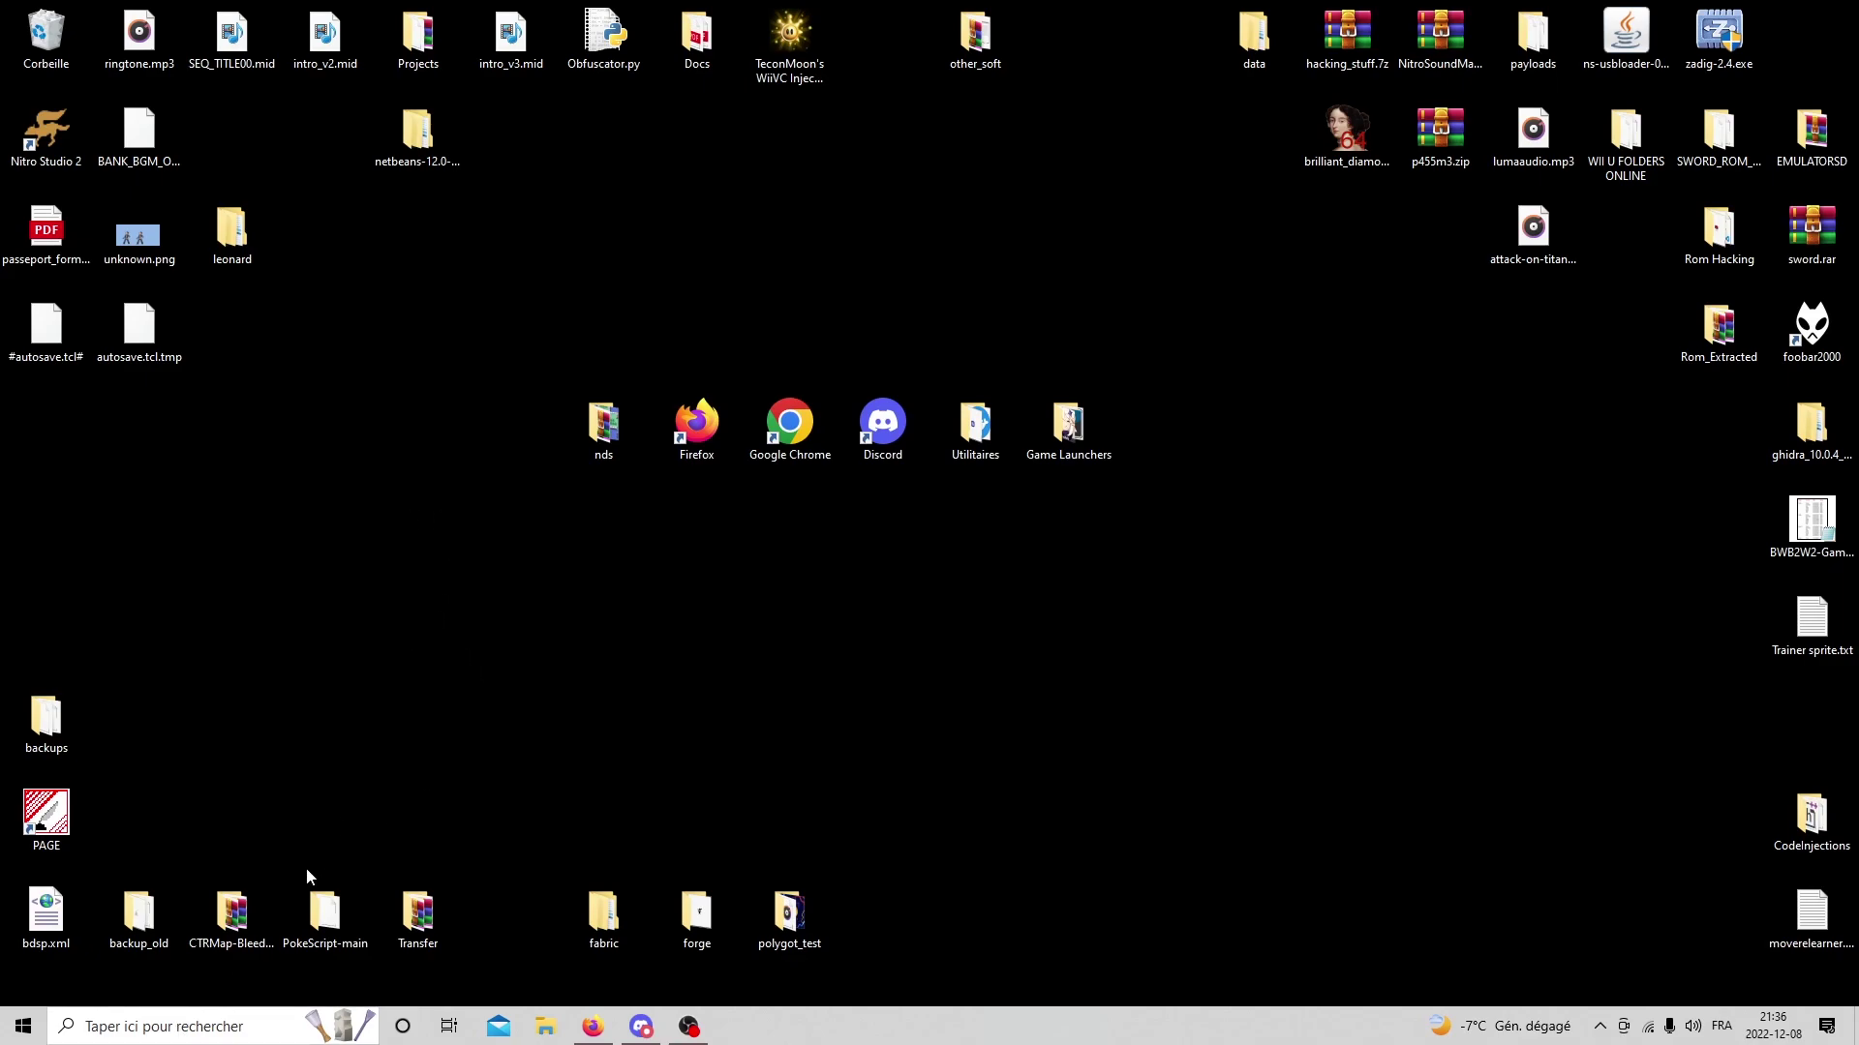
Check the installed Python version from a command prompt by starting python, and close the prompt.
left_click(172, 1026)
type("cmd")
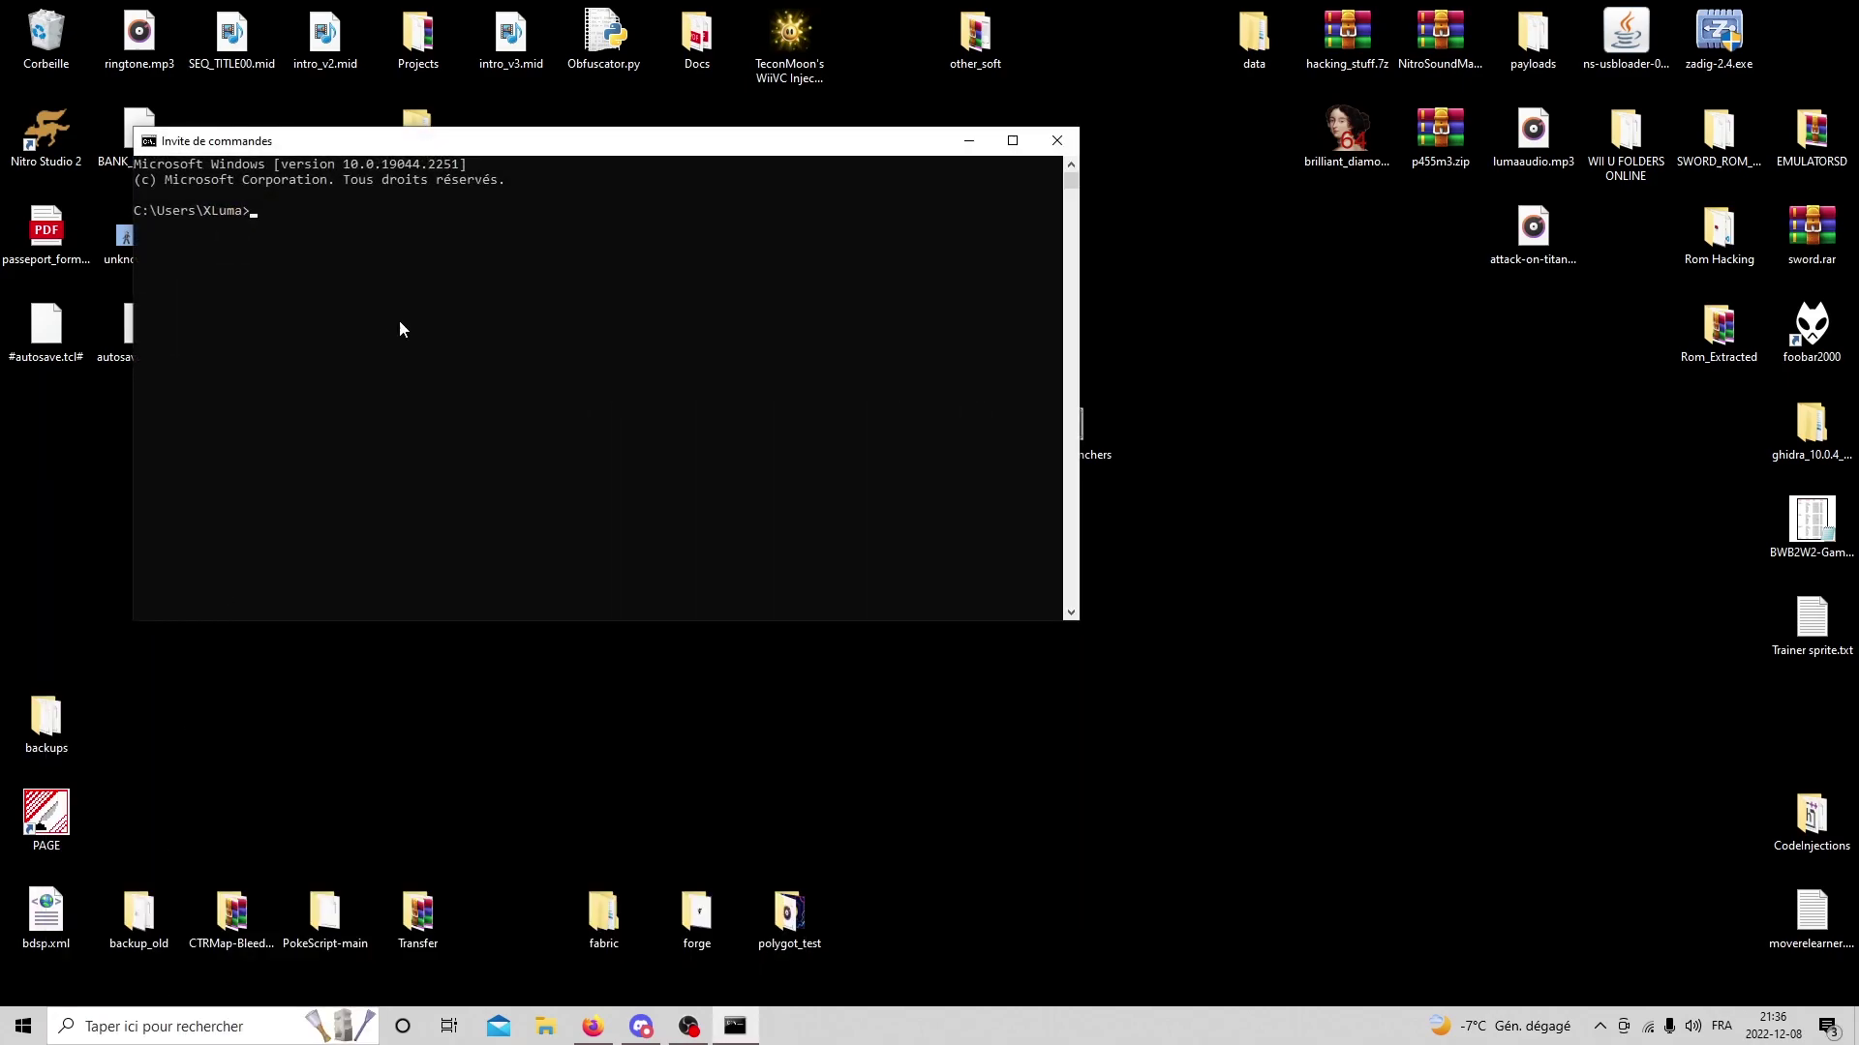
type("python")
key("Return")
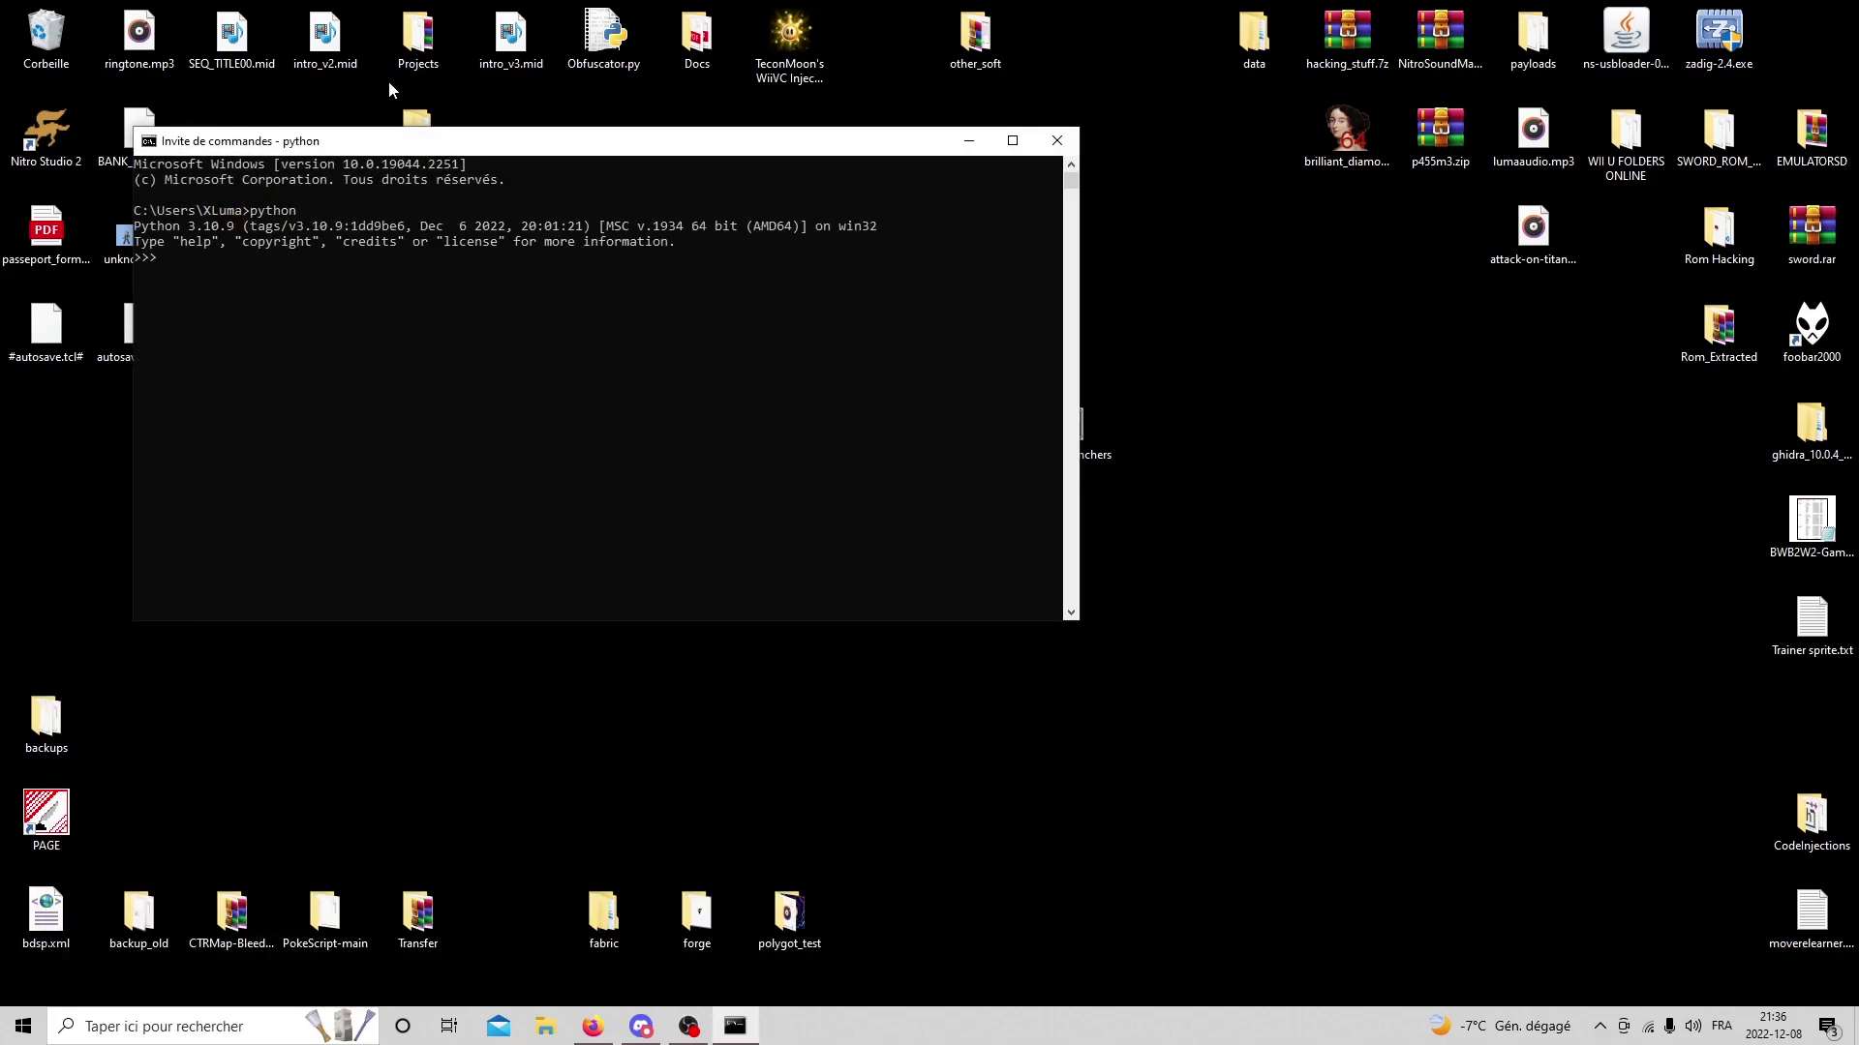
left_click_drag(135, 228, 238, 234)
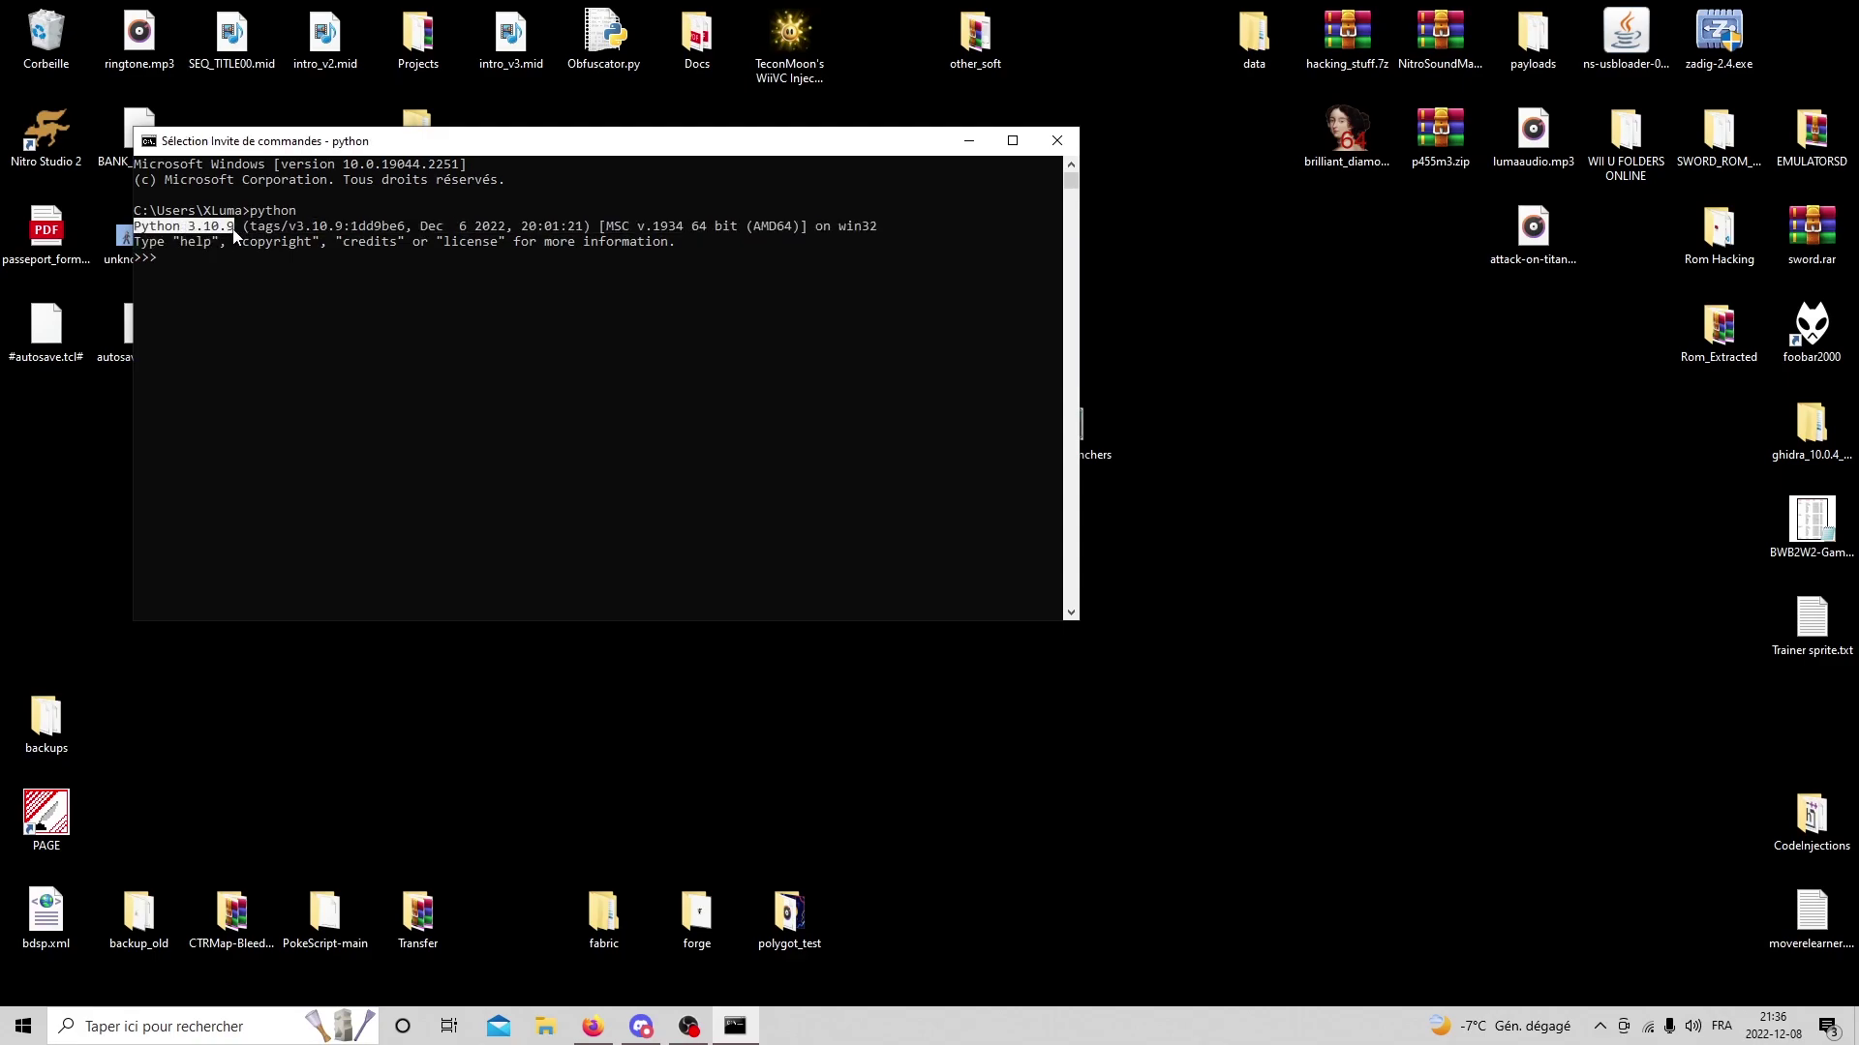
left_click(278, 243)
left_click_drag(680, 140, 812, 188)
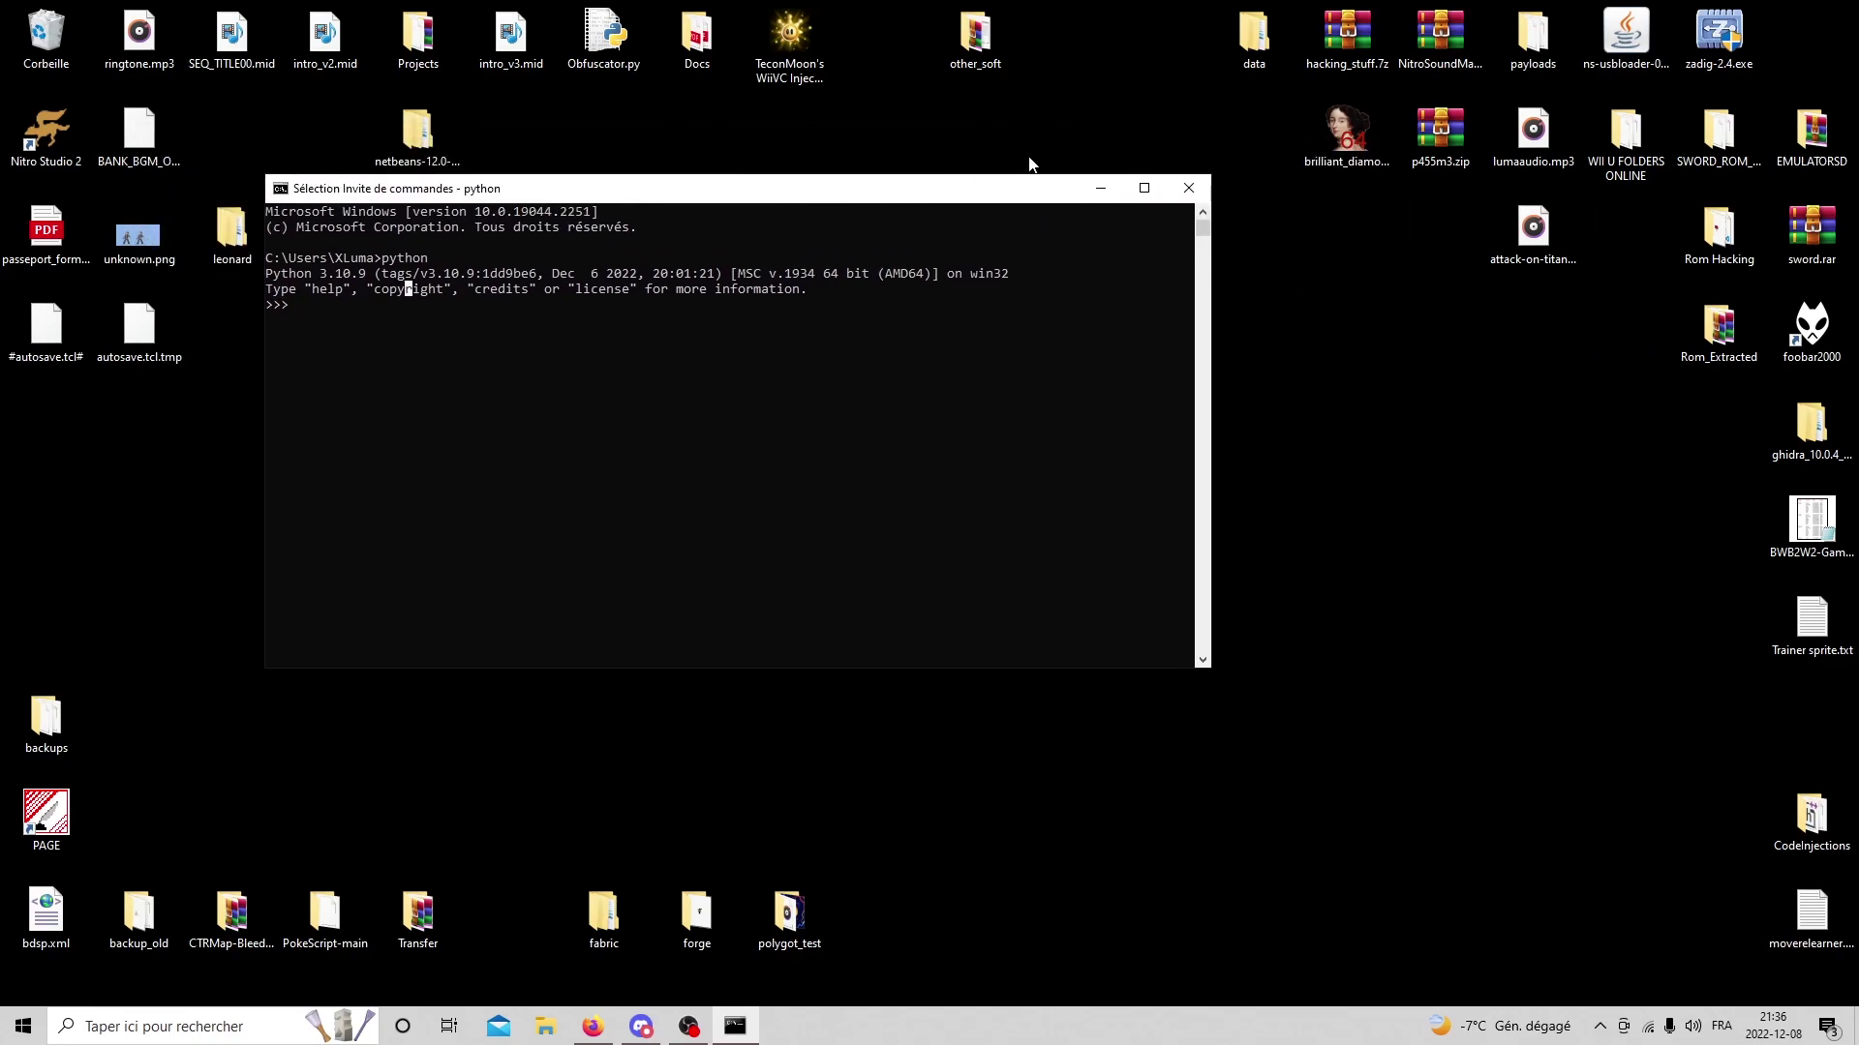
left_click(1189, 190)
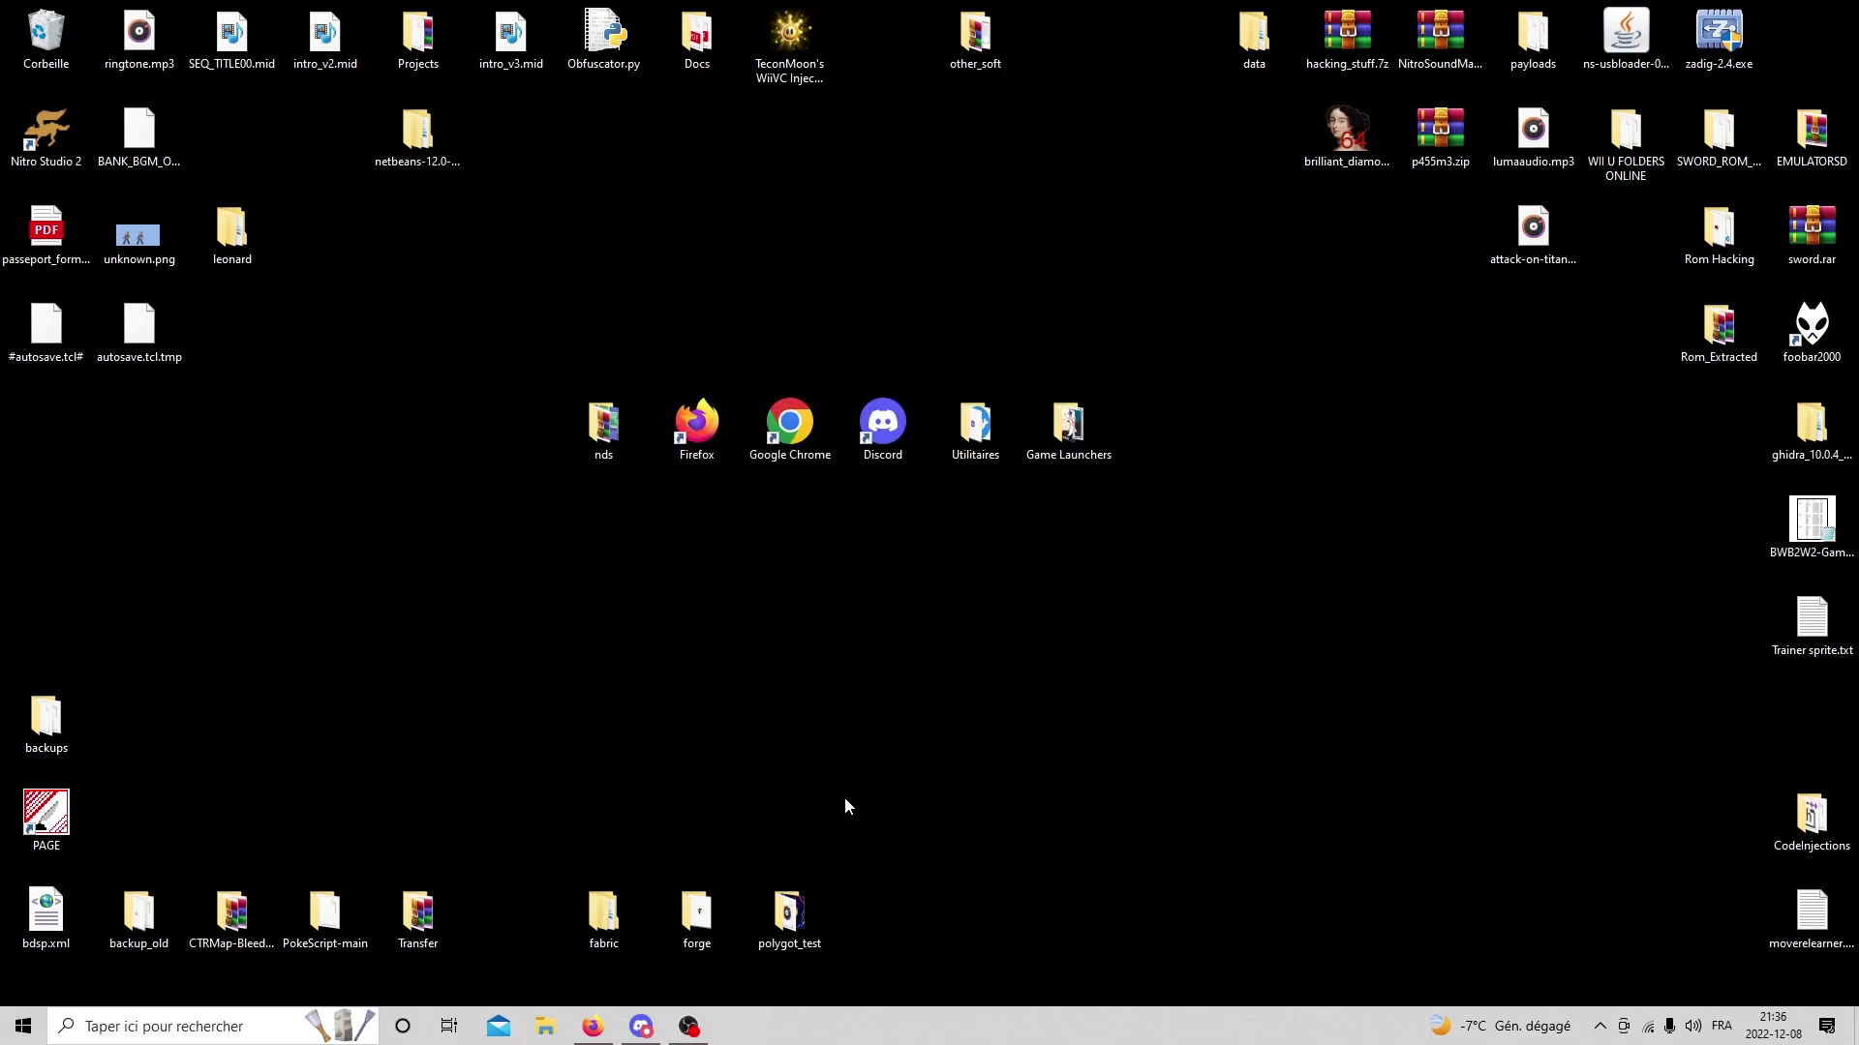
Switch to Firefox and download Scarlet_Violet_Randomizer_1.0.zip from the SV-Randomizer repository's Public Release on GitHub.
left_click(591, 1028)
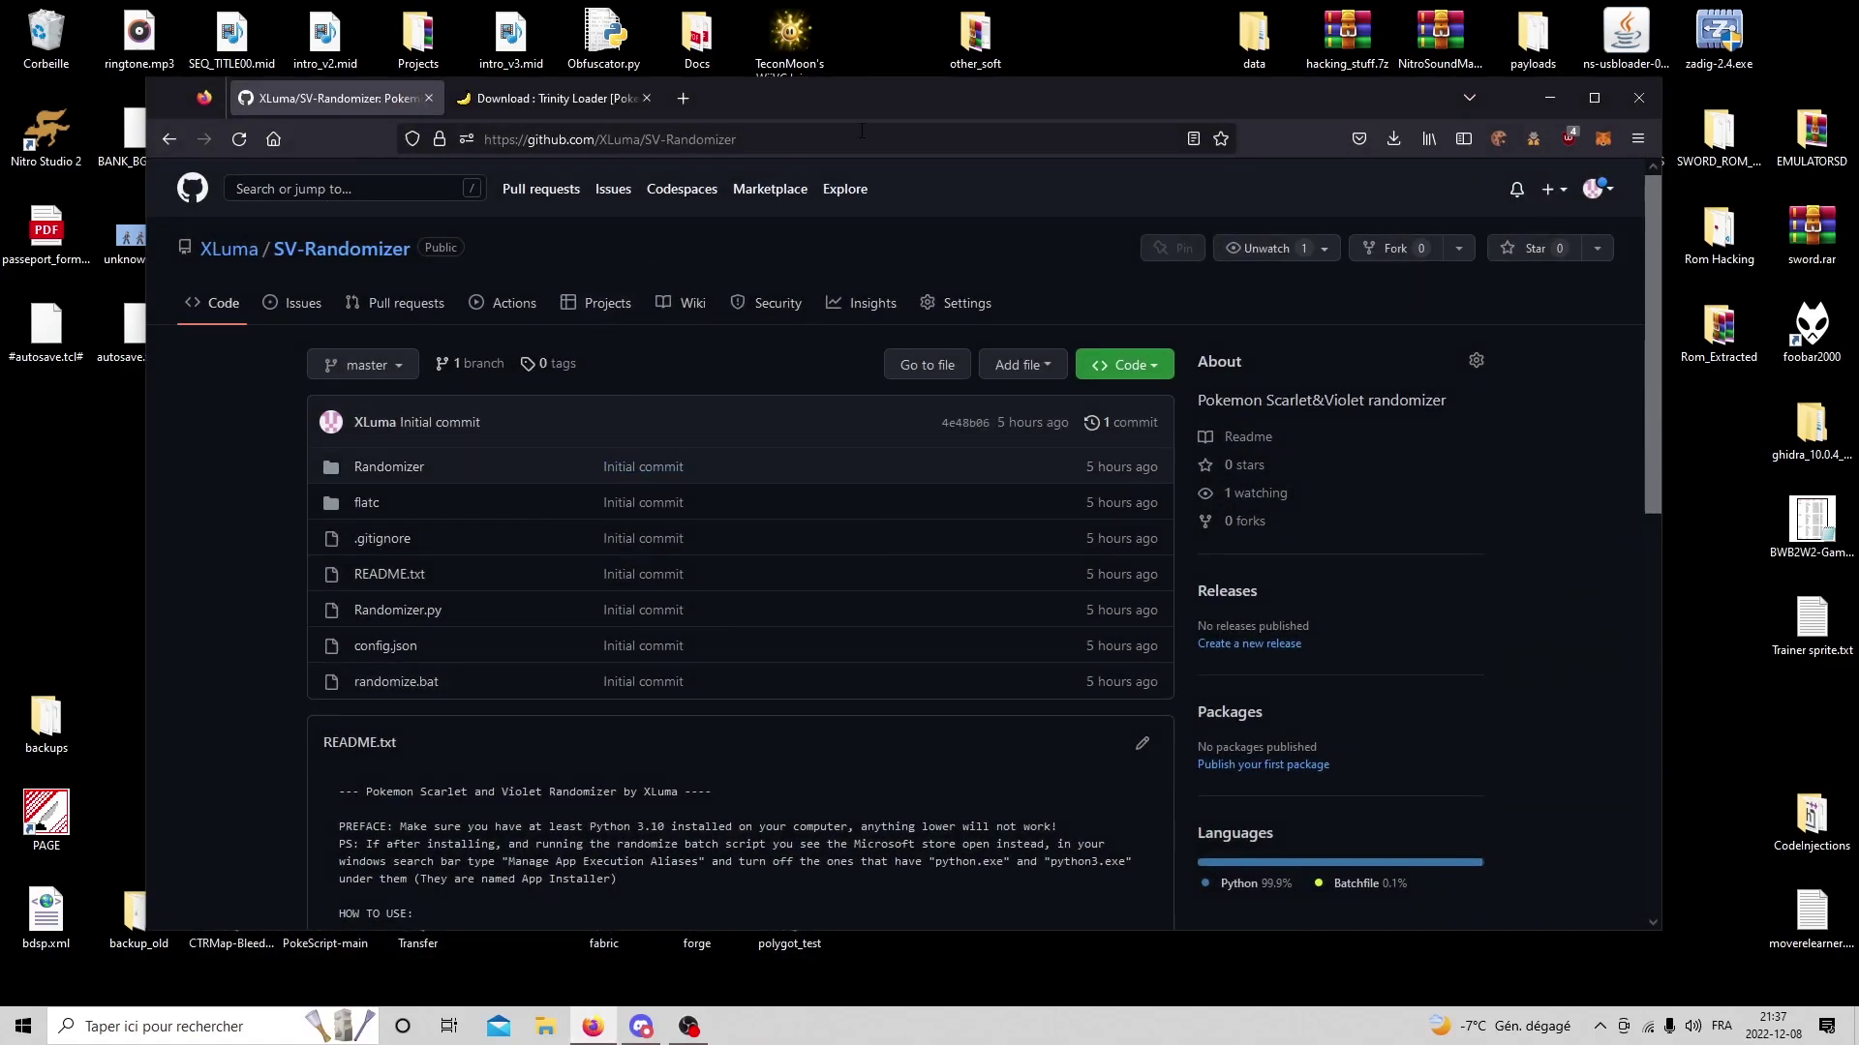
left_click(1594, 85)
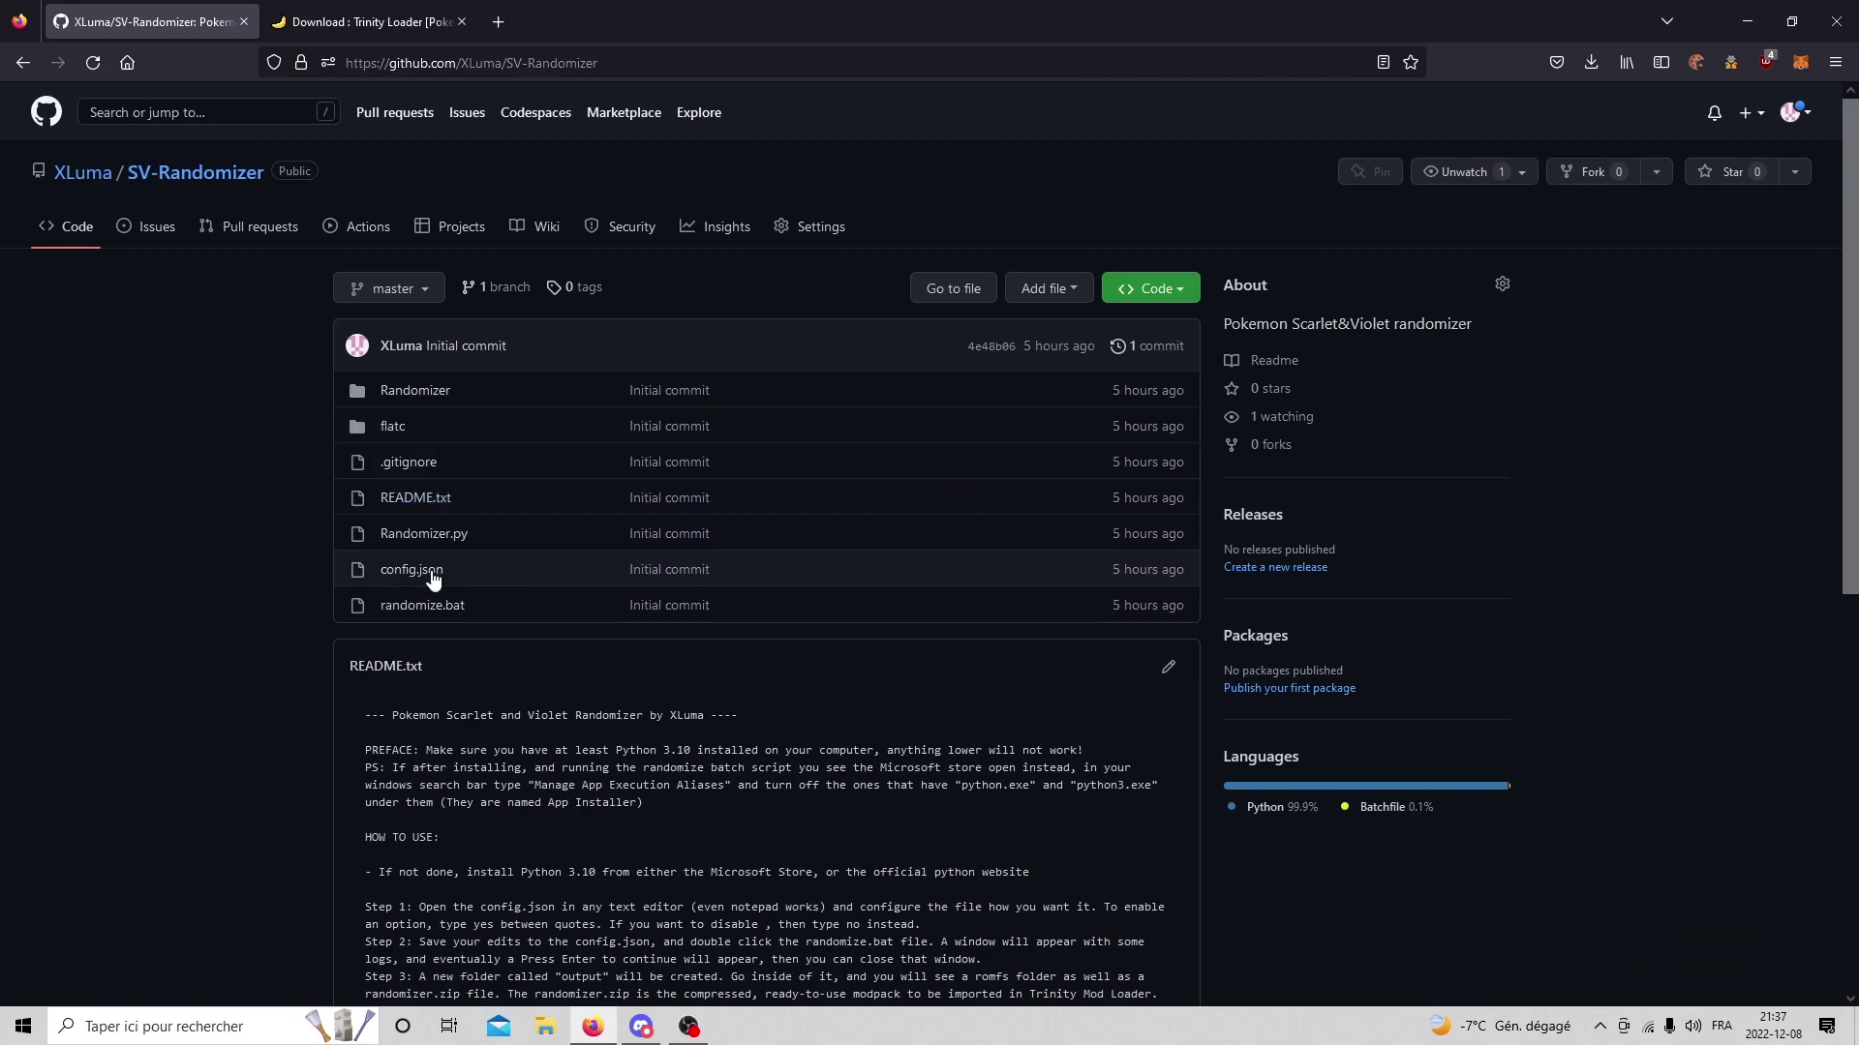
left_click(1258, 516)
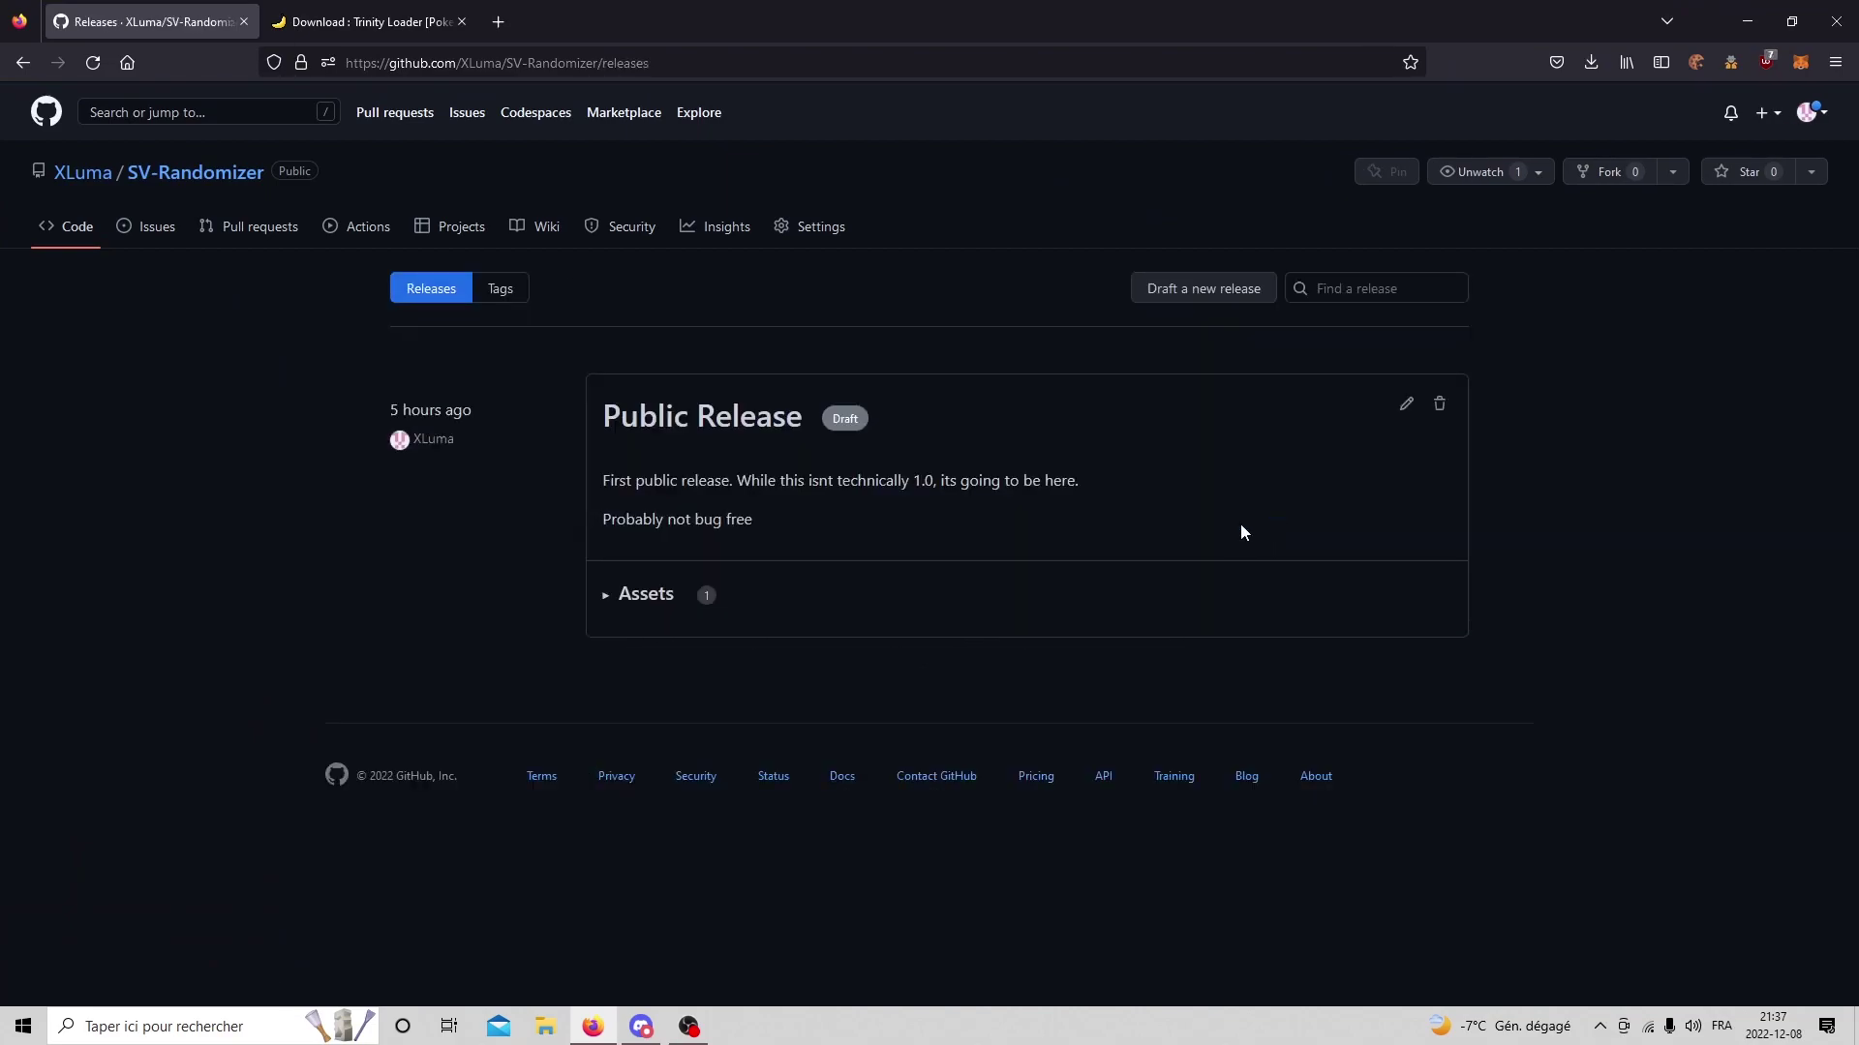
left_click(637, 597)
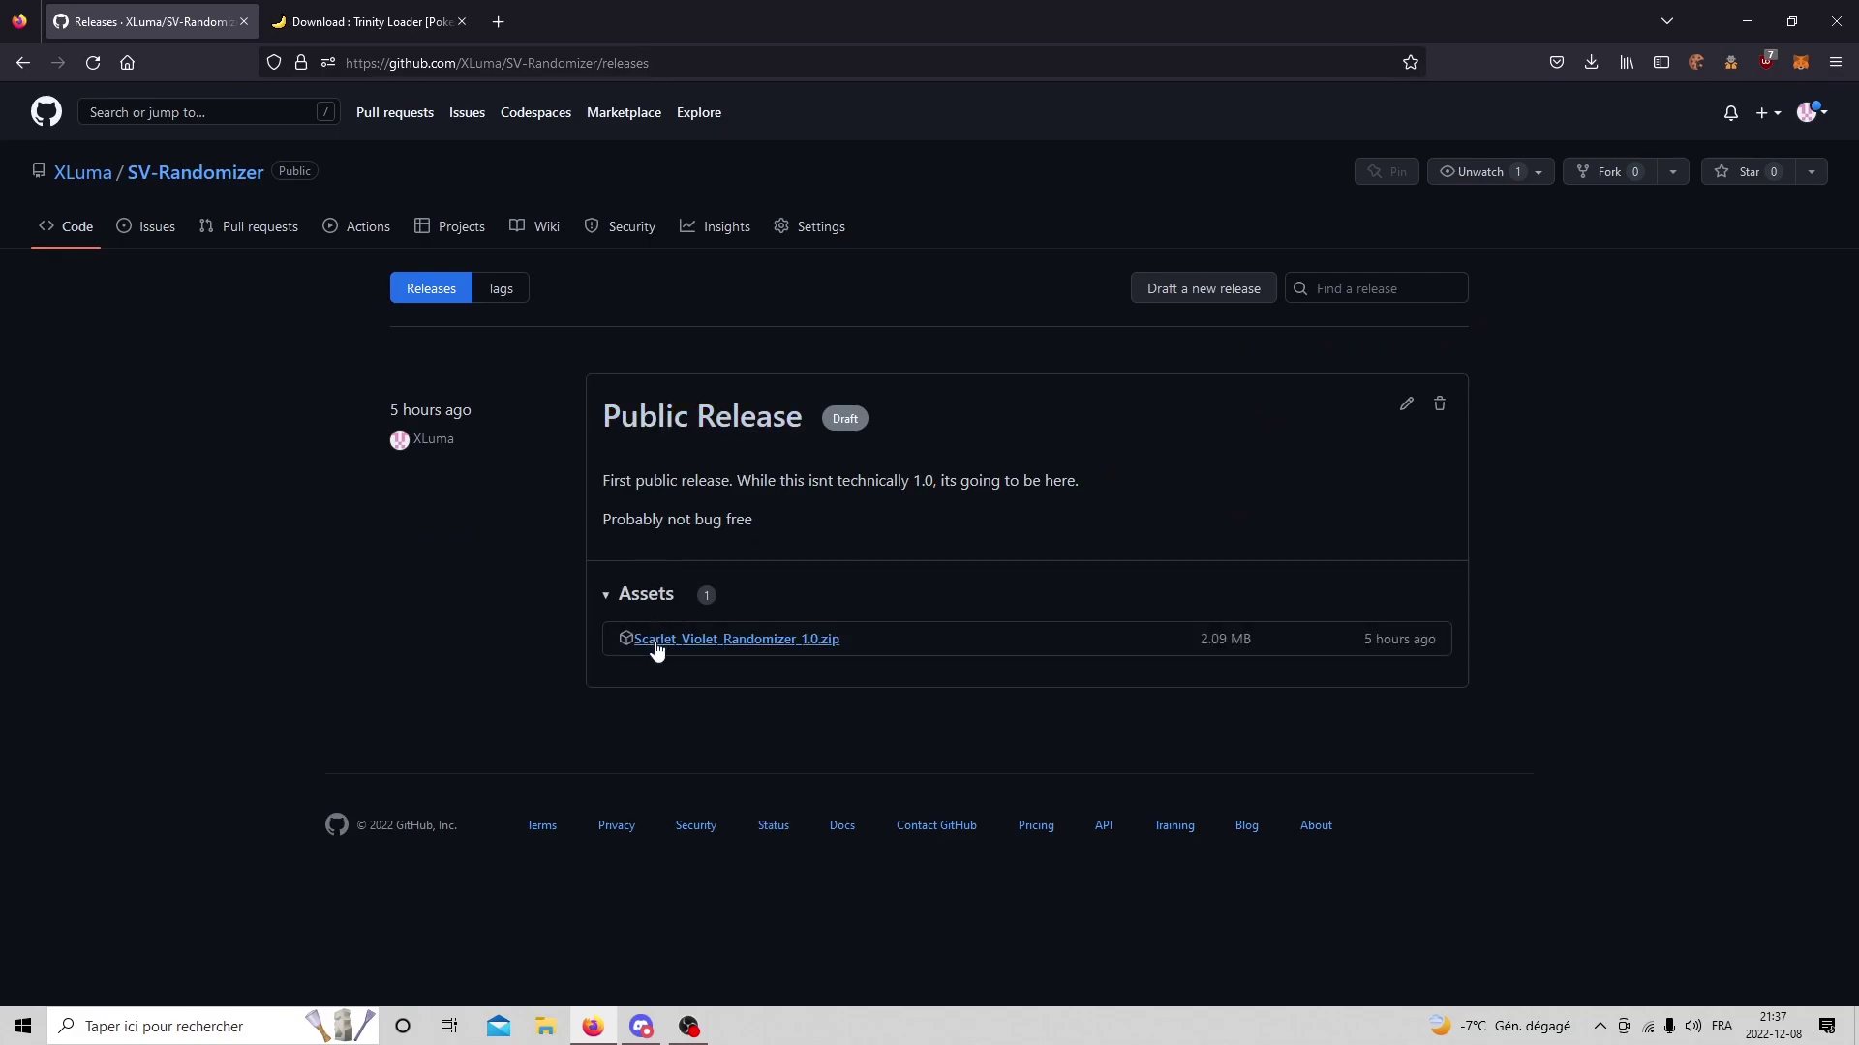
left_click(752, 644)
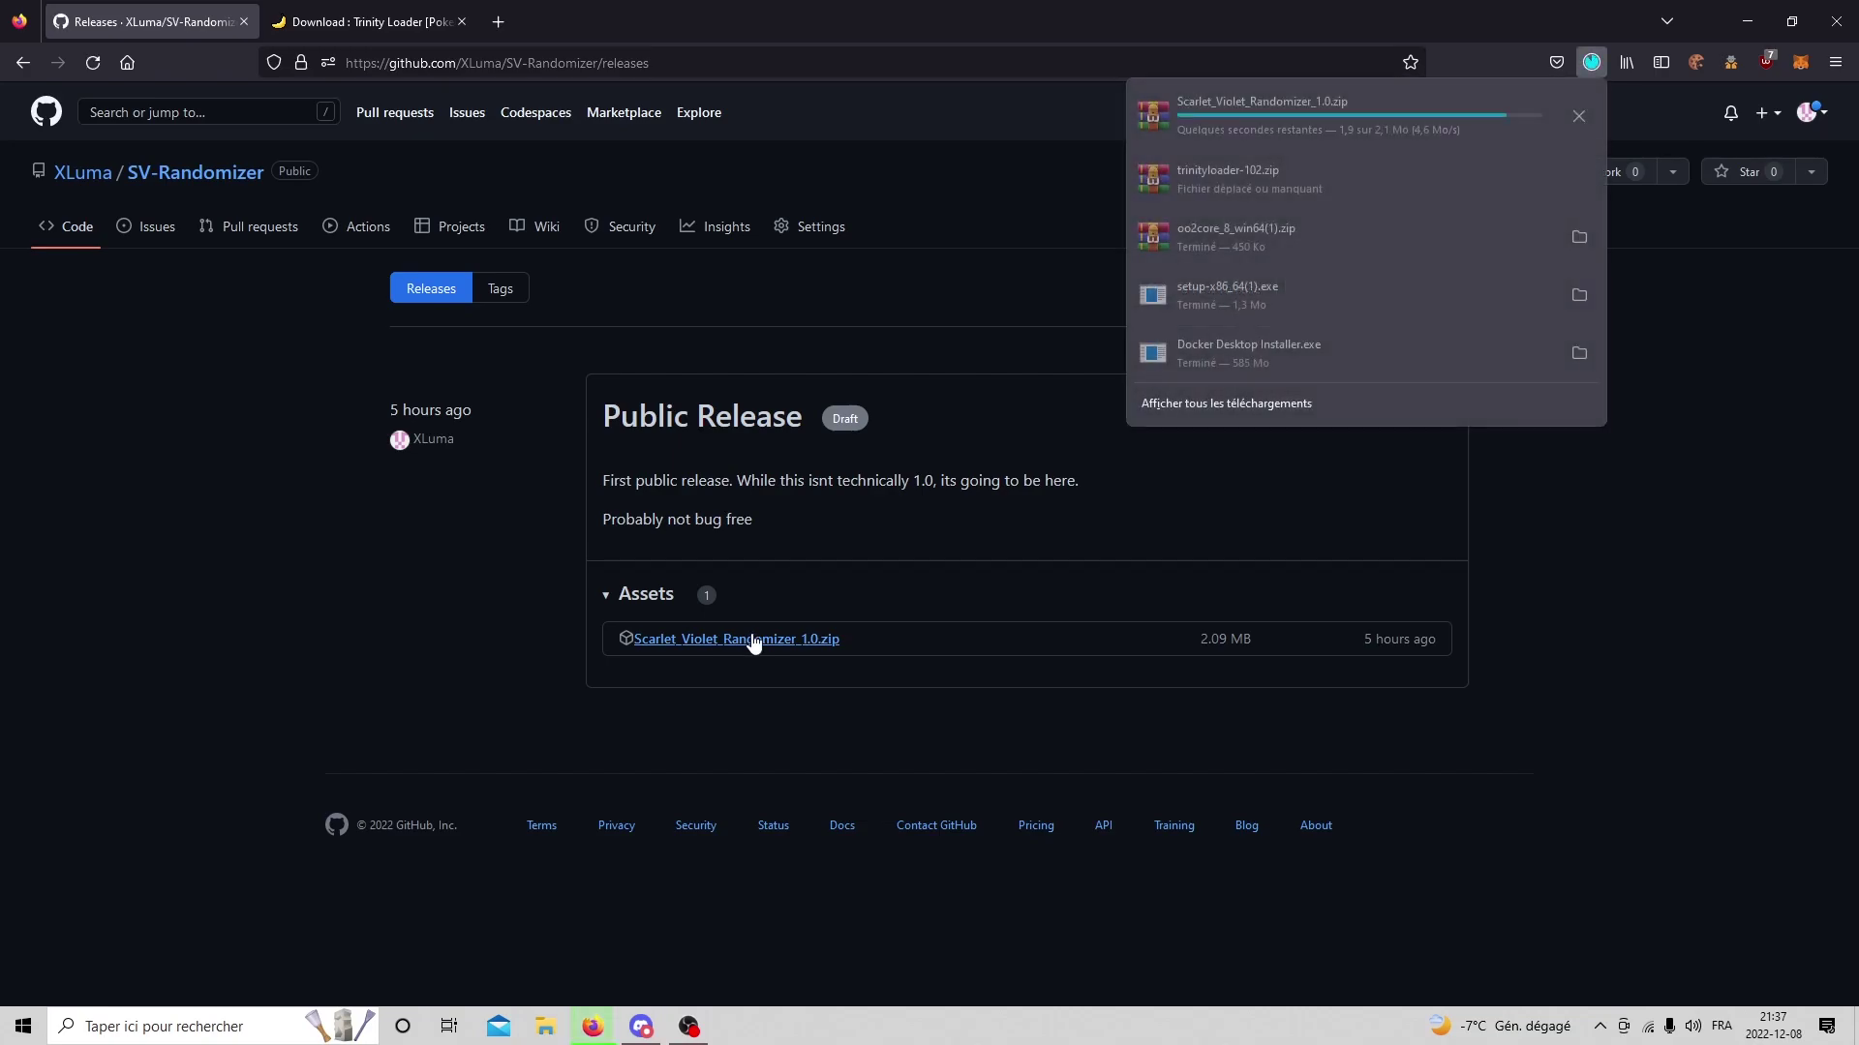
Place the downloaded Scarlet_Violet_Randomizer_1.0.zip on the desktop and minimise the browser.
left_click_drag(742, 21, 724, 440)
left_click(898, 483)
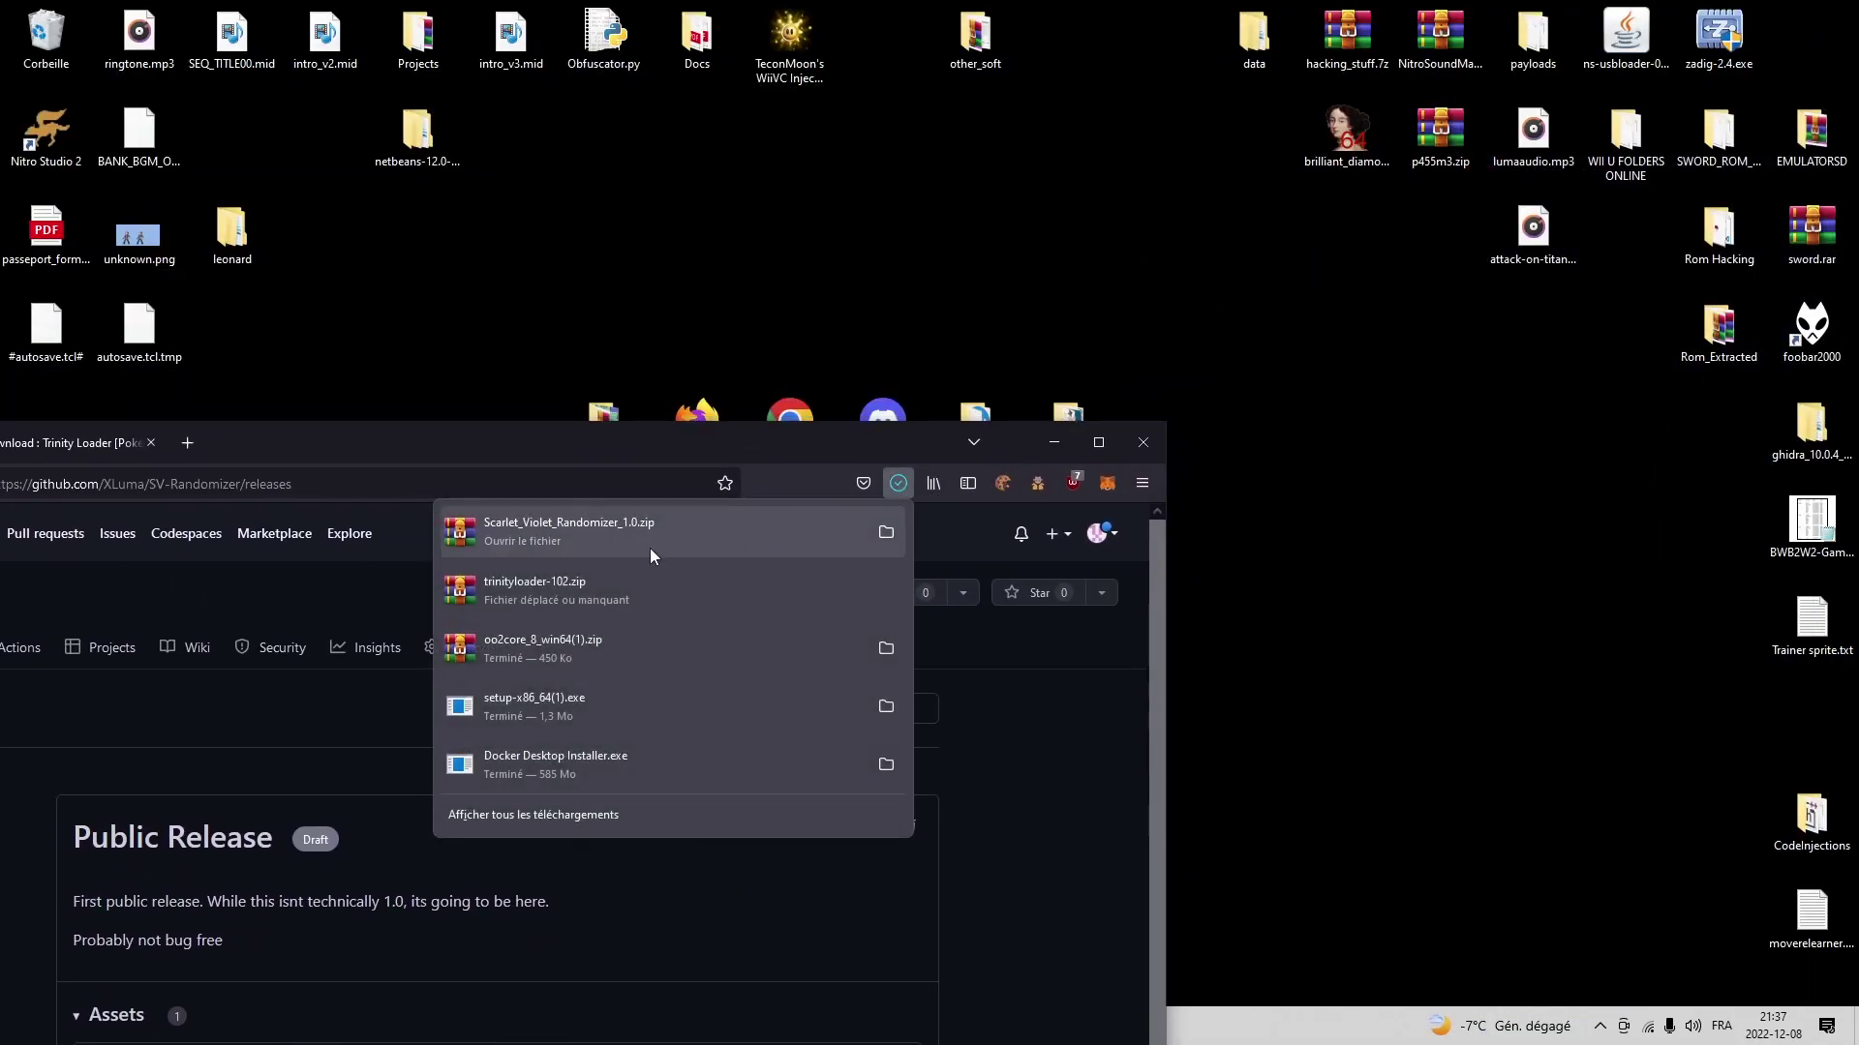
left_click_drag(649, 548, 1048, 241)
left_click(1052, 443)
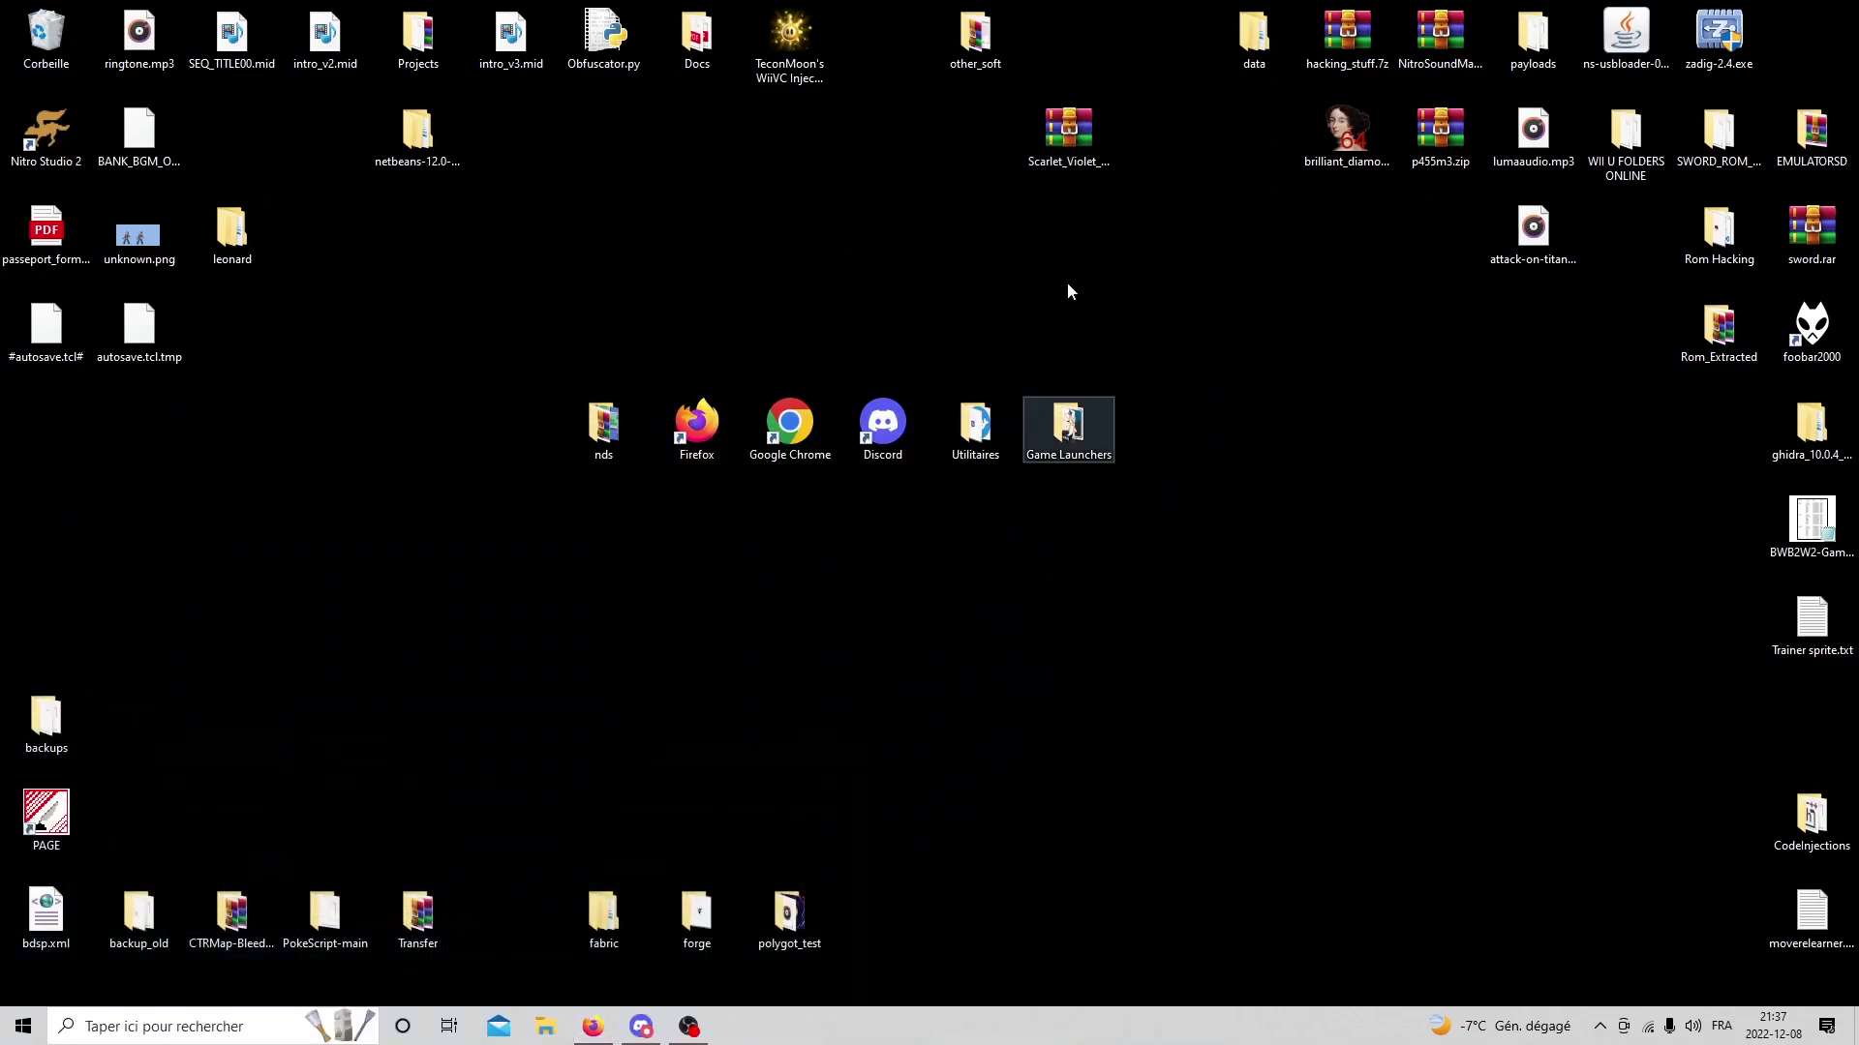
Extract the randomizer archive into its own Scarlet_Violet_Randomizer_1.0 folder, place the folder beneath the archive and open it.
right_click(1066, 149)
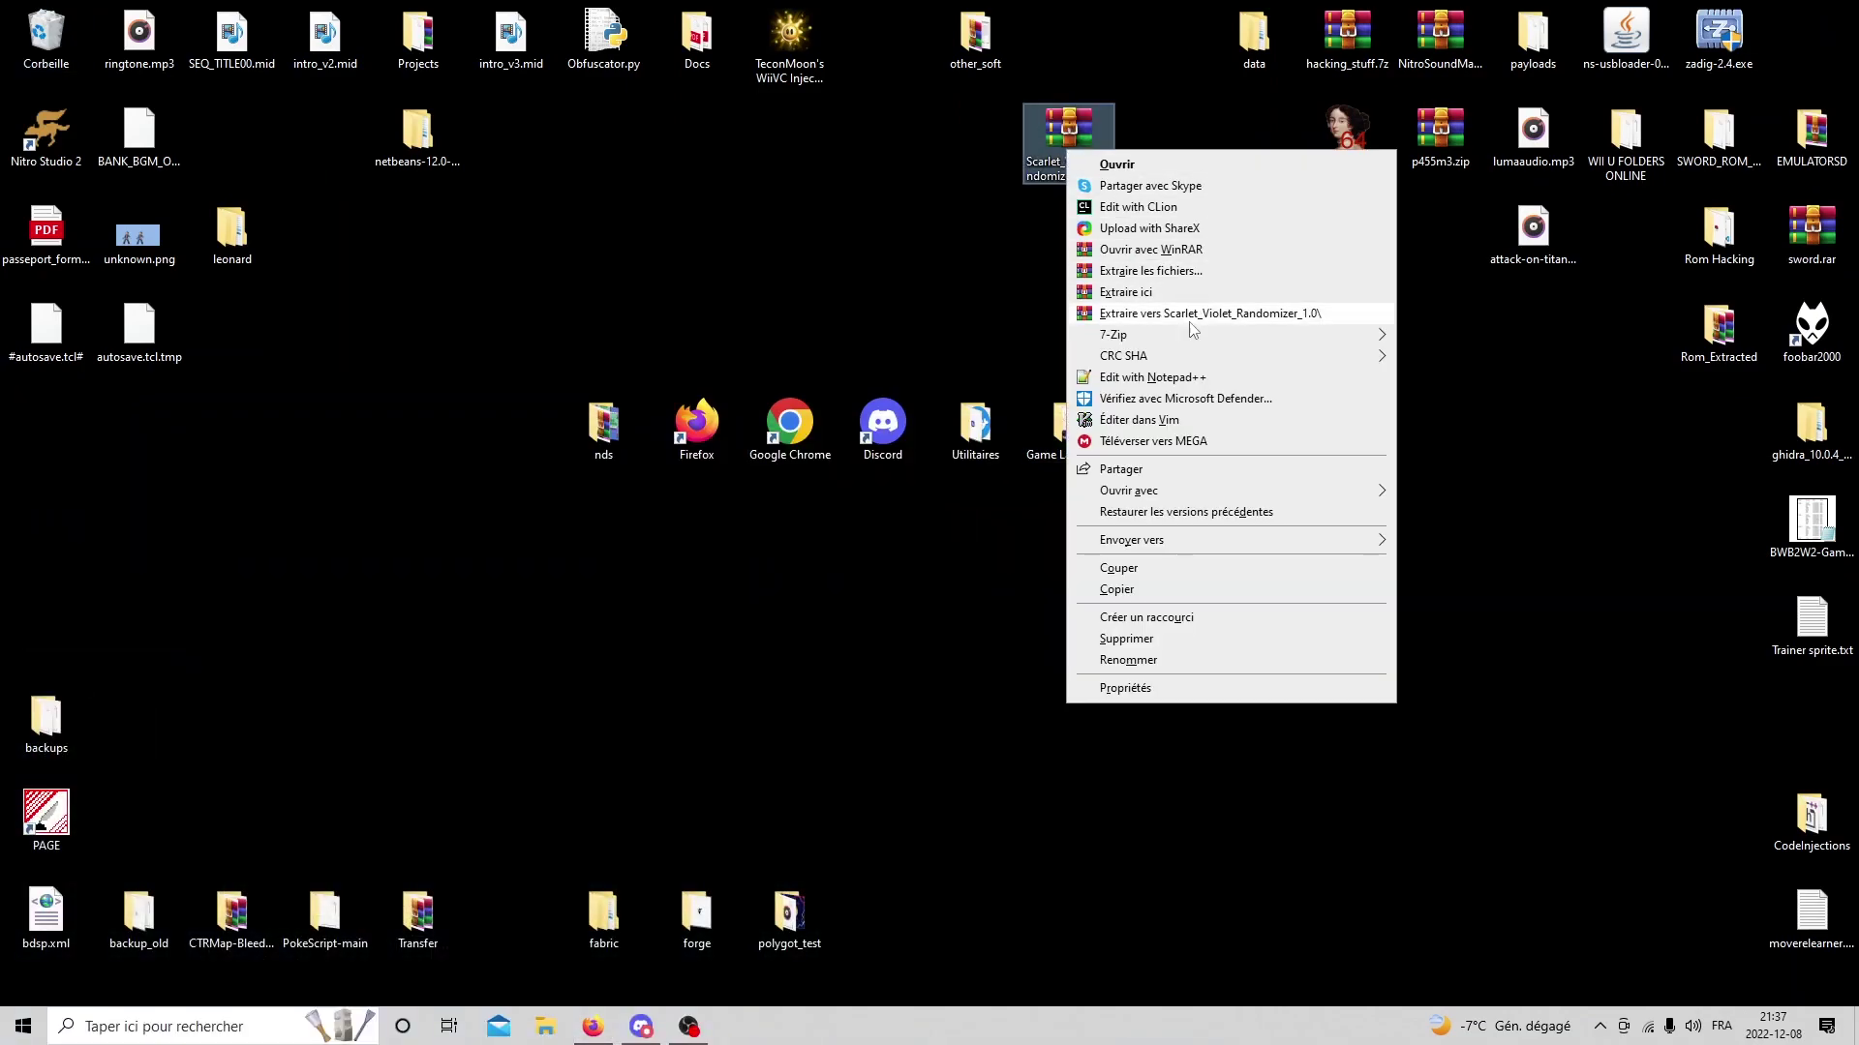
left_click(1188, 315)
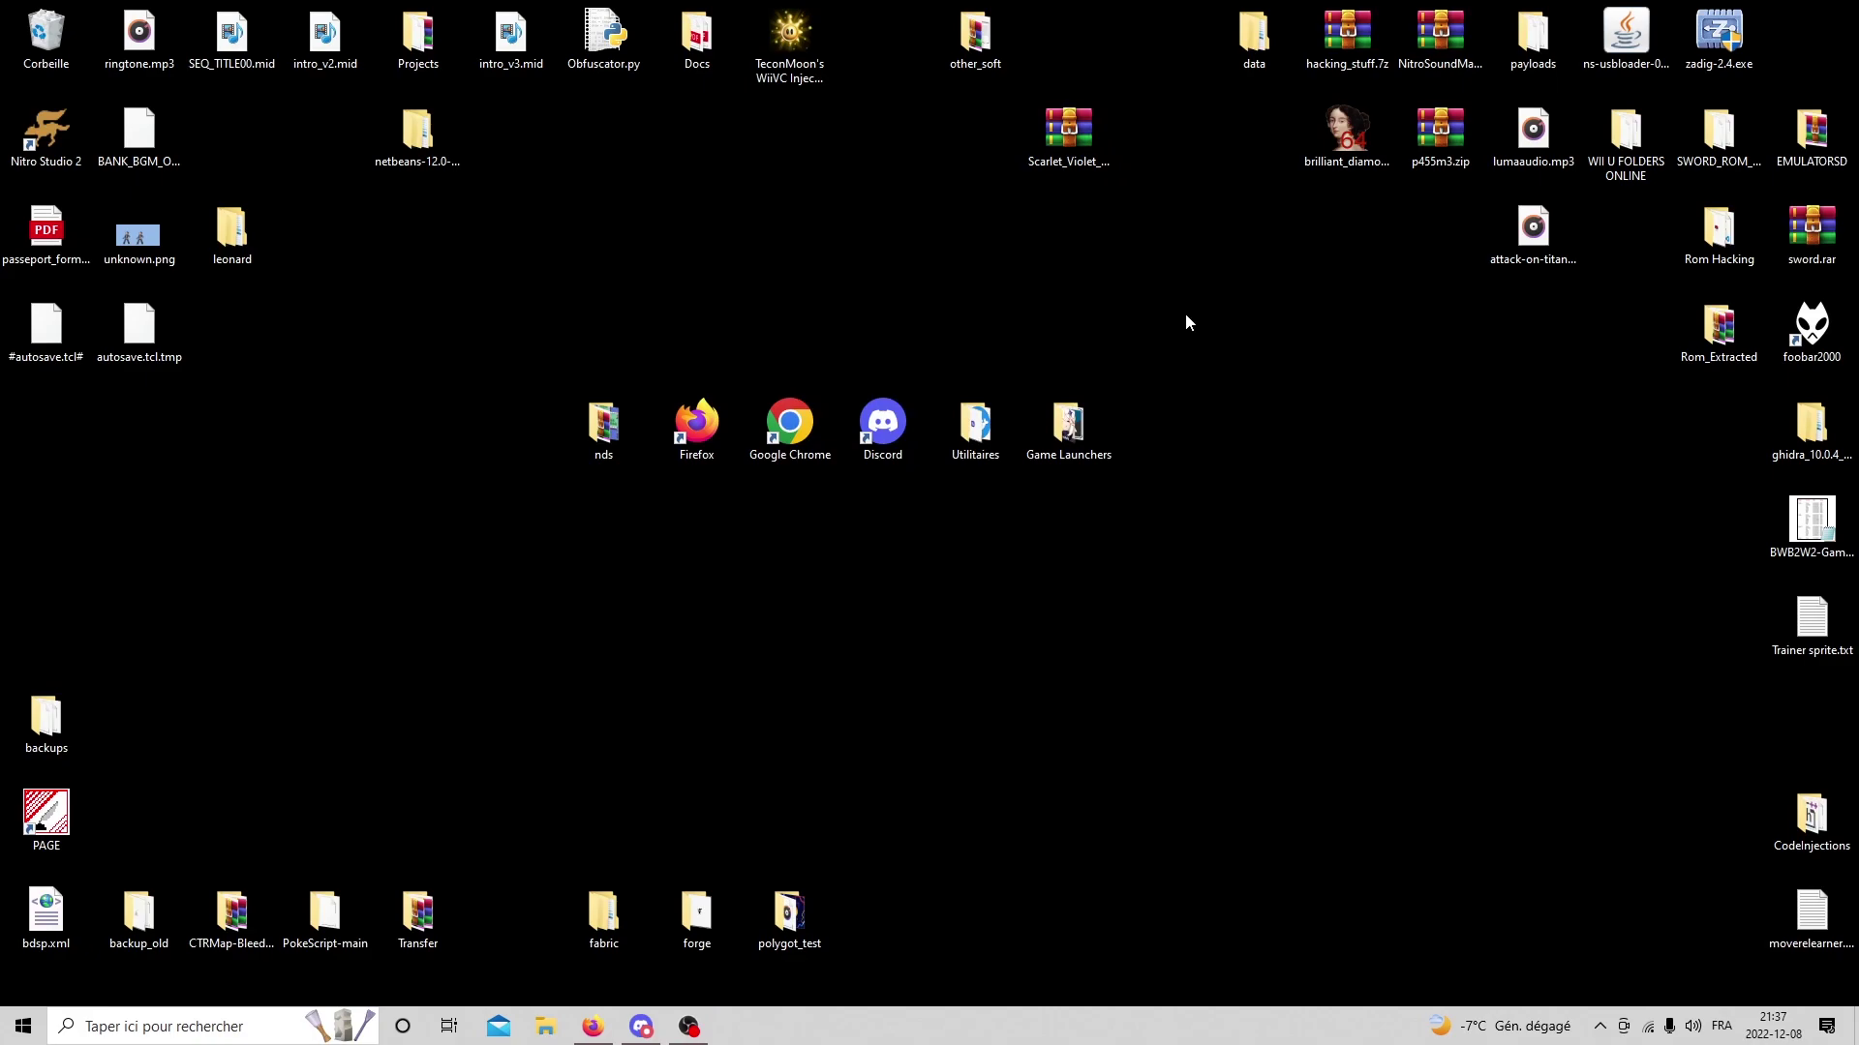
left_click_drag(45, 423, 1088, 238)
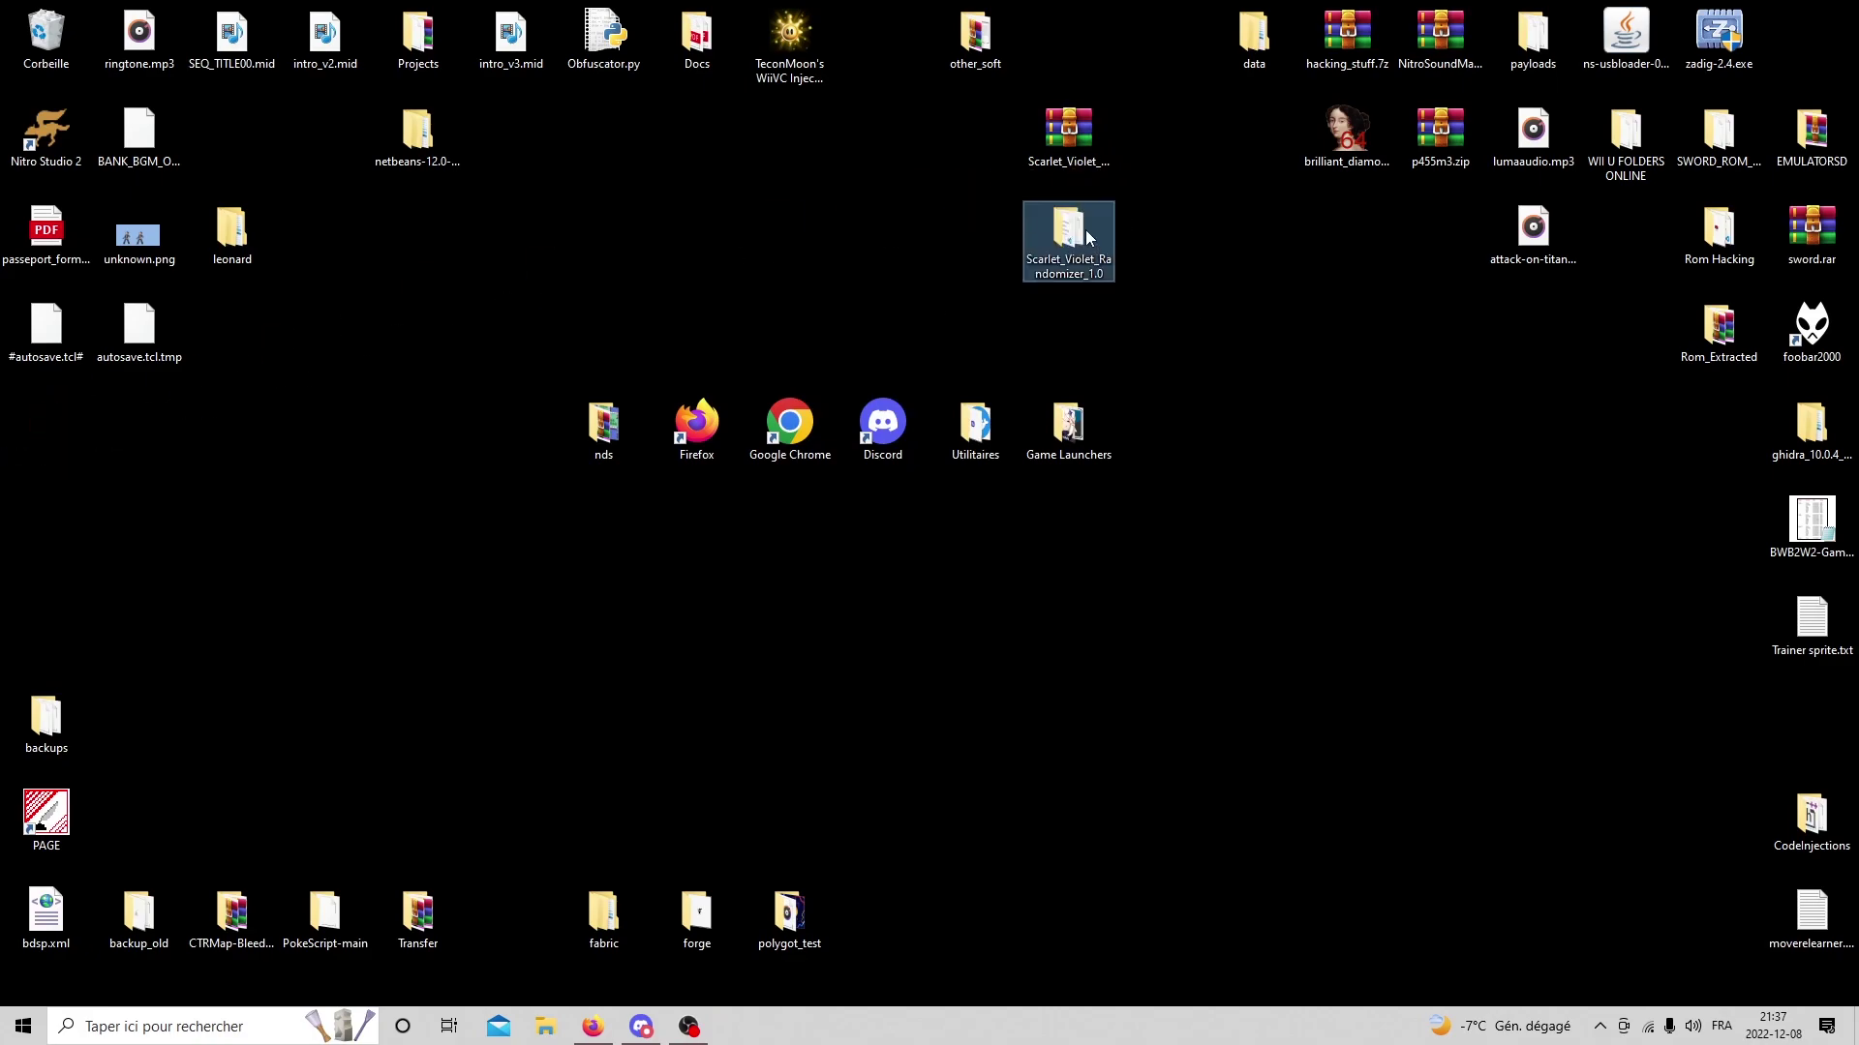
double_click(1088, 238)
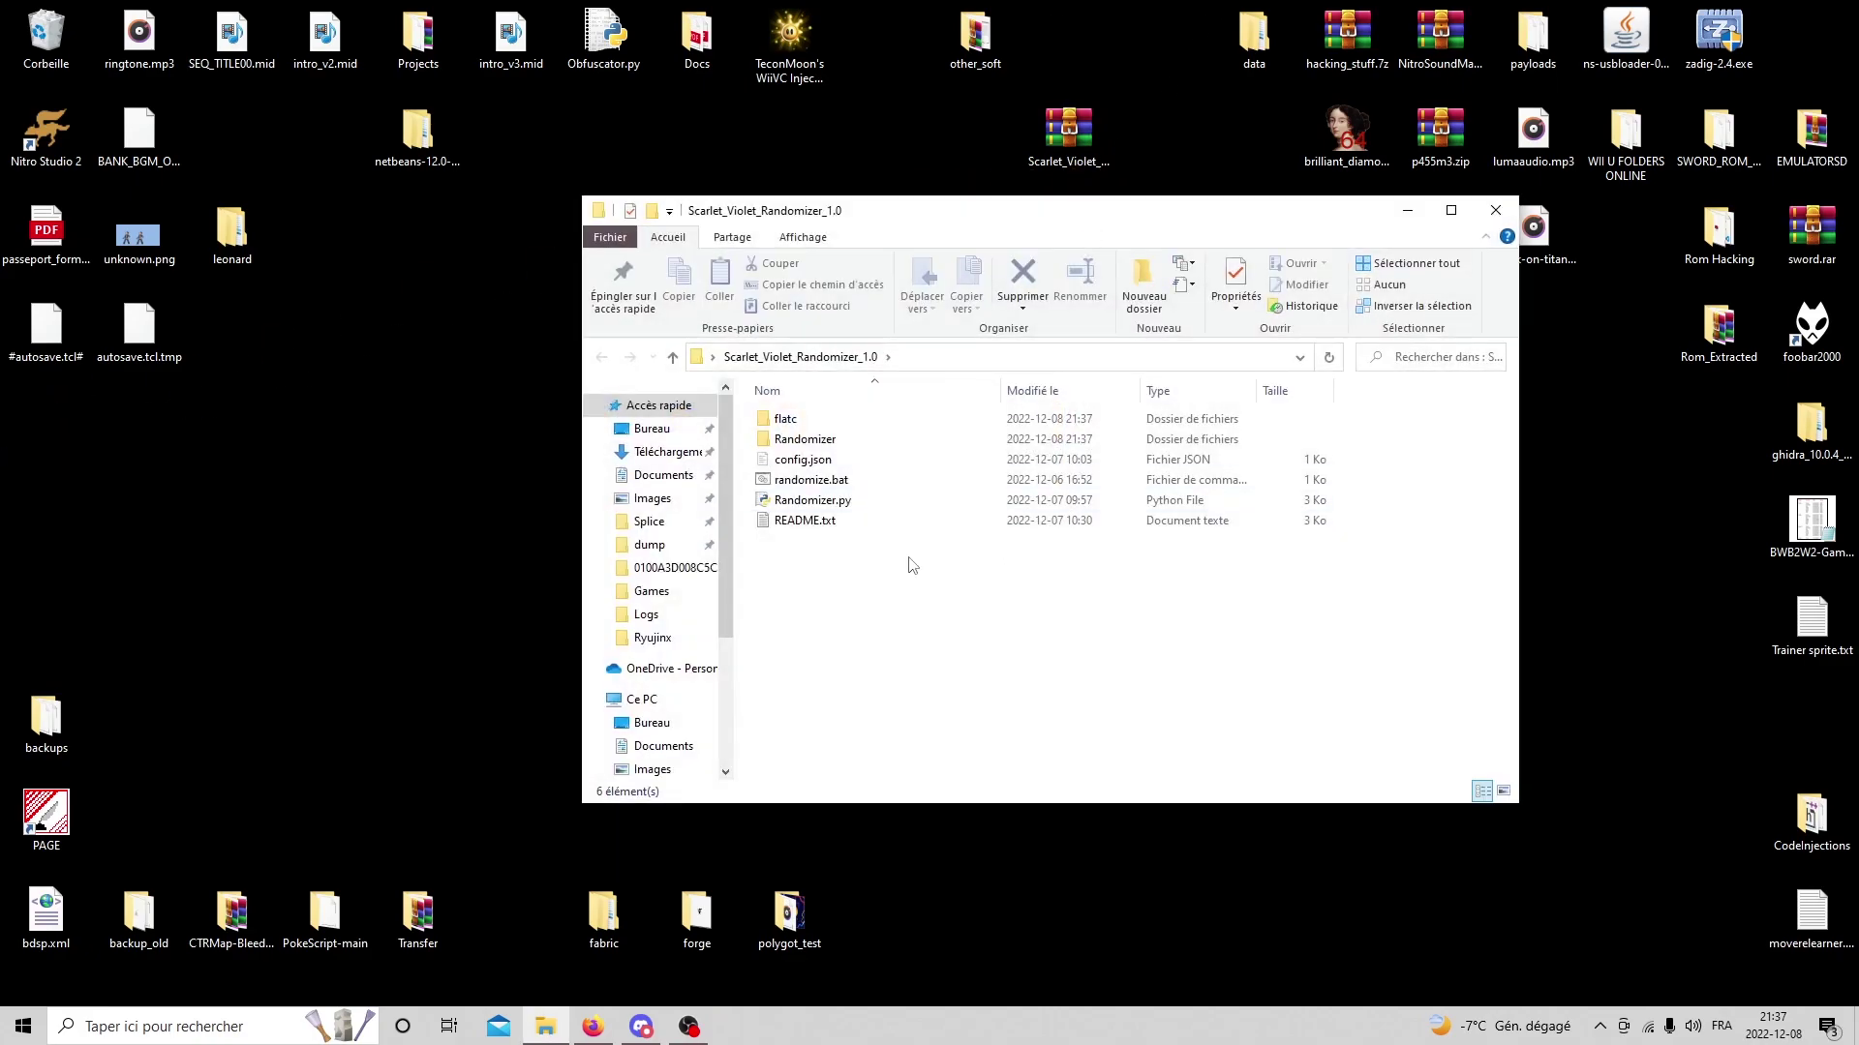
left_click_drag(910, 573, 789, 397)
left_click(890, 634)
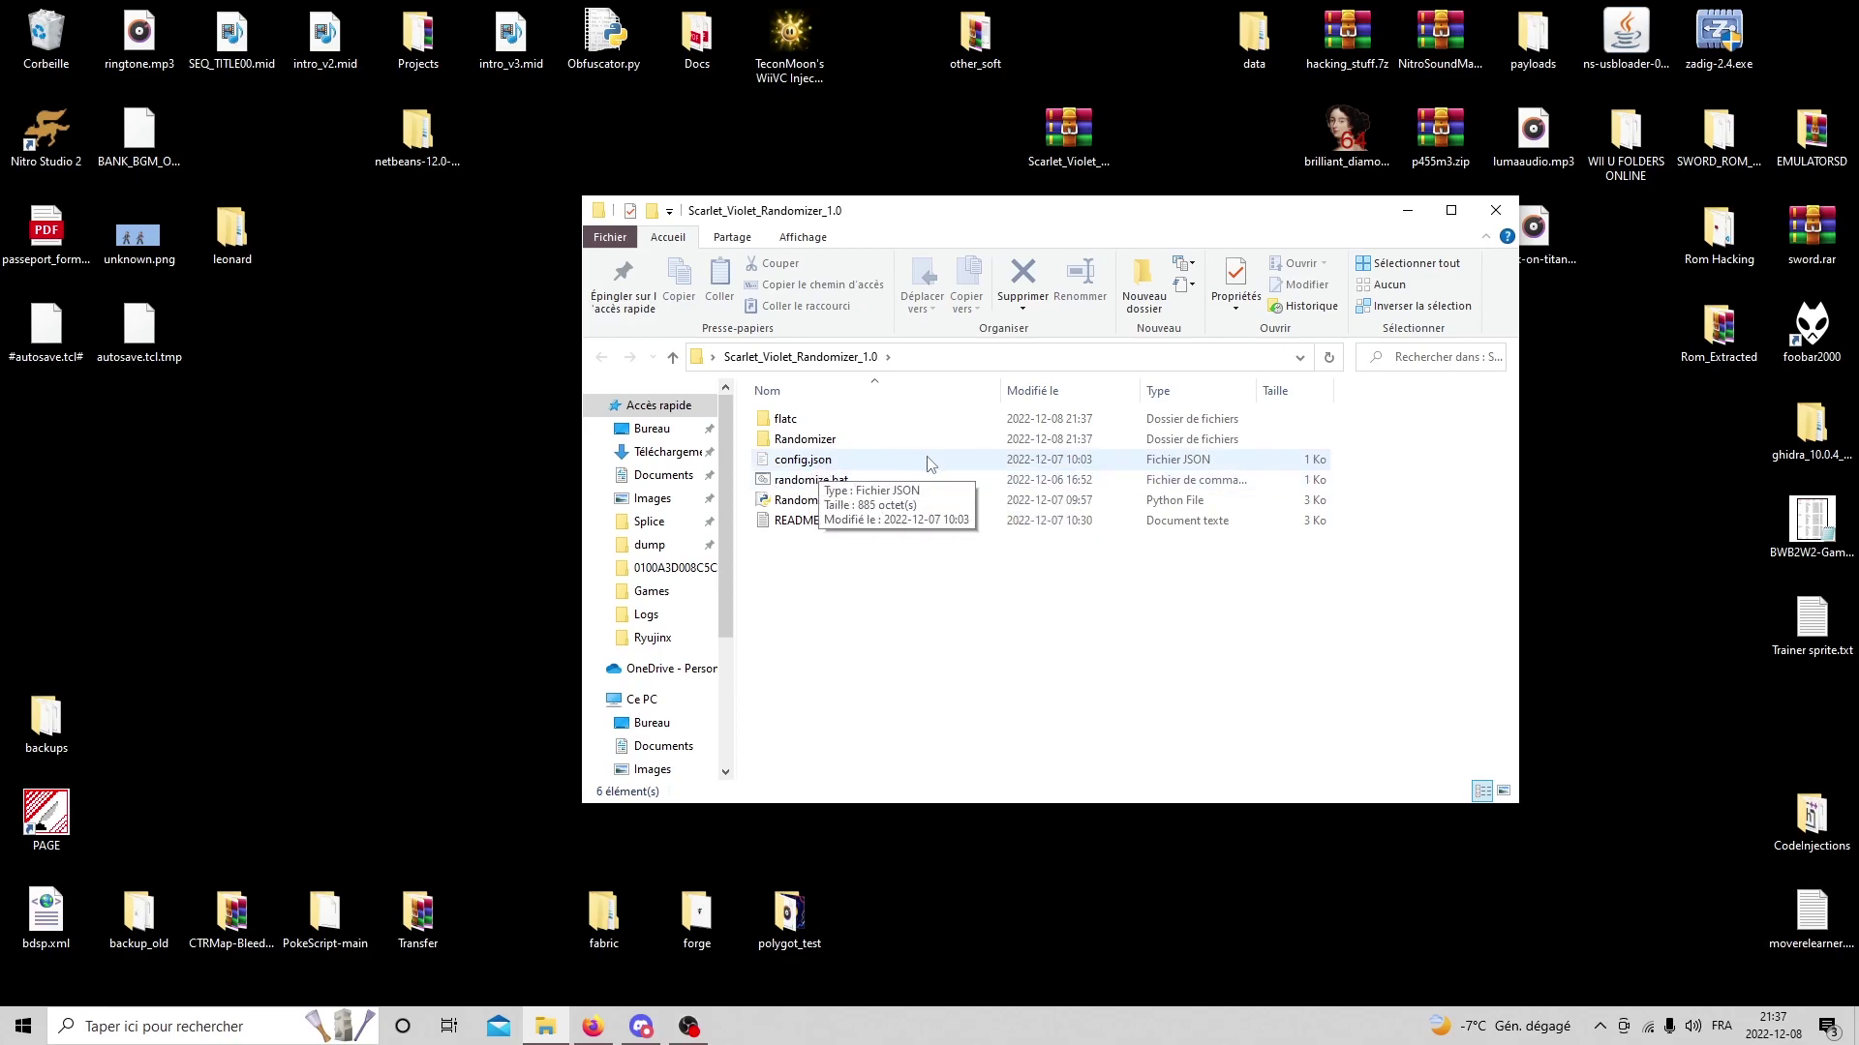
right_click(842, 466)
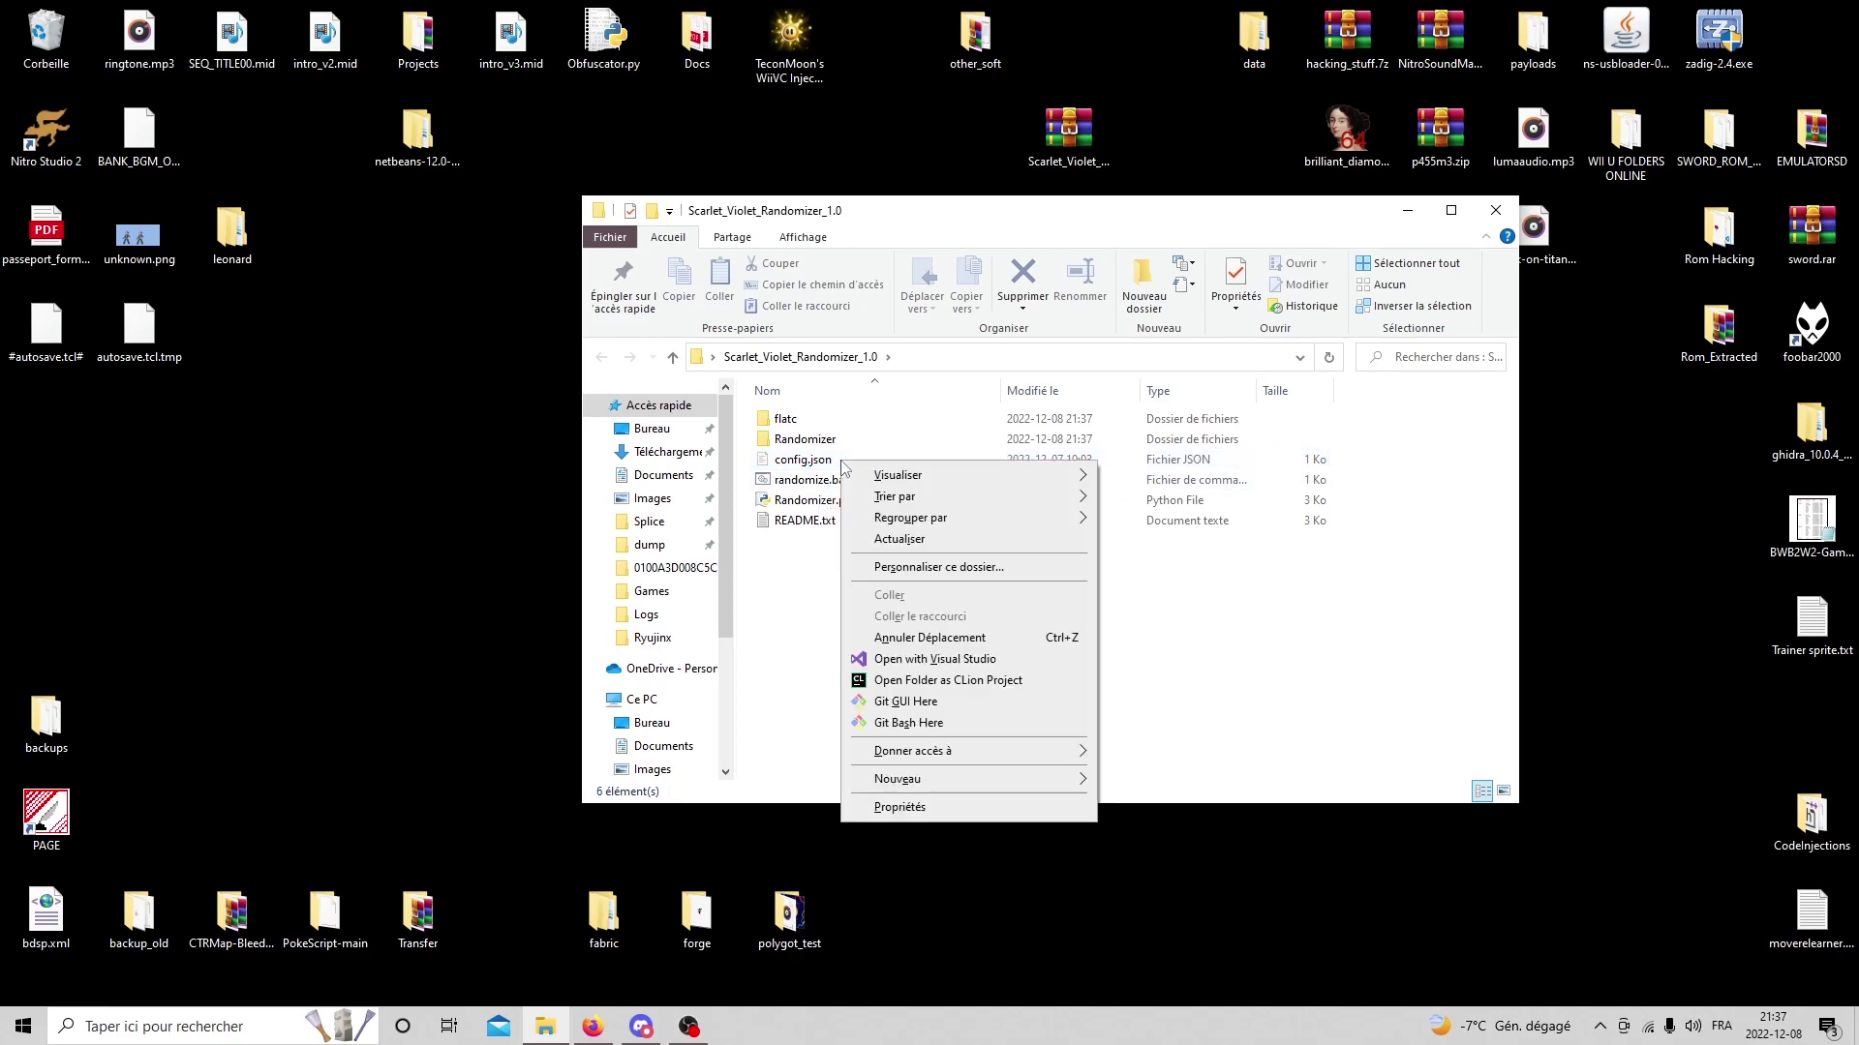
mouse_move(848, 474)
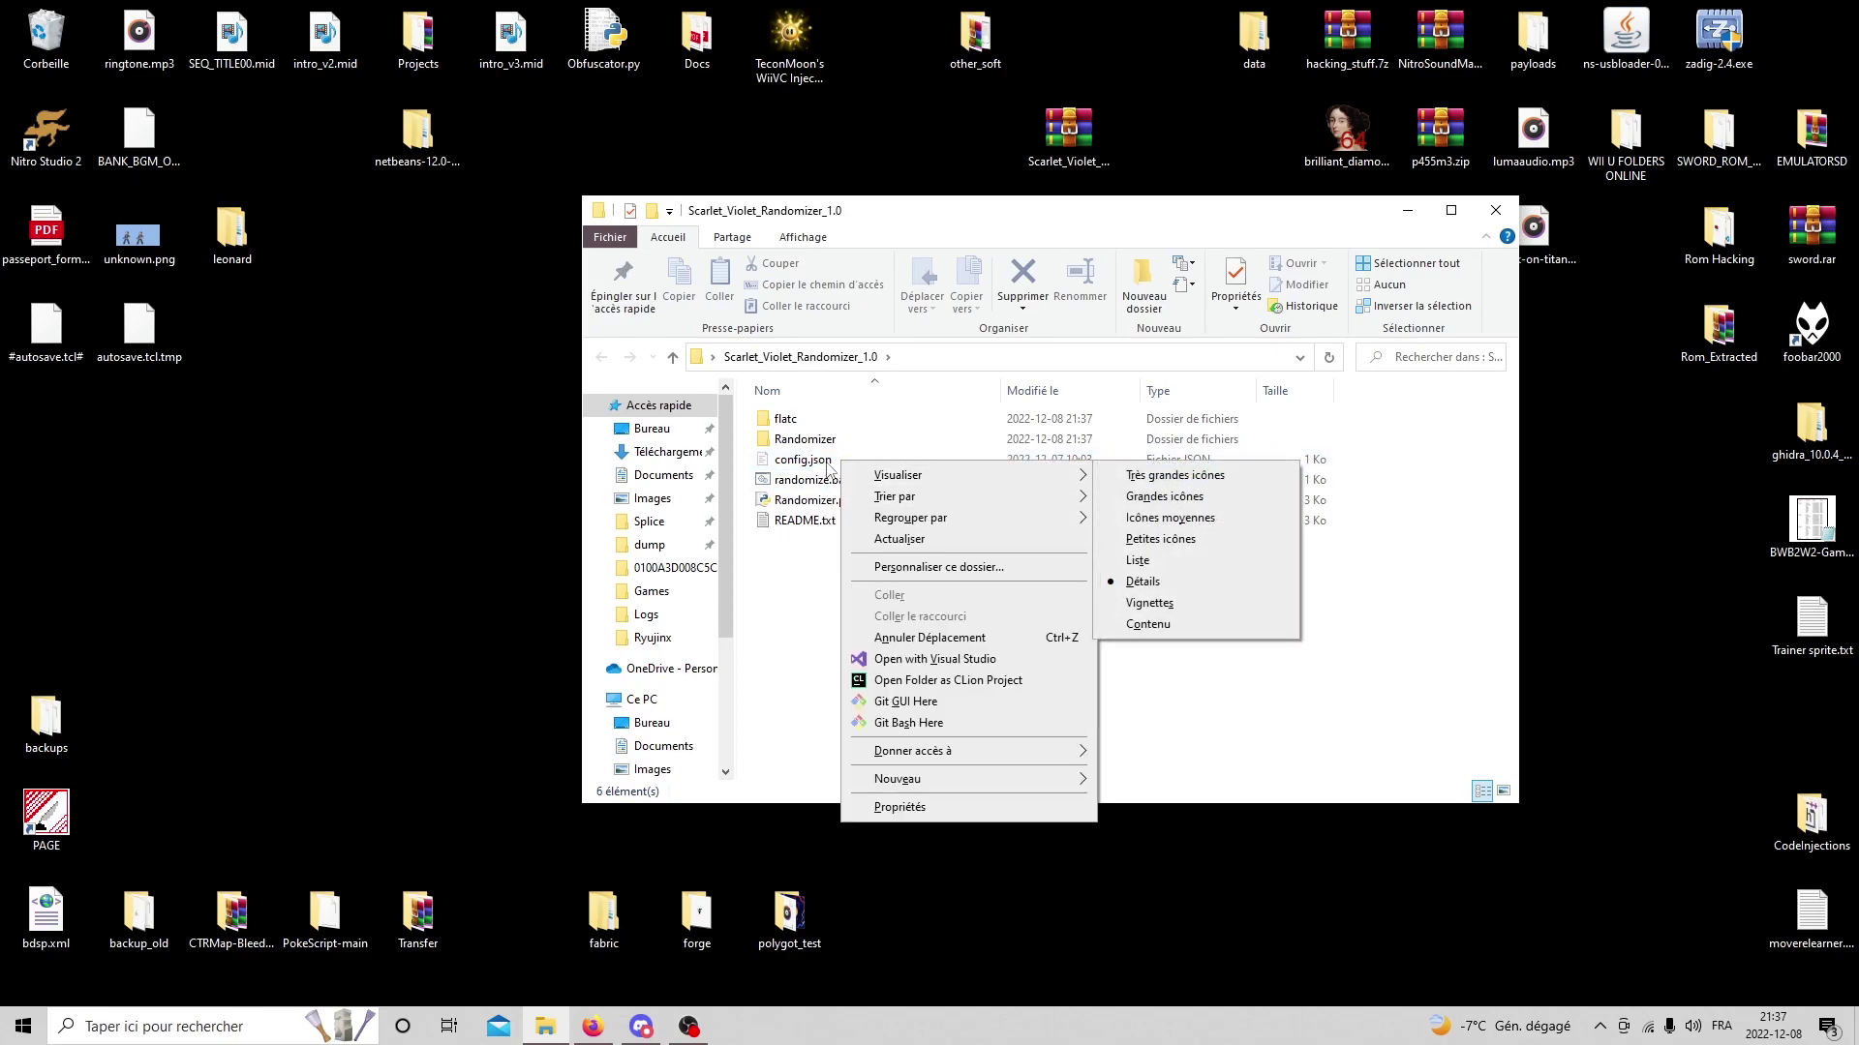
left_click(1174, 652)
right_click(842, 469)
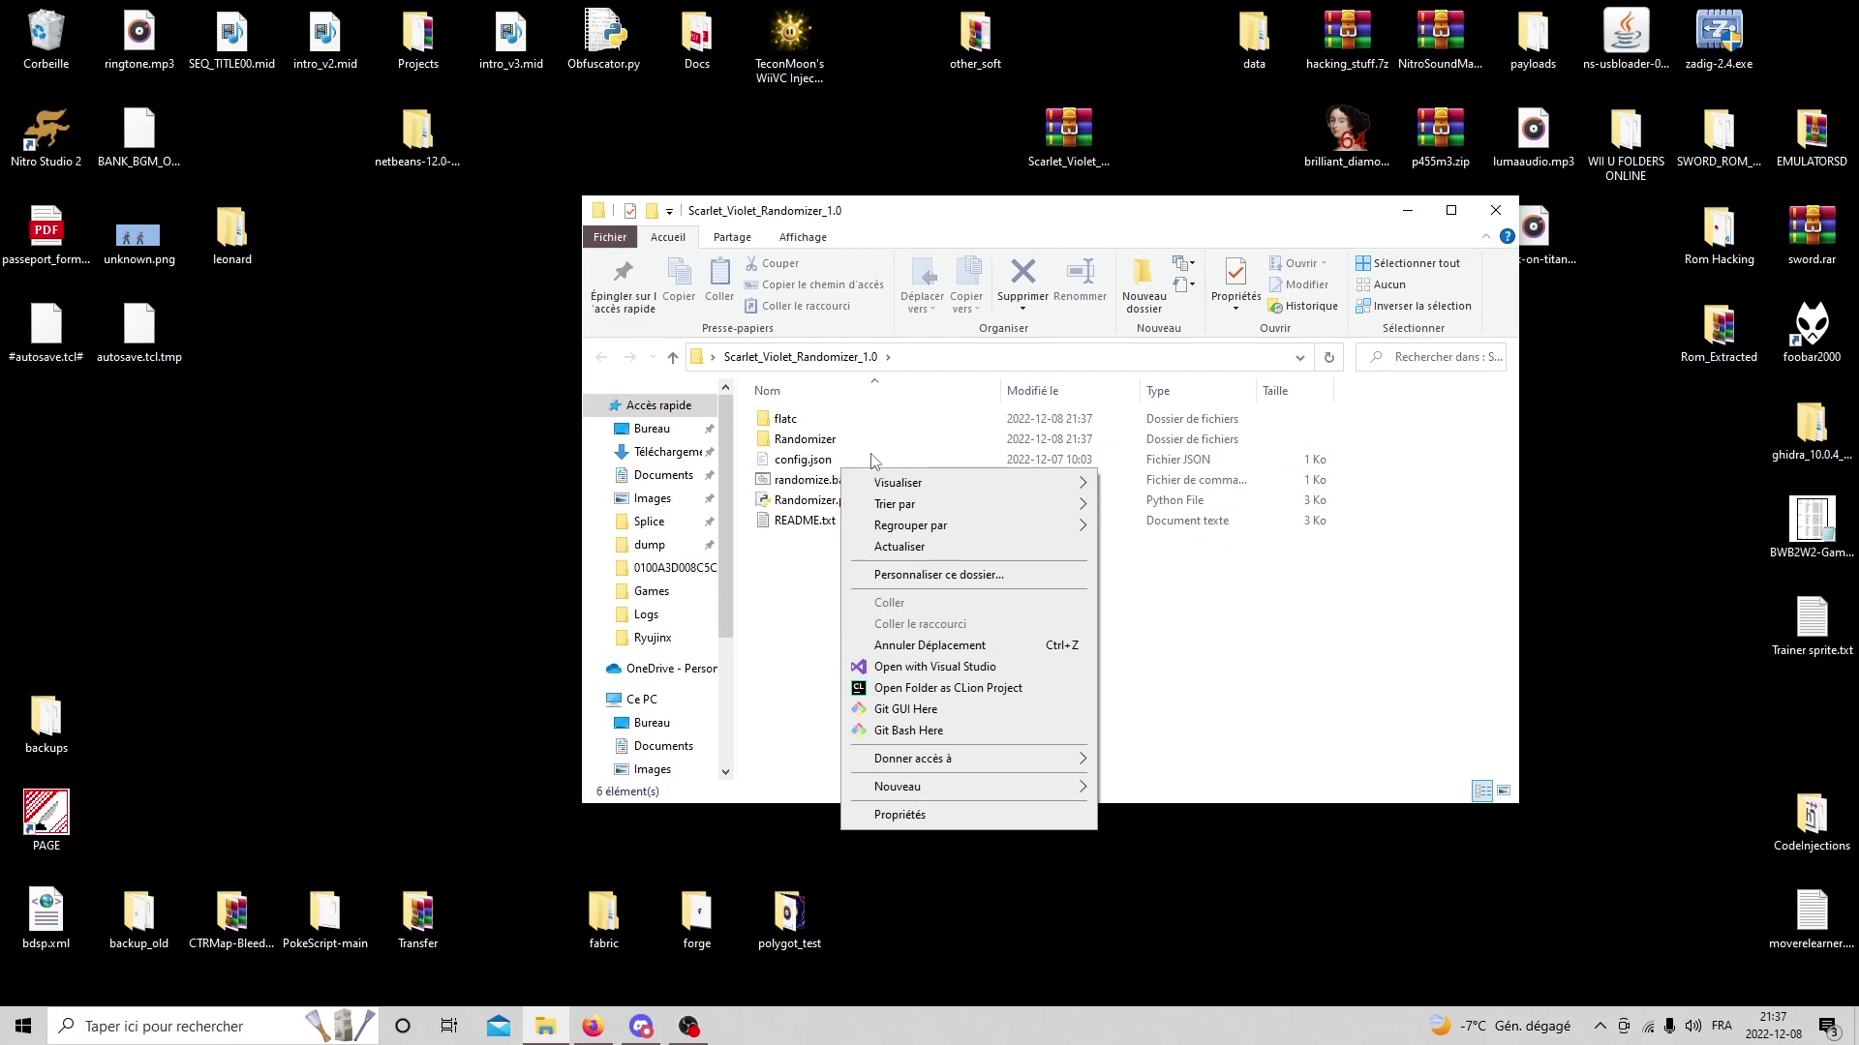
left_click(758, 559)
Open config.json in Notepad (Bloc-notes), reposition its window and look through the randomizer options.
left_click(825, 460)
right_click(825, 461)
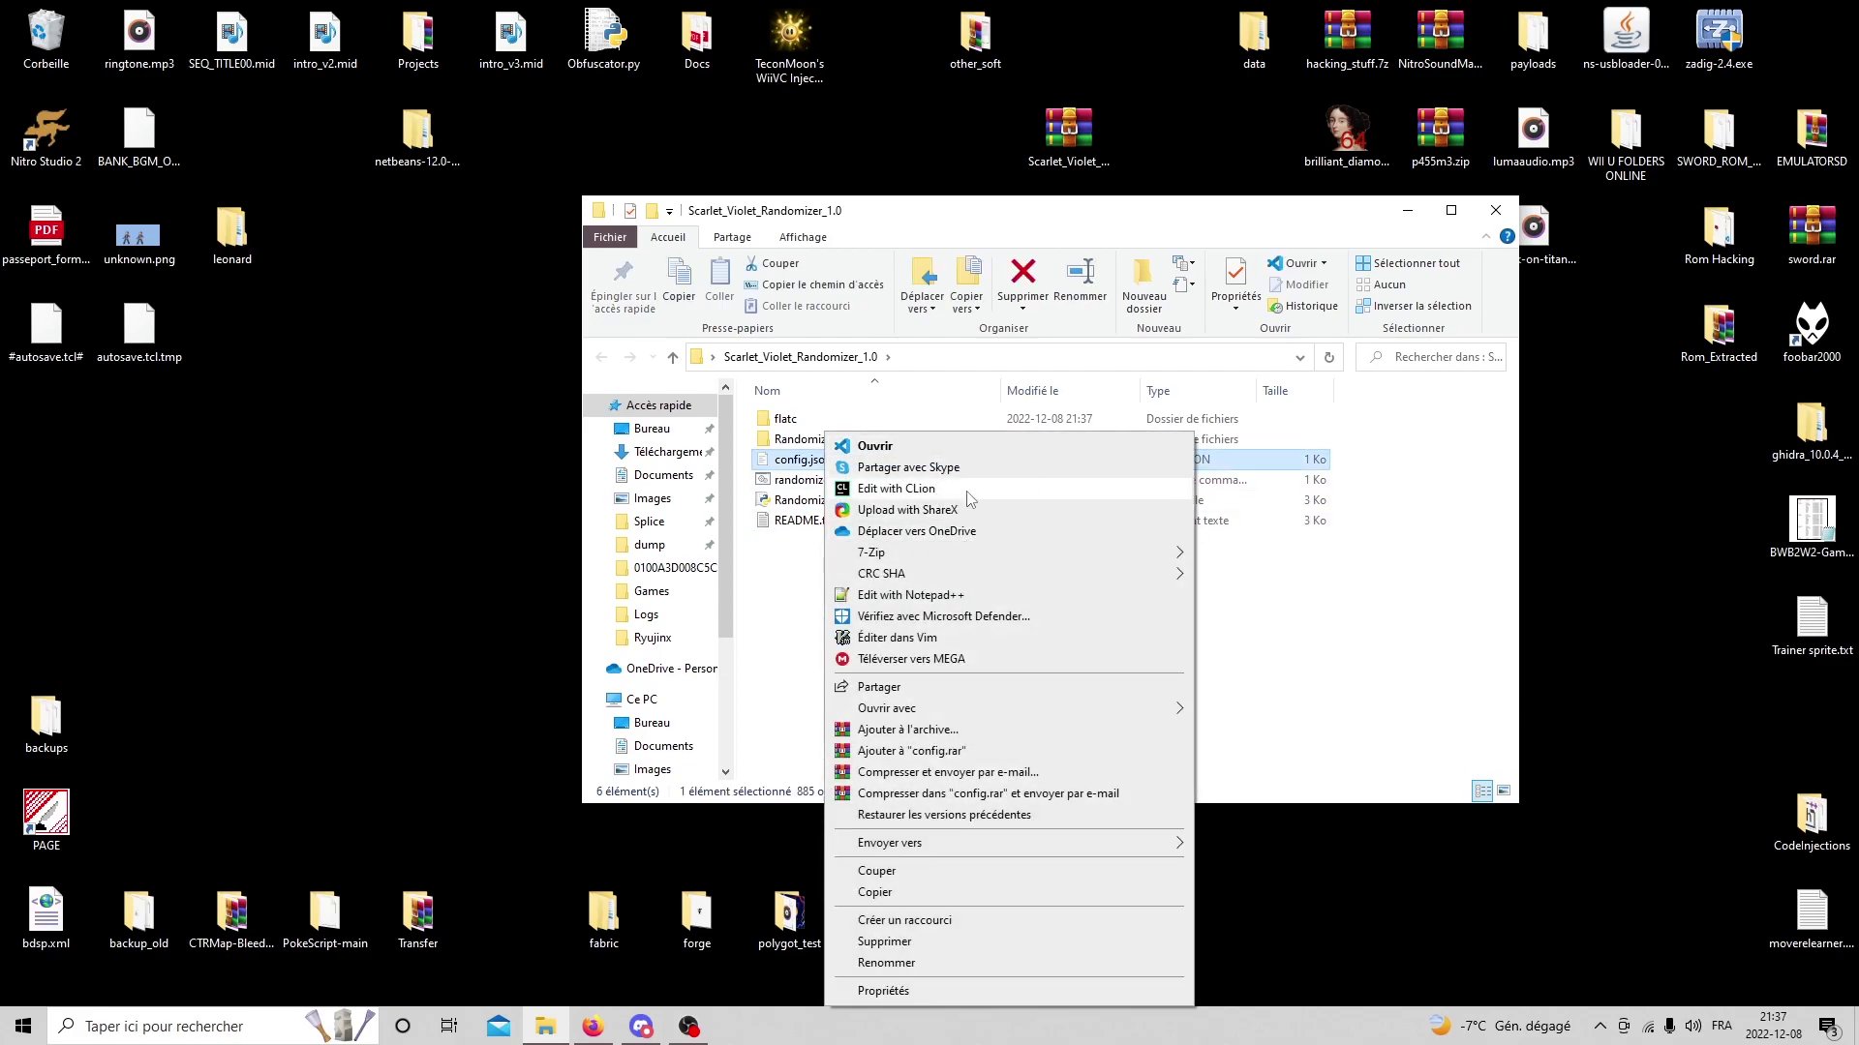
mouse_move(939, 714)
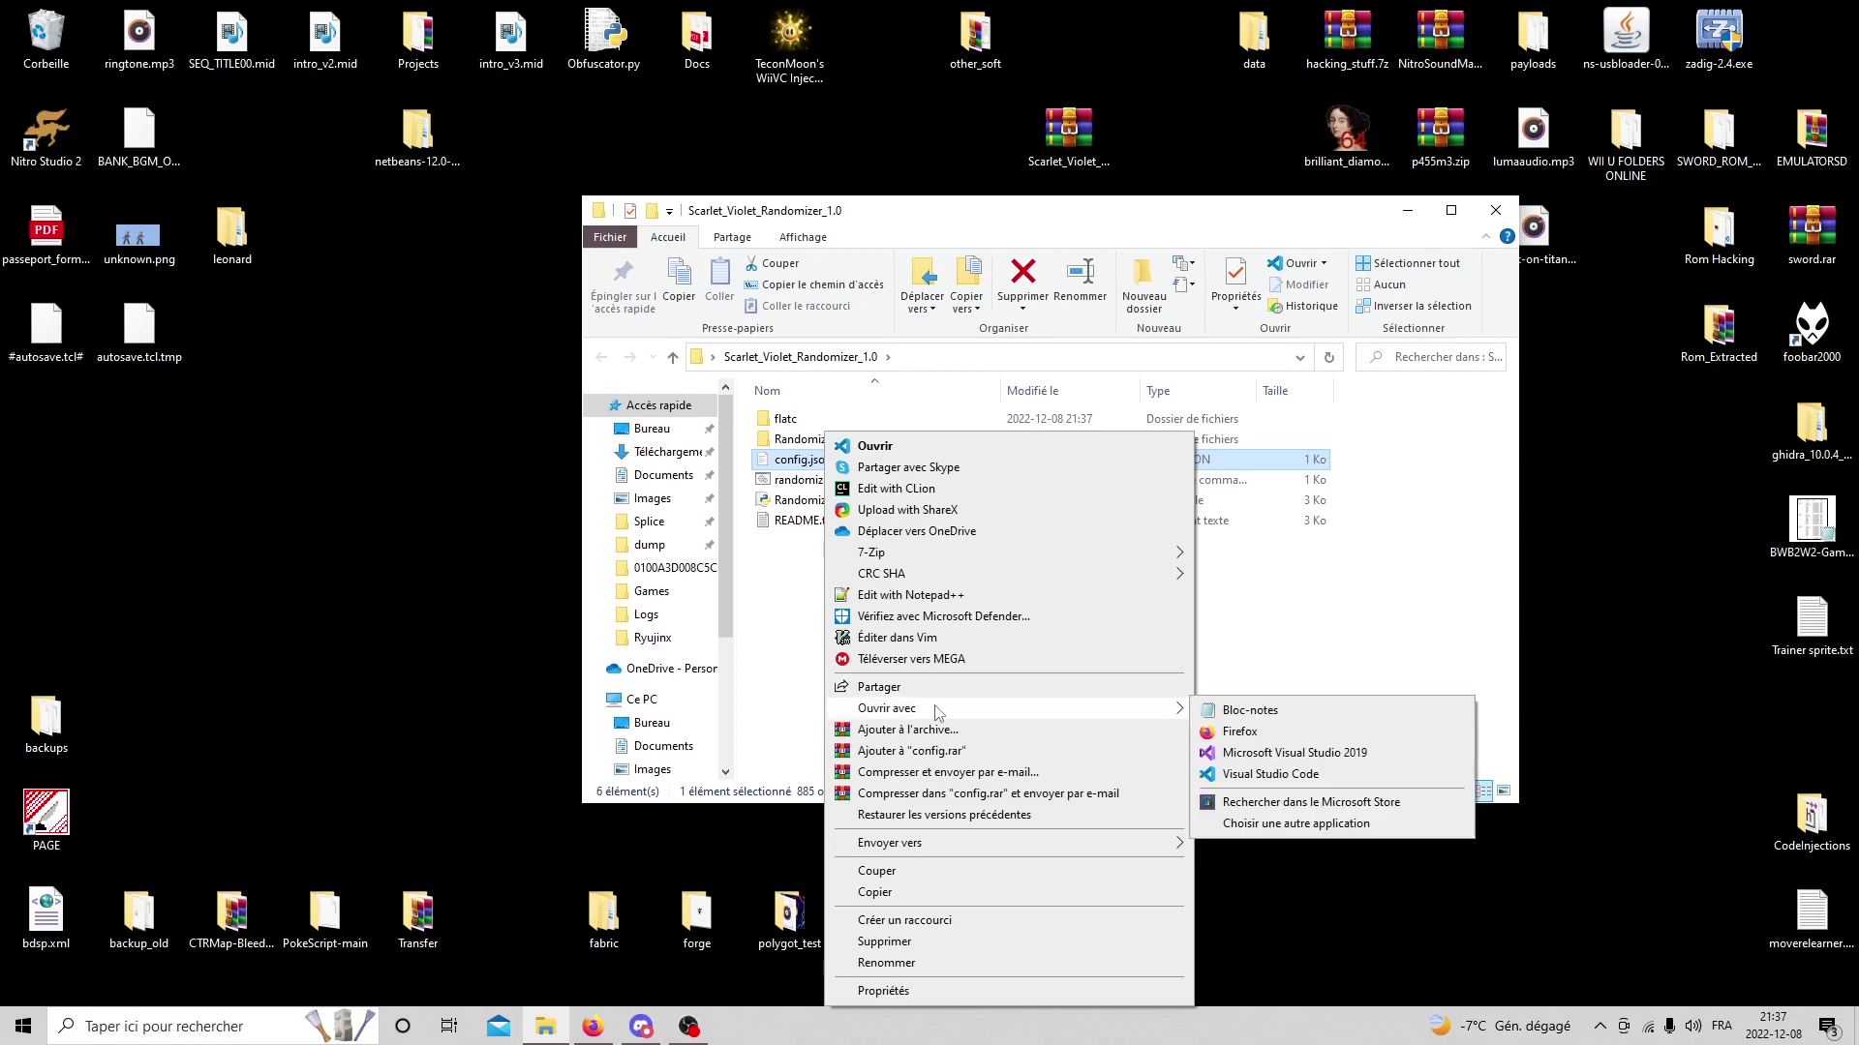
left_click(1245, 712)
left_click_drag(387, 122, 838, 271)
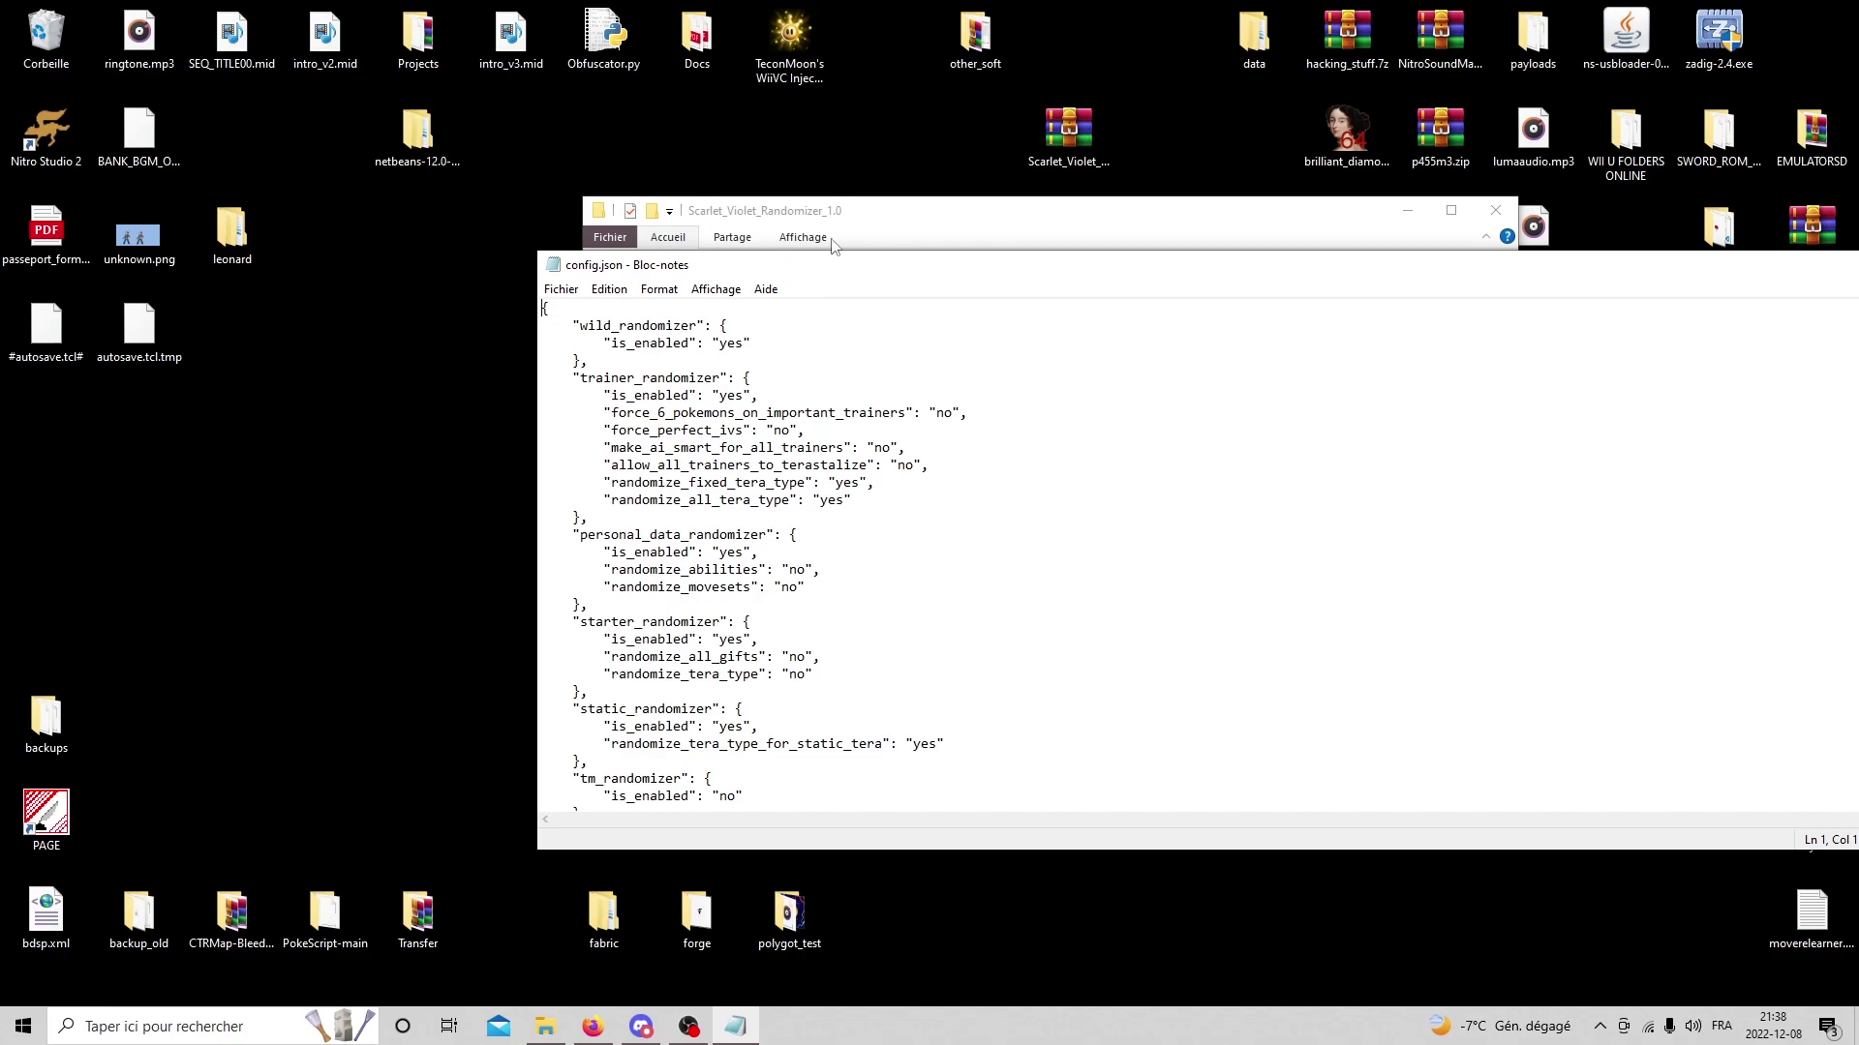
scroll(849, 326, "down", 1)
scroll(849, 325, "up", 1)
scroll(805, 423, "down", 1)
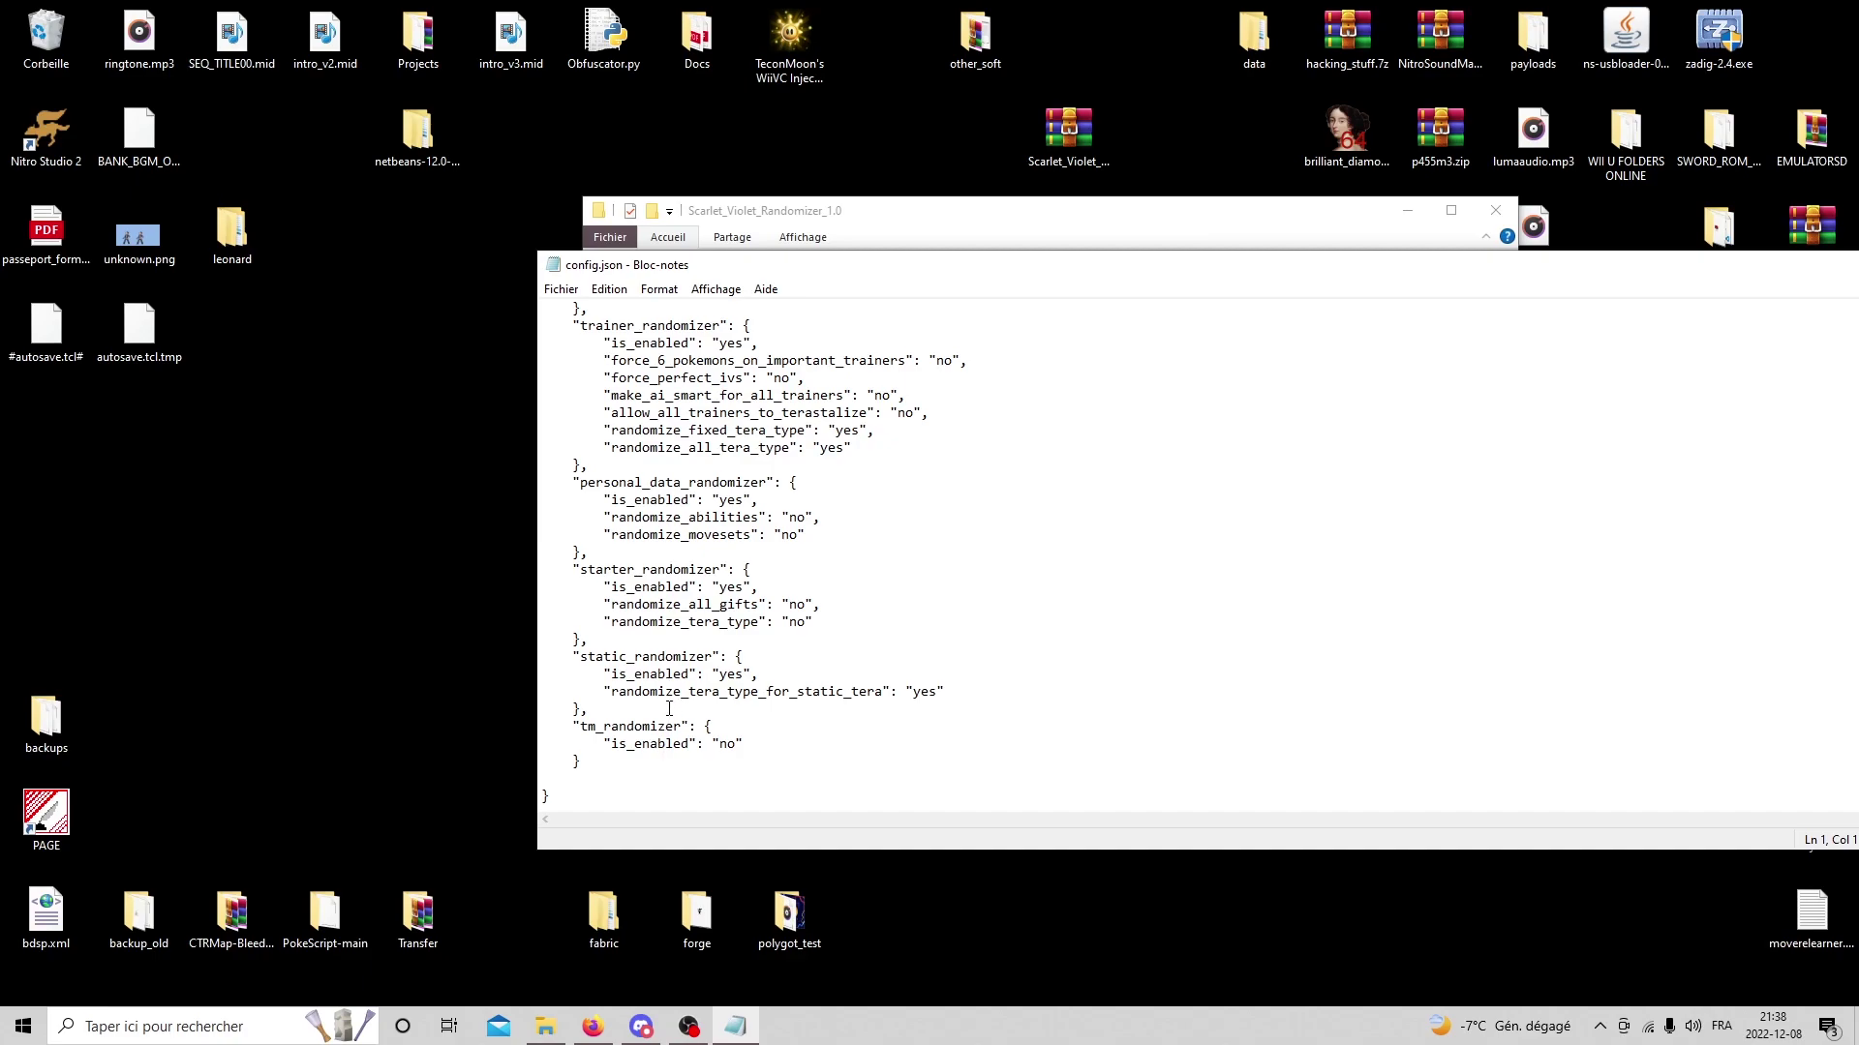
scroll(919, 807, "up", 1)
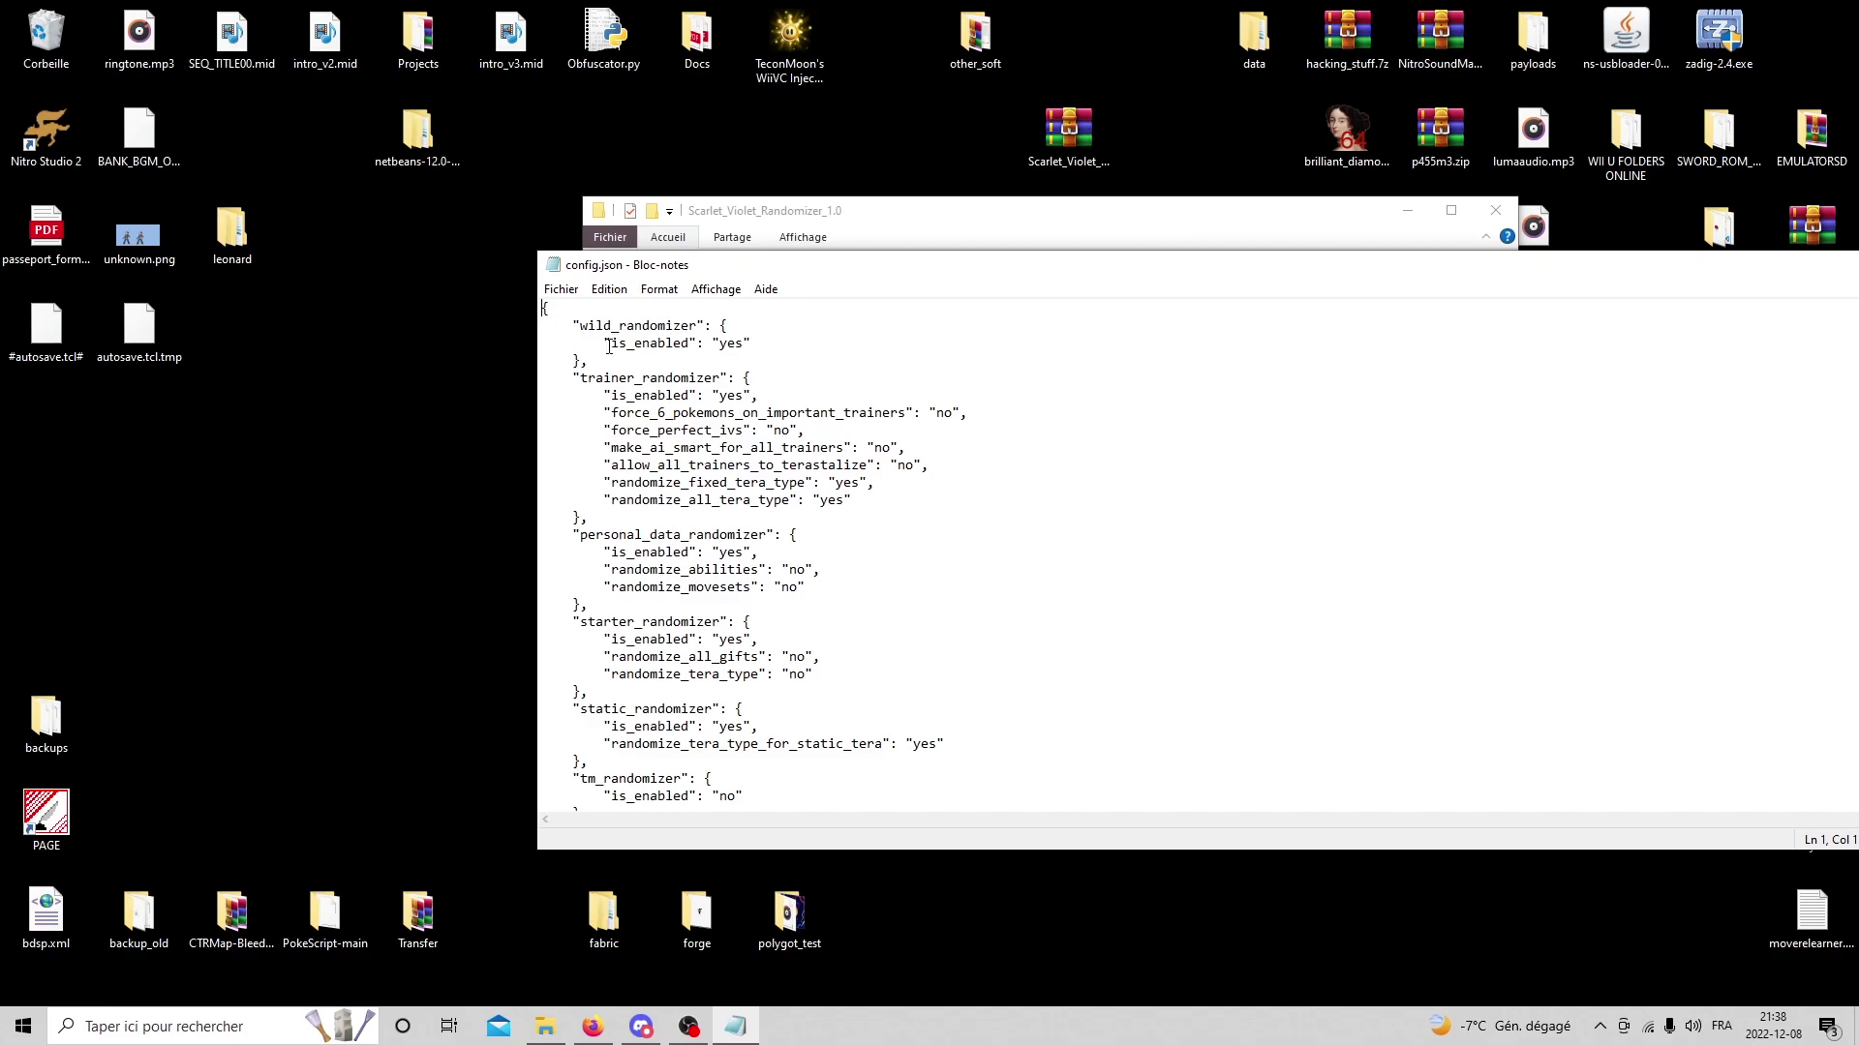
Try setting is_enabled under wild_randomizer to "no", and restore it to "yes".
left_click_drag(603, 346, 698, 349)
double_click(726, 344)
key("Right")
key("BackSpace")
key("BackSpace")
key("BackSpace")
type("no")
key("BackSpace")
key("BackSpace")
type("yes")
Examine the wild_randomizer block and the trainer_randomizer options for fixed tera type, all tera types and trainer terastalization.
left_click_drag(572, 317, 610, 361)
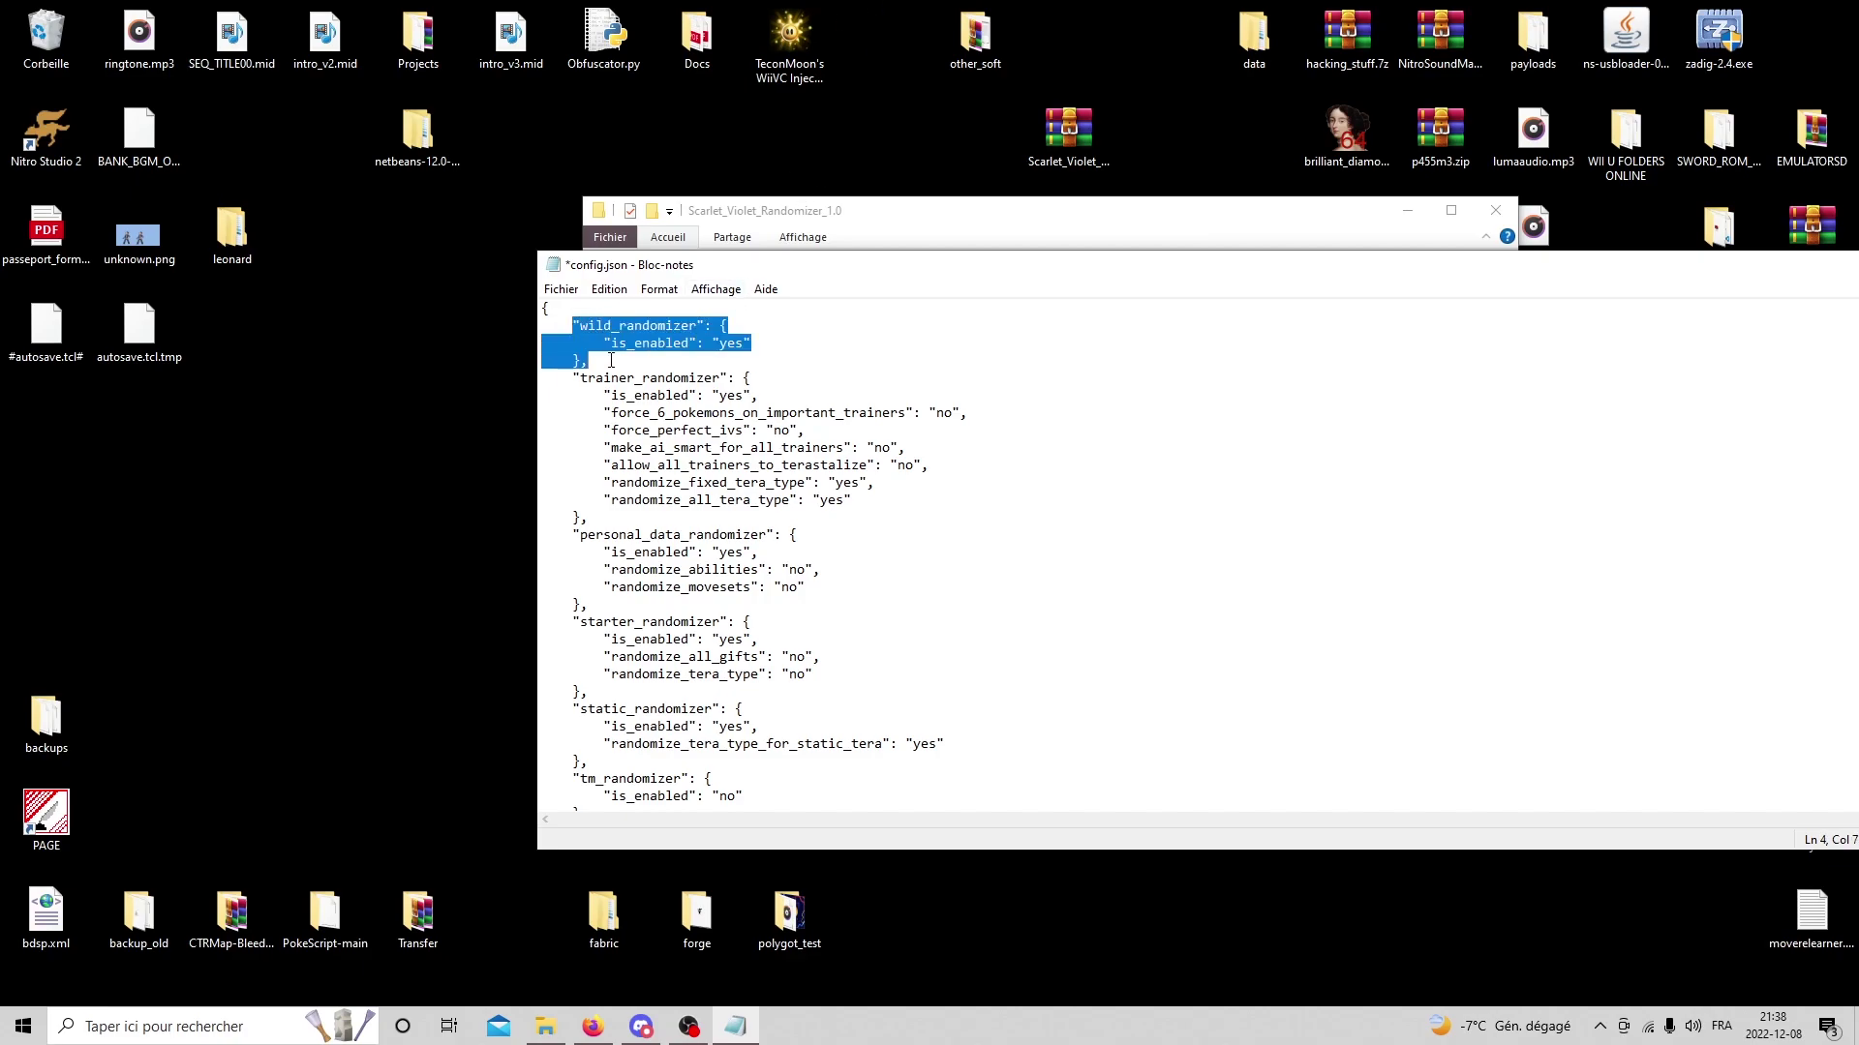
left_click(611, 361)
scroll(659, 332, "down", 1)
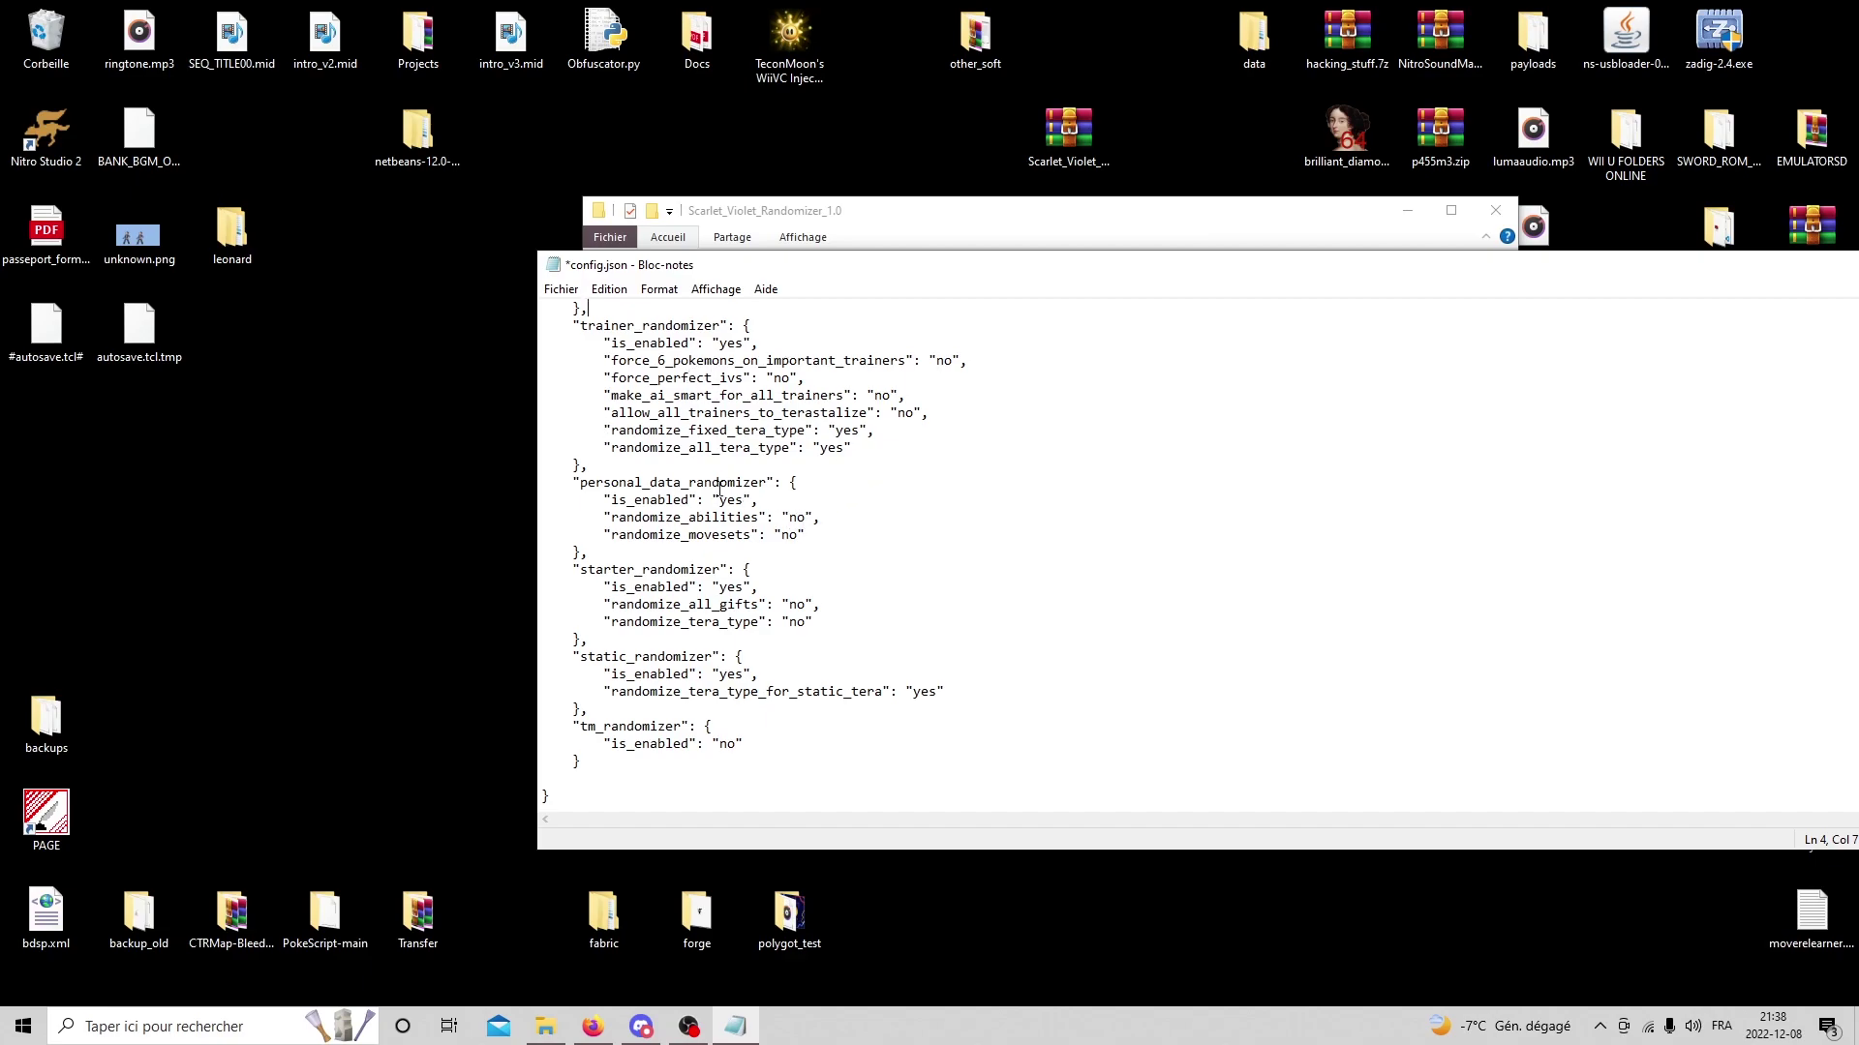
left_click_drag(604, 424, 805, 447)
left_click(805, 447)
left_click_drag(604, 428, 804, 428)
left_click(814, 432)
double_click(834, 448)
left_click(839, 451)
left_click_drag(596, 447, 862, 449)
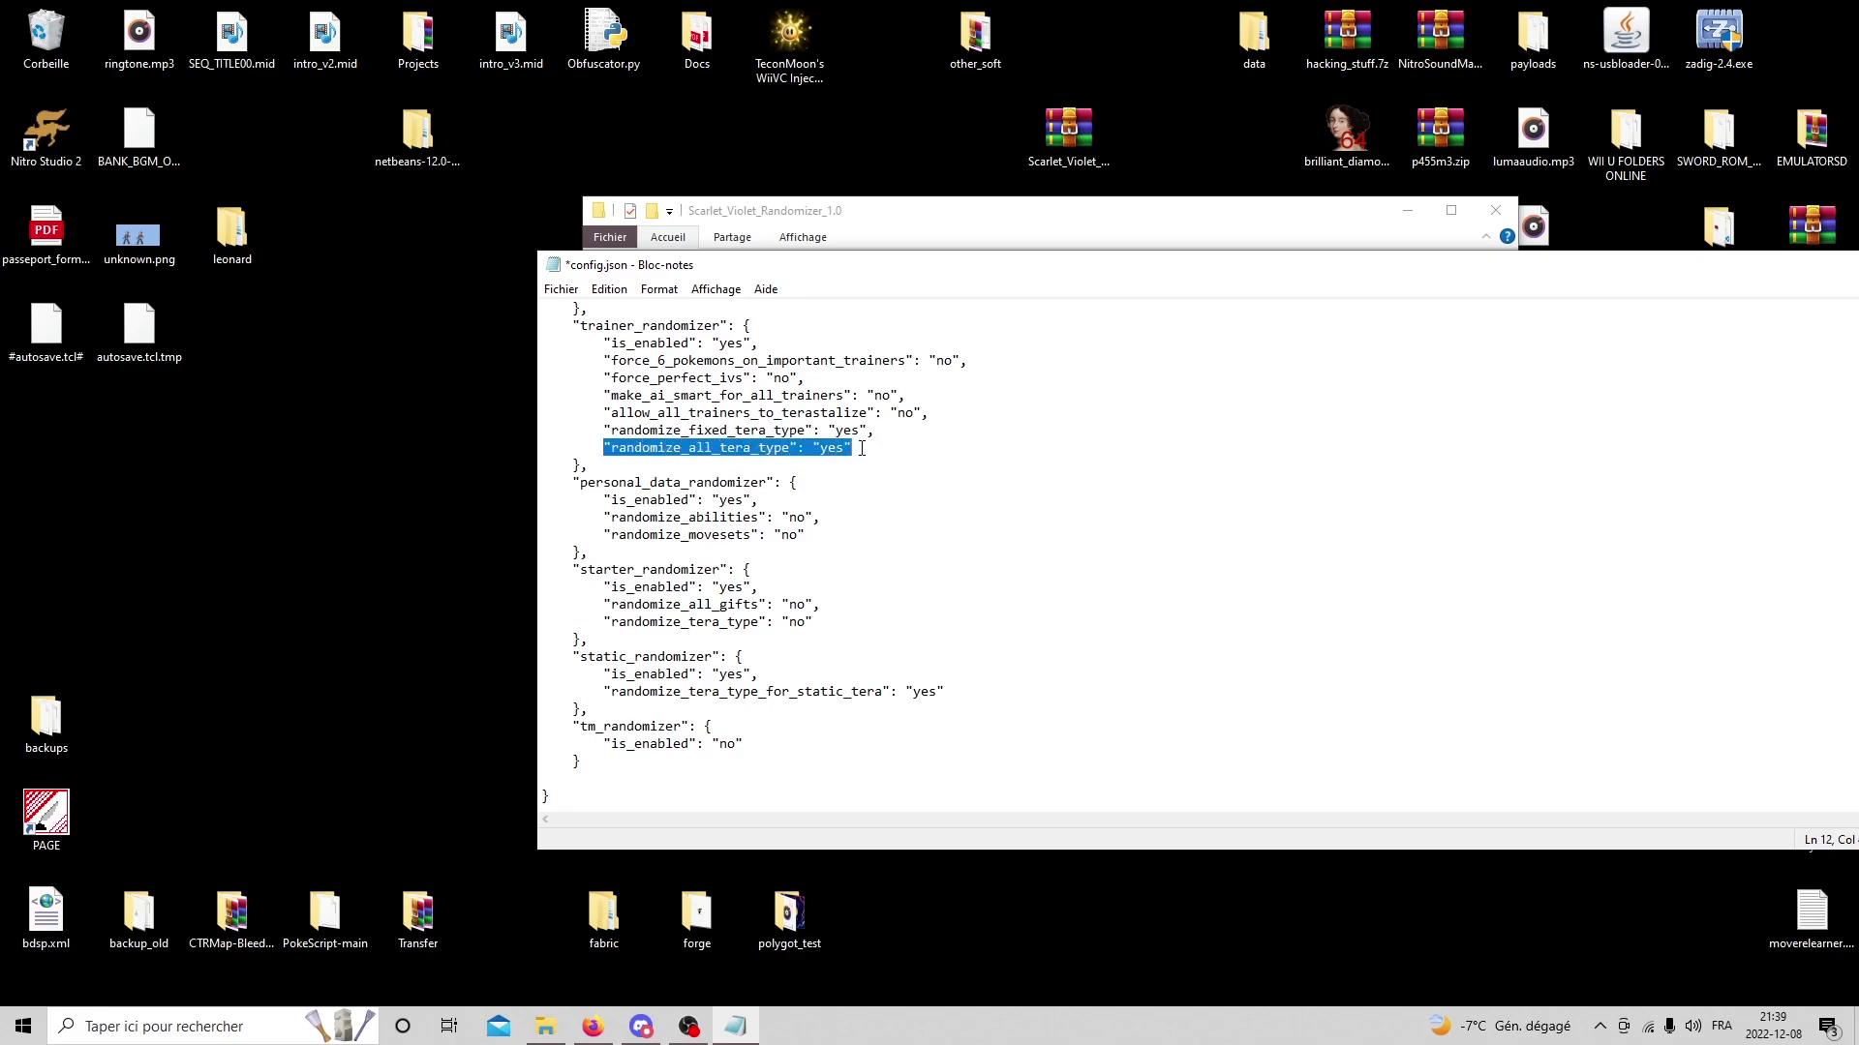
left_click_drag(595, 413, 941, 418)
left_click(940, 417)
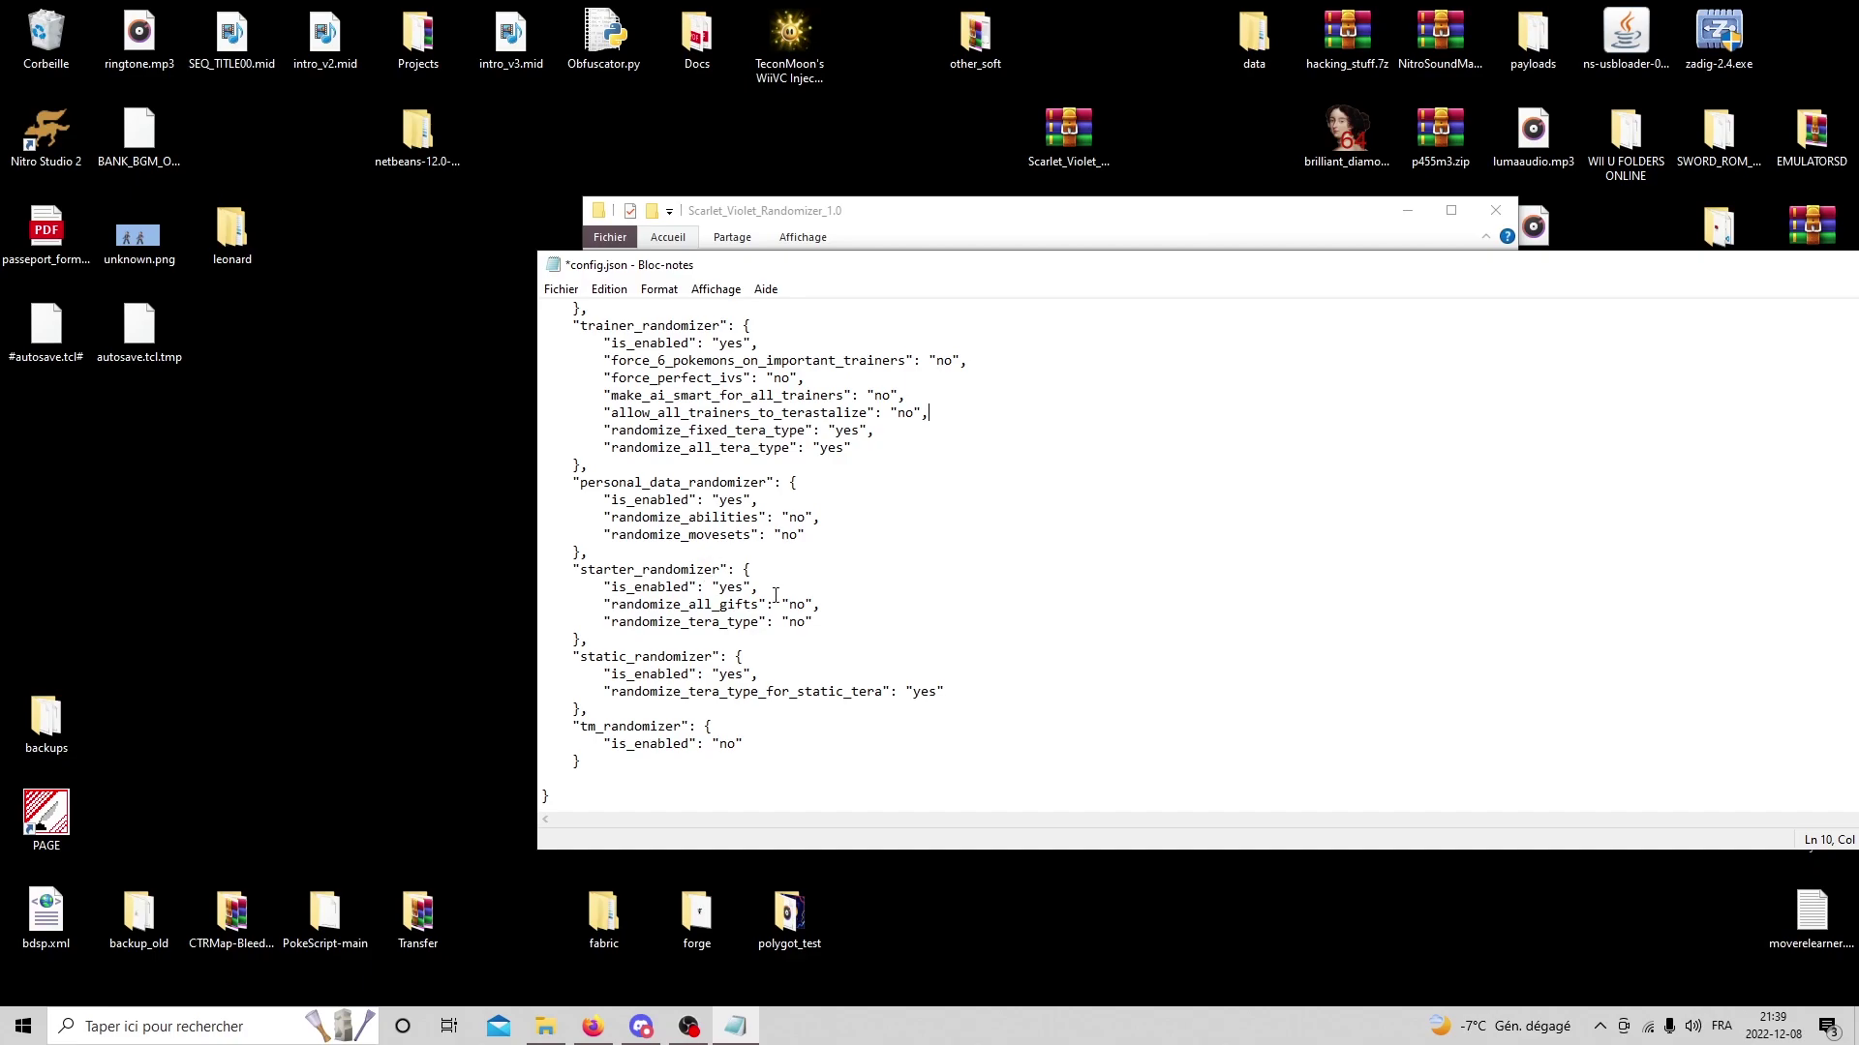
Examine the starter_randomizer gift and tera type options and the static_randomizer block, and reposition the config.json window.
left_click_drag(825, 604, 606, 605)
left_click(612, 605)
left_click_drag(813, 621, 596, 604)
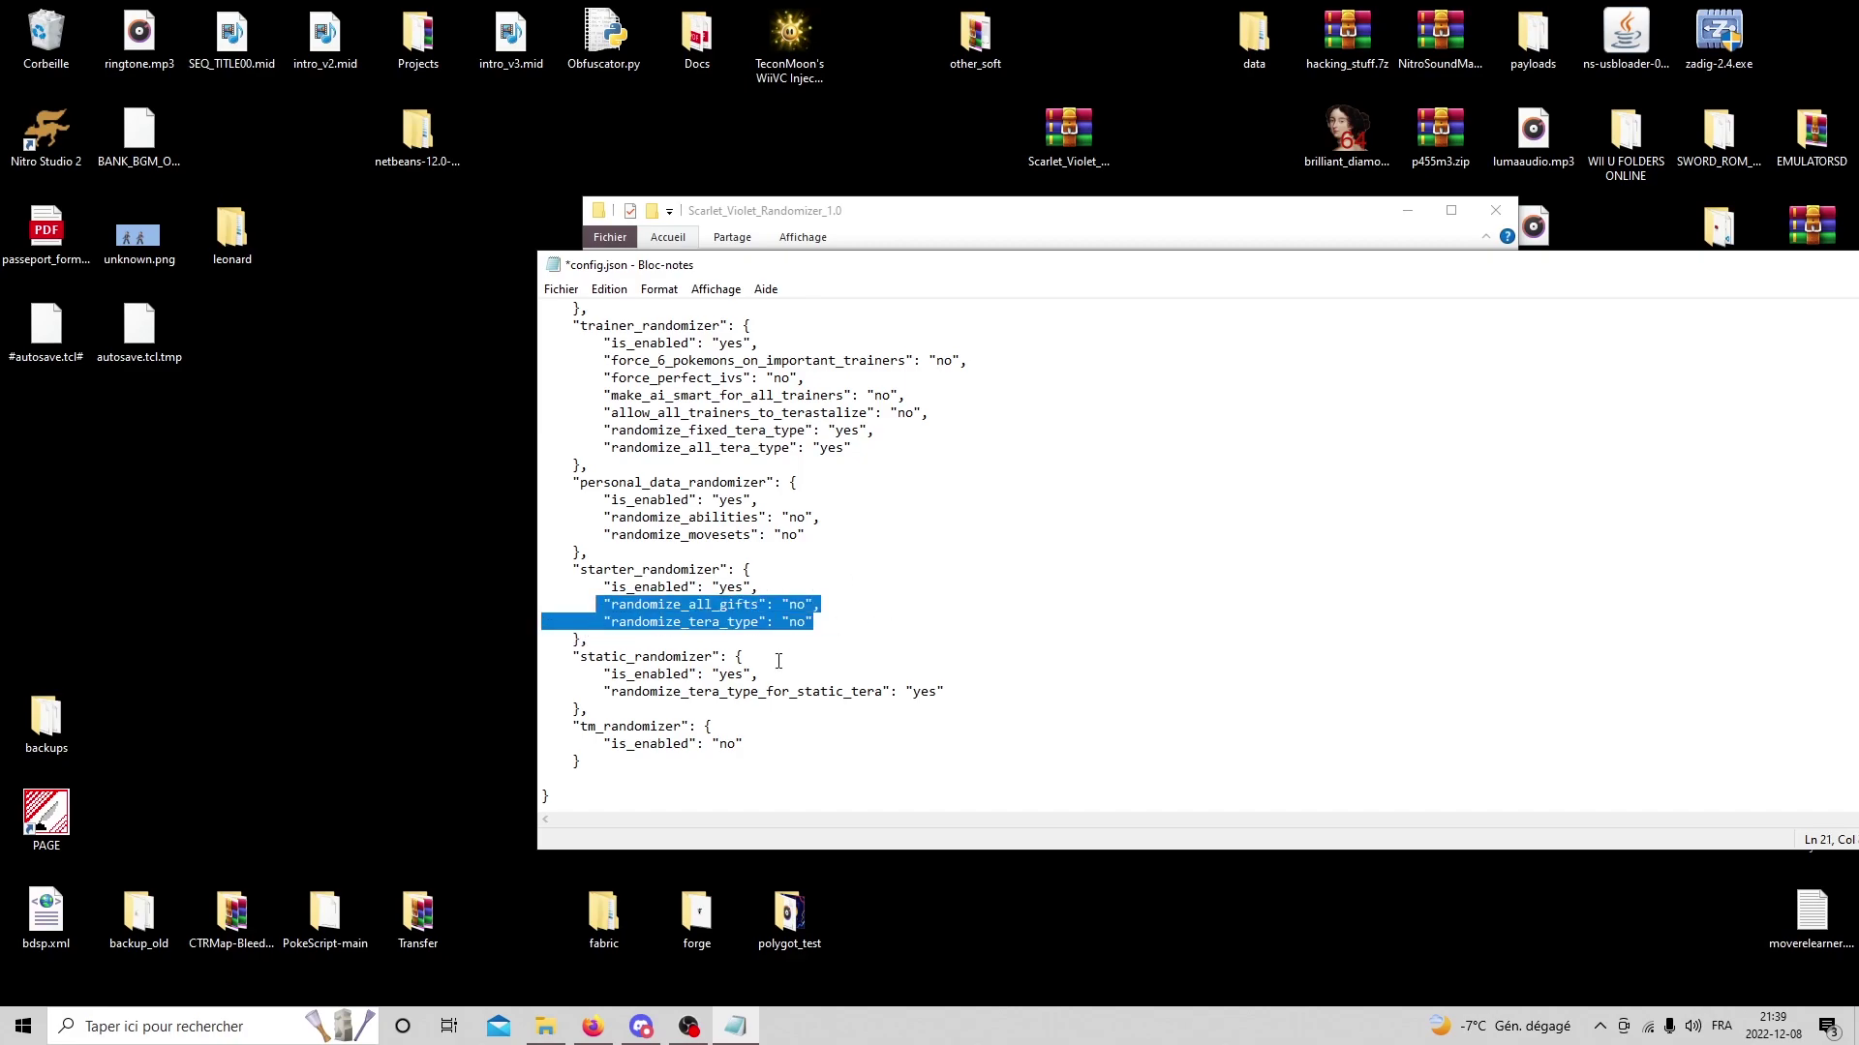
left_click(811, 677)
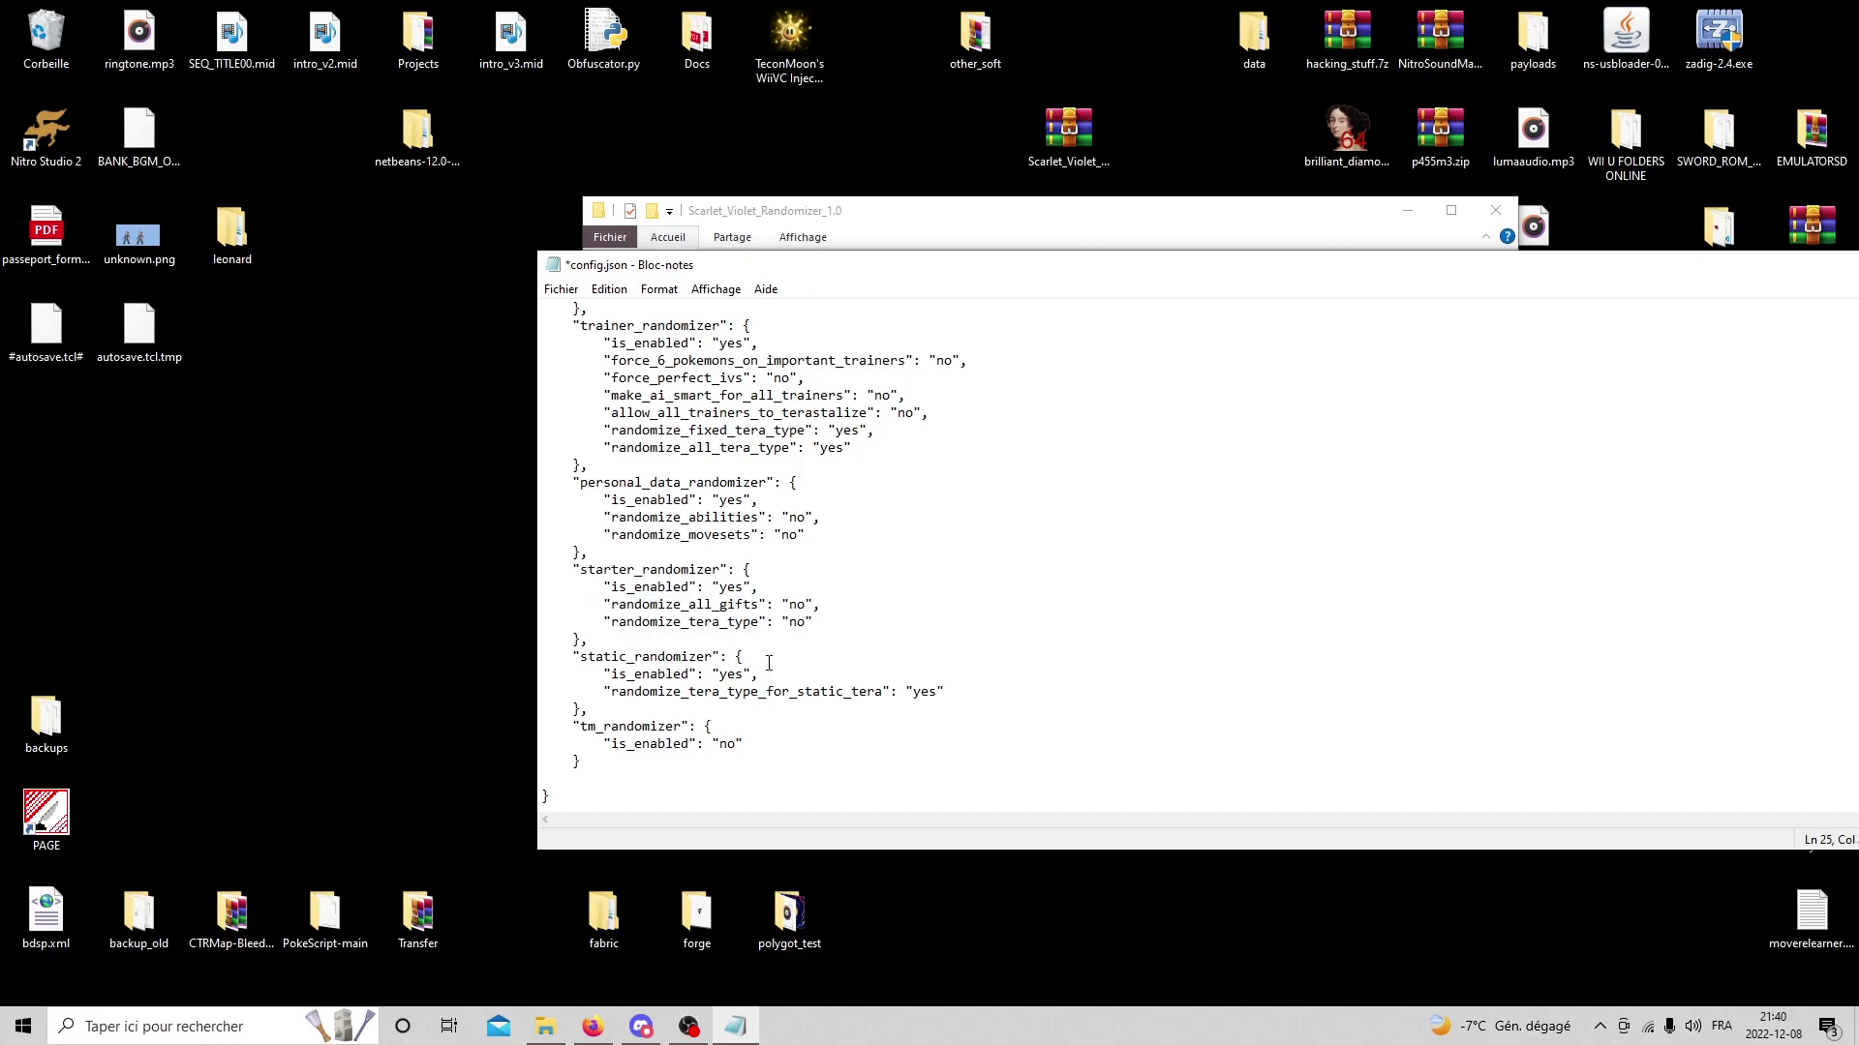
left_click_drag(944, 691, 607, 695)
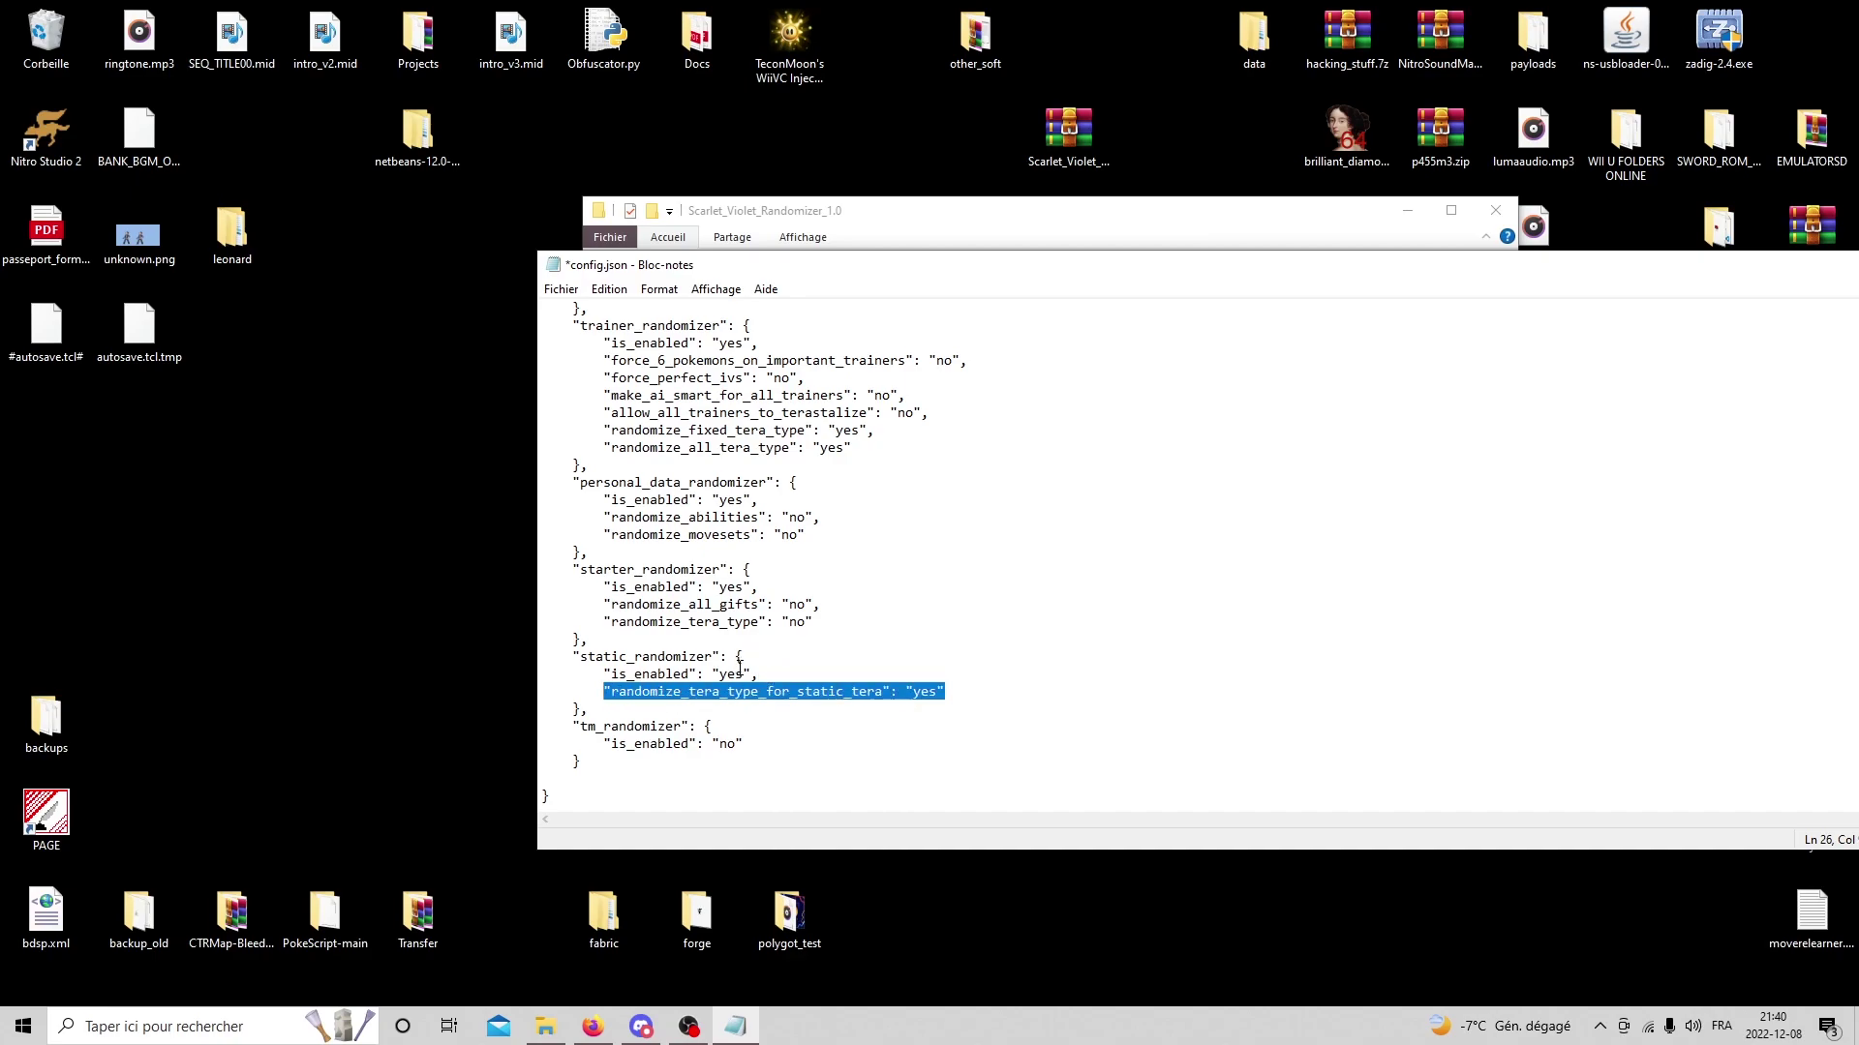
left_click(972, 697)
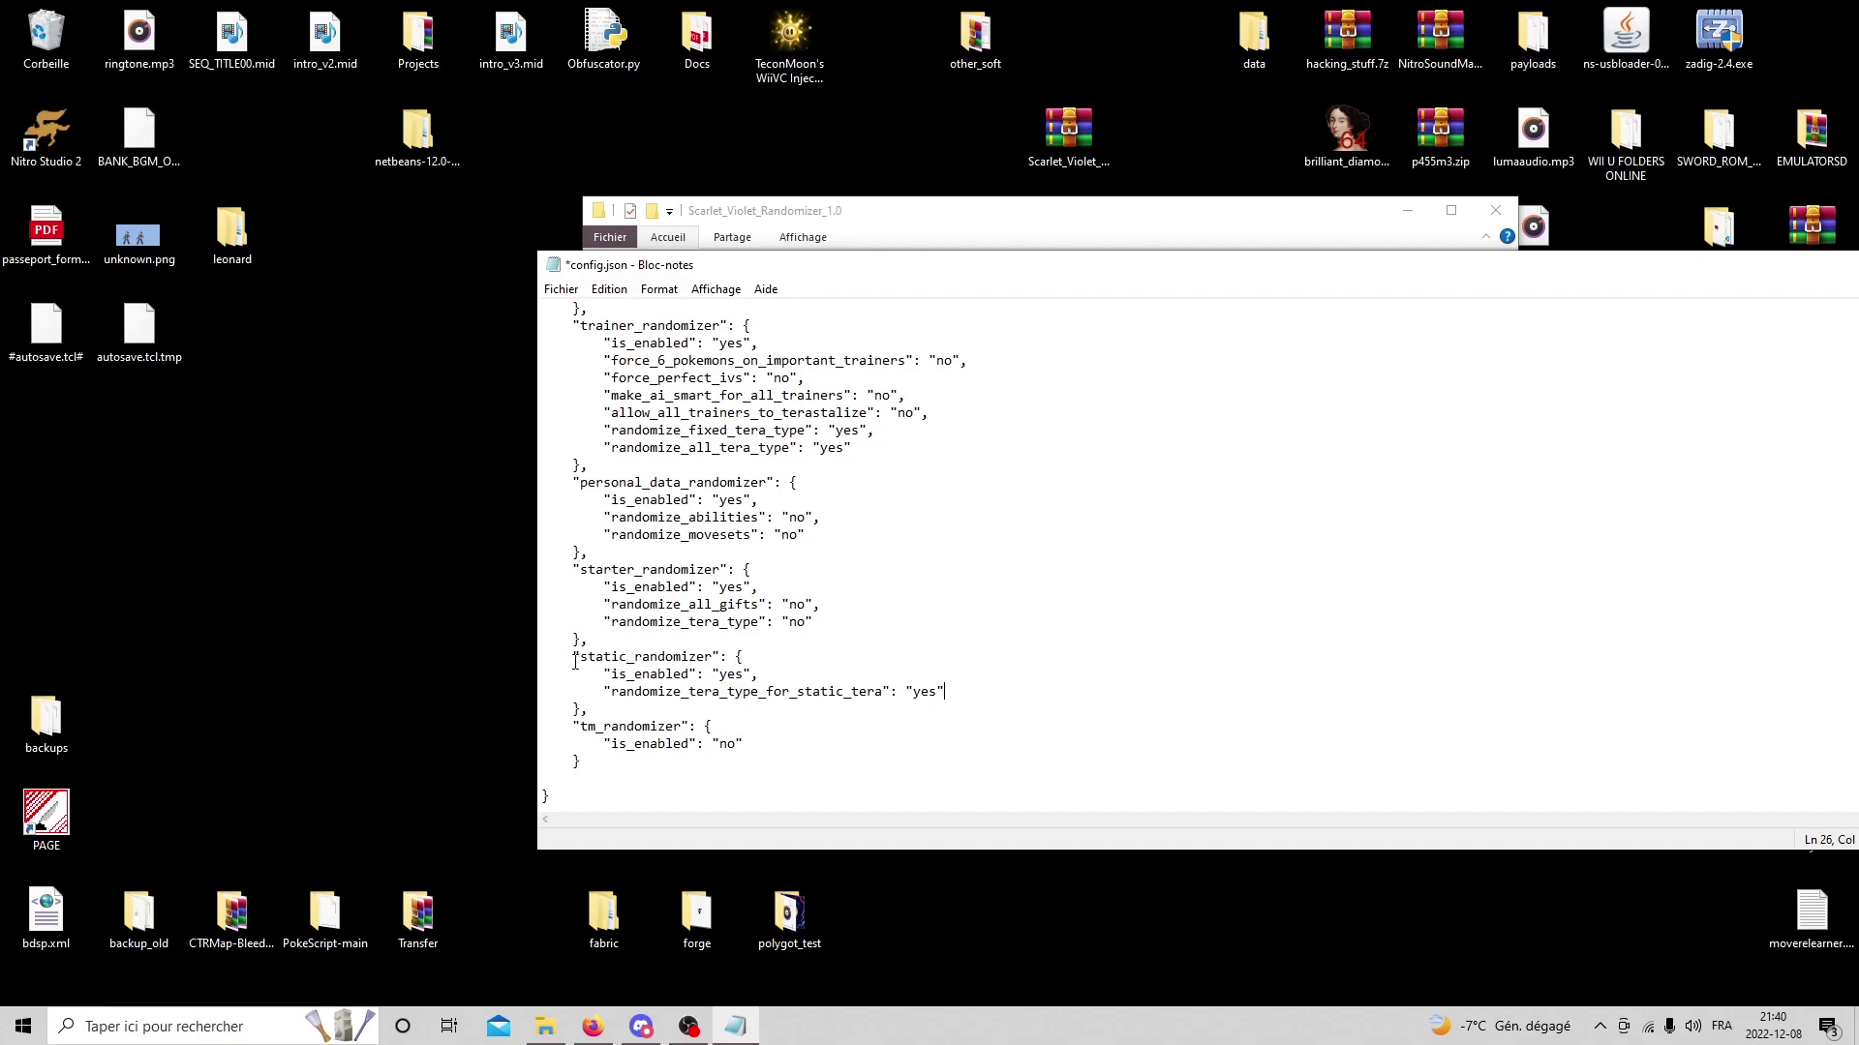
left_click_drag(575, 656, 589, 711)
left_click(743, 691)
scroll(798, 656, "up", 1)
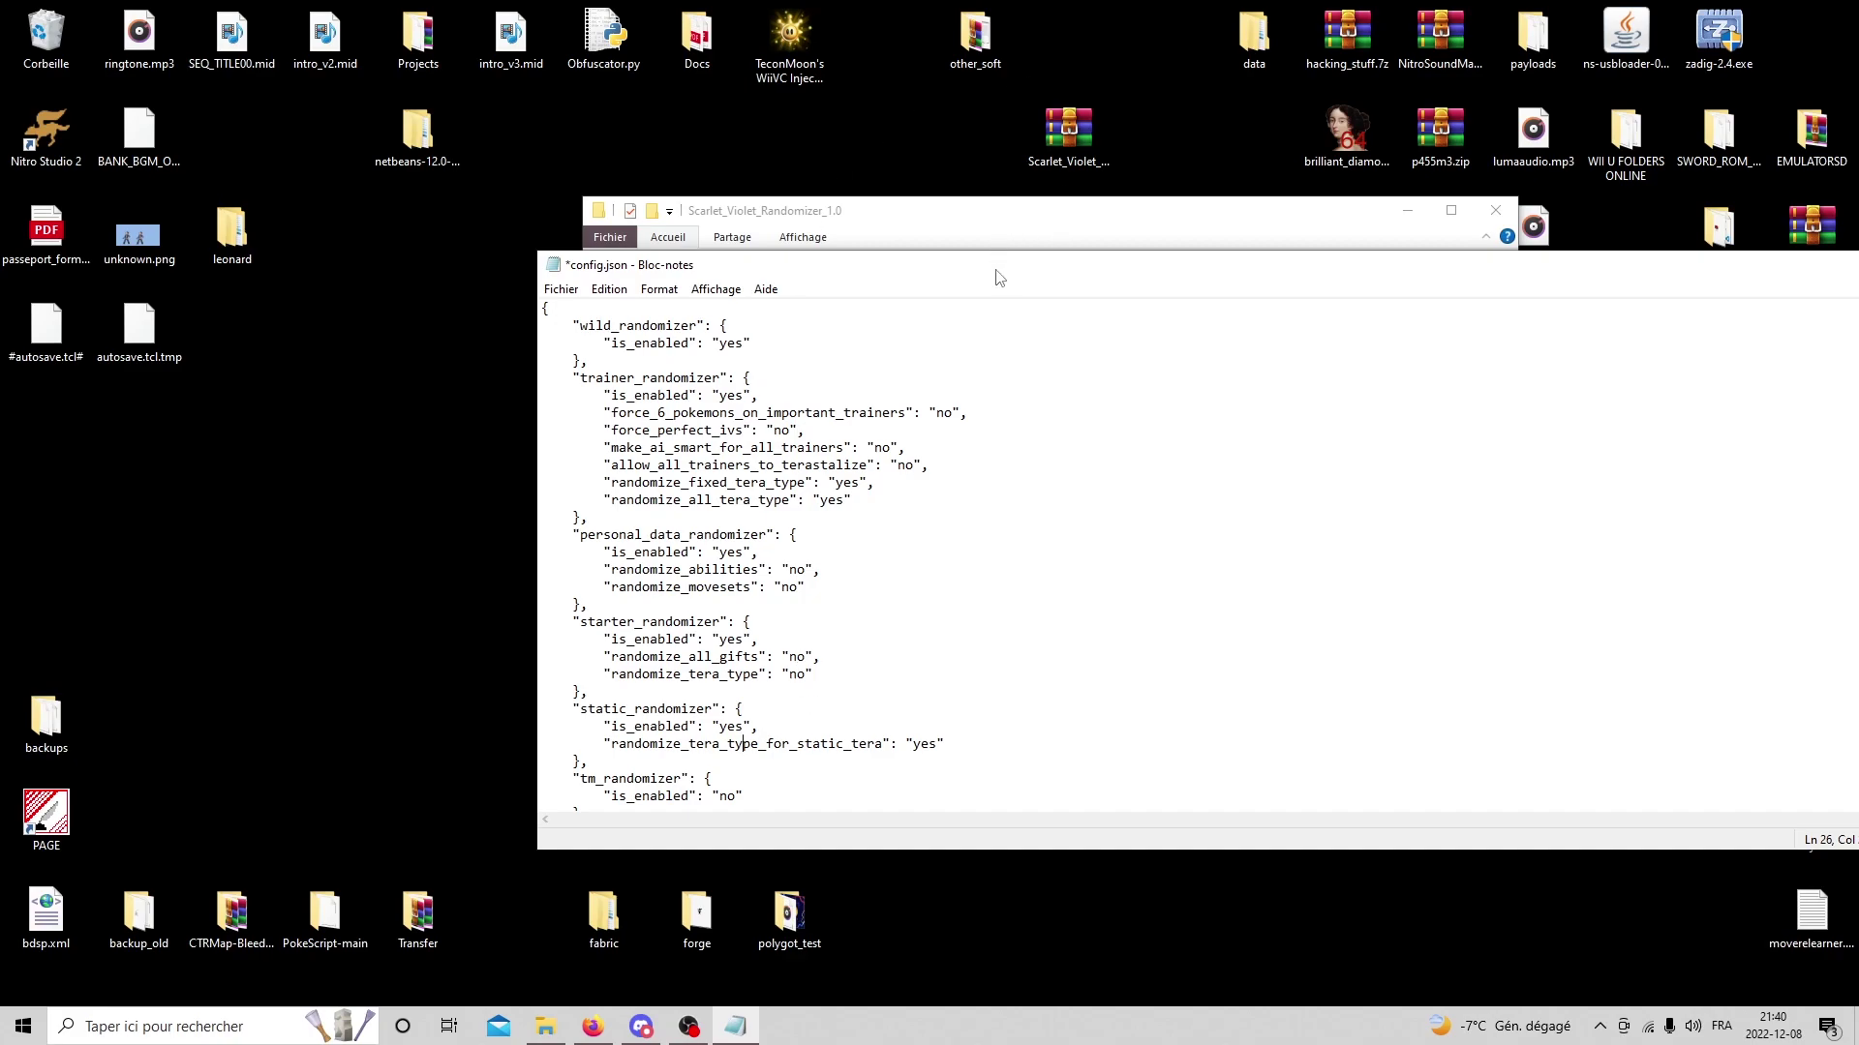
left_click_drag(1001, 277, 752, 251)
left_click(1059, 528)
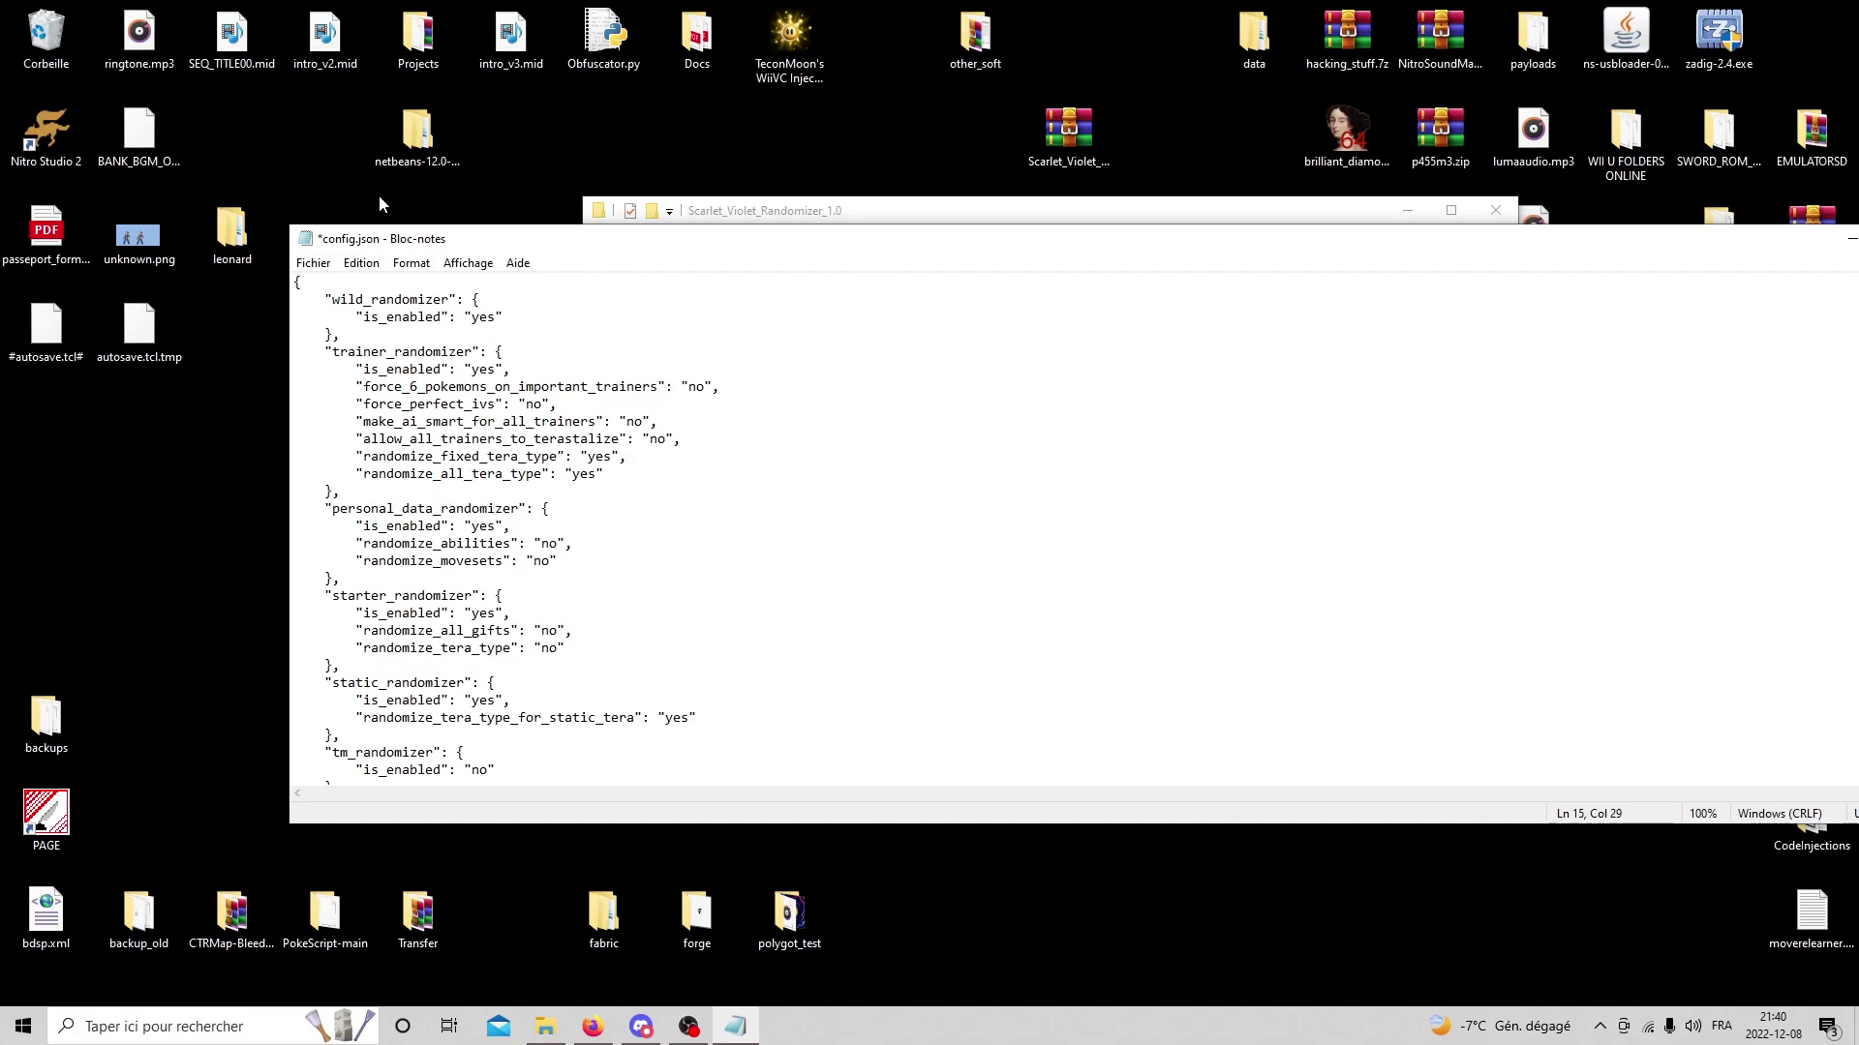
Save config.json, close it and reposition the Scarlet_Violet_Randomizer_1.0 folder window.
left_click(313, 263)
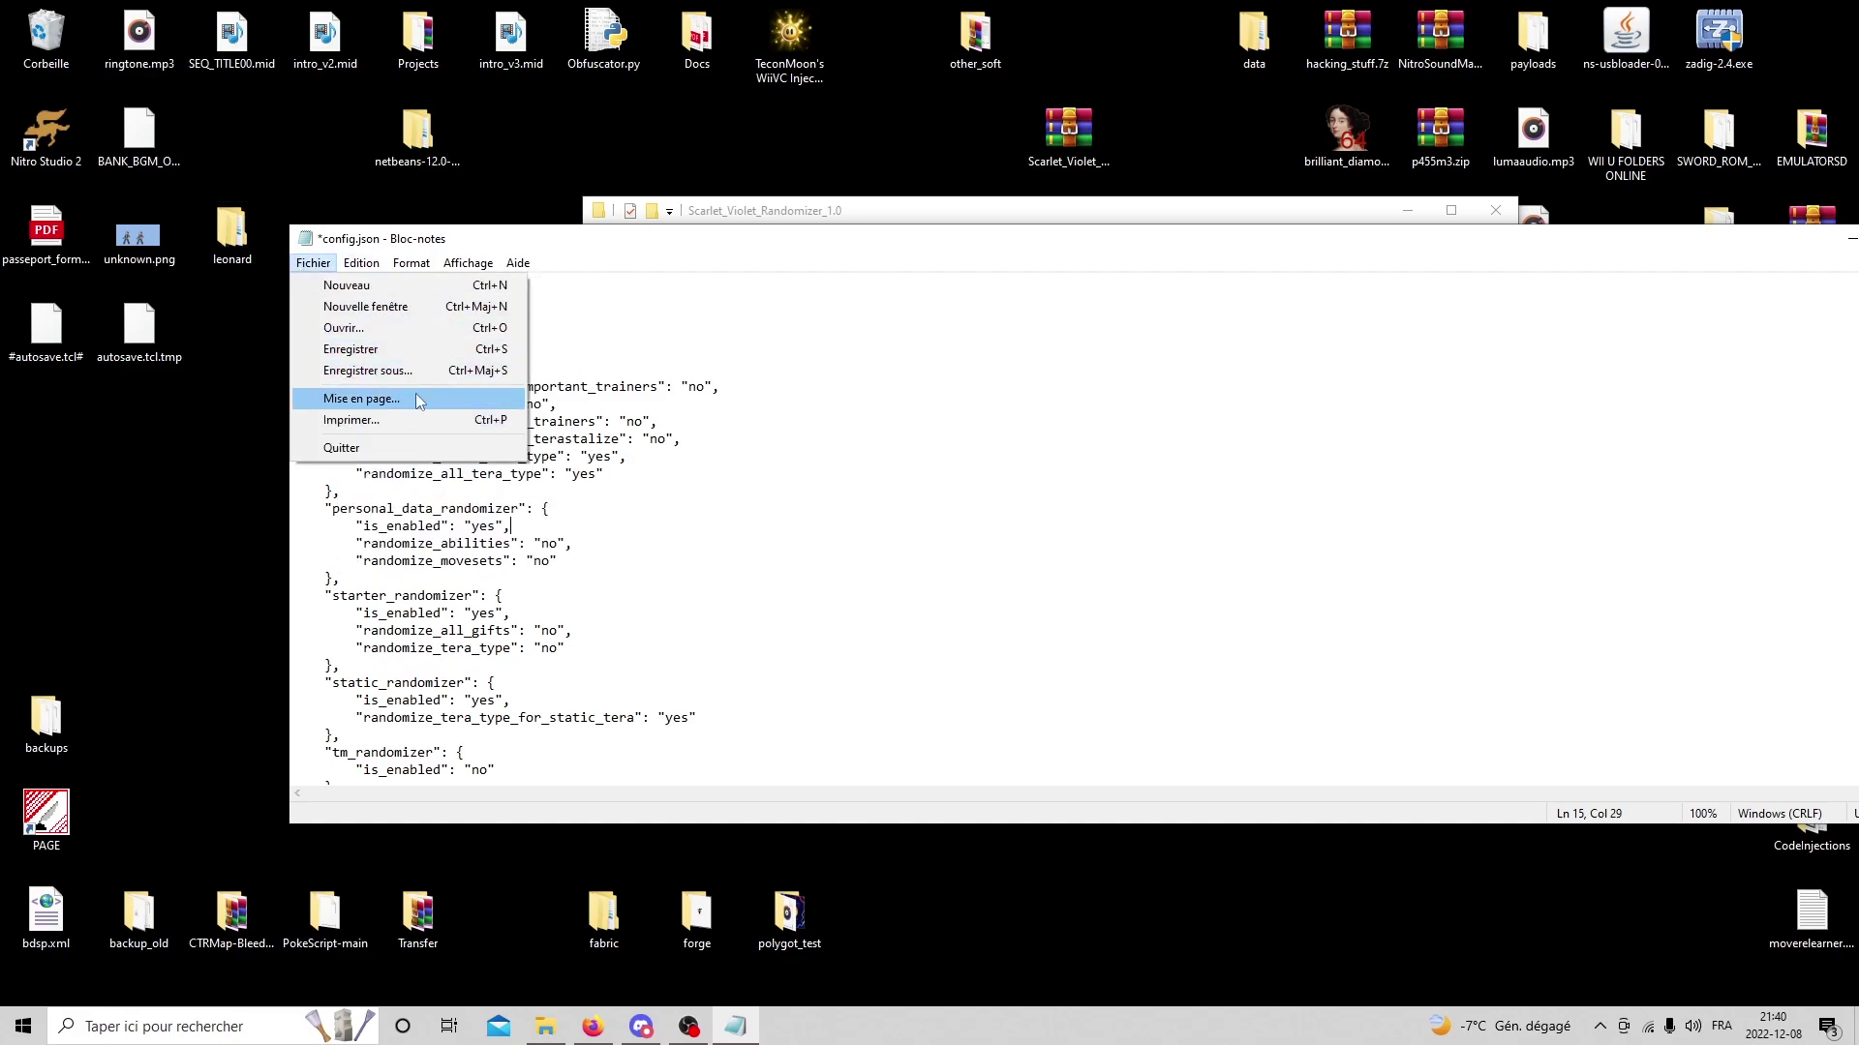
left_click(655, 407)
left_click(313, 263)
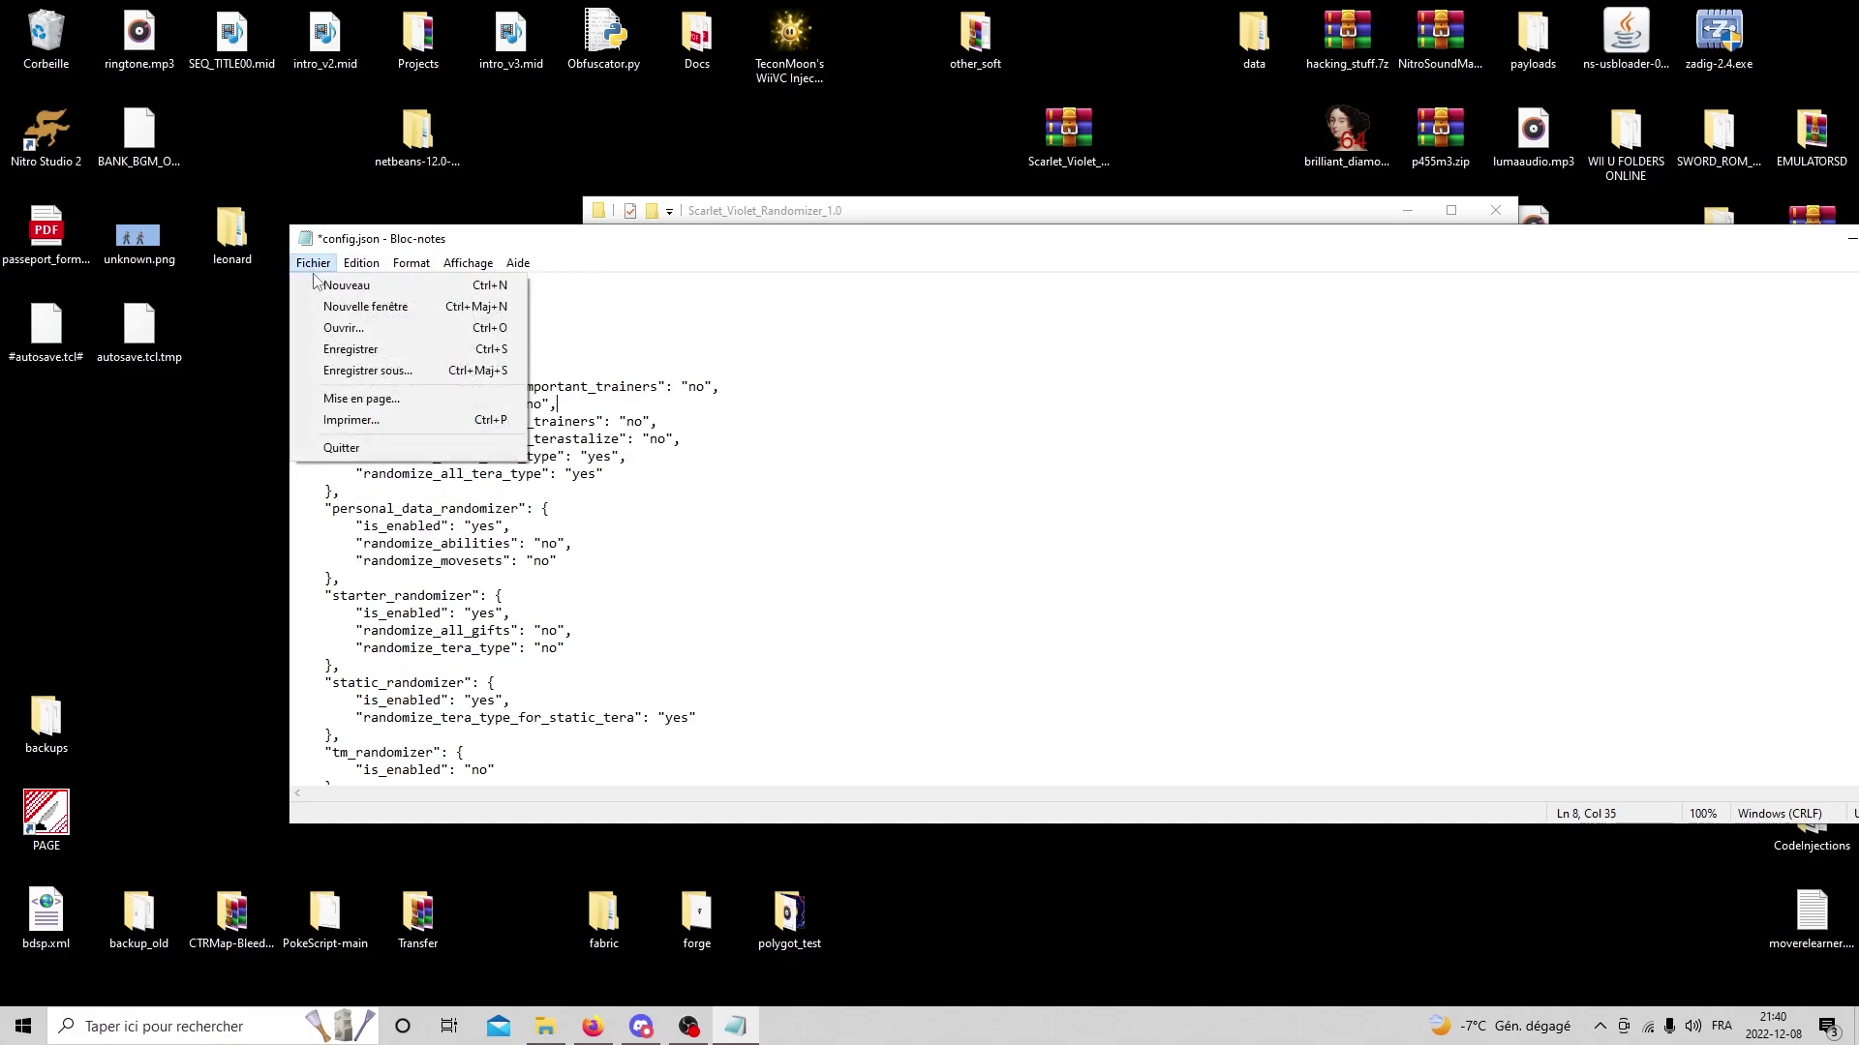
left_click(360, 358)
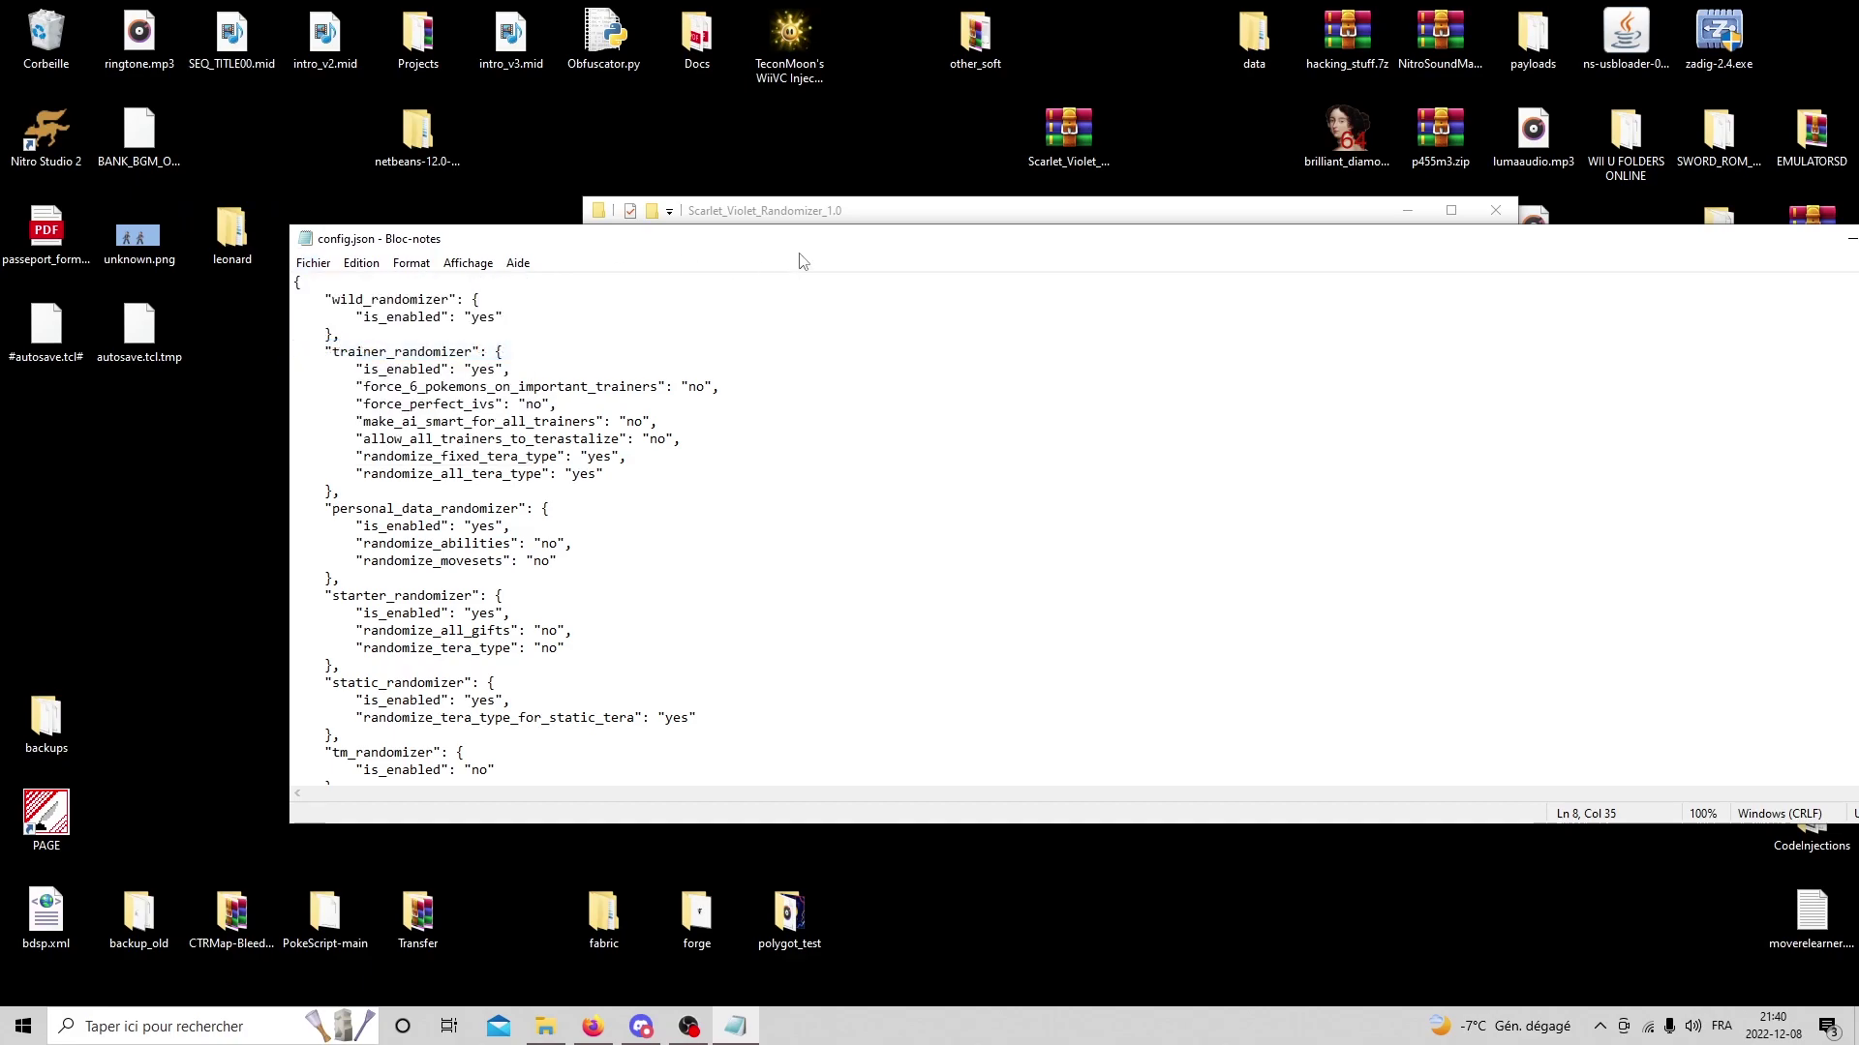
left_click(1850, 238)
left_click_drag(975, 212, 886, 187)
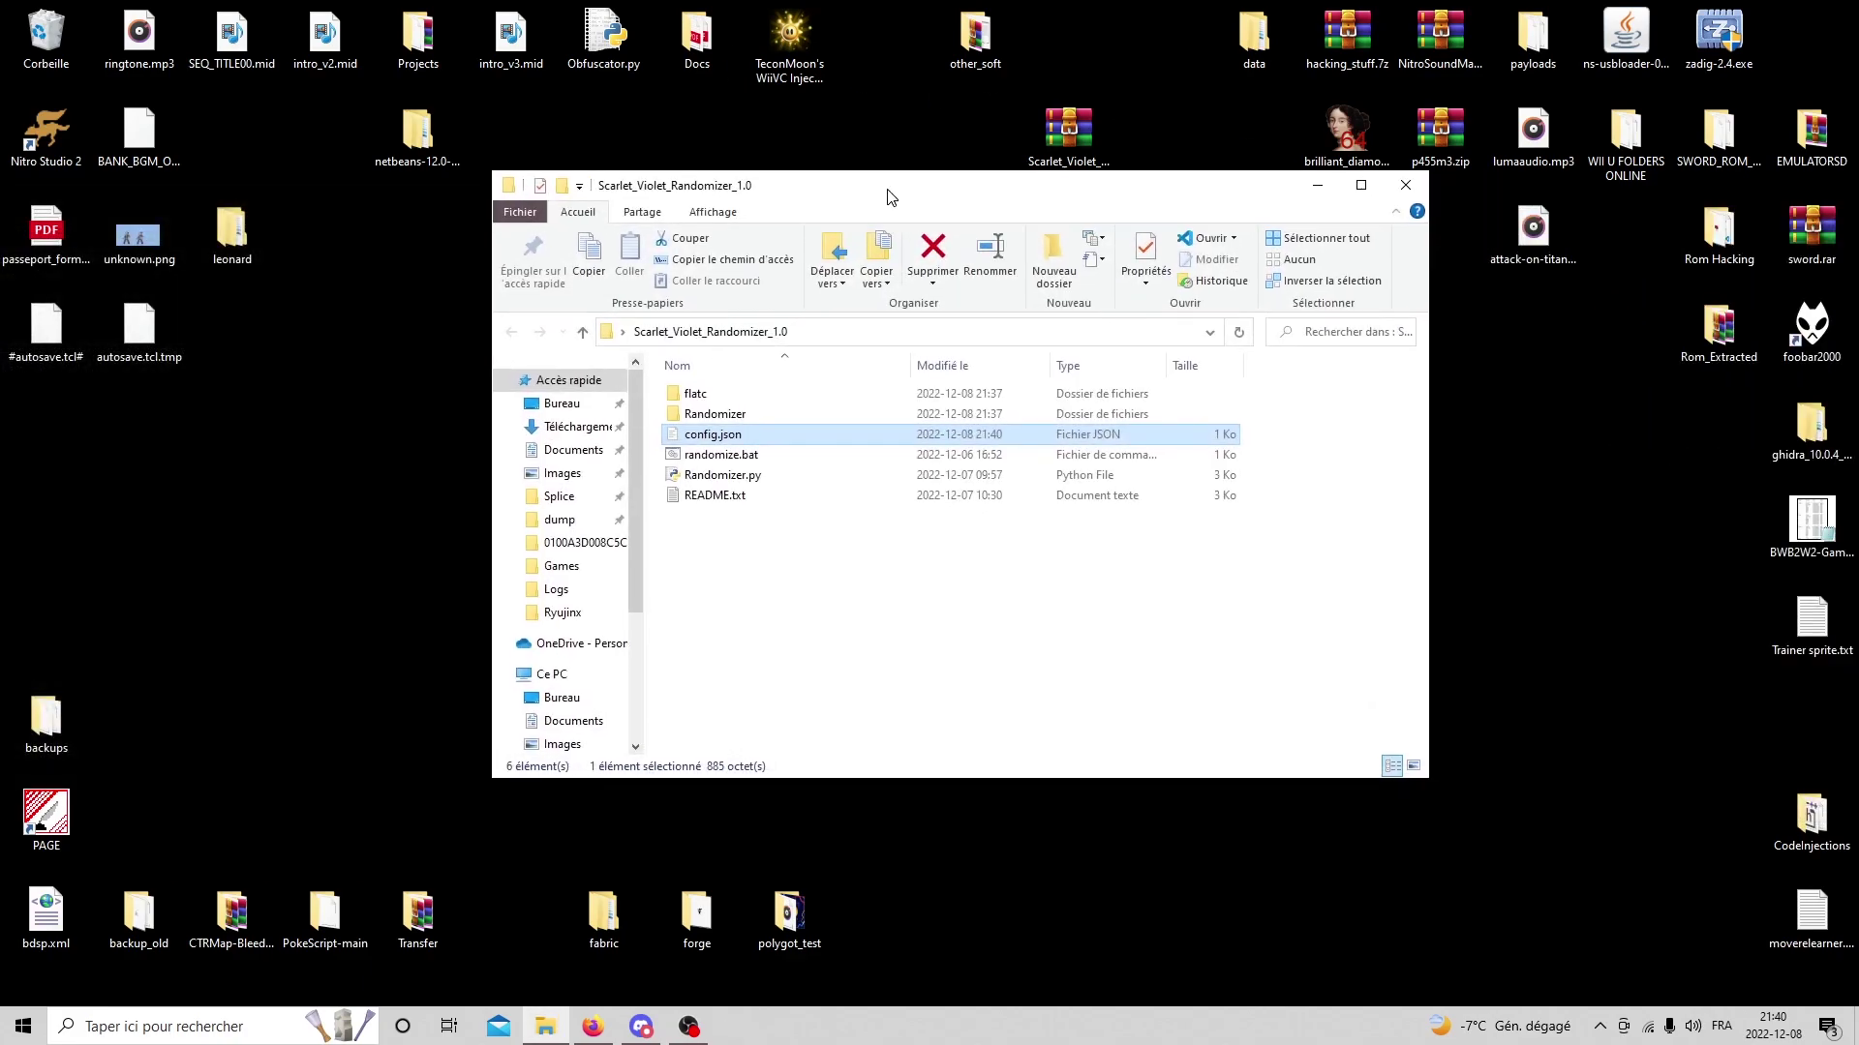
Open randomize.bat for editing in Notepad, review its commands and close it without changes.
left_click(752, 459)
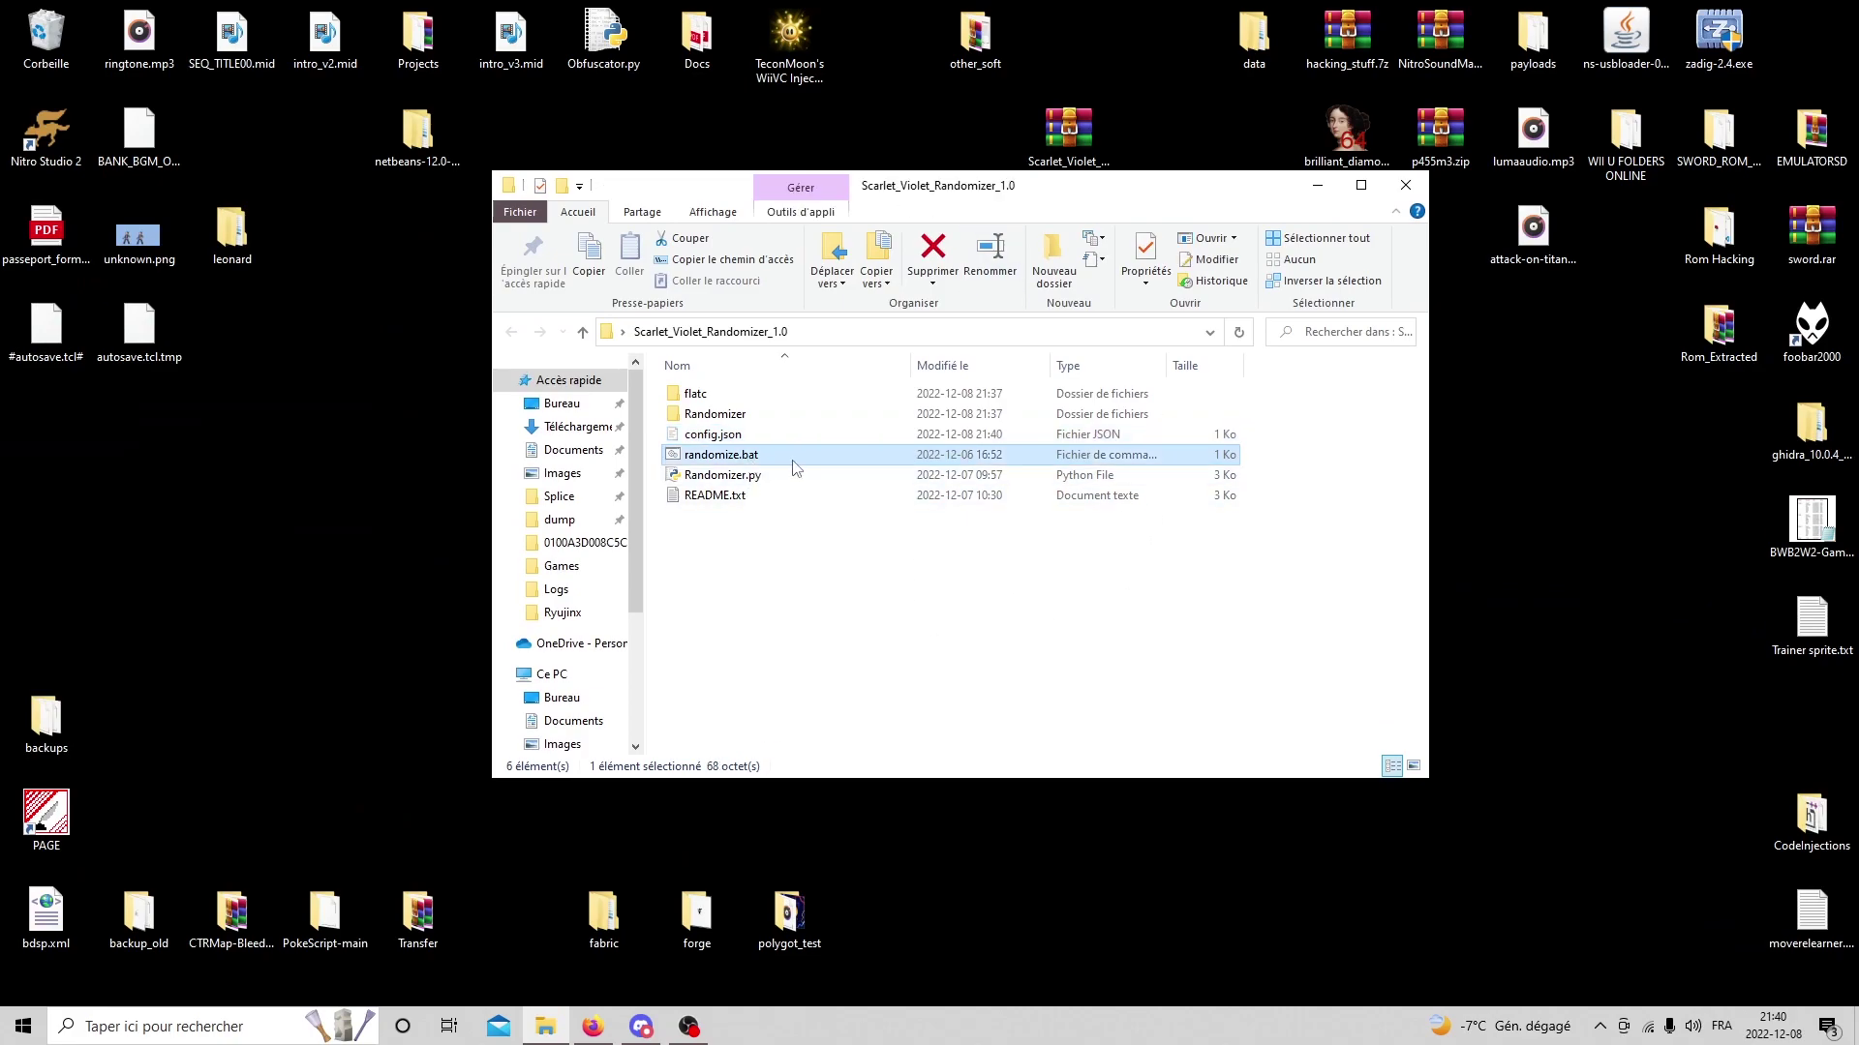
right_click(764, 461)
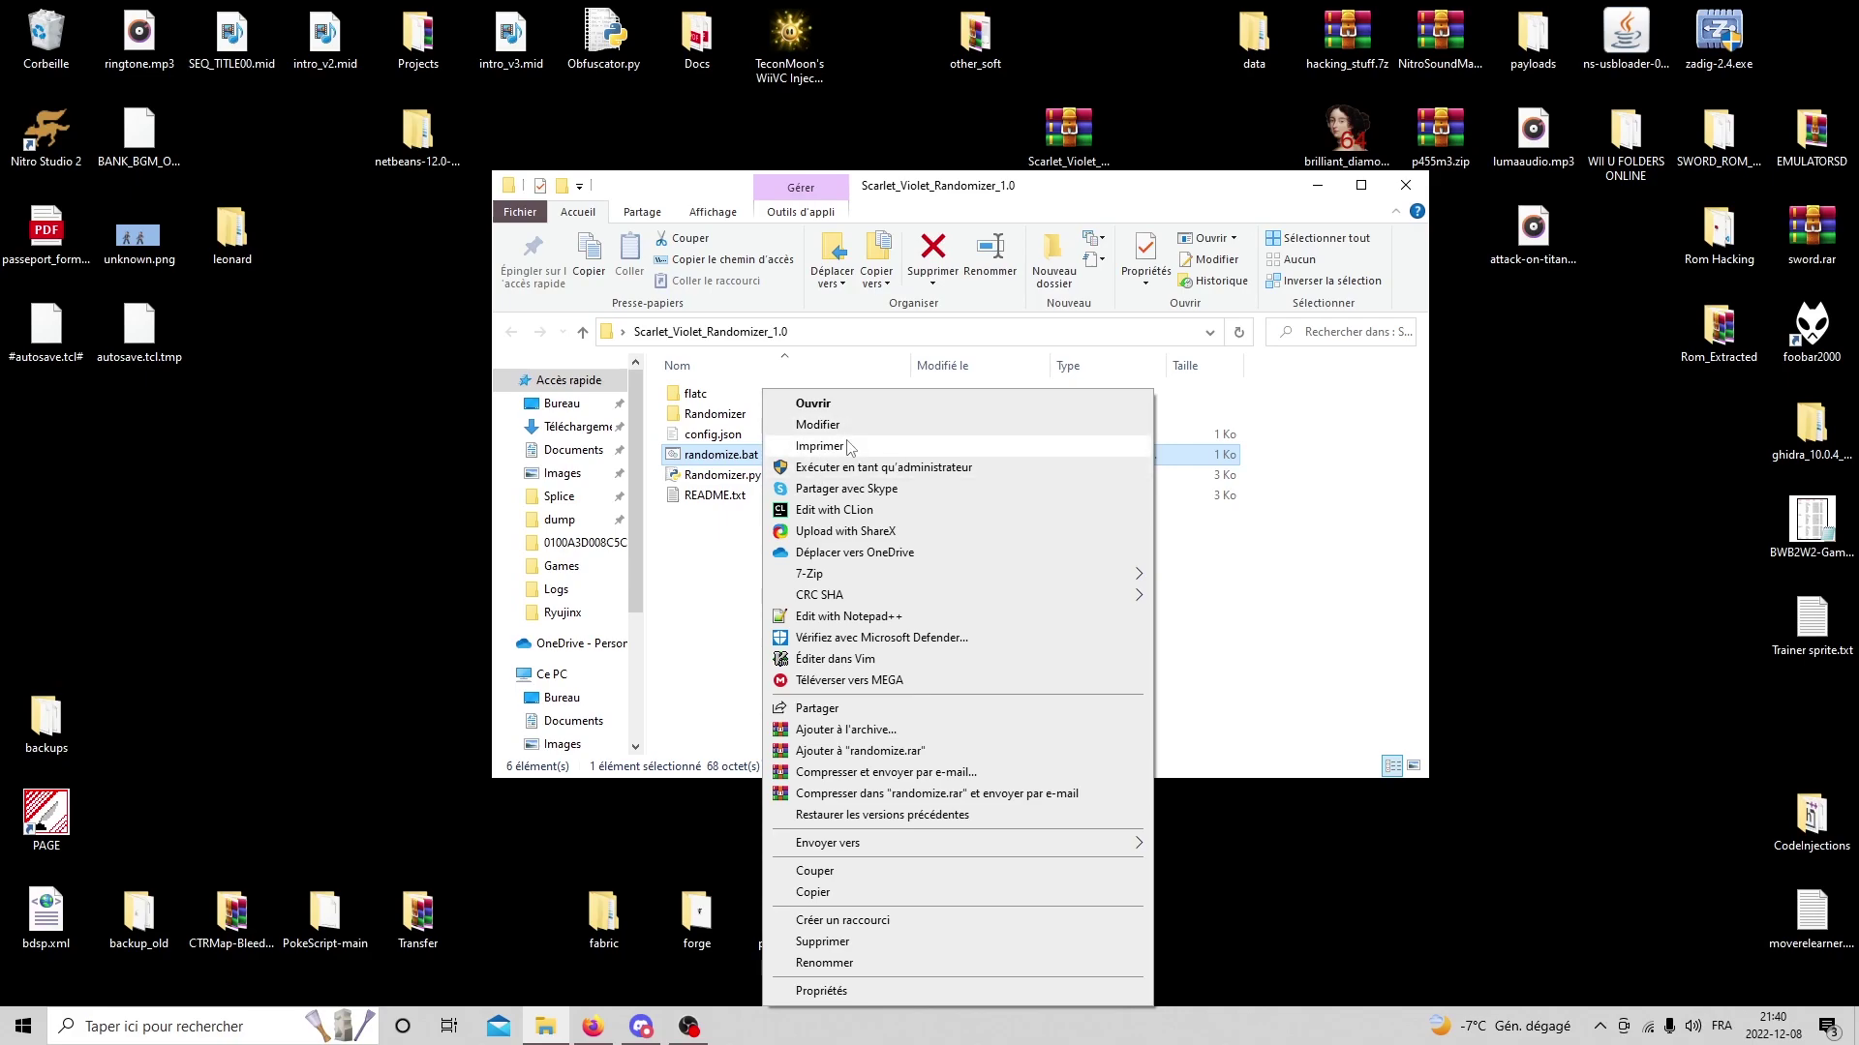
left_click(821, 424)
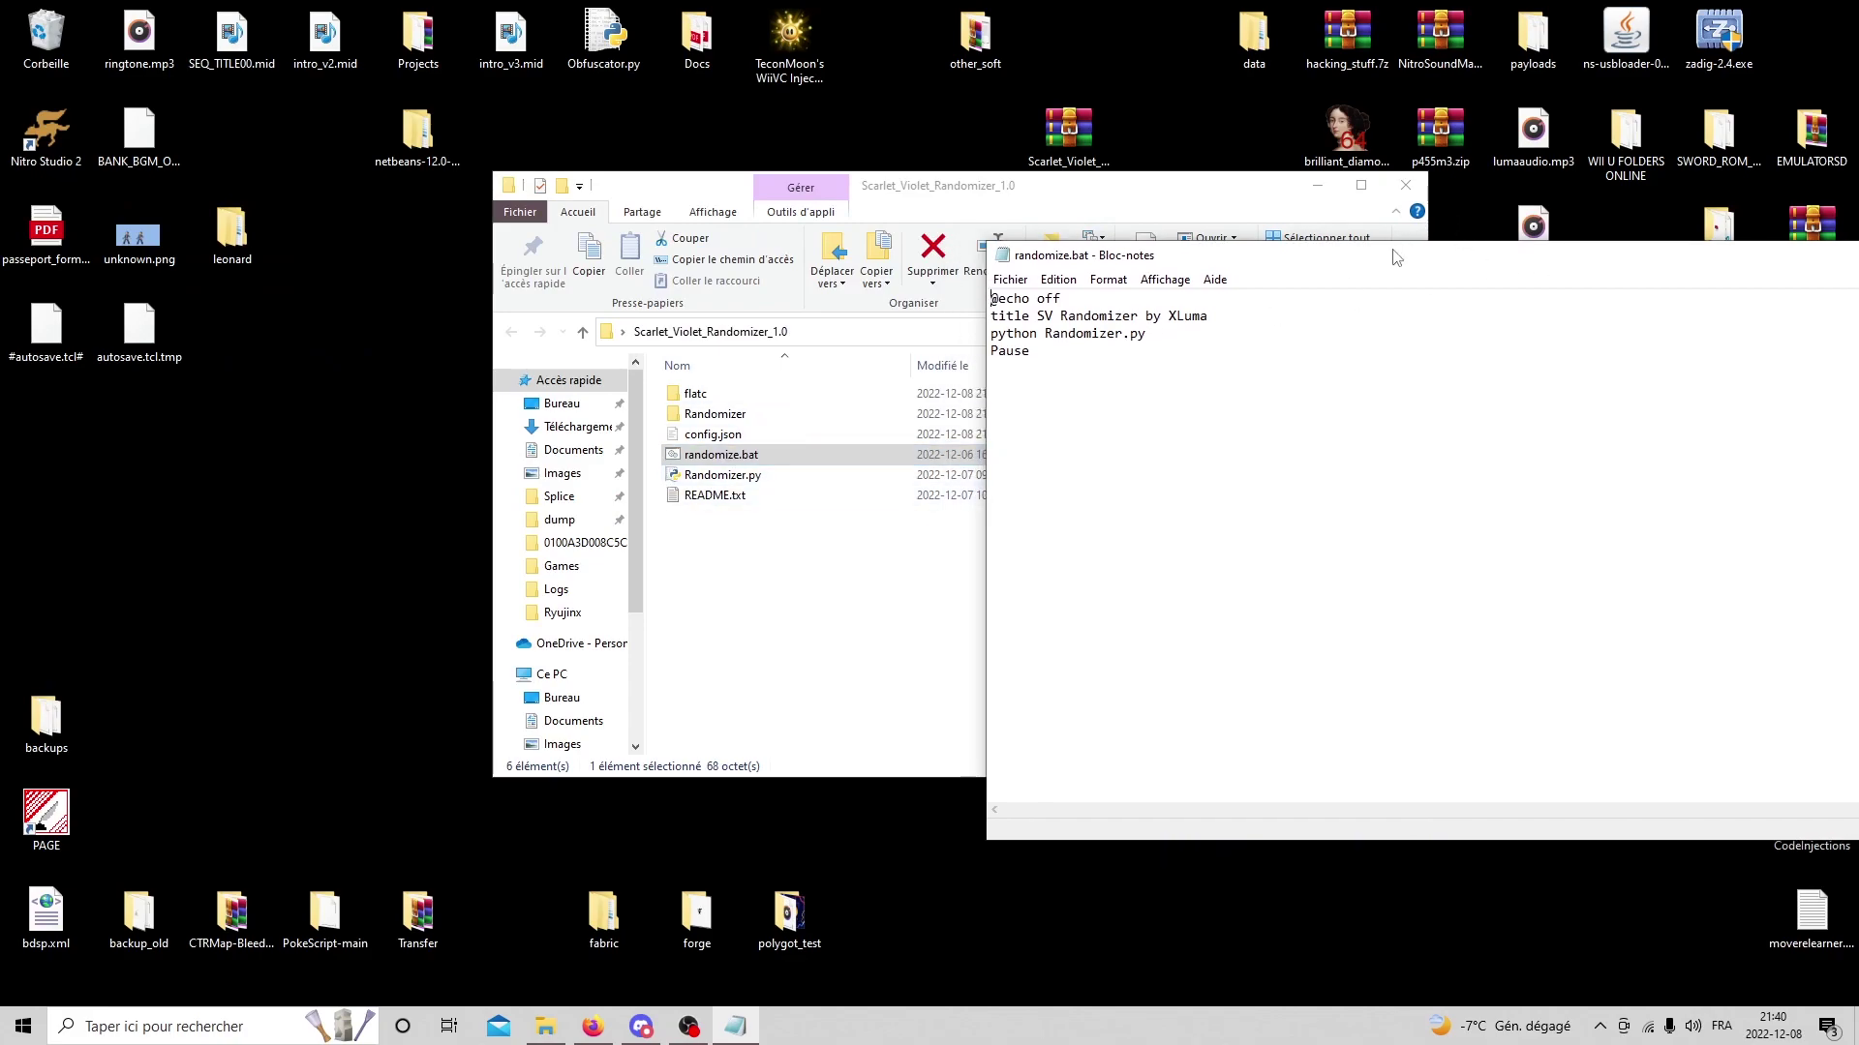
left_click_drag(1398, 258, 506, 294)
left_click(1746, 290)
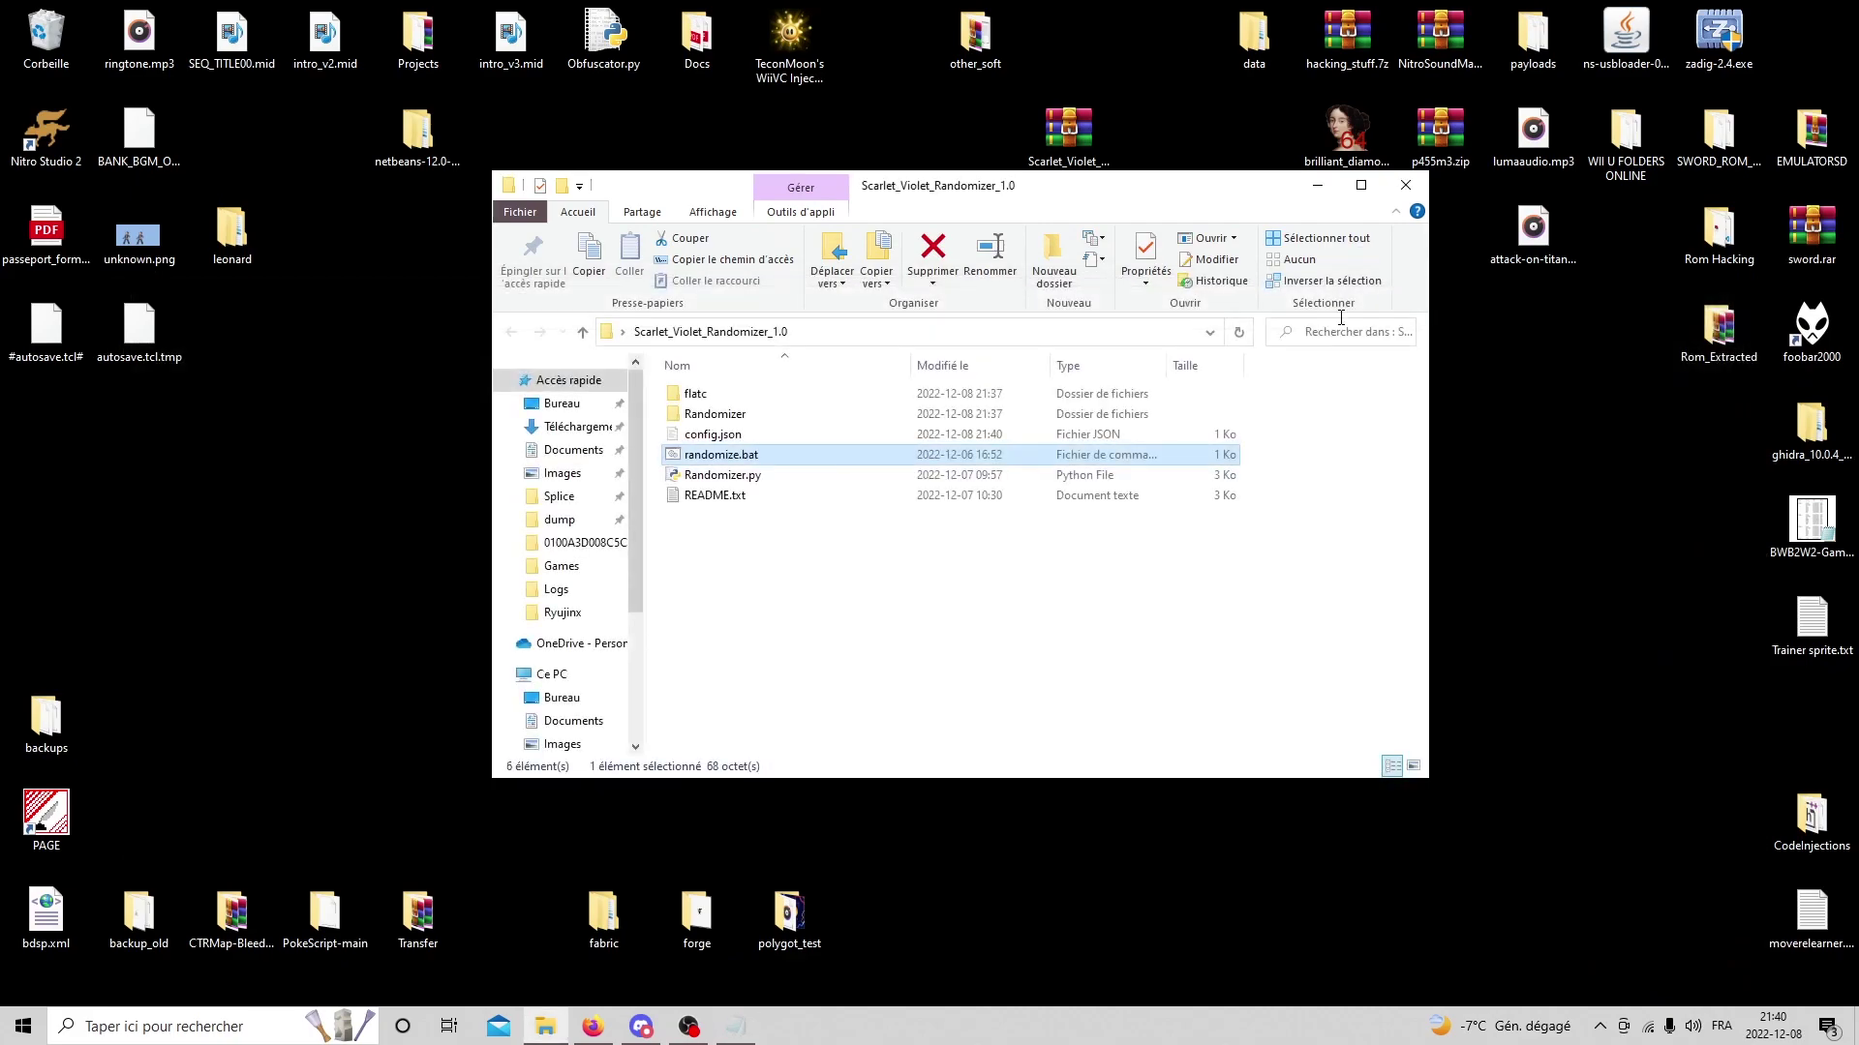
Run randomize.bat, check the output paths in its console and dismiss the console once the randomization is done.
double_click(879, 458)
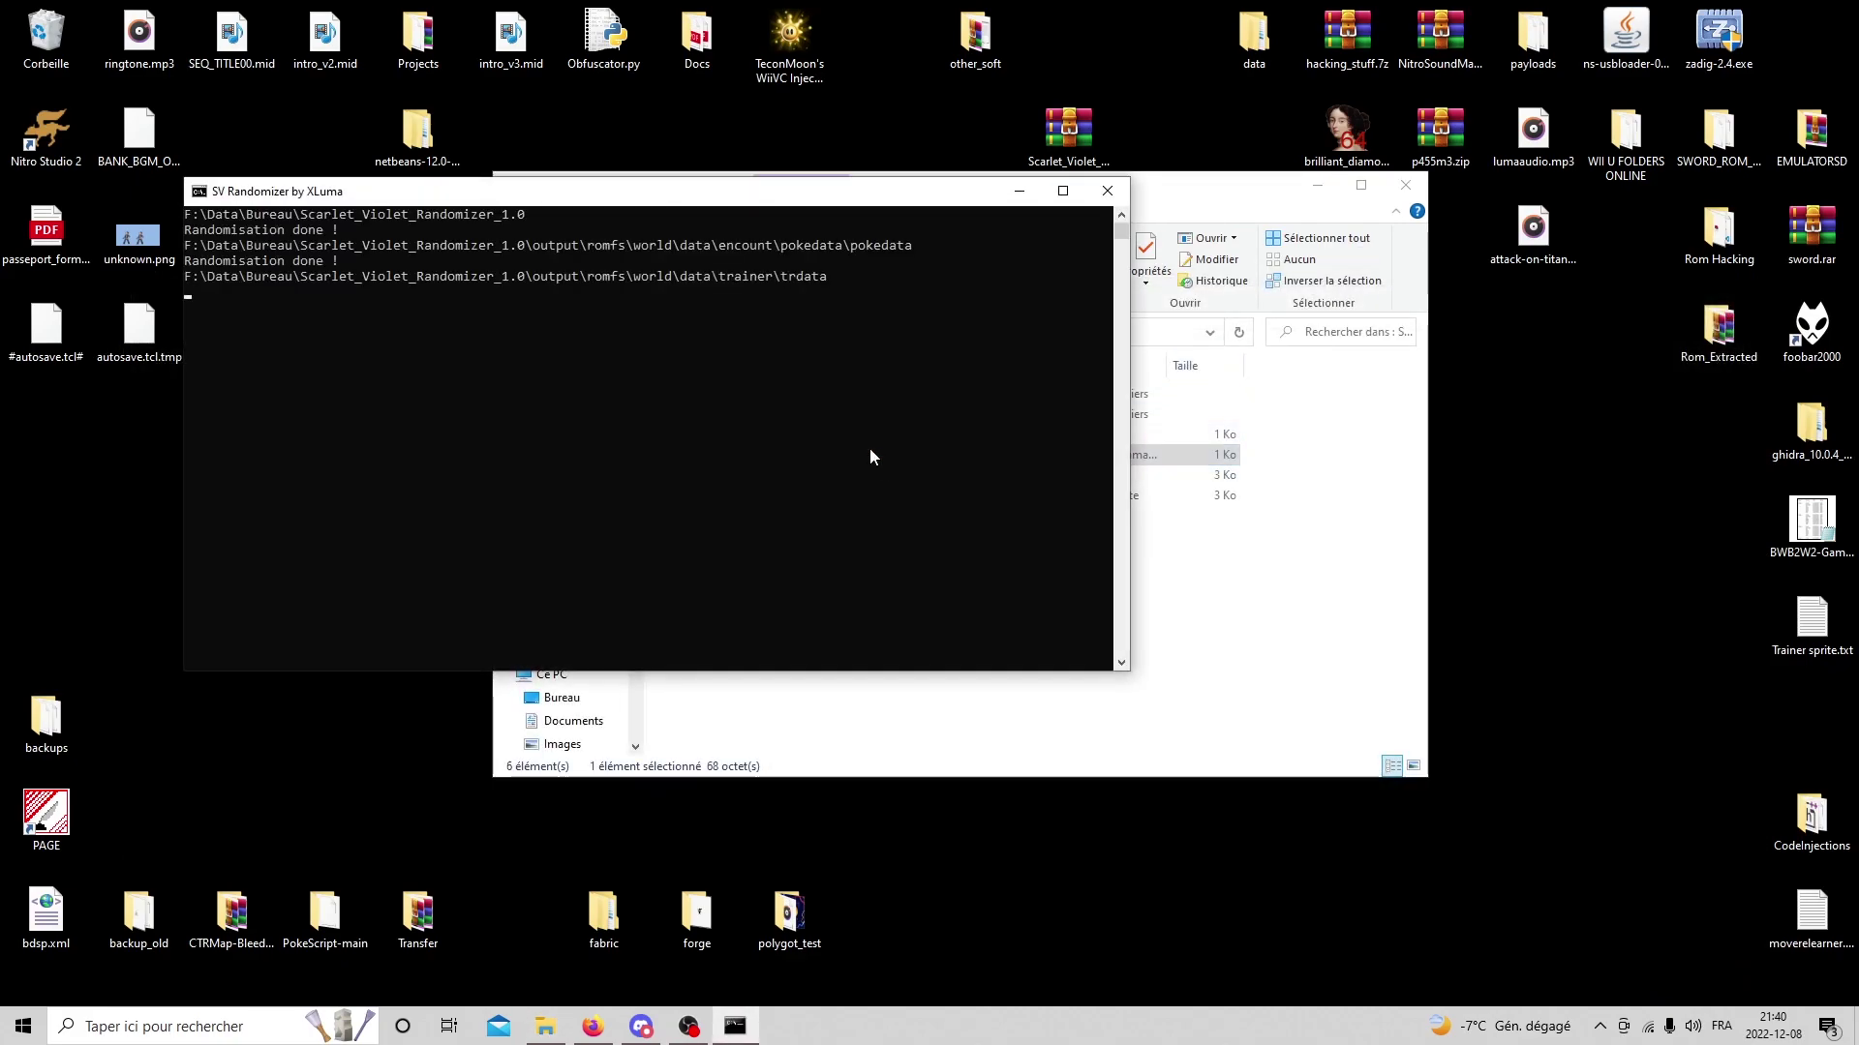
left_click_drag(524, 196, 391, 245)
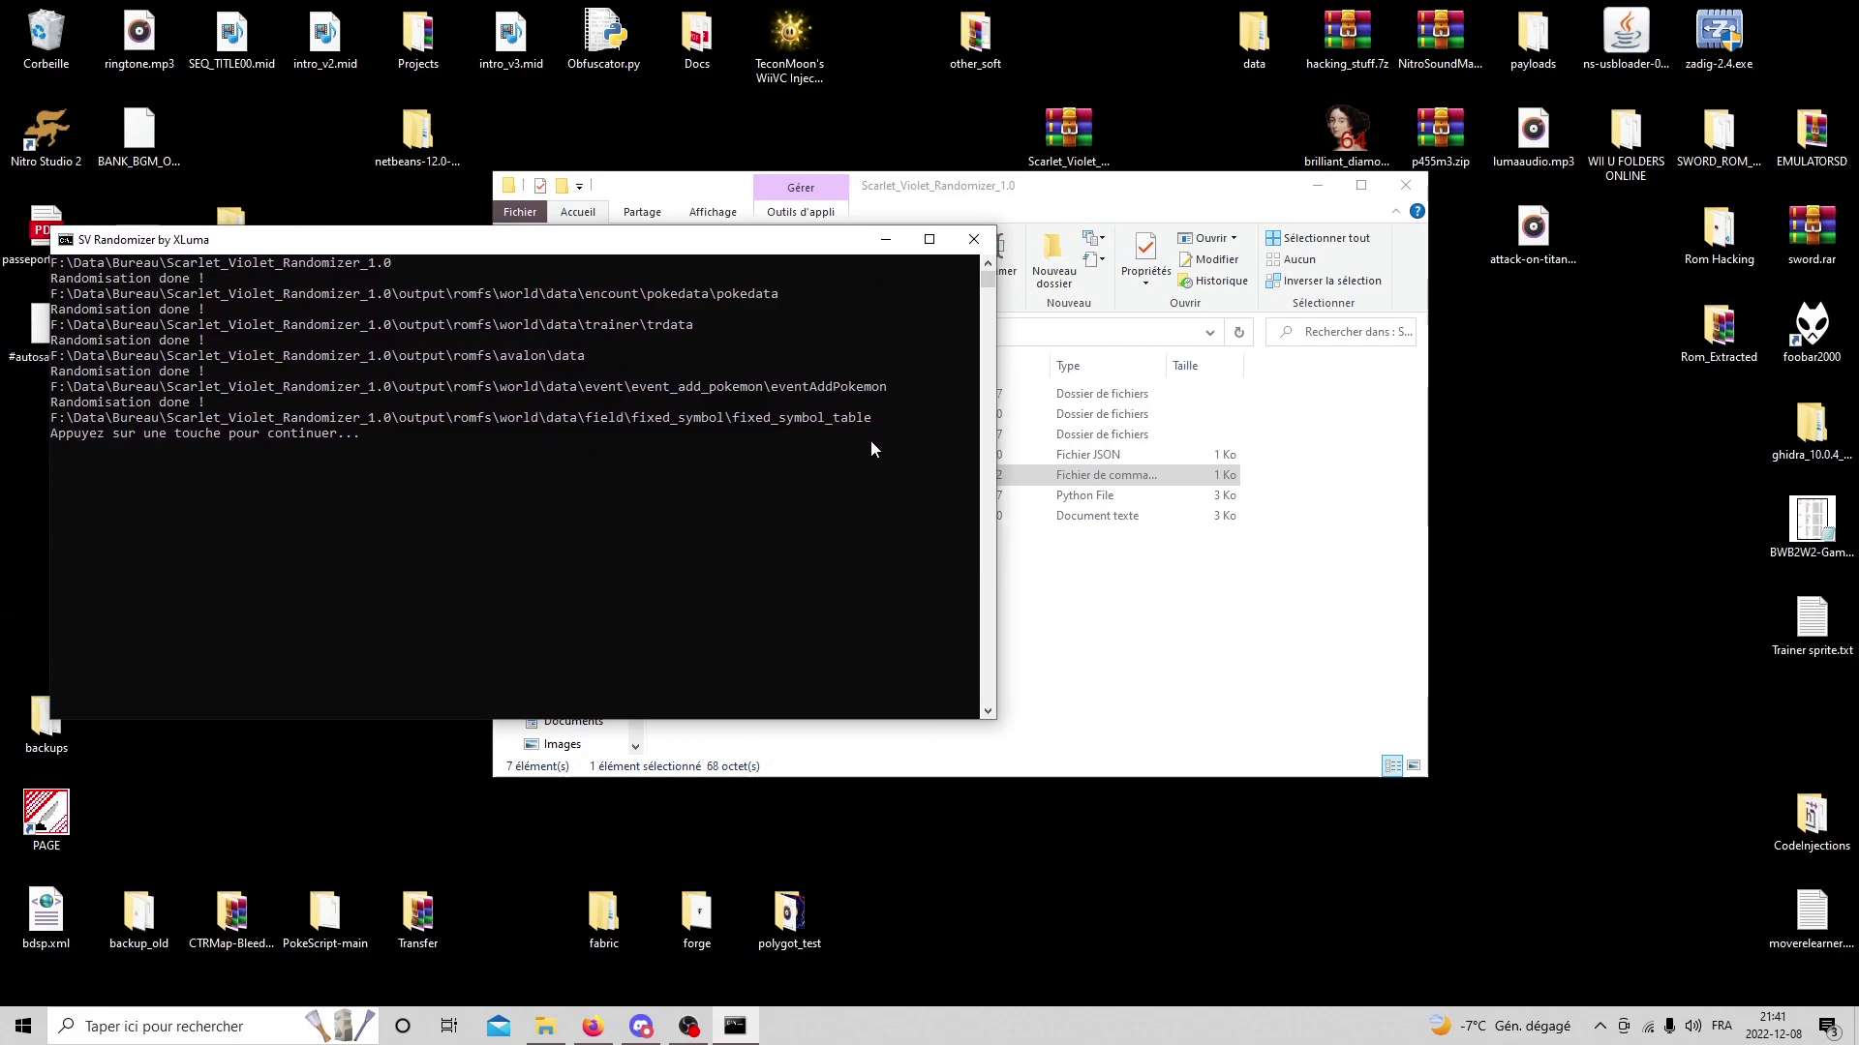
left_click_drag(884, 418, 160, 294)
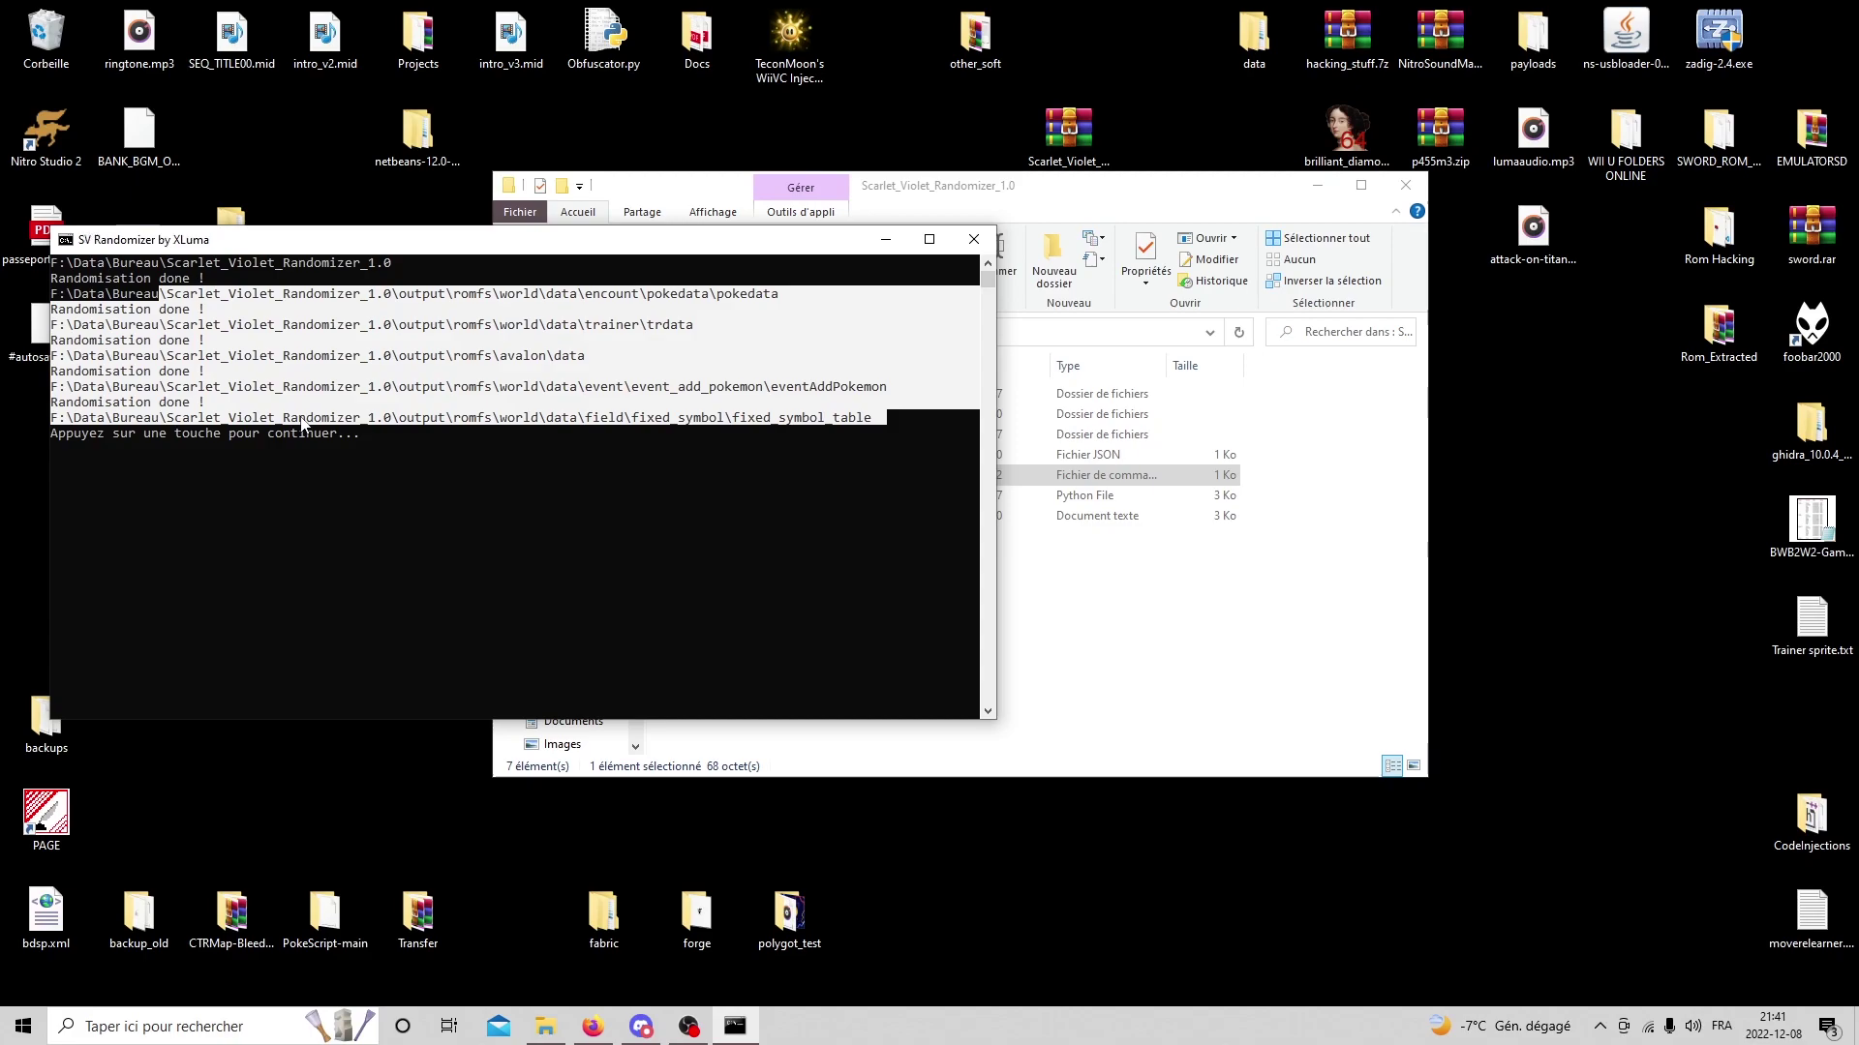
key("Return")
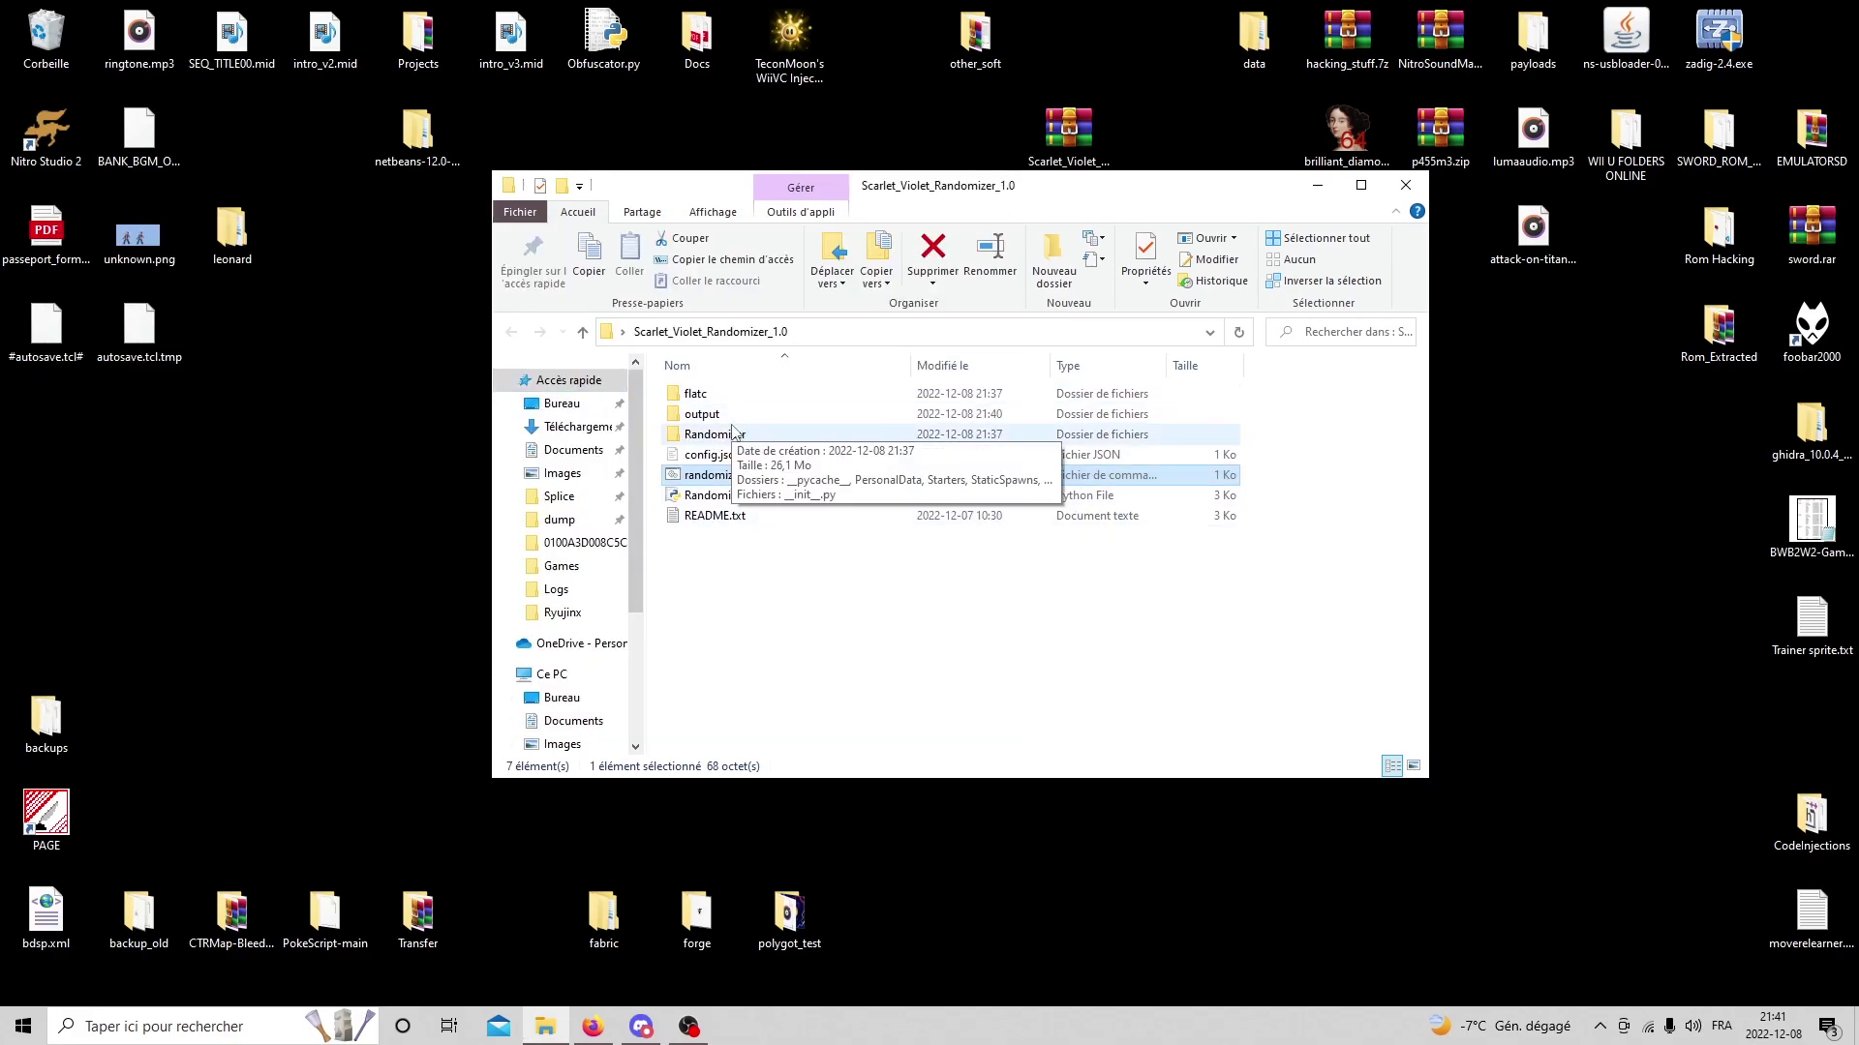
Open the generated output folder, inspect the avalon folder inside romfs, and return to output to select randomizer.zip.
double_click(733, 416)
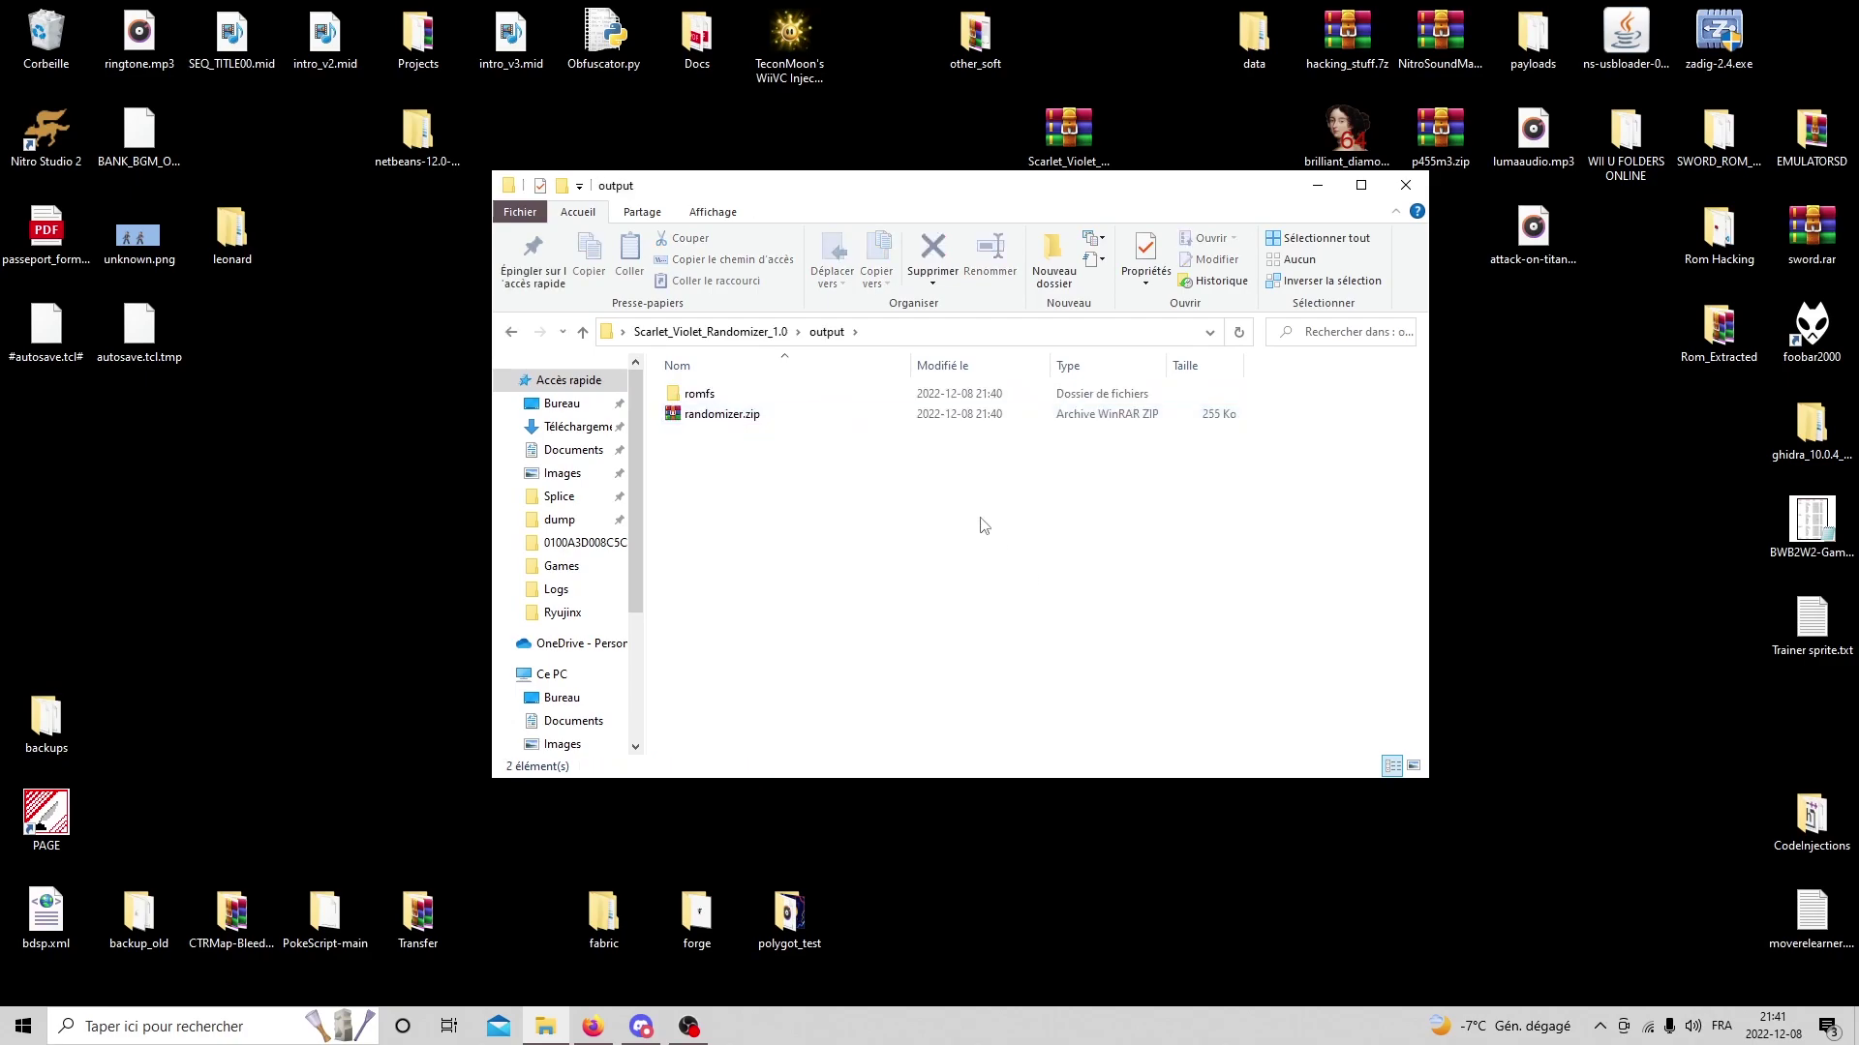
double_click(739, 394)
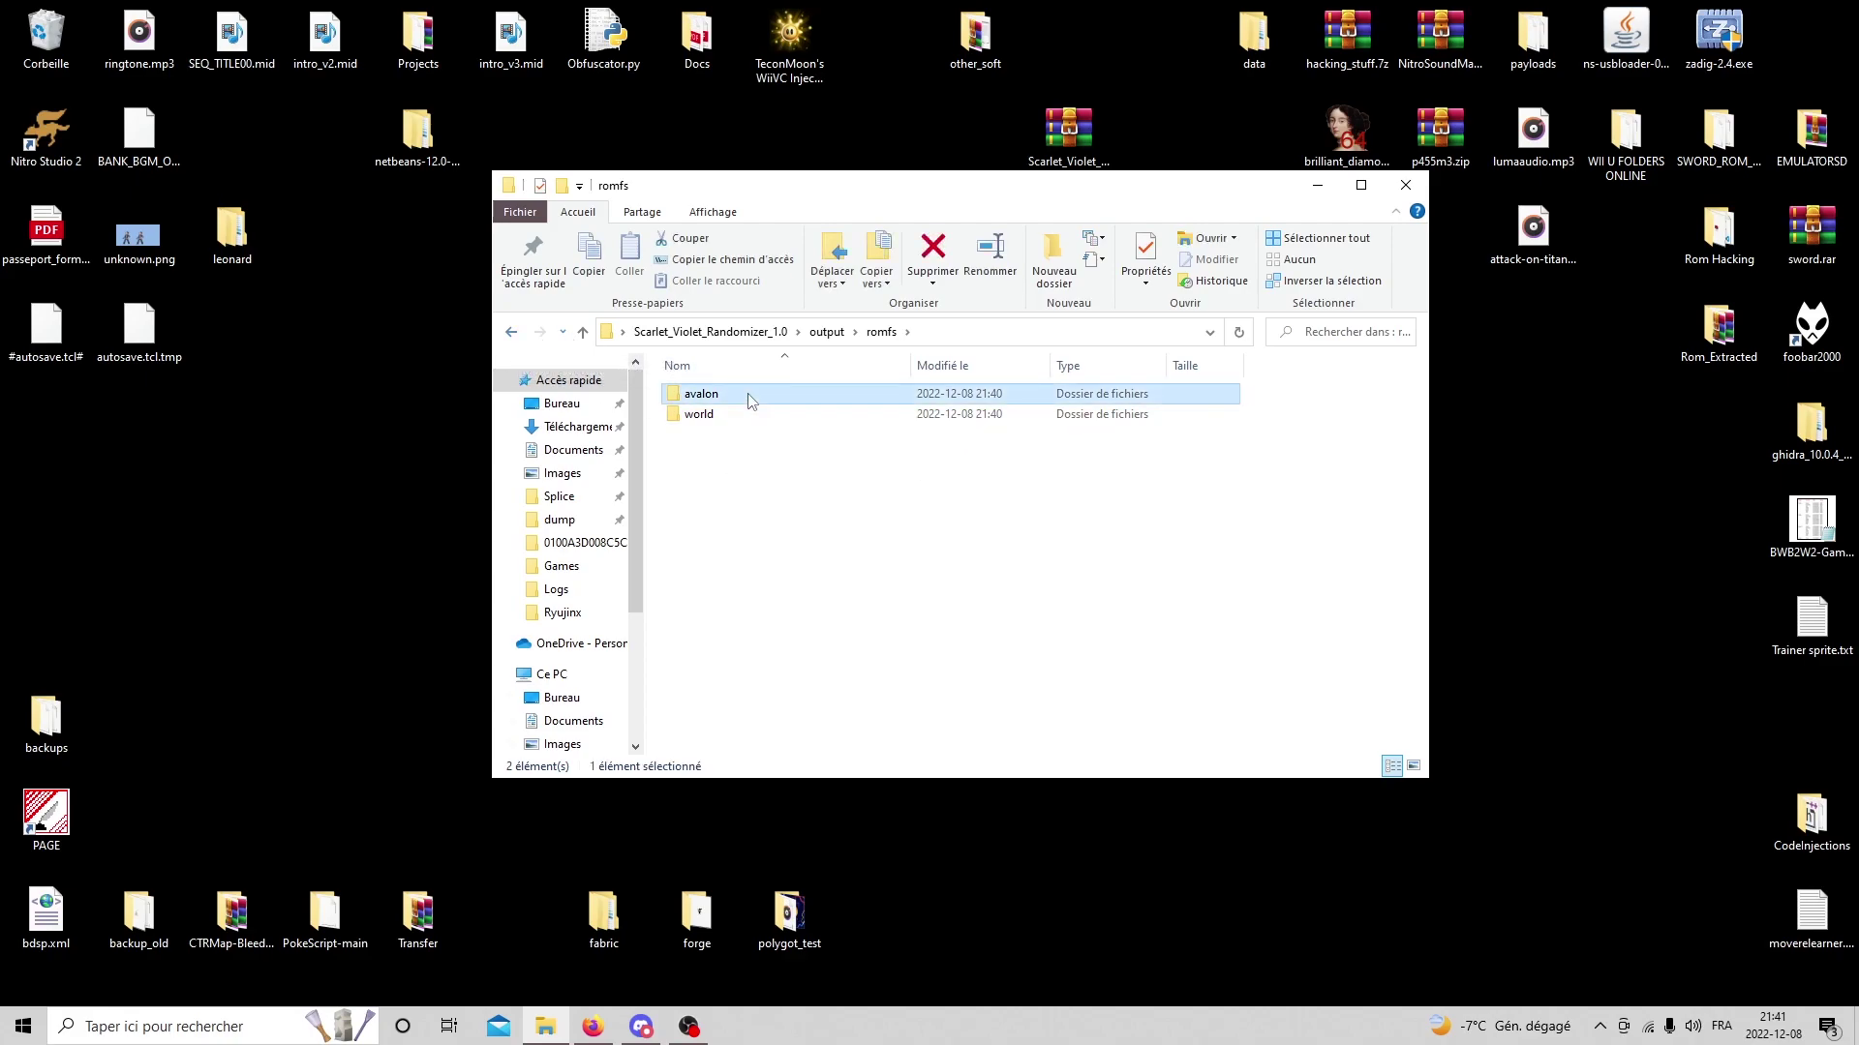
double_click(736, 394)
double_click(765, 397)
left_click(511, 332)
left_click(539, 332)
left_click(513, 339)
left_click(513, 339)
left_click(513, 339)
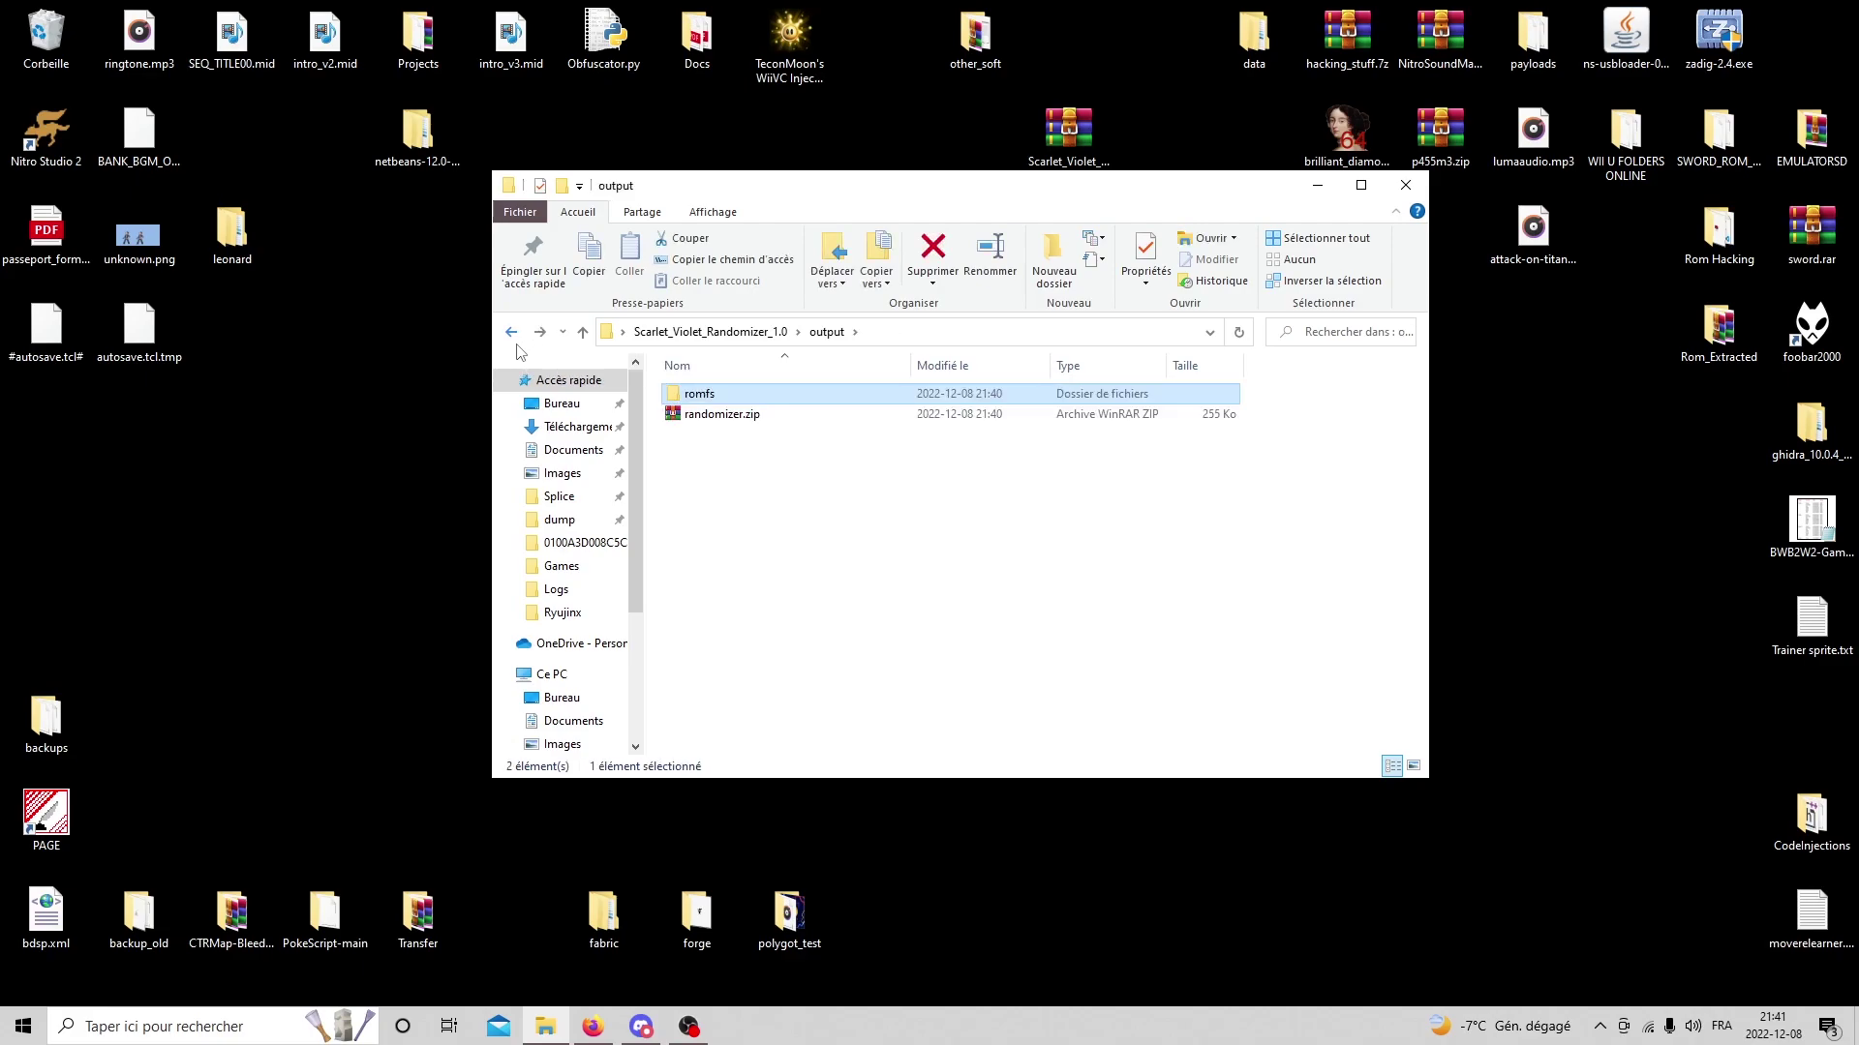
left_click(772, 422)
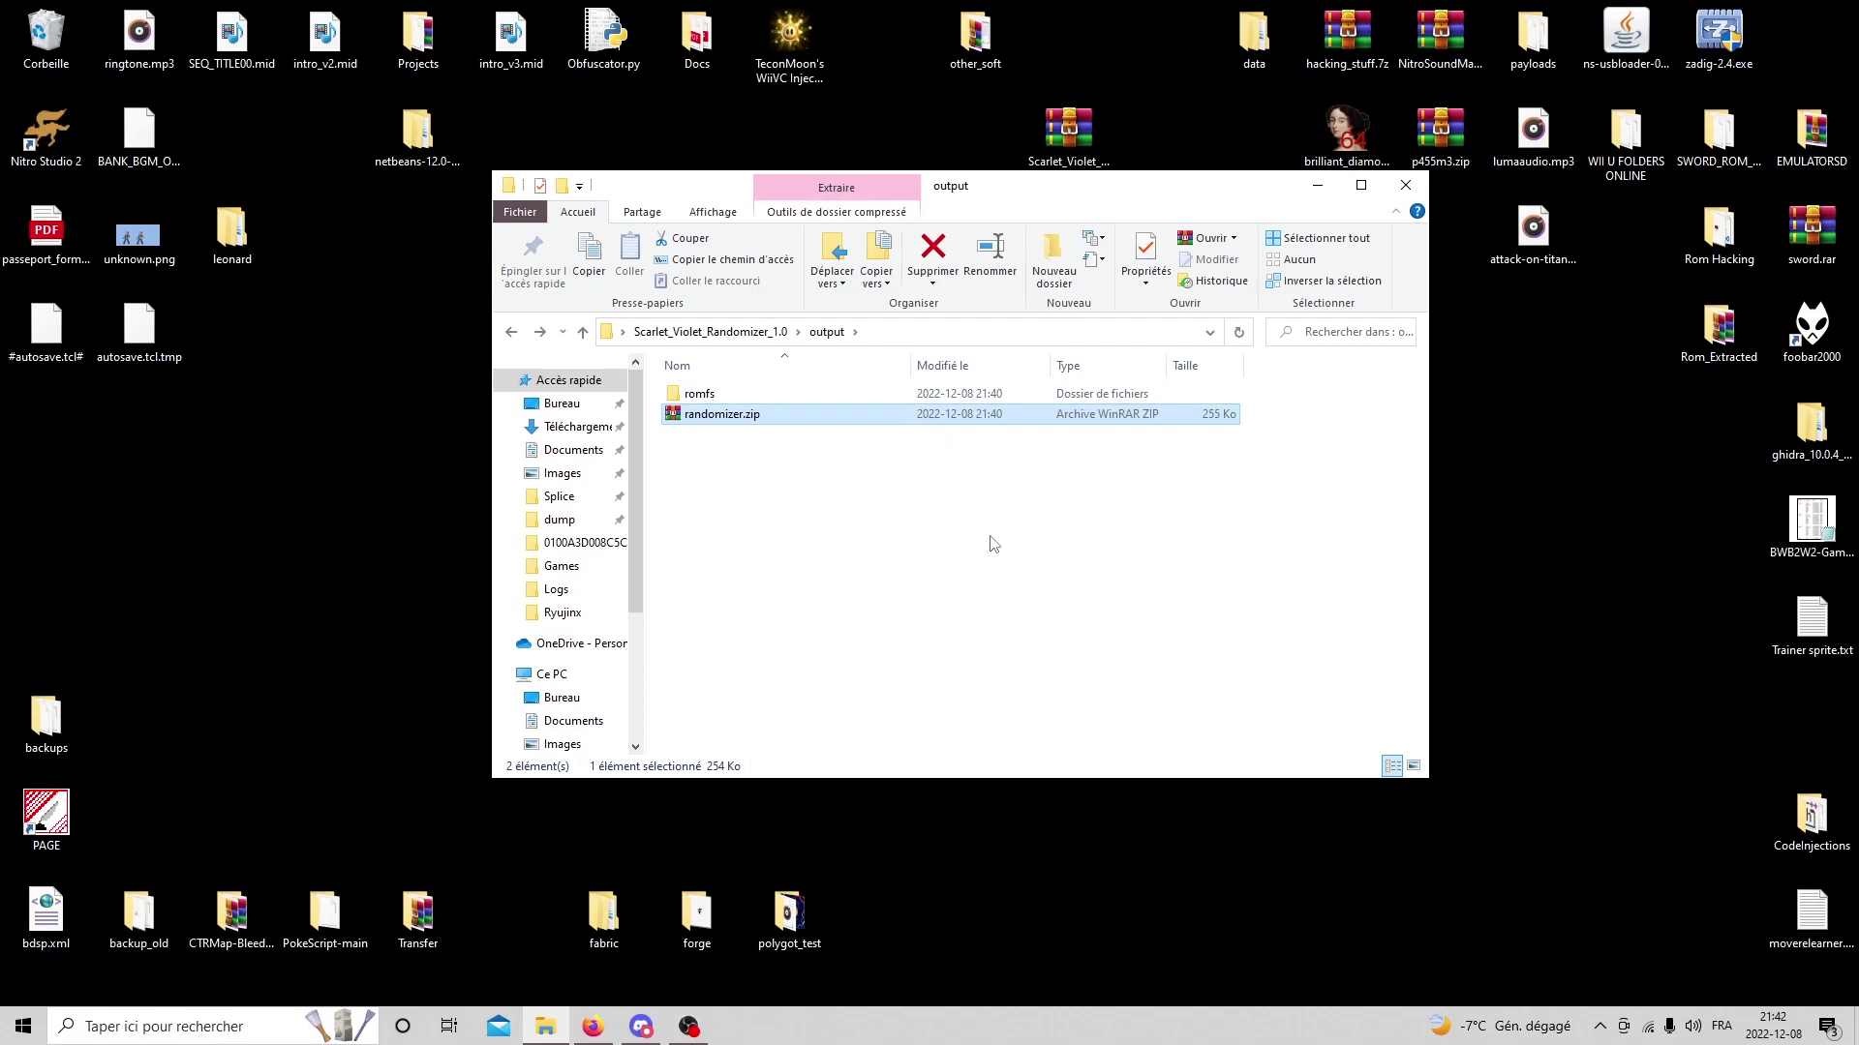
Switch to Firefox, examine the GameBanana Trinity Loader page and the trinityloader-102.zip download page, and minimize the browser.
left_click(601, 1028)
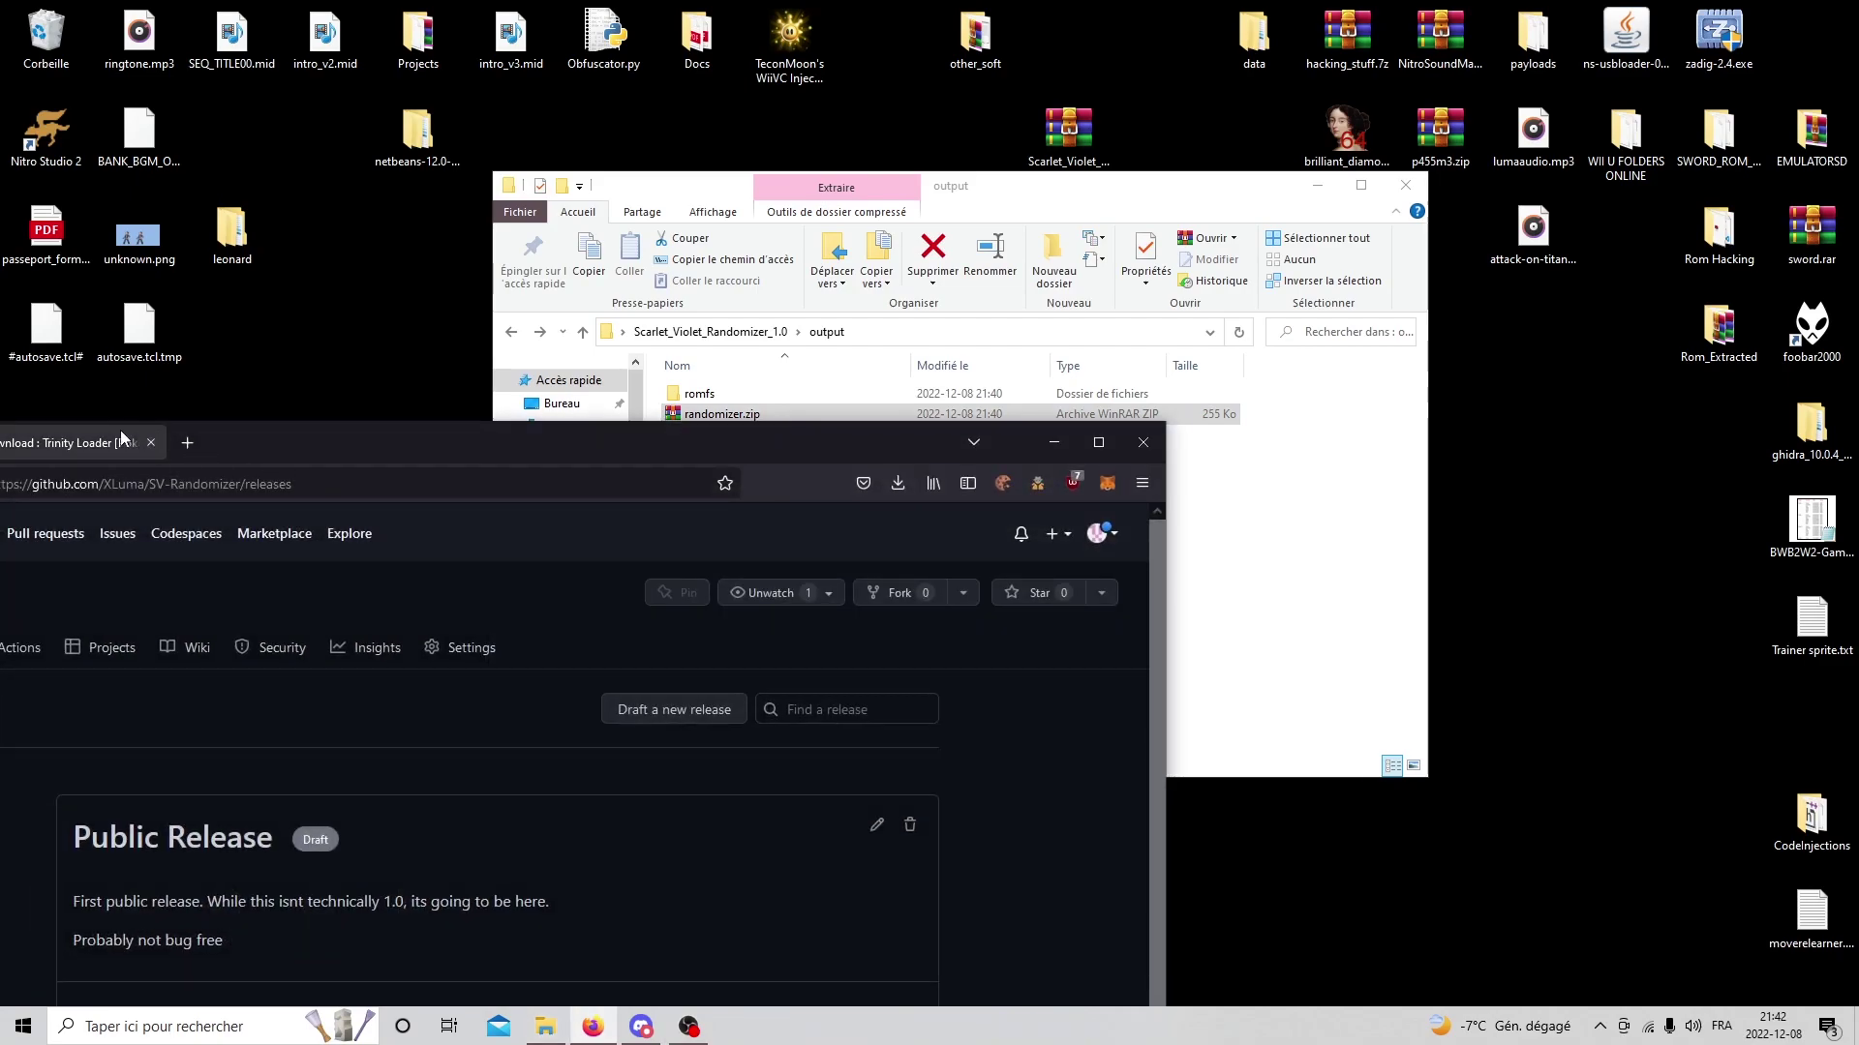
left_click(111, 443)
left_click_drag(278, 443, 732, 141)
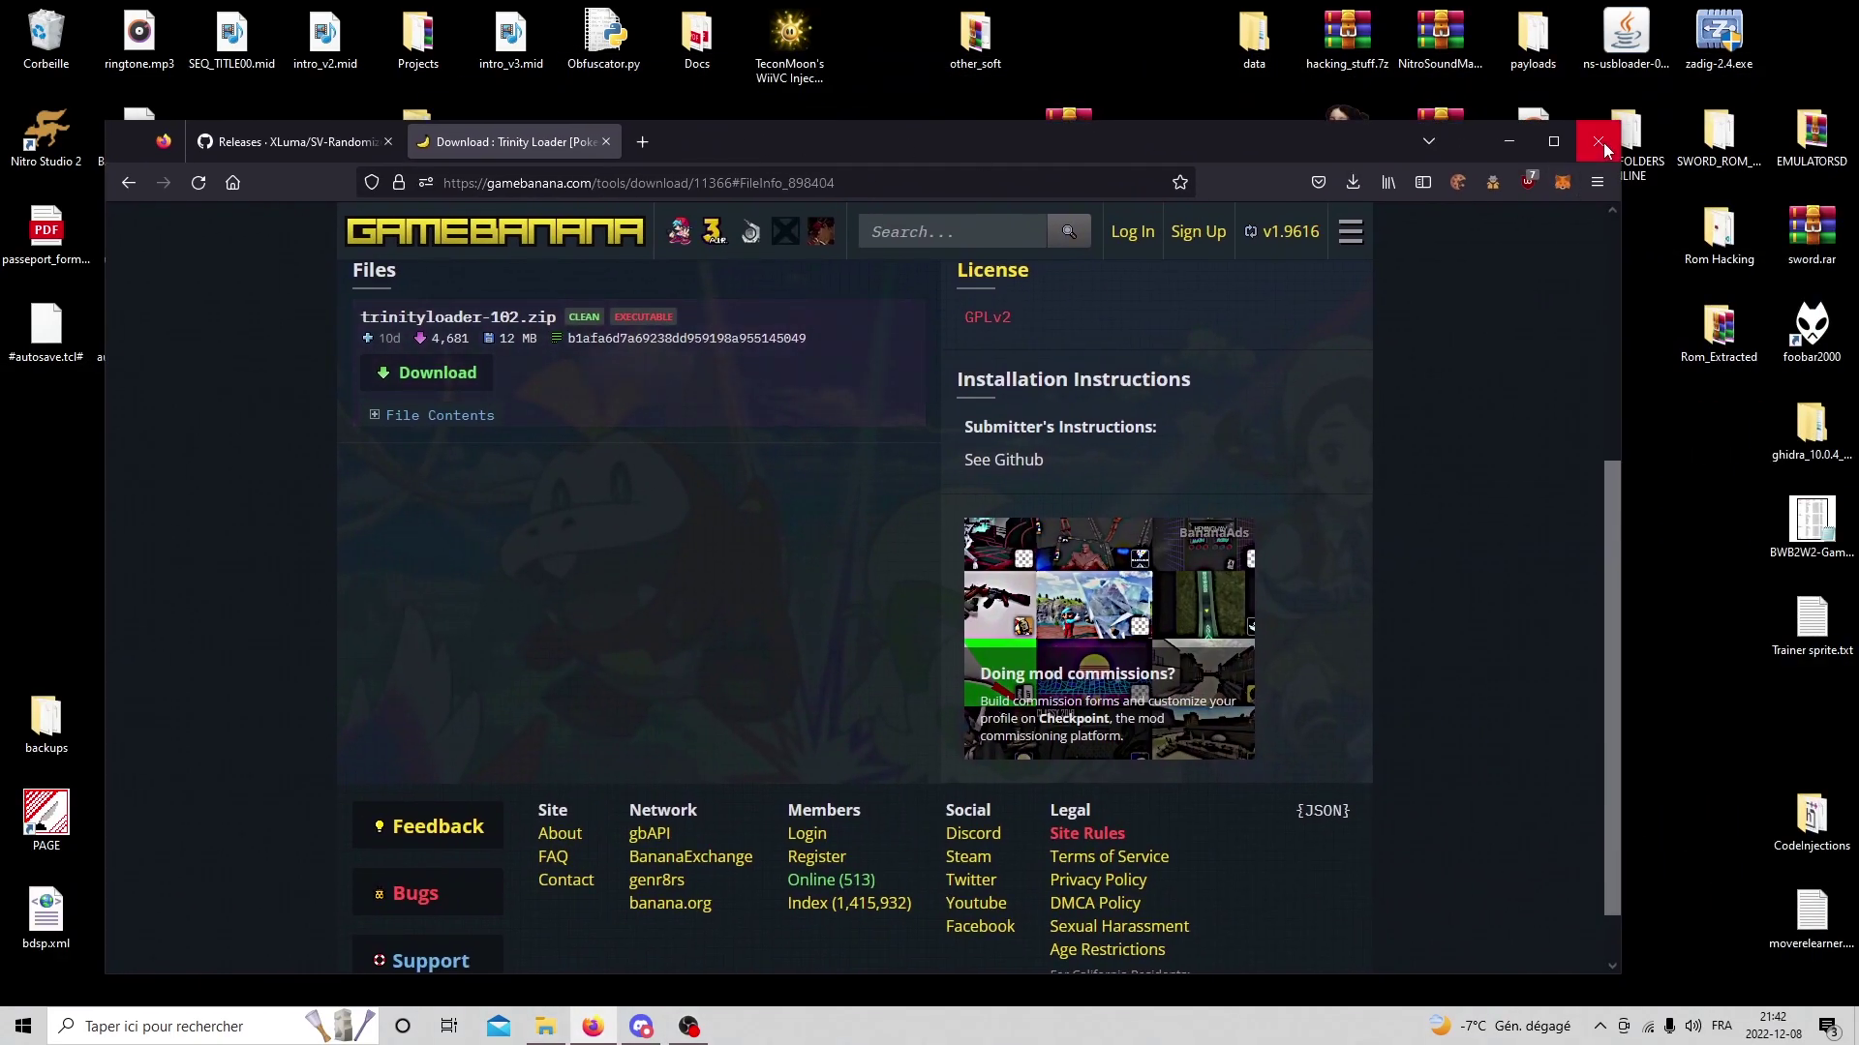
left_click(1540, 146)
scroll(953, 620, "up", 3)
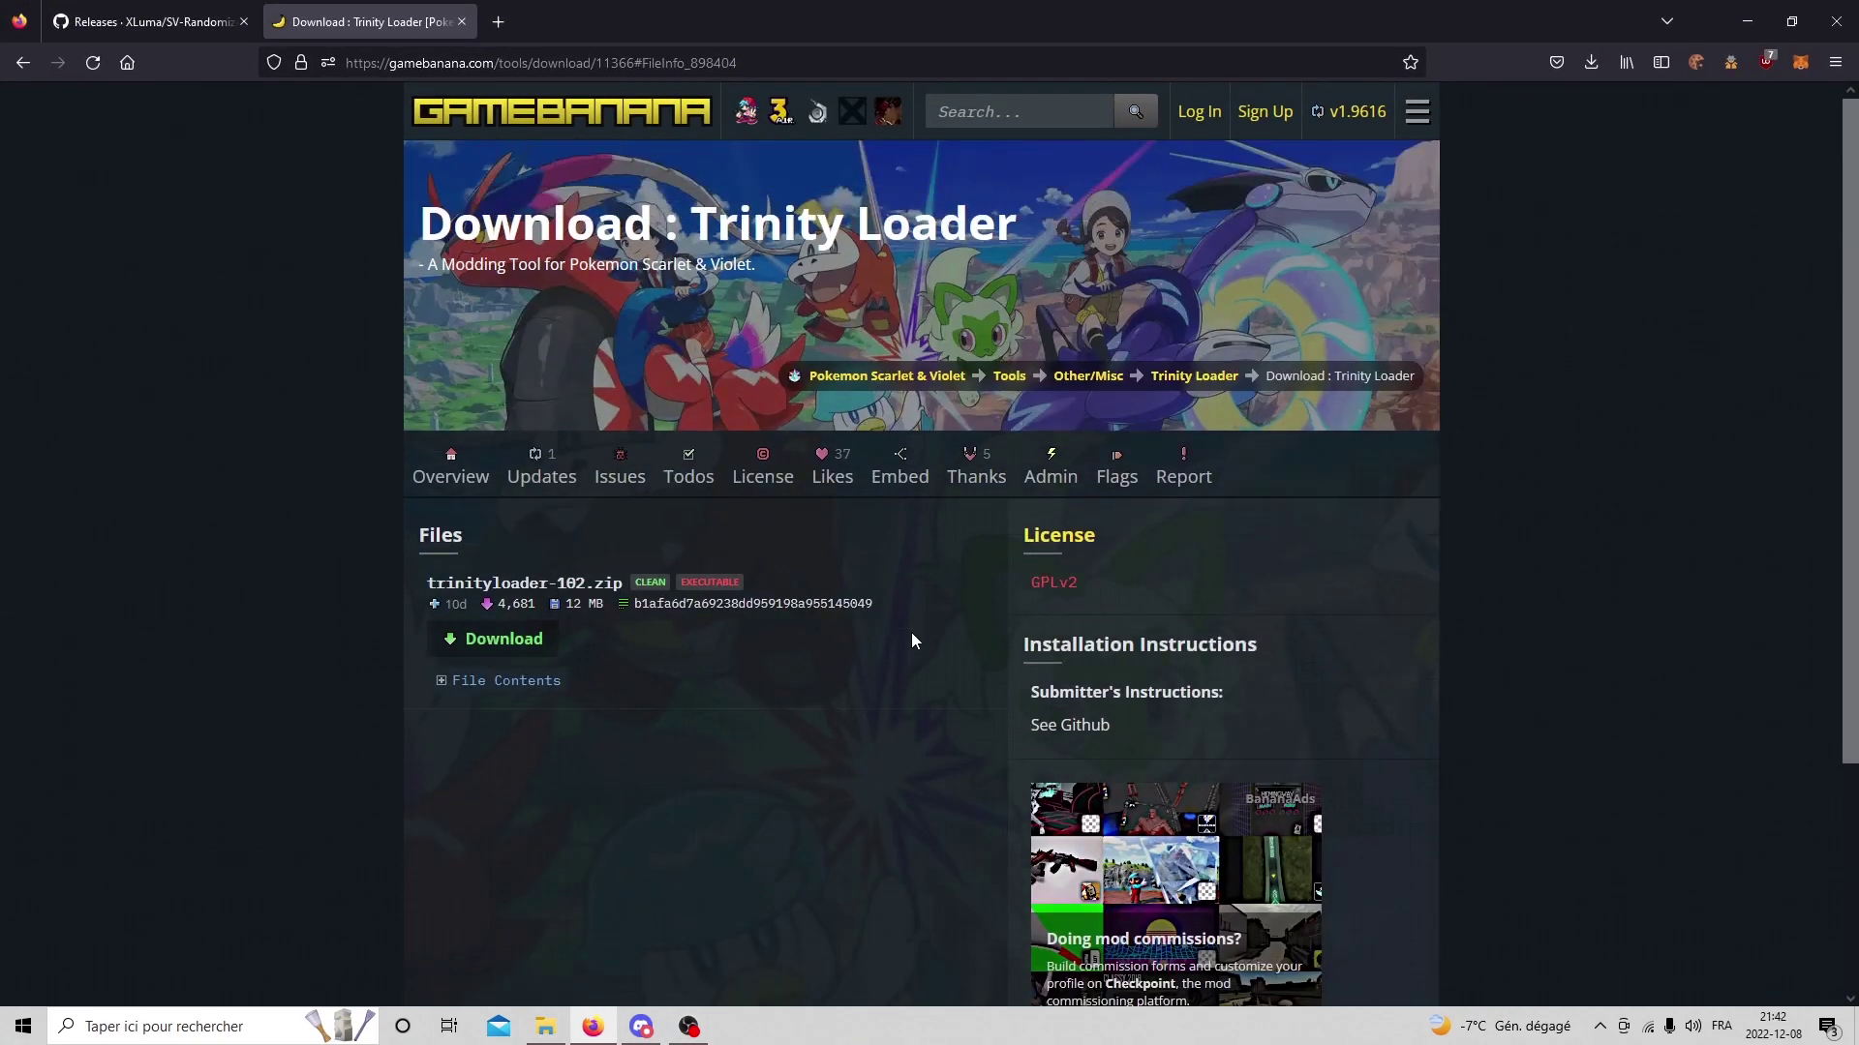
scroll(910, 640, "down", 2)
left_click(24, 62)
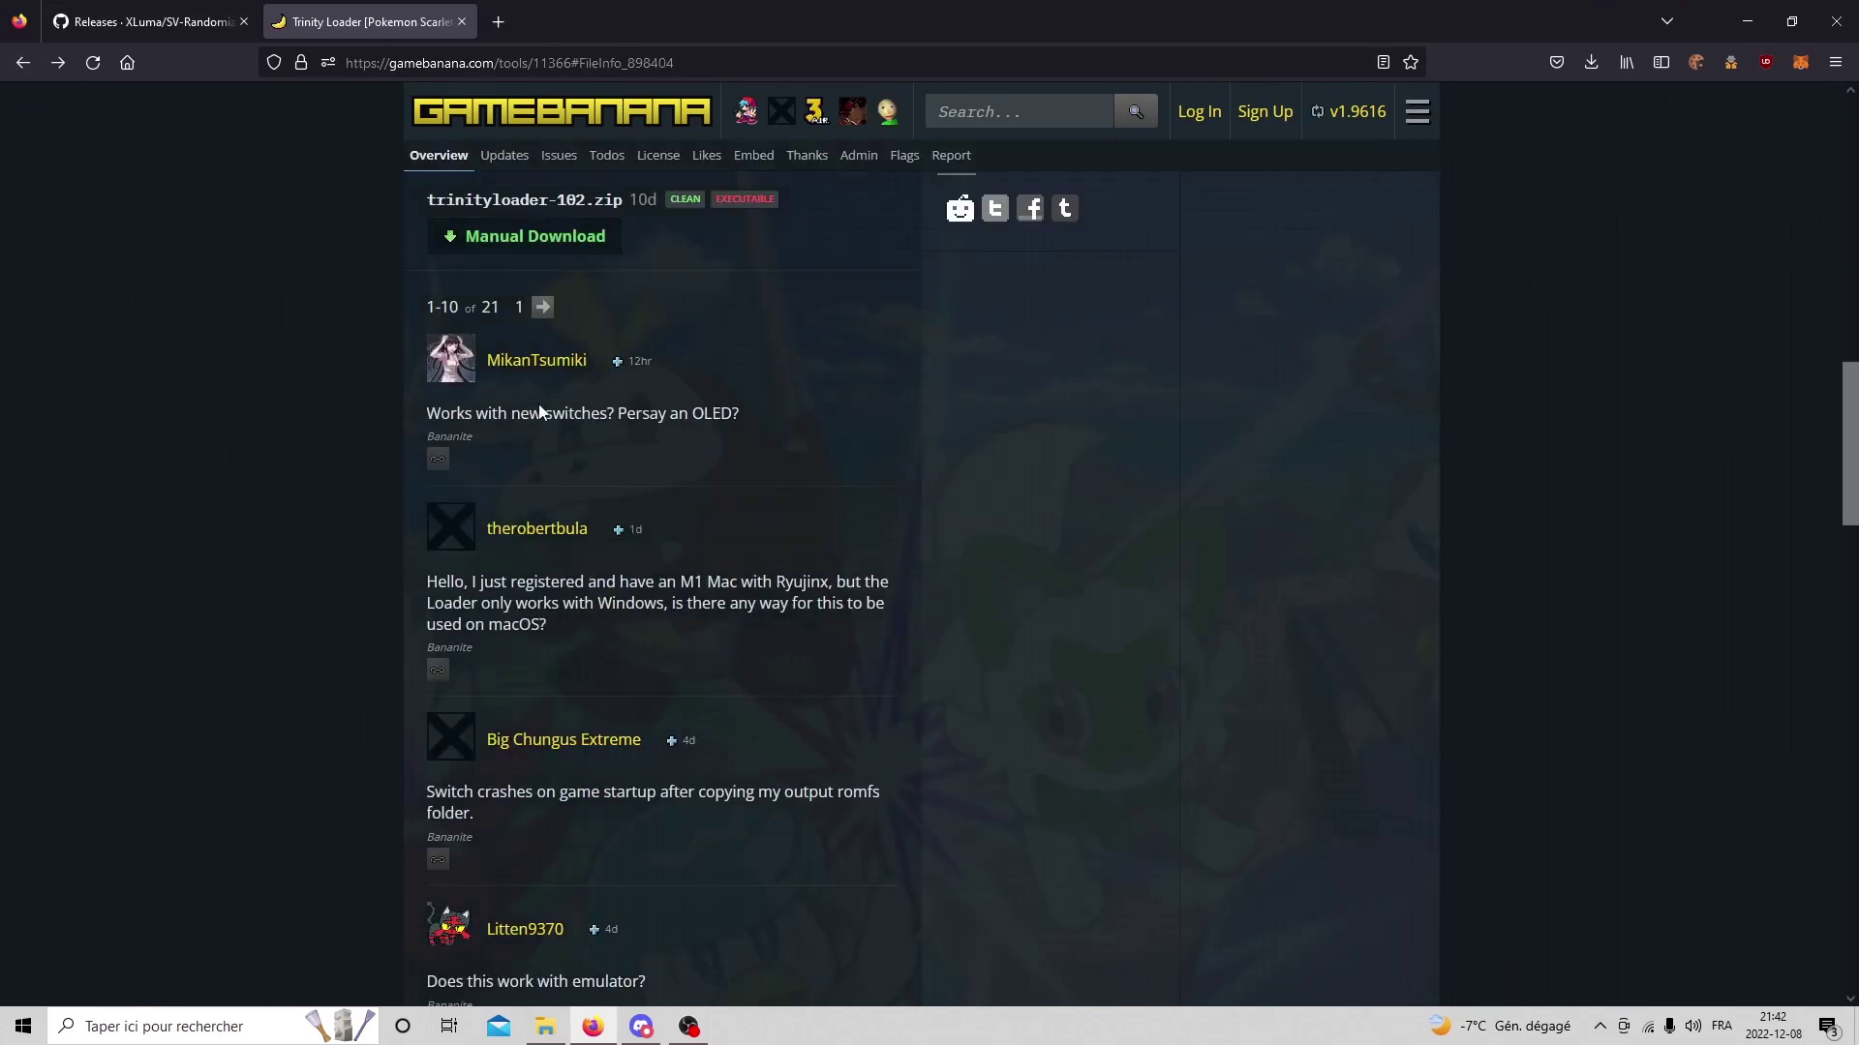
scroll(791, 438, "up", 6)
scroll(617, 389, "down", 2)
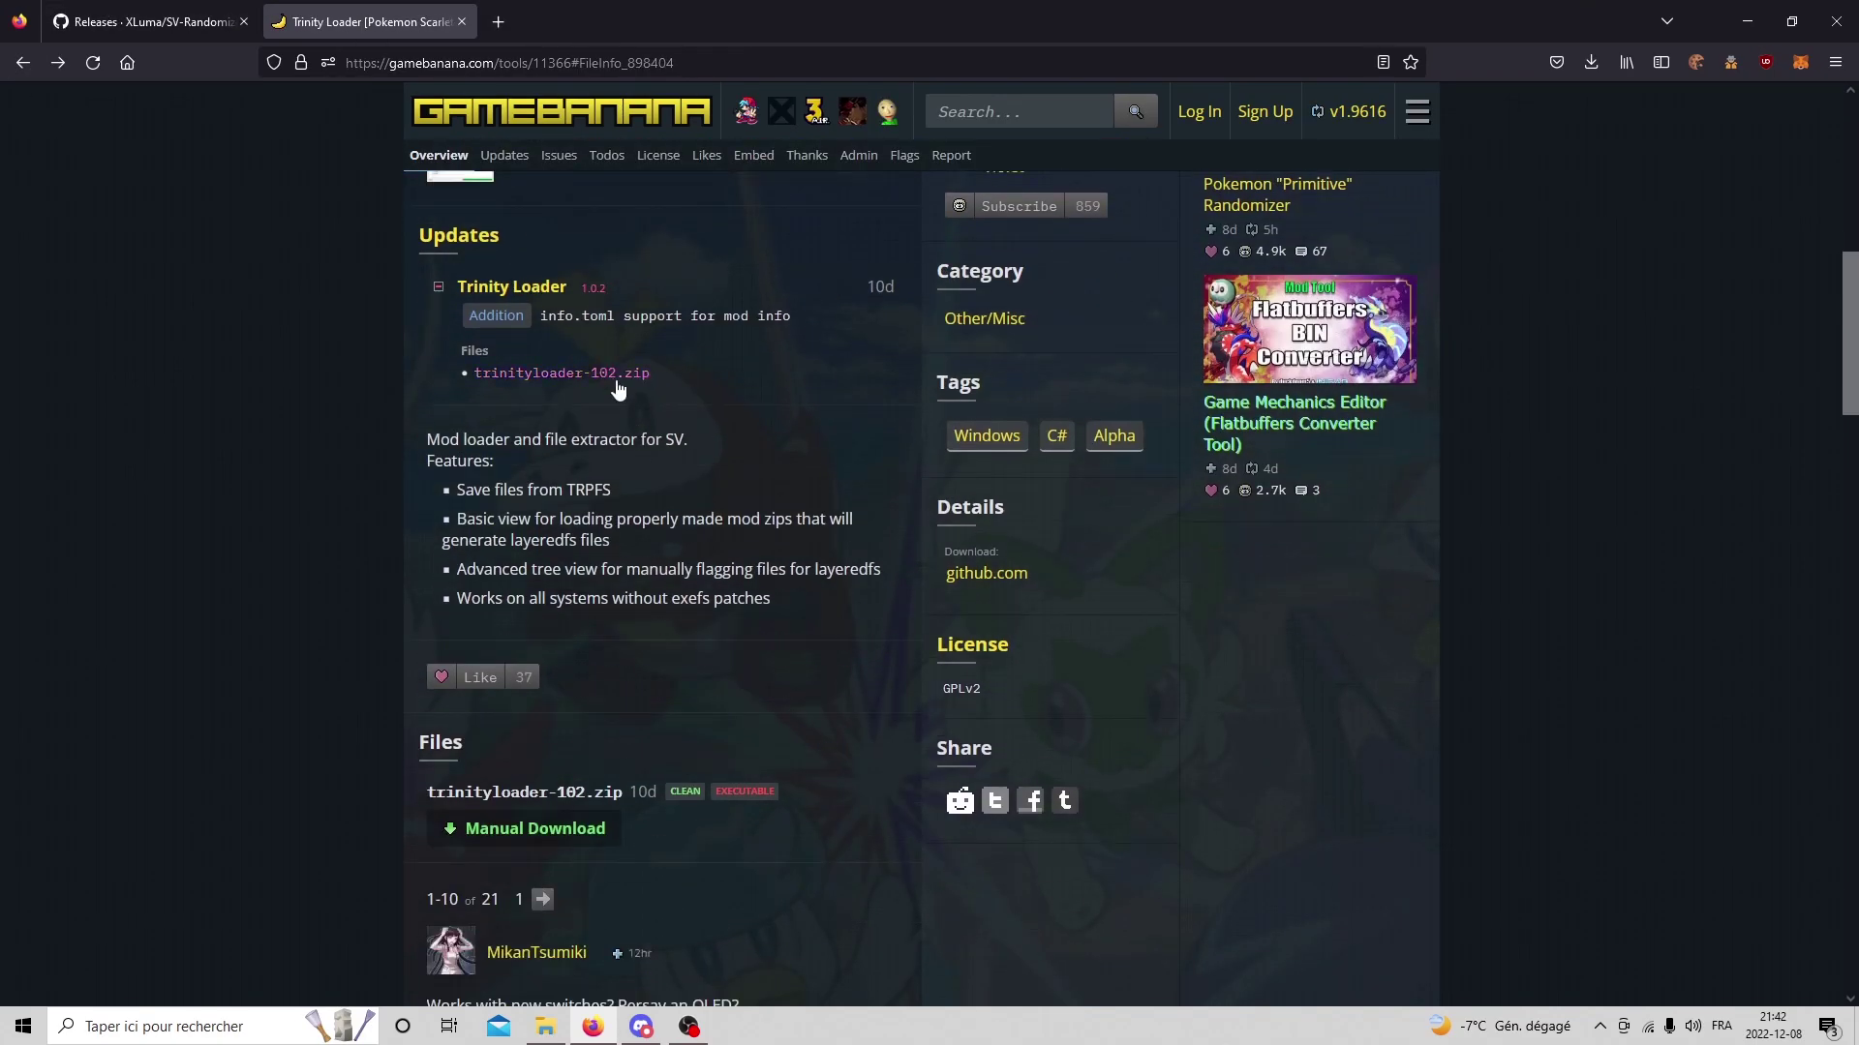
scroll(617, 389, "down", 5)
left_click(569, 241)
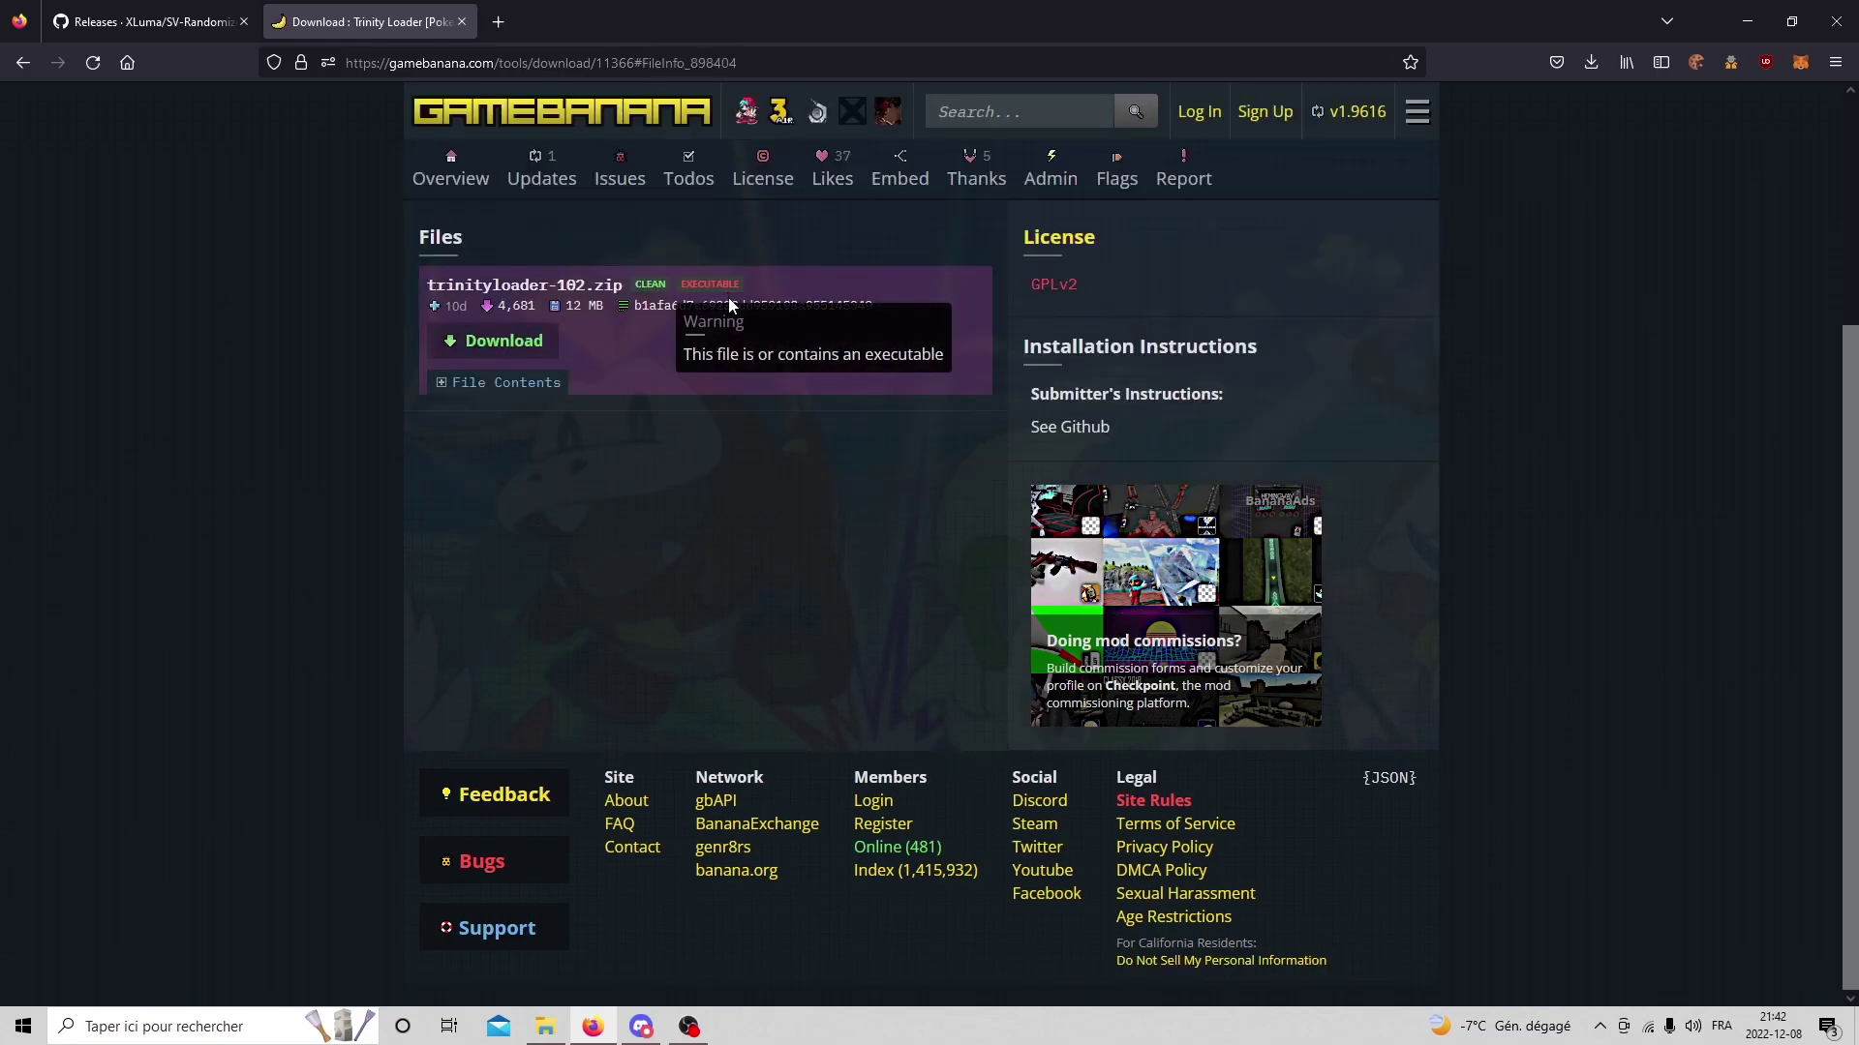
left_click(1747, 22)
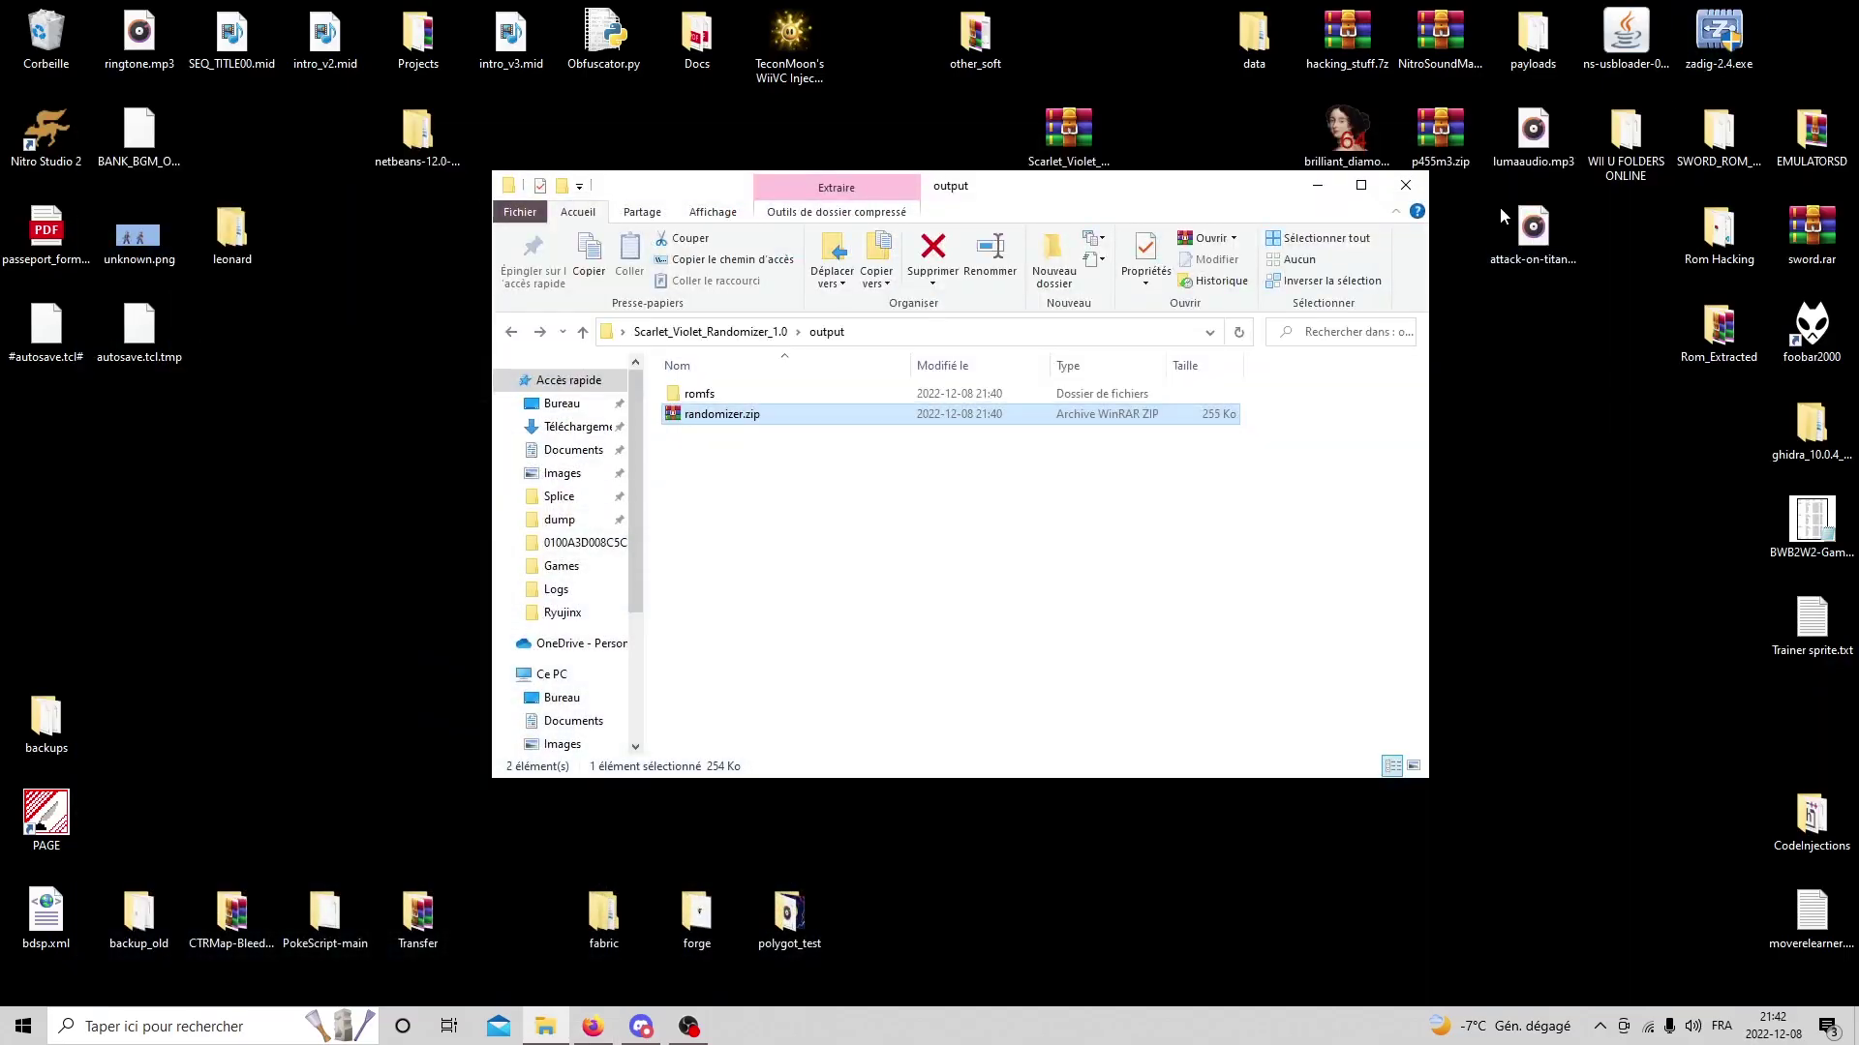
Launch GFTool.FilesystemExplorer.exe from the net6.0-windows folder of trinityloader-102 in the Rom Hacking folder.
double_click(1723, 230)
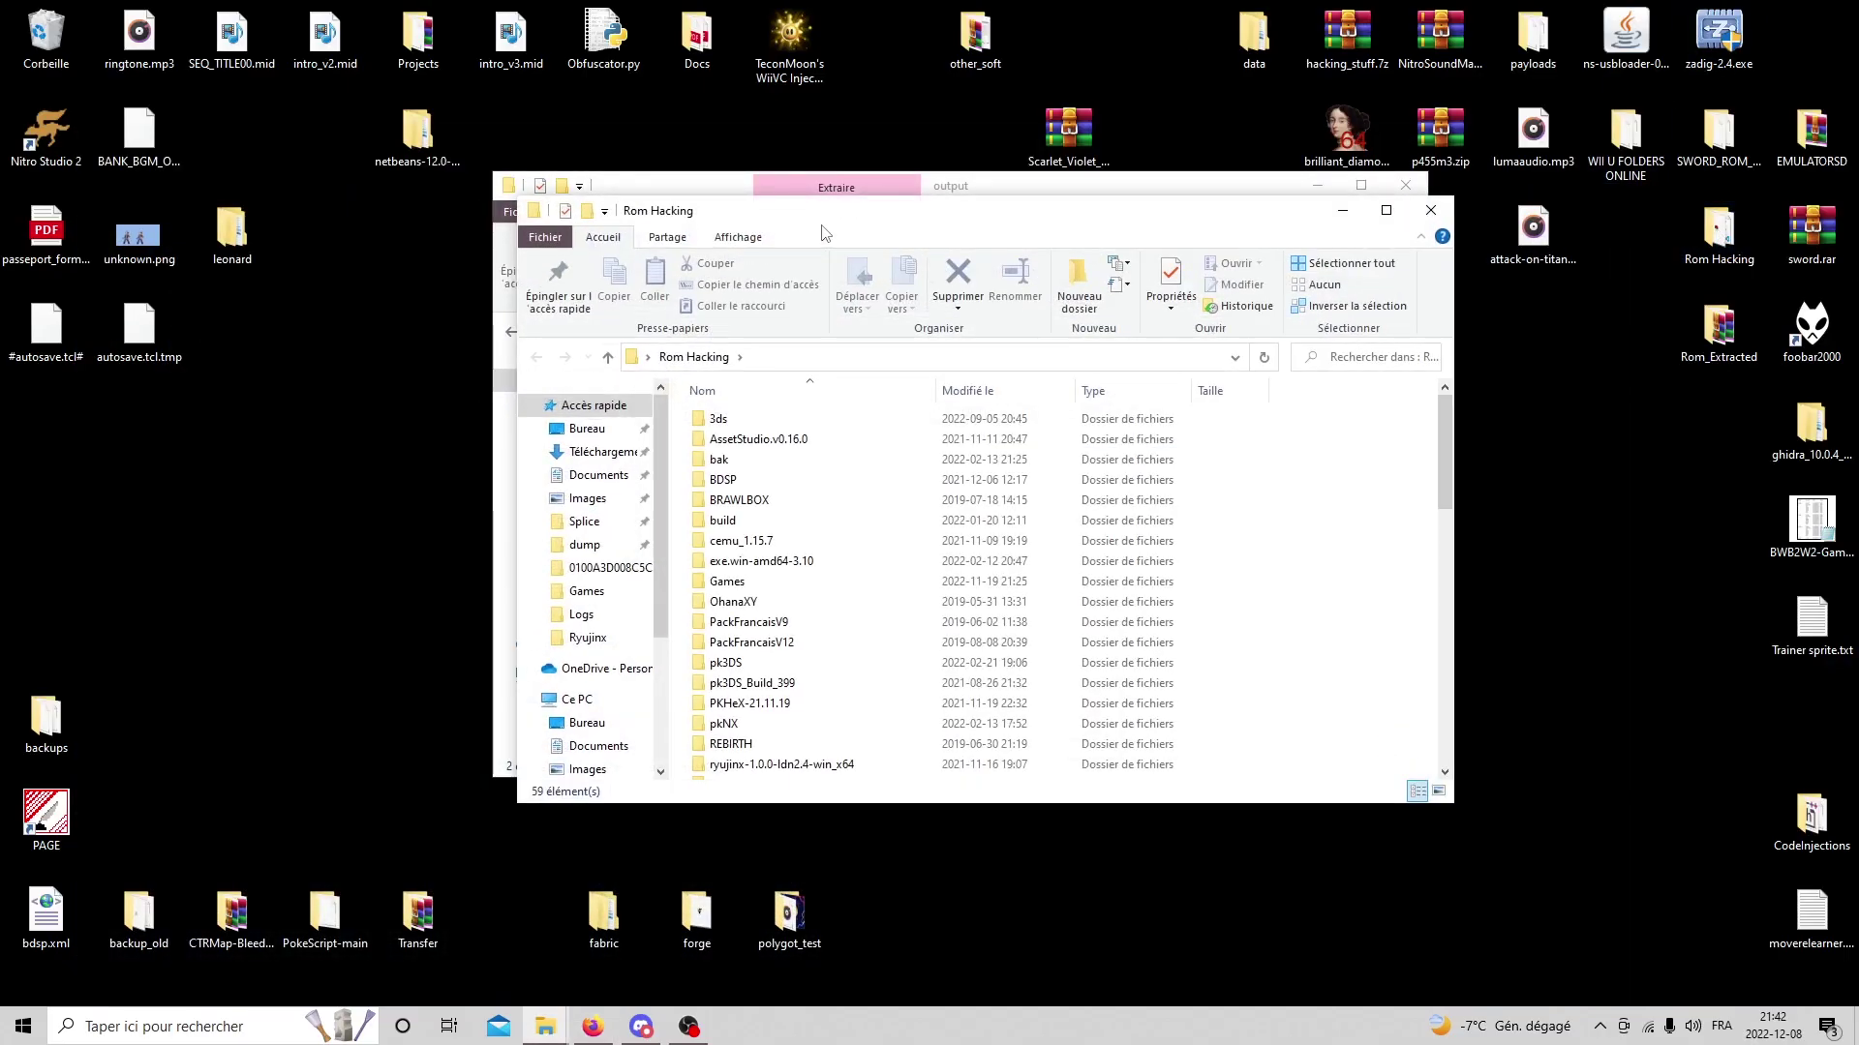
scroll(813, 562, "down", 4)
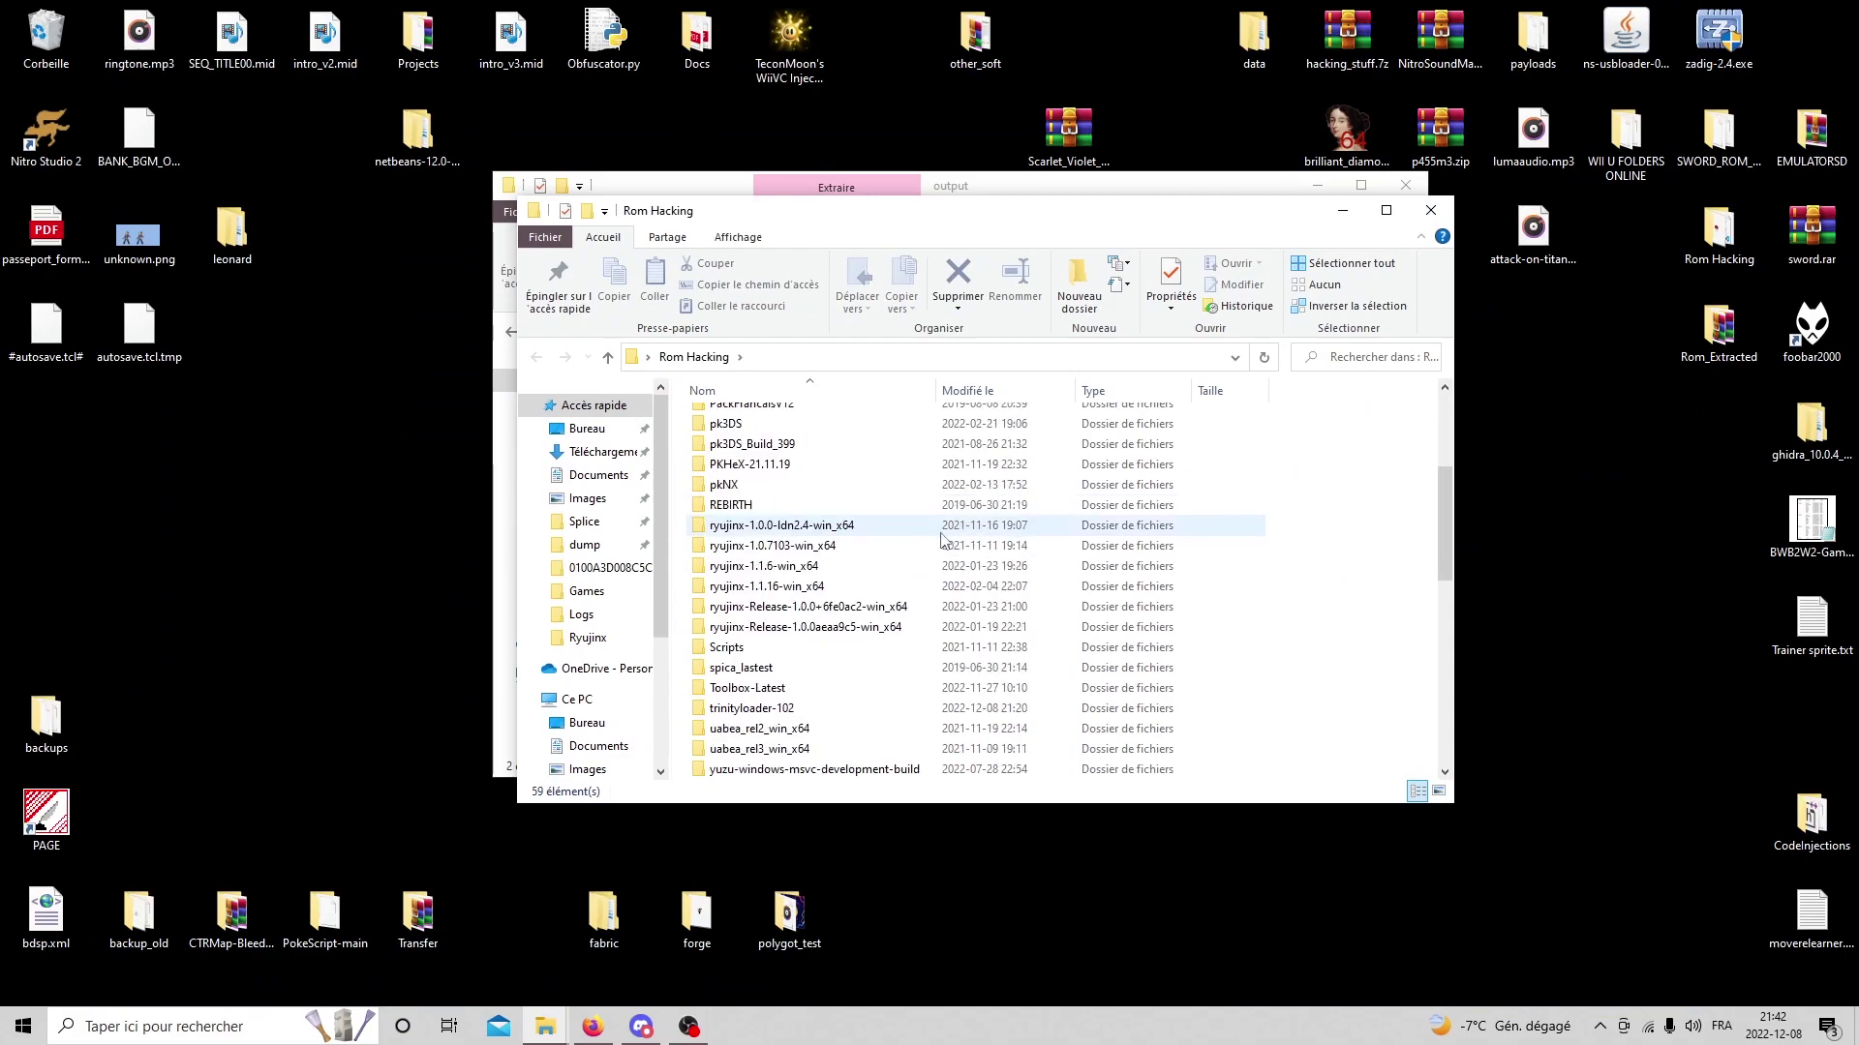
double_click(832, 707)
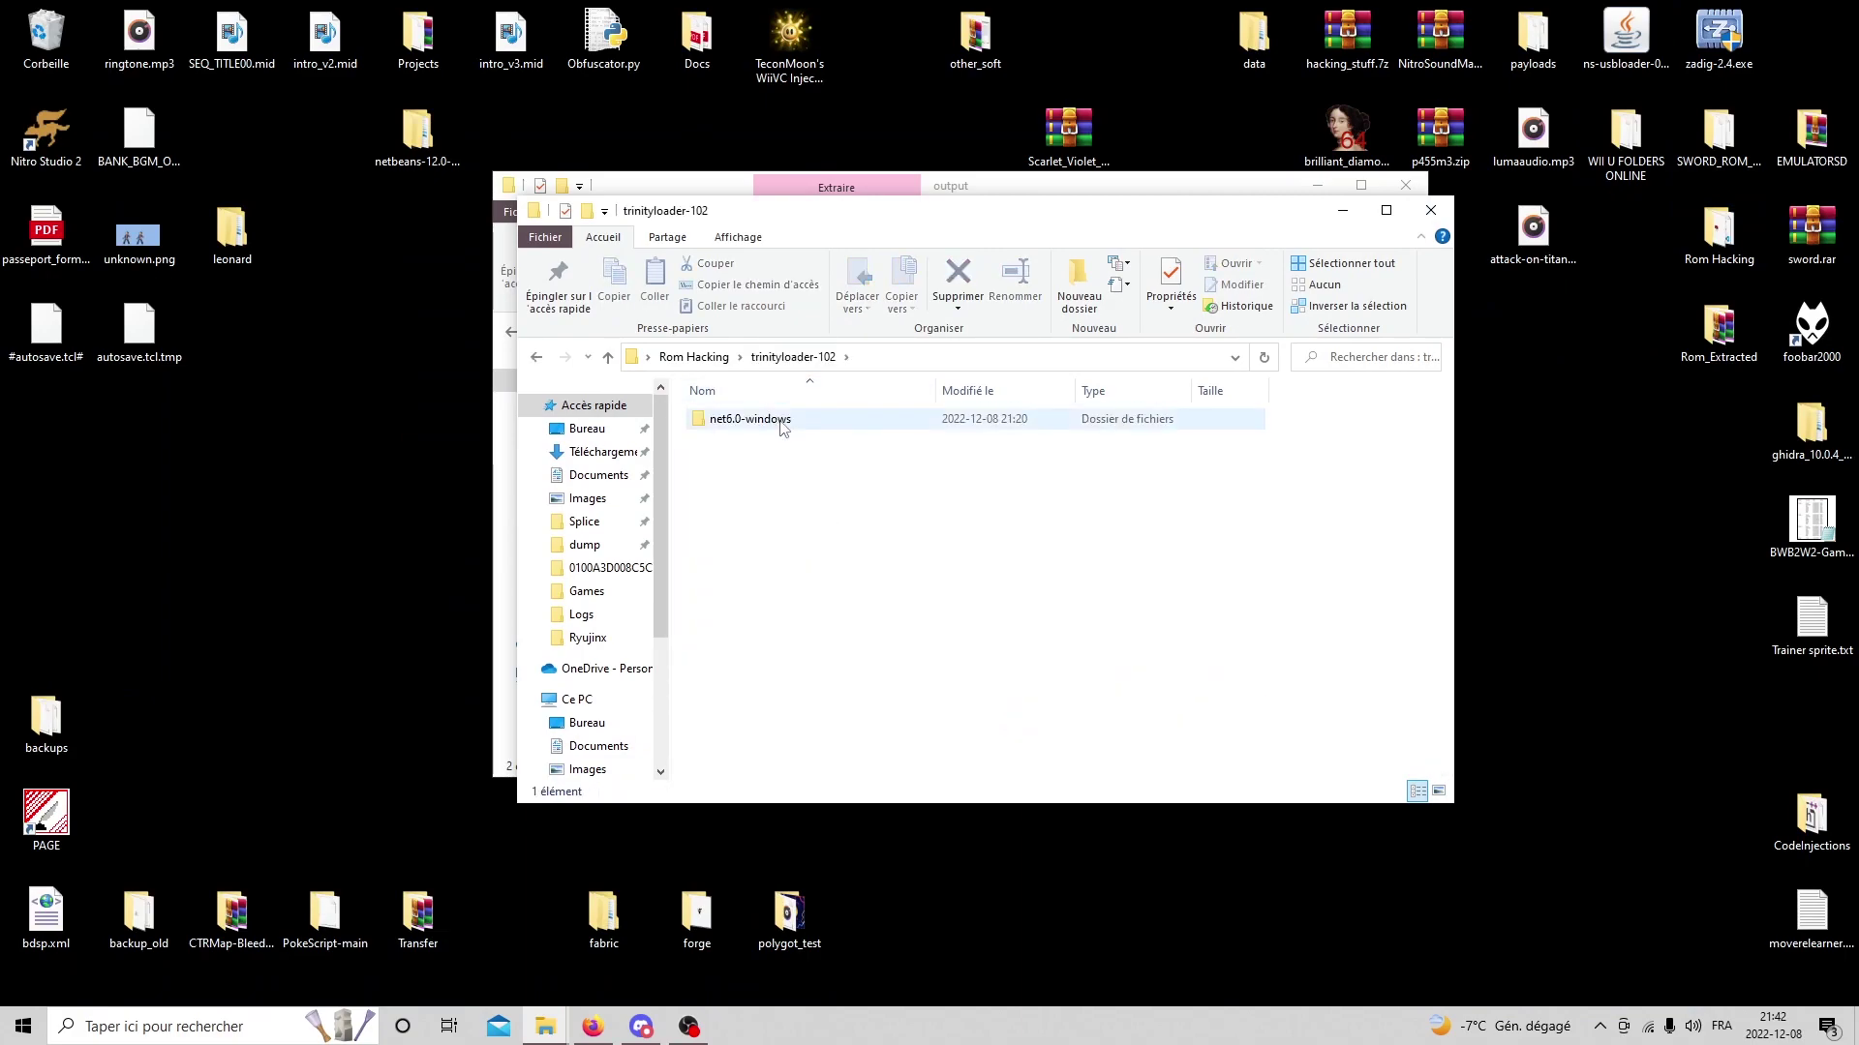
double_click(784, 422)
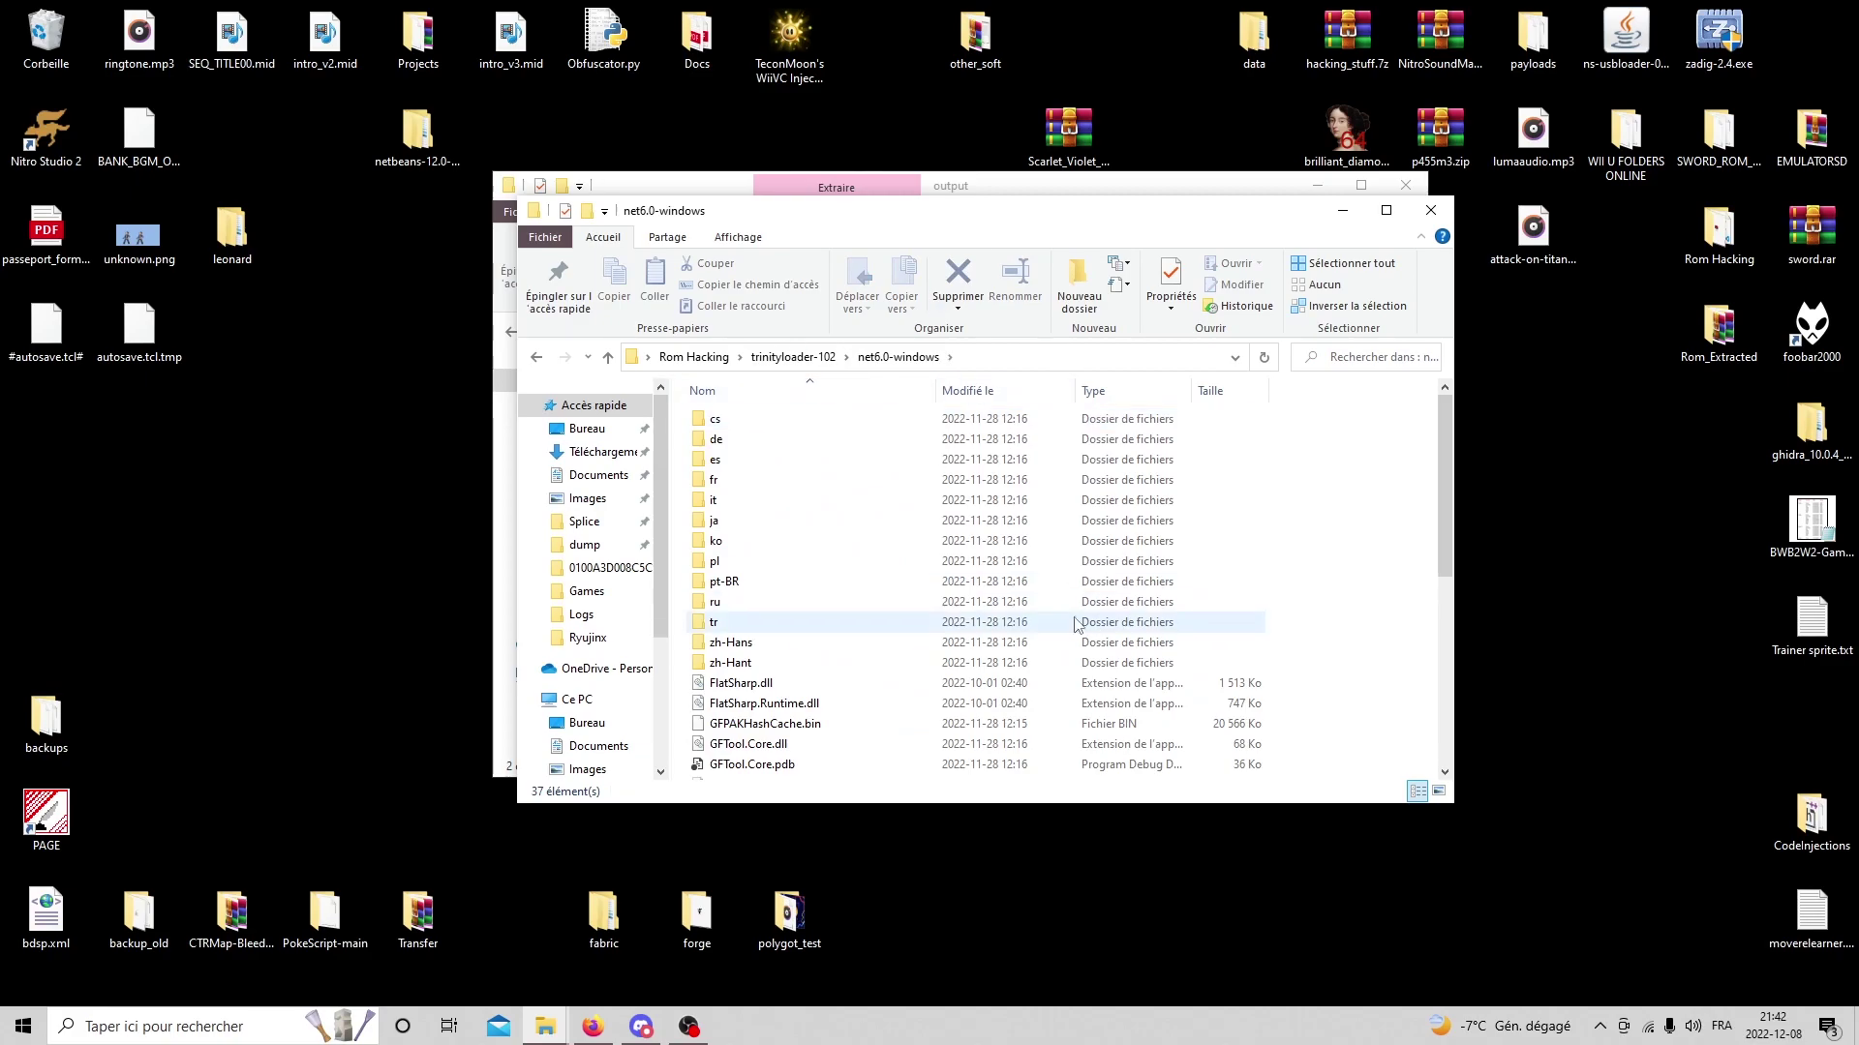
scroll(784, 591, "down", 5)
scroll(1302, 600, "up", 5)
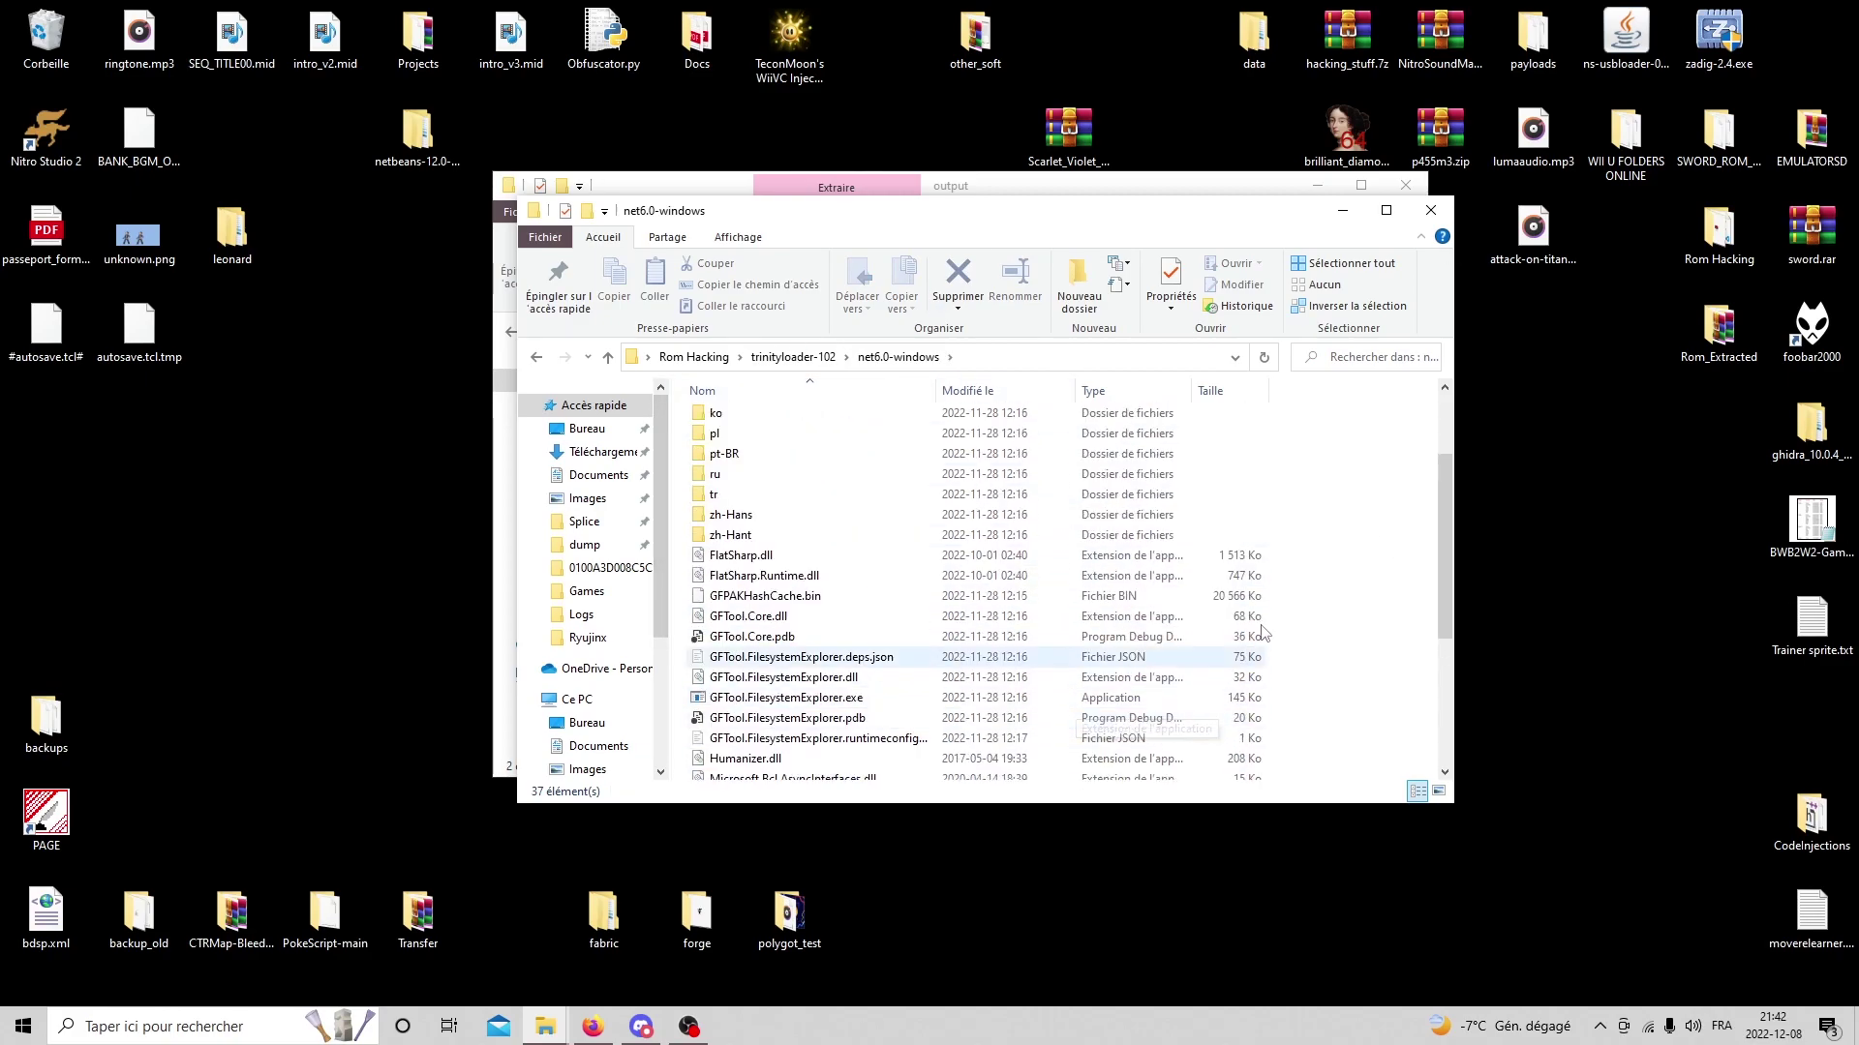
scroll(968, 561, "down", 2)
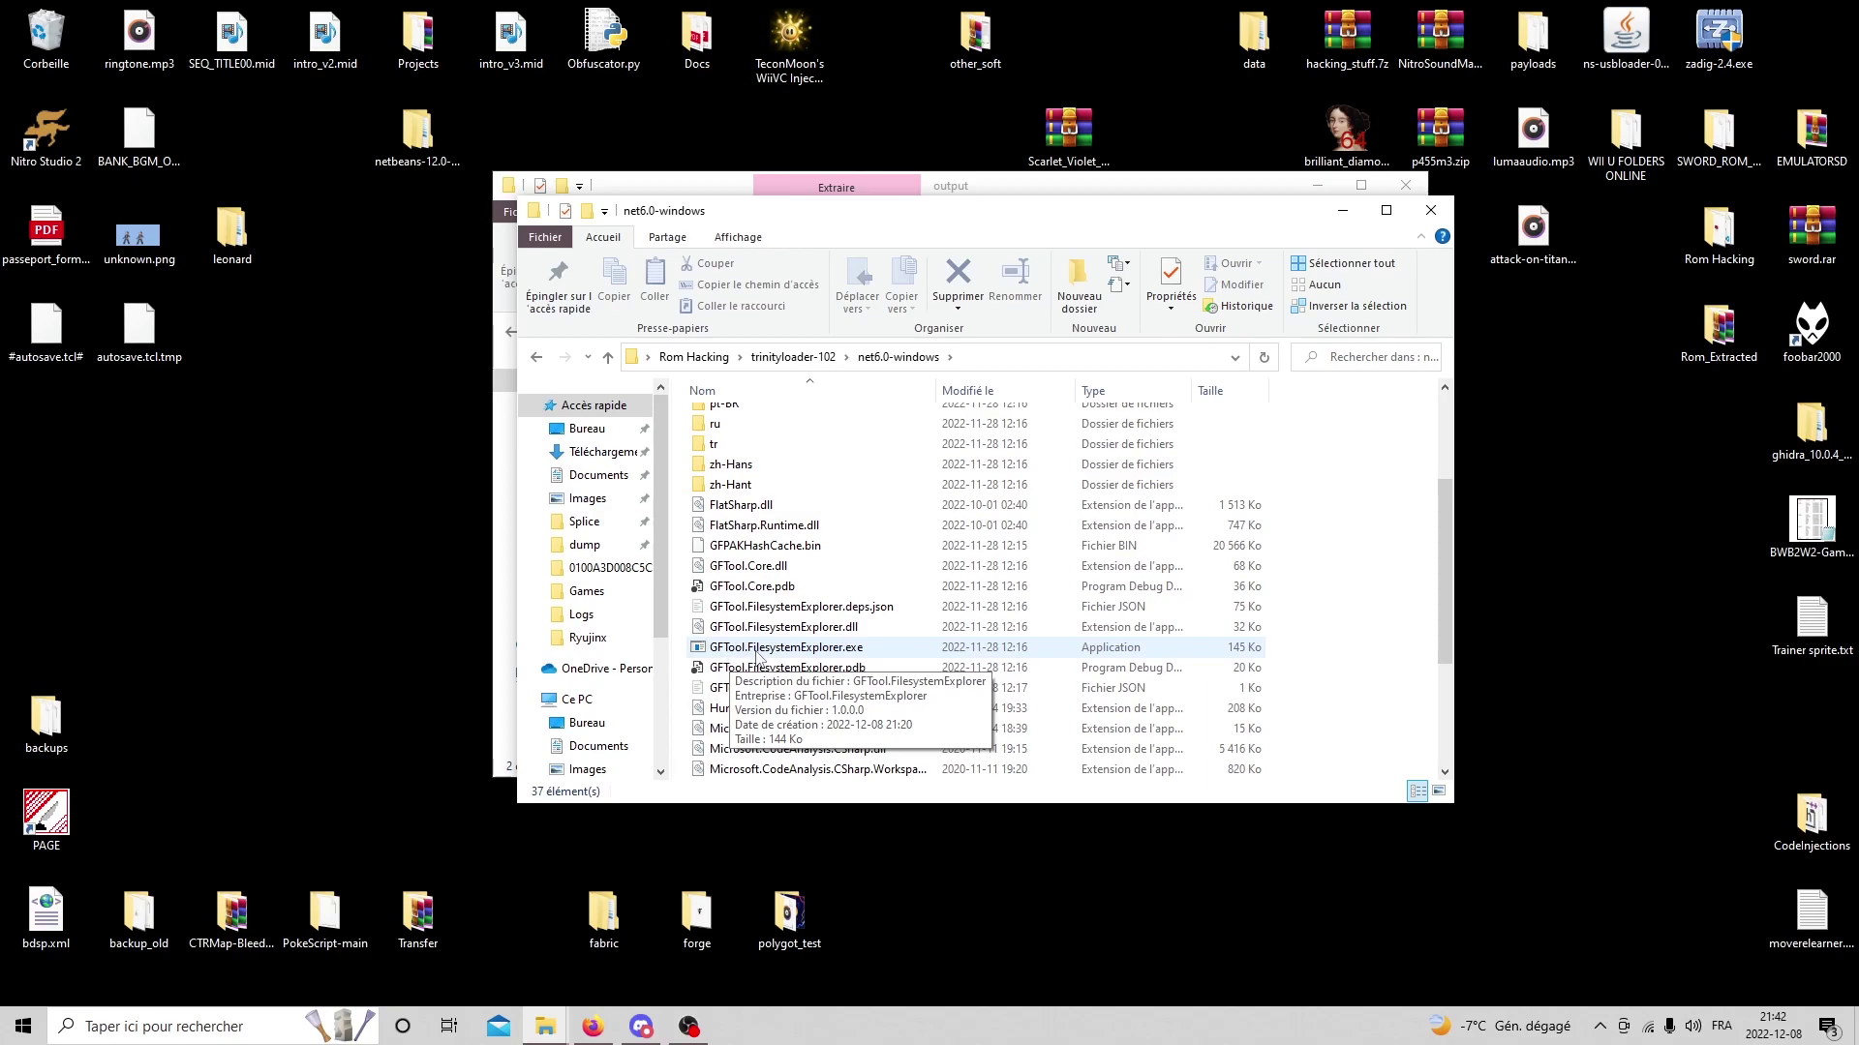
left_click(885, 649)
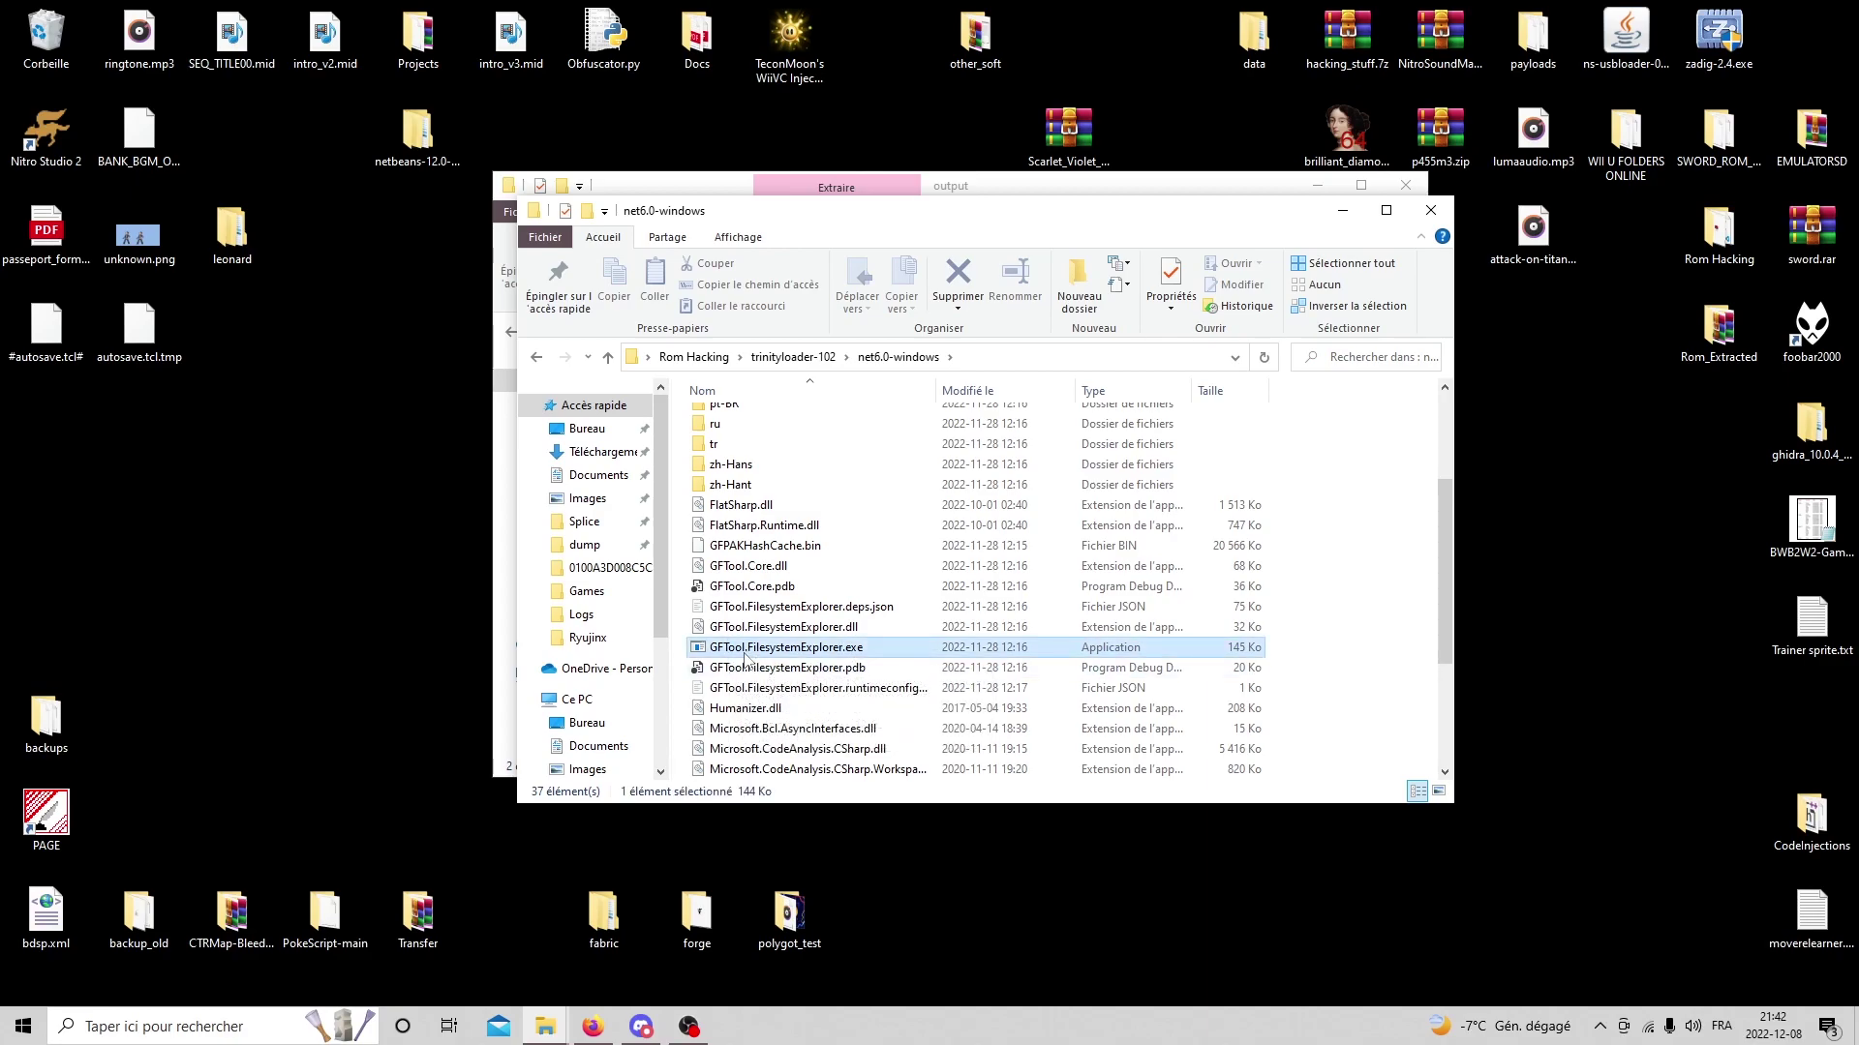
double_click(850, 654)
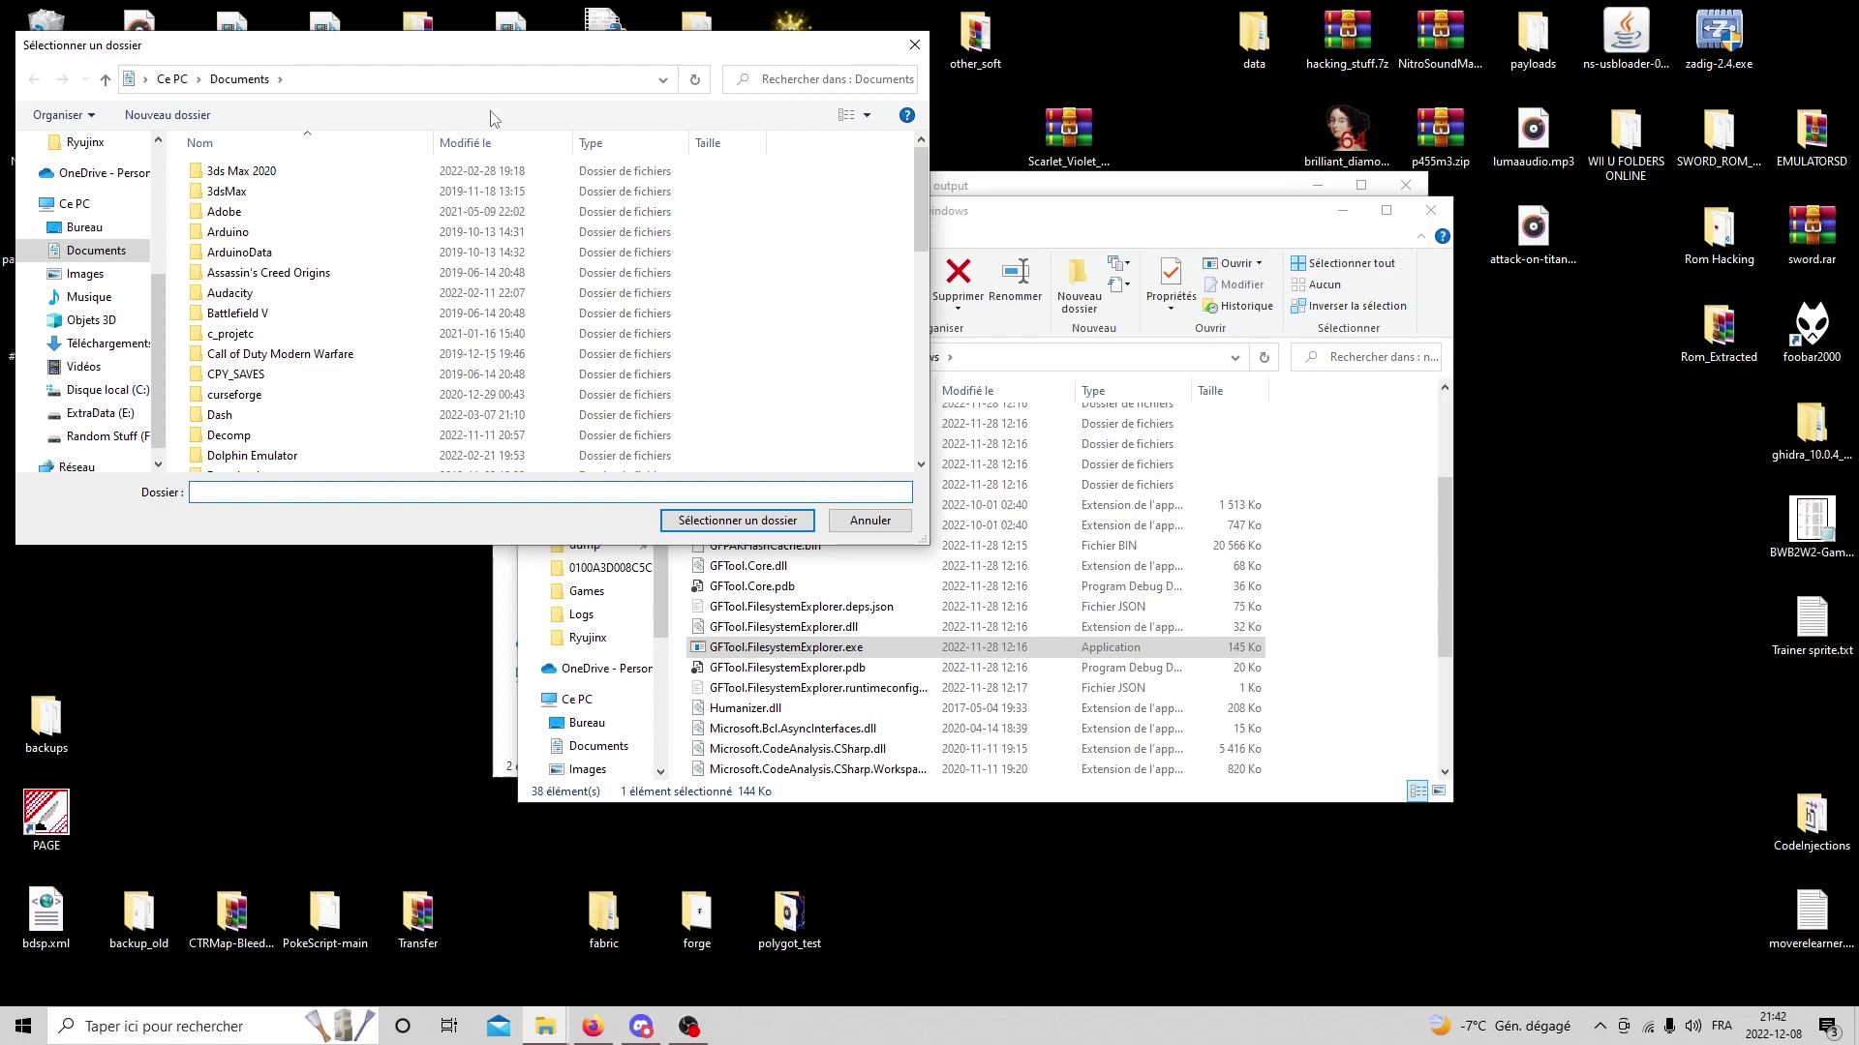
Launch Ryujinx.exe from the publish folder of ryujinx-1.1.6-win_x64 in the Rom Hacking folder.
left_click_drag(445, 51, 796, 277)
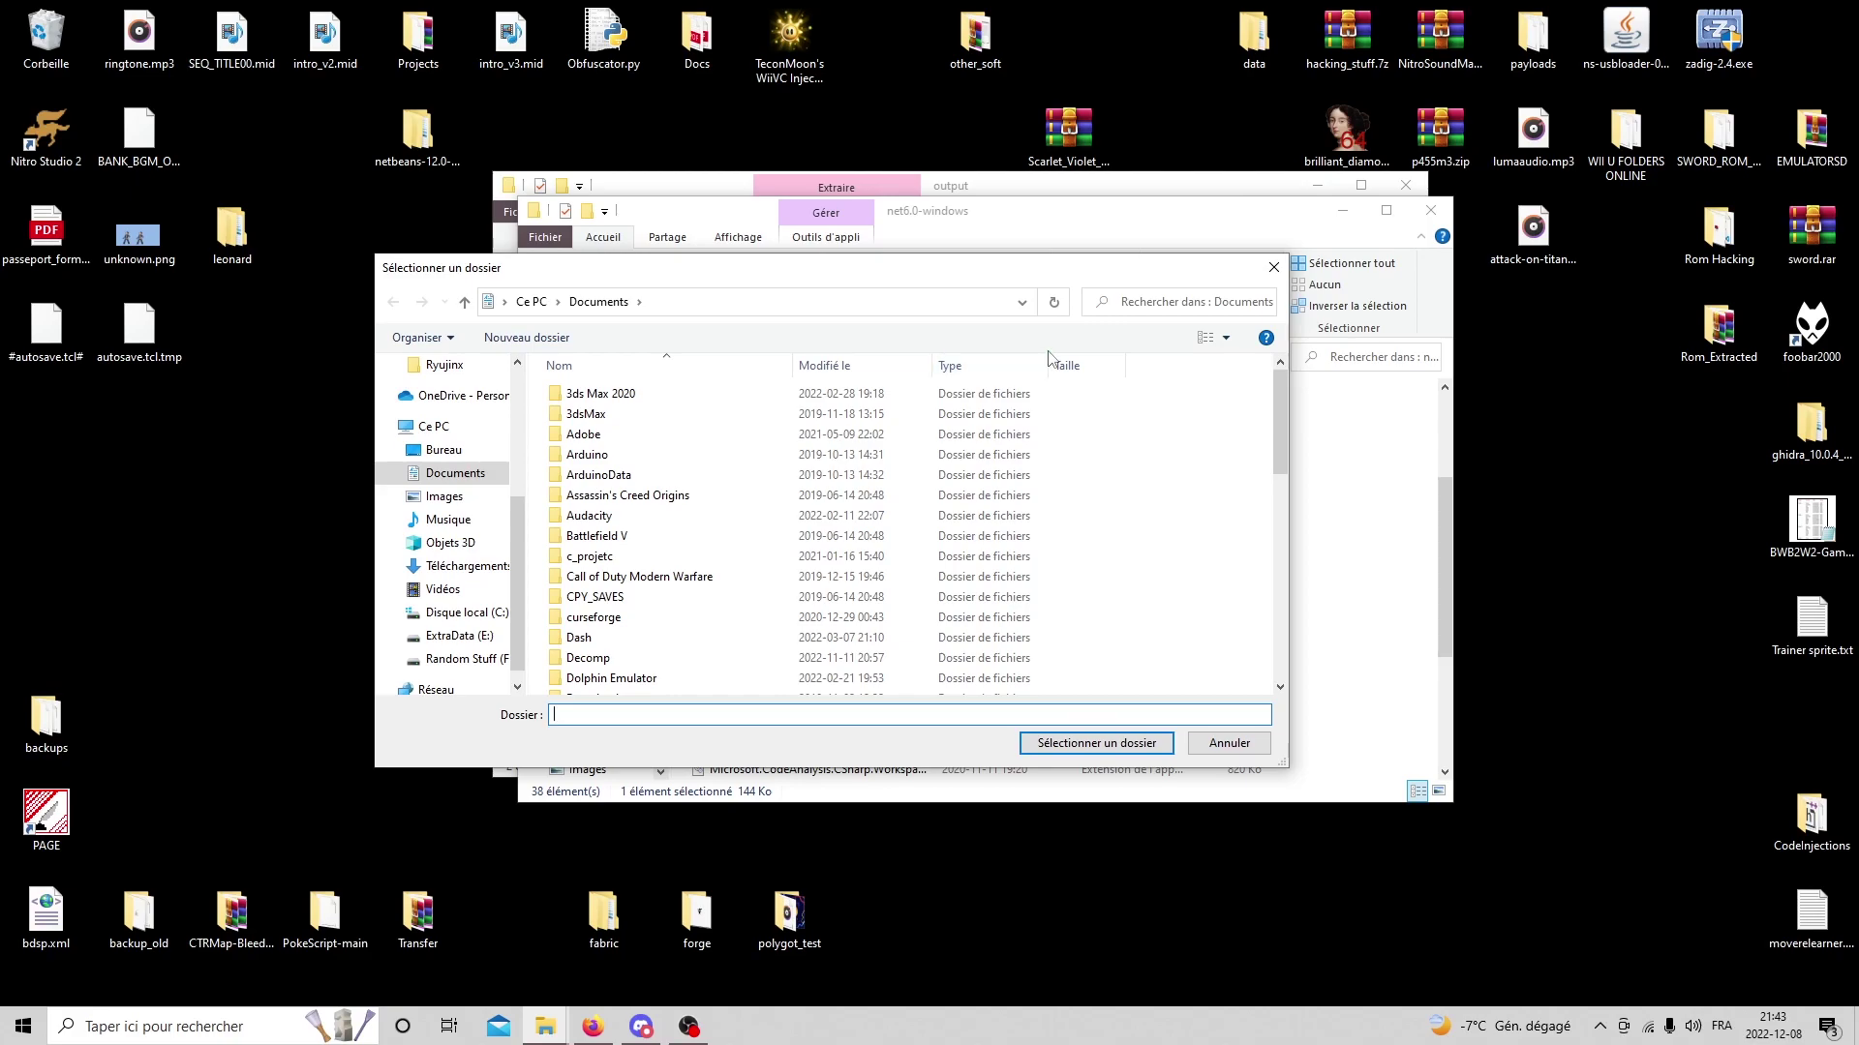
double_click(1720, 237)
scroll(871, 678, "down", 5)
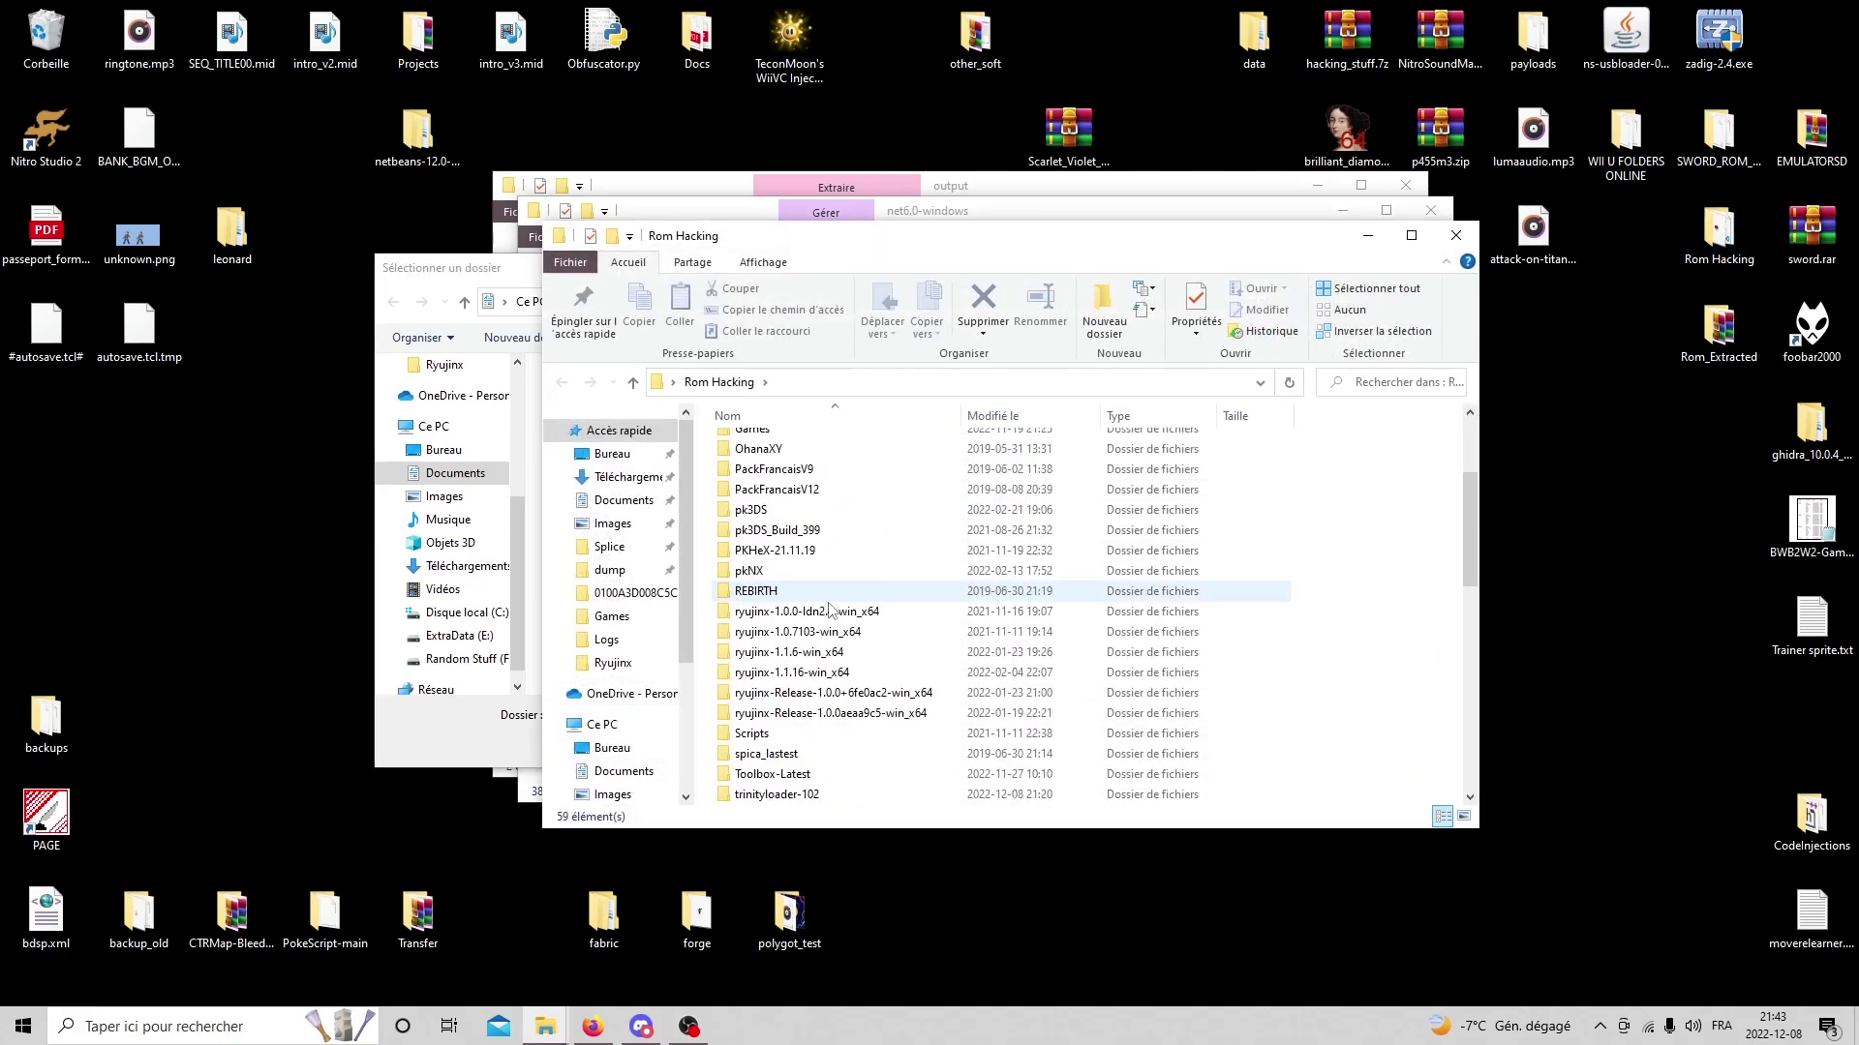
double_click(870, 652)
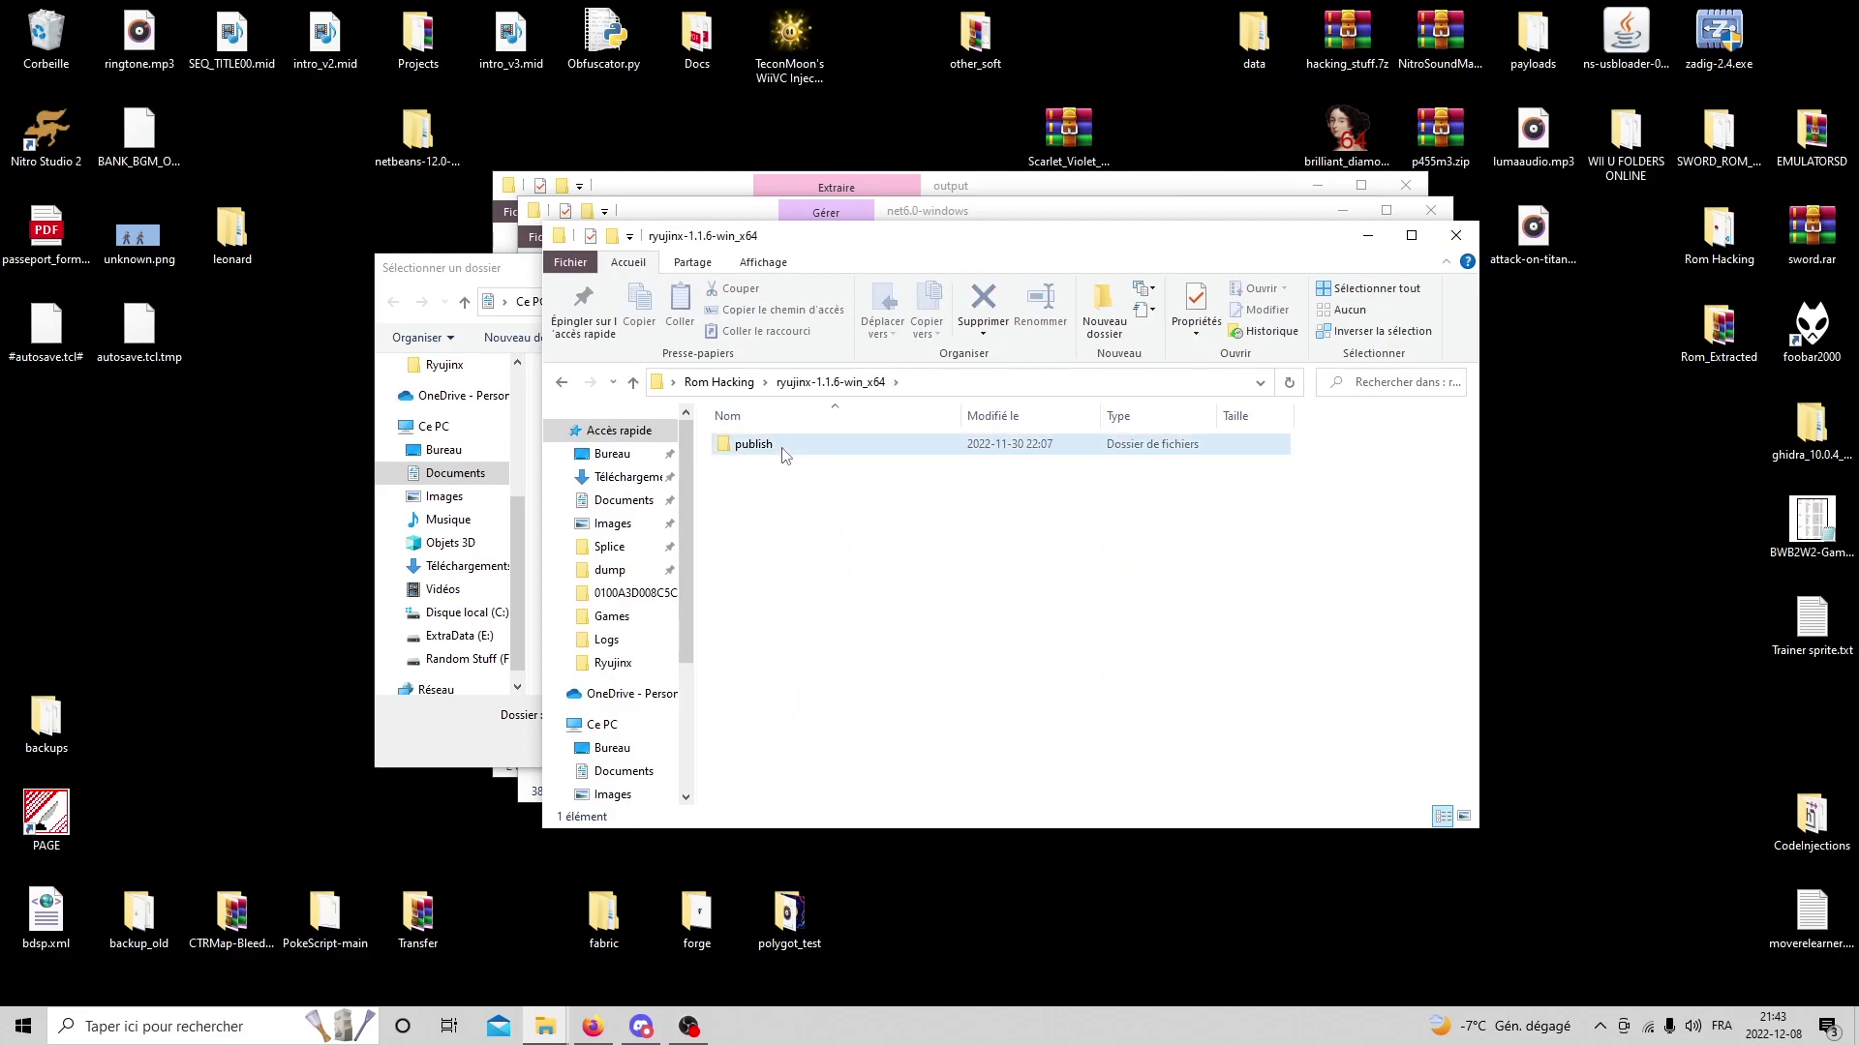
double_click(784, 447)
left_click(819, 669)
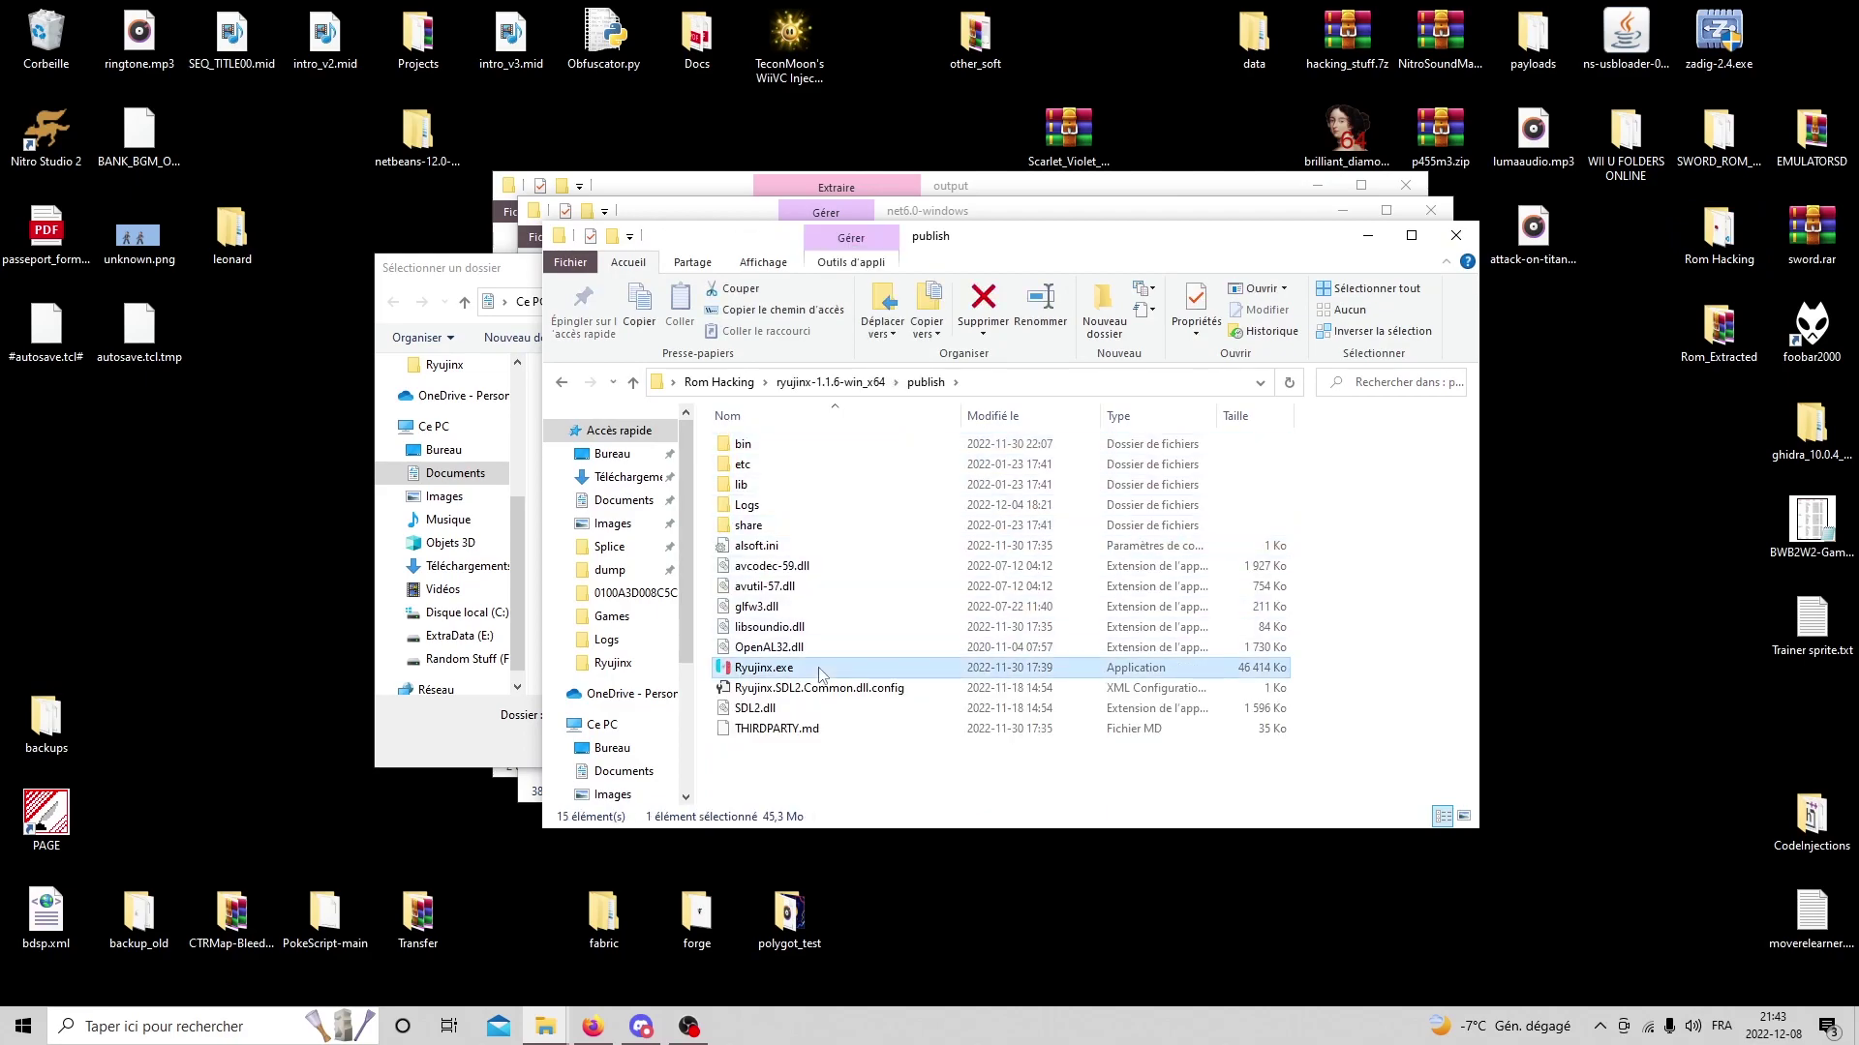
double_click(819, 668)
left_click(804, 668)
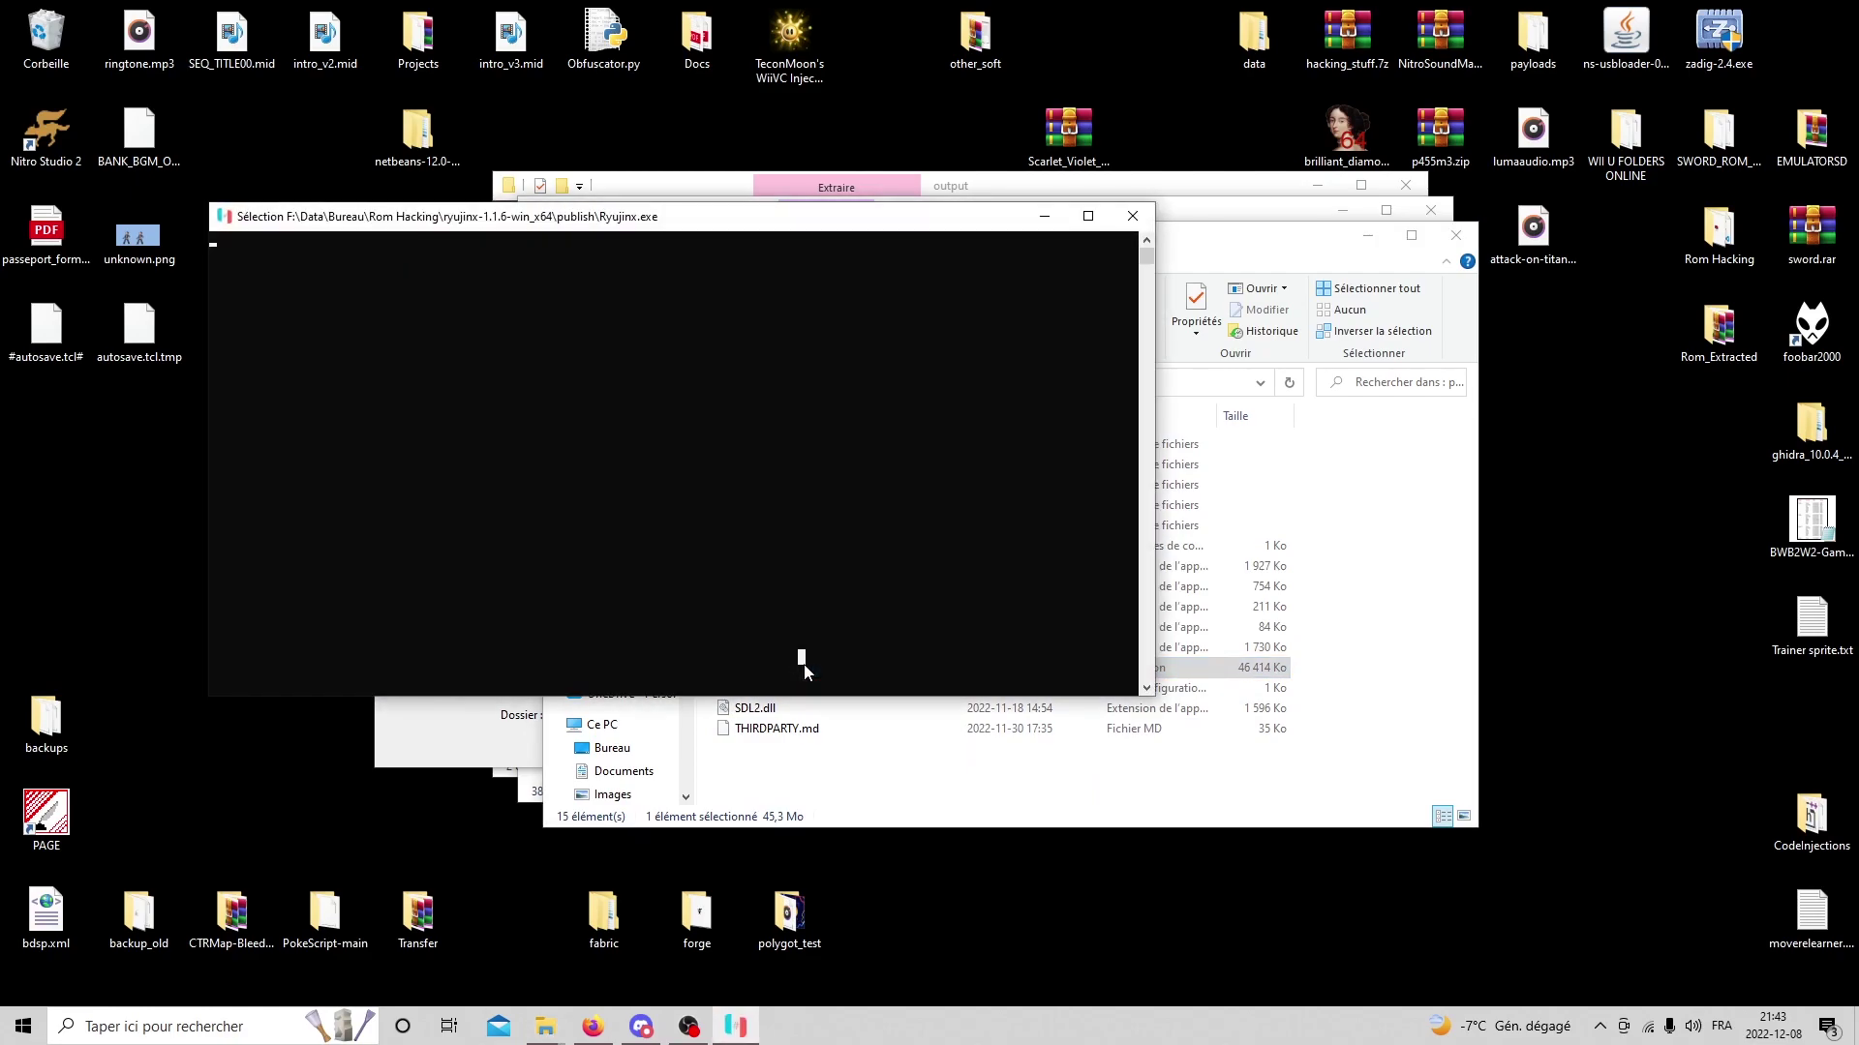
left_click_drag(668, 222, 481, 135)
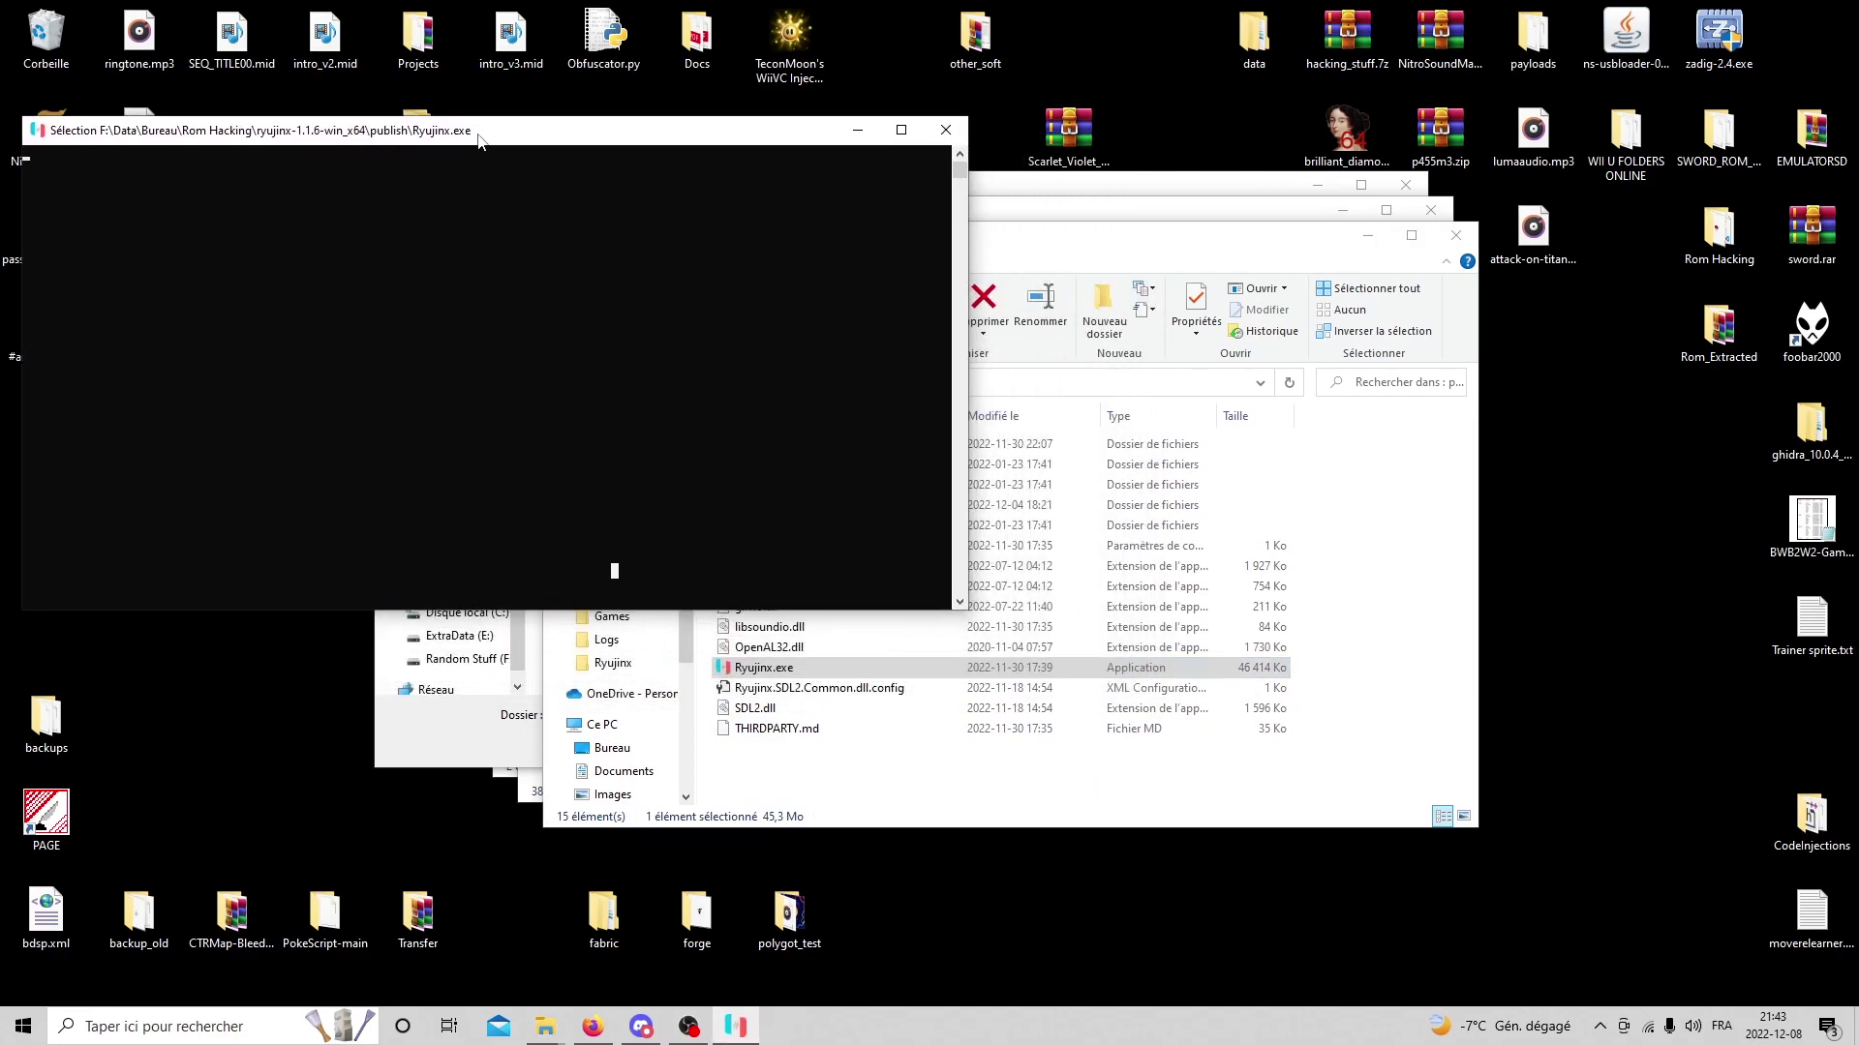
left_click_drag(481, 141, 542, 102)
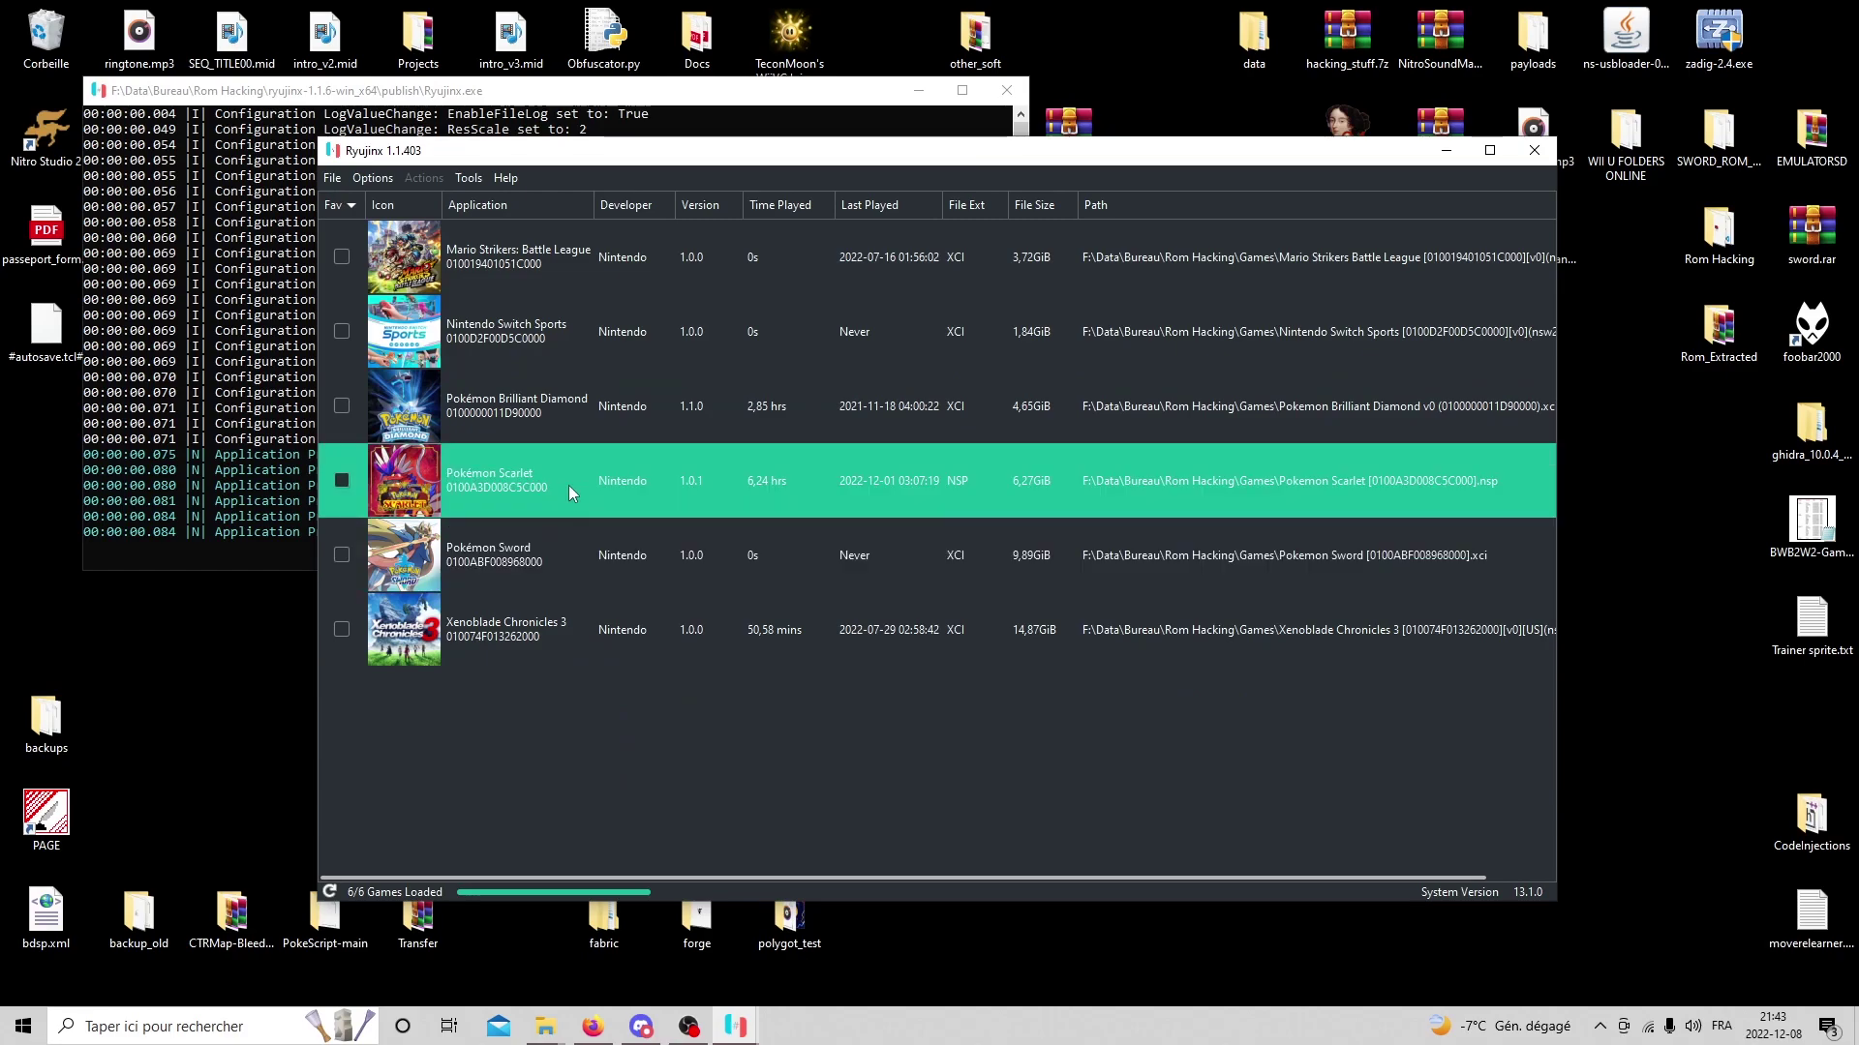
Start a RomFS data extraction for Pokémon Scarlet and cancel it at the destination folder choice.
right_click(568, 485)
mouse_move(730, 722)
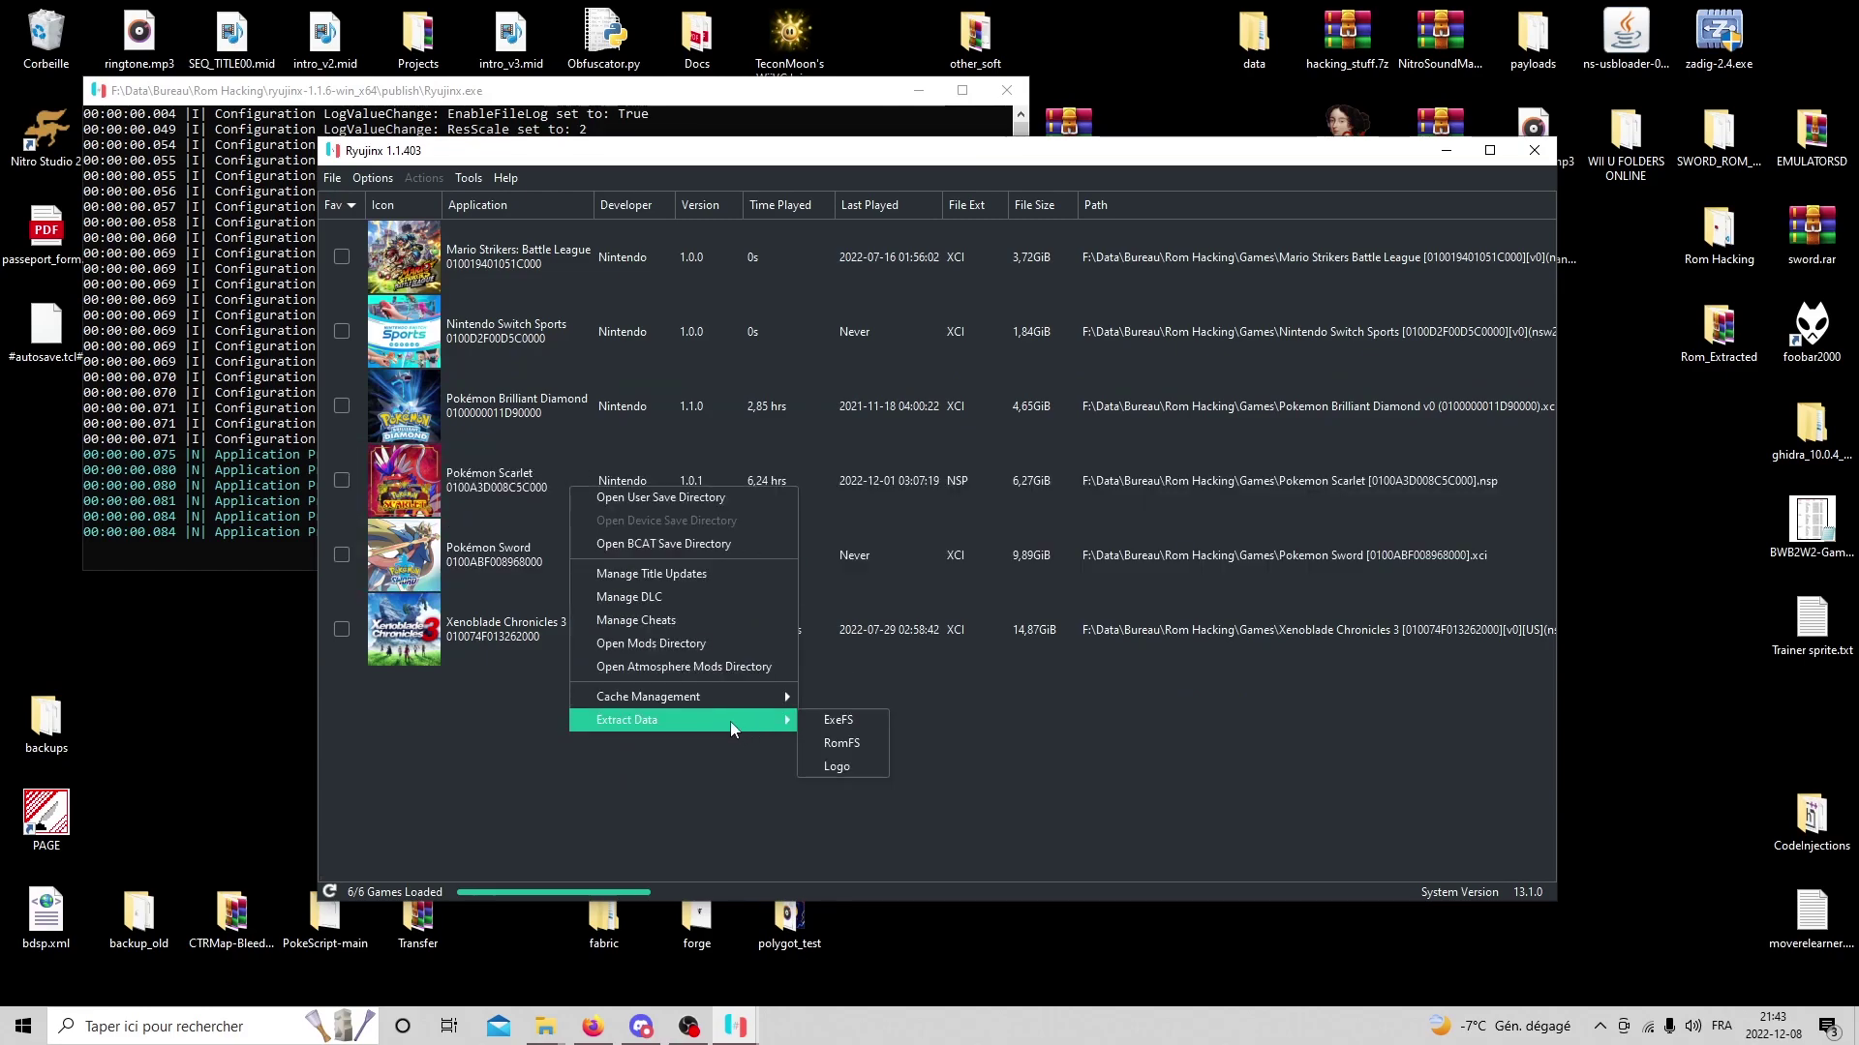
left_click(829, 740)
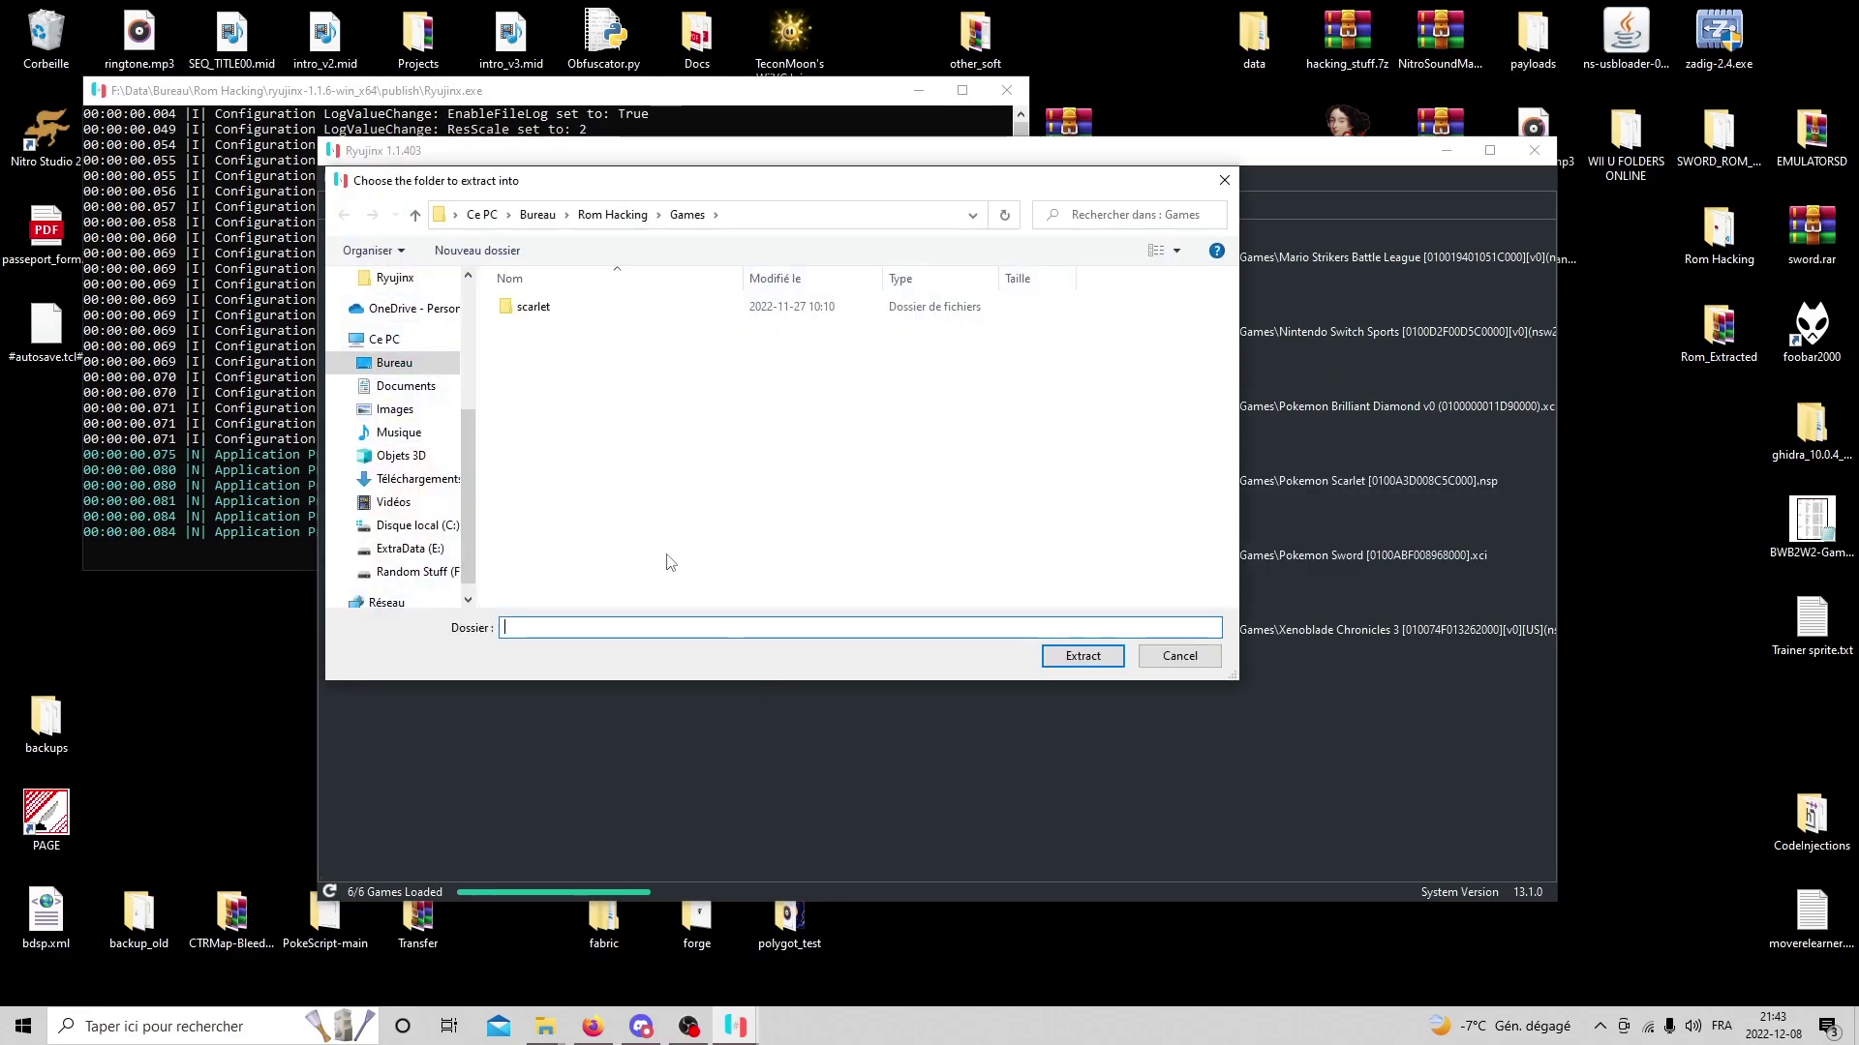
left_click_drag(861, 190, 1002, 229)
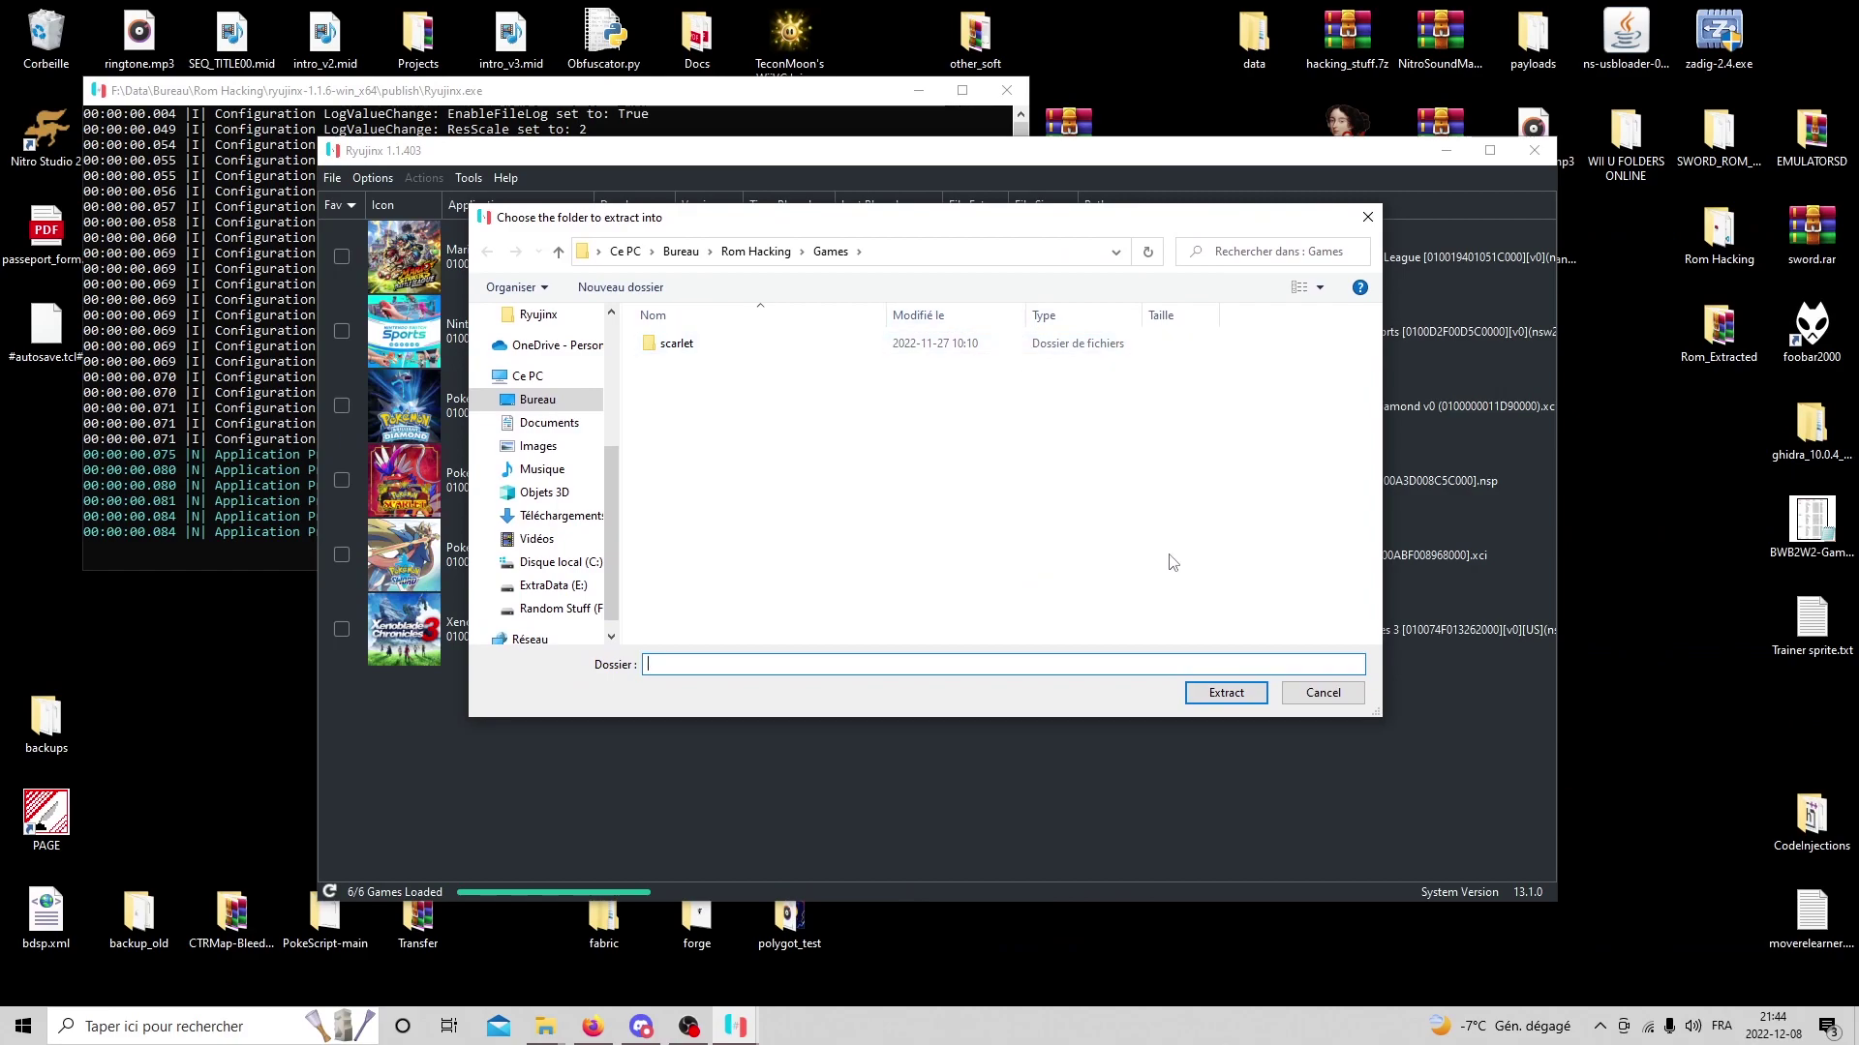
left_click(1333, 699)
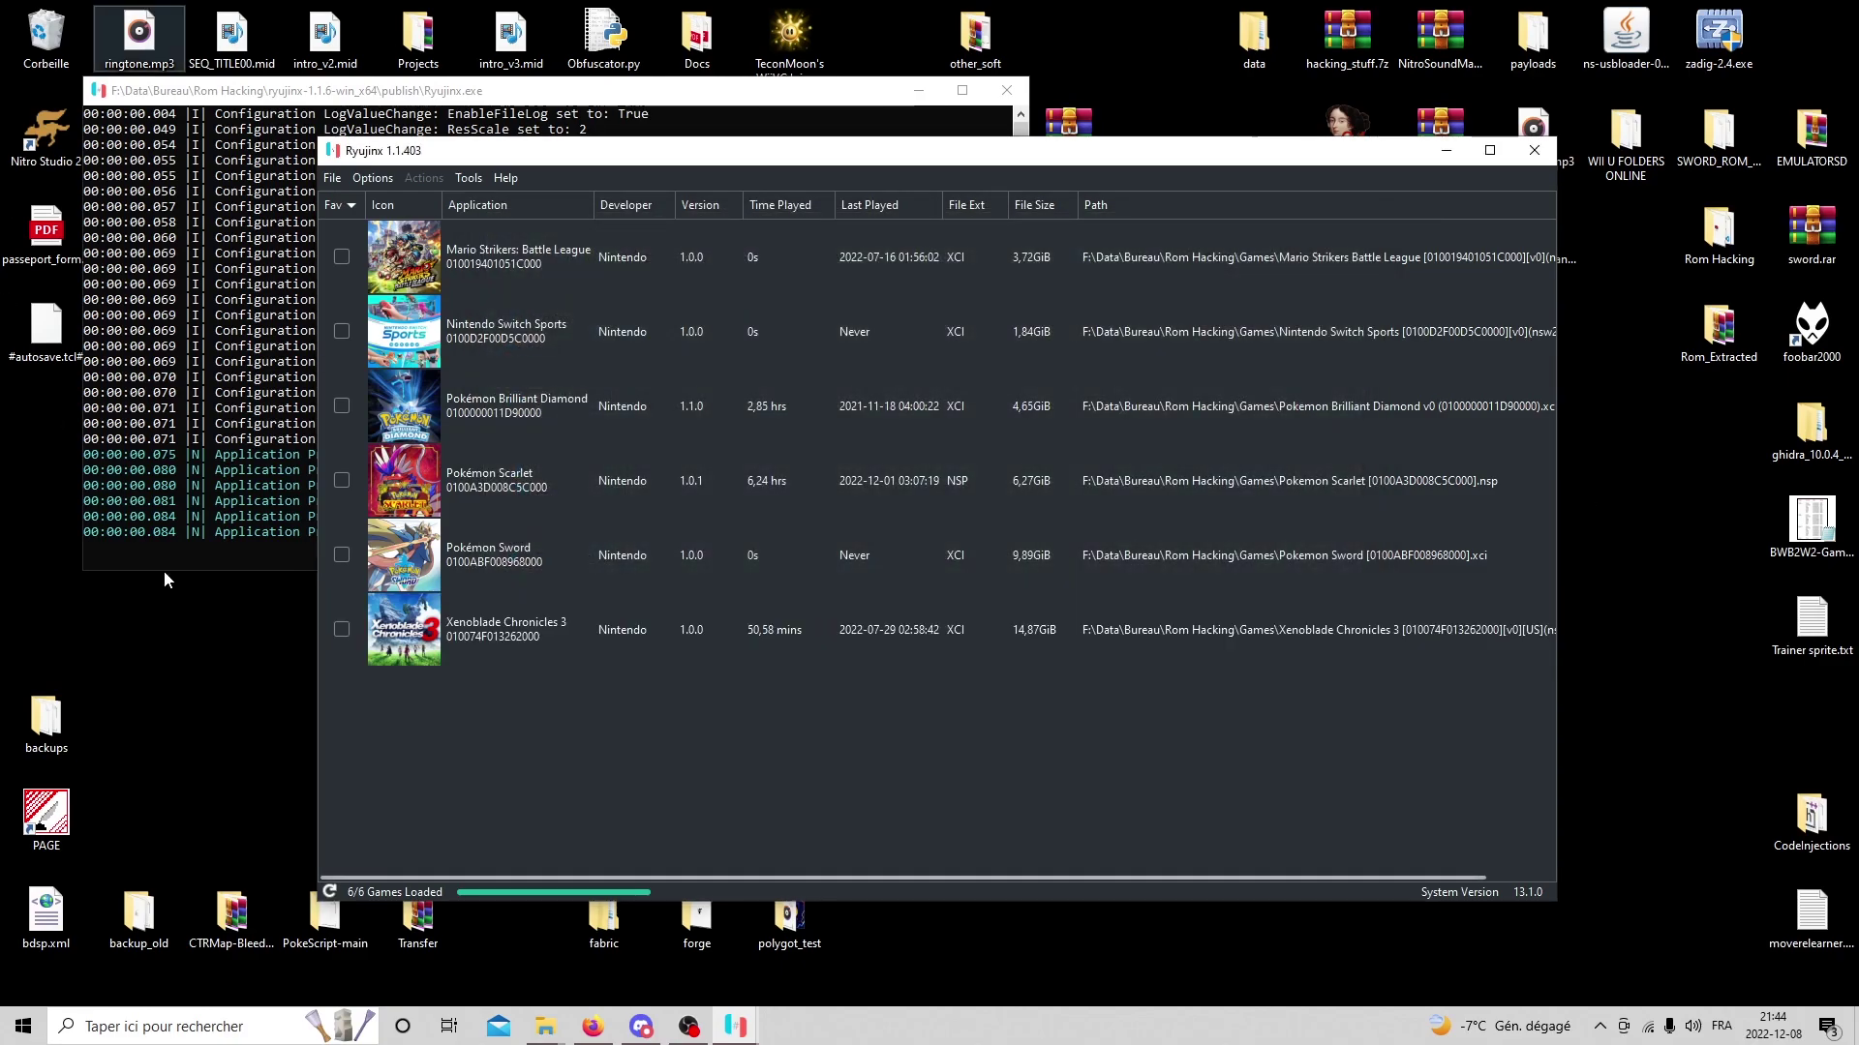
left_click(1475, 575)
left_click(1252, 776)
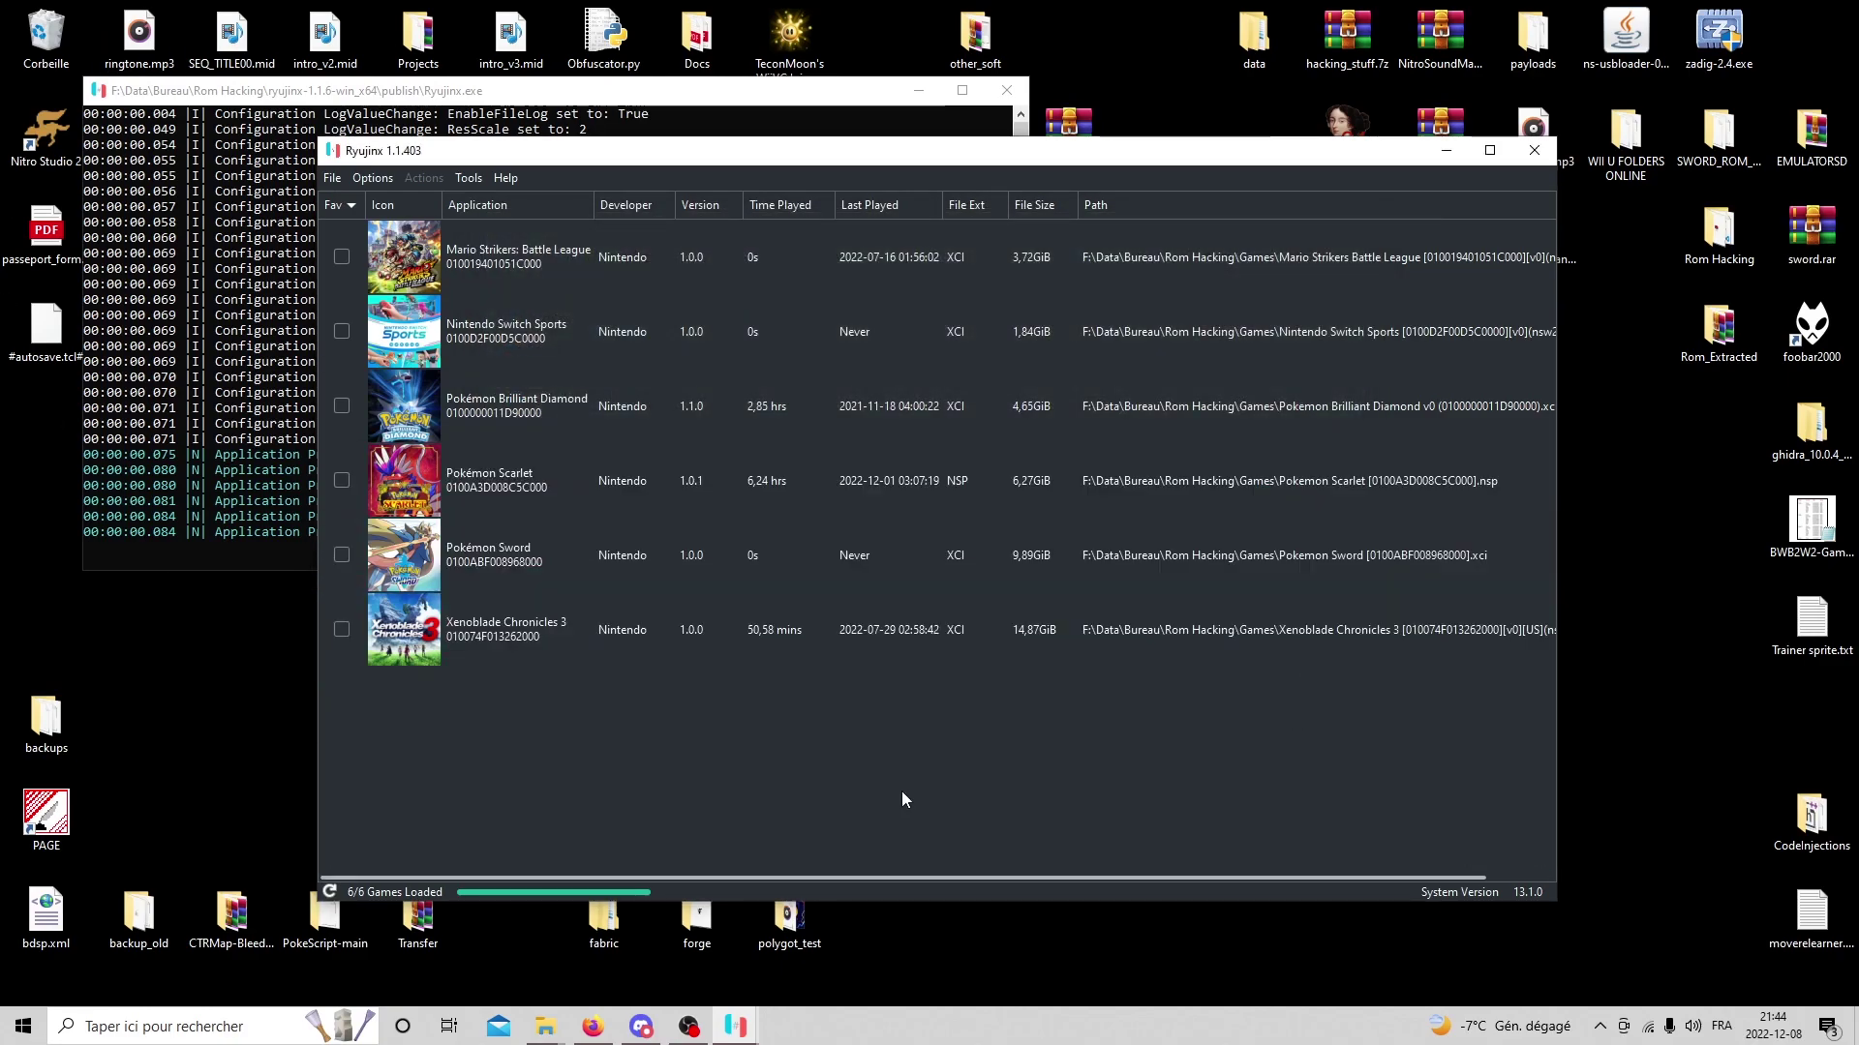
left_click(846, 402)
left_click(871, 332)
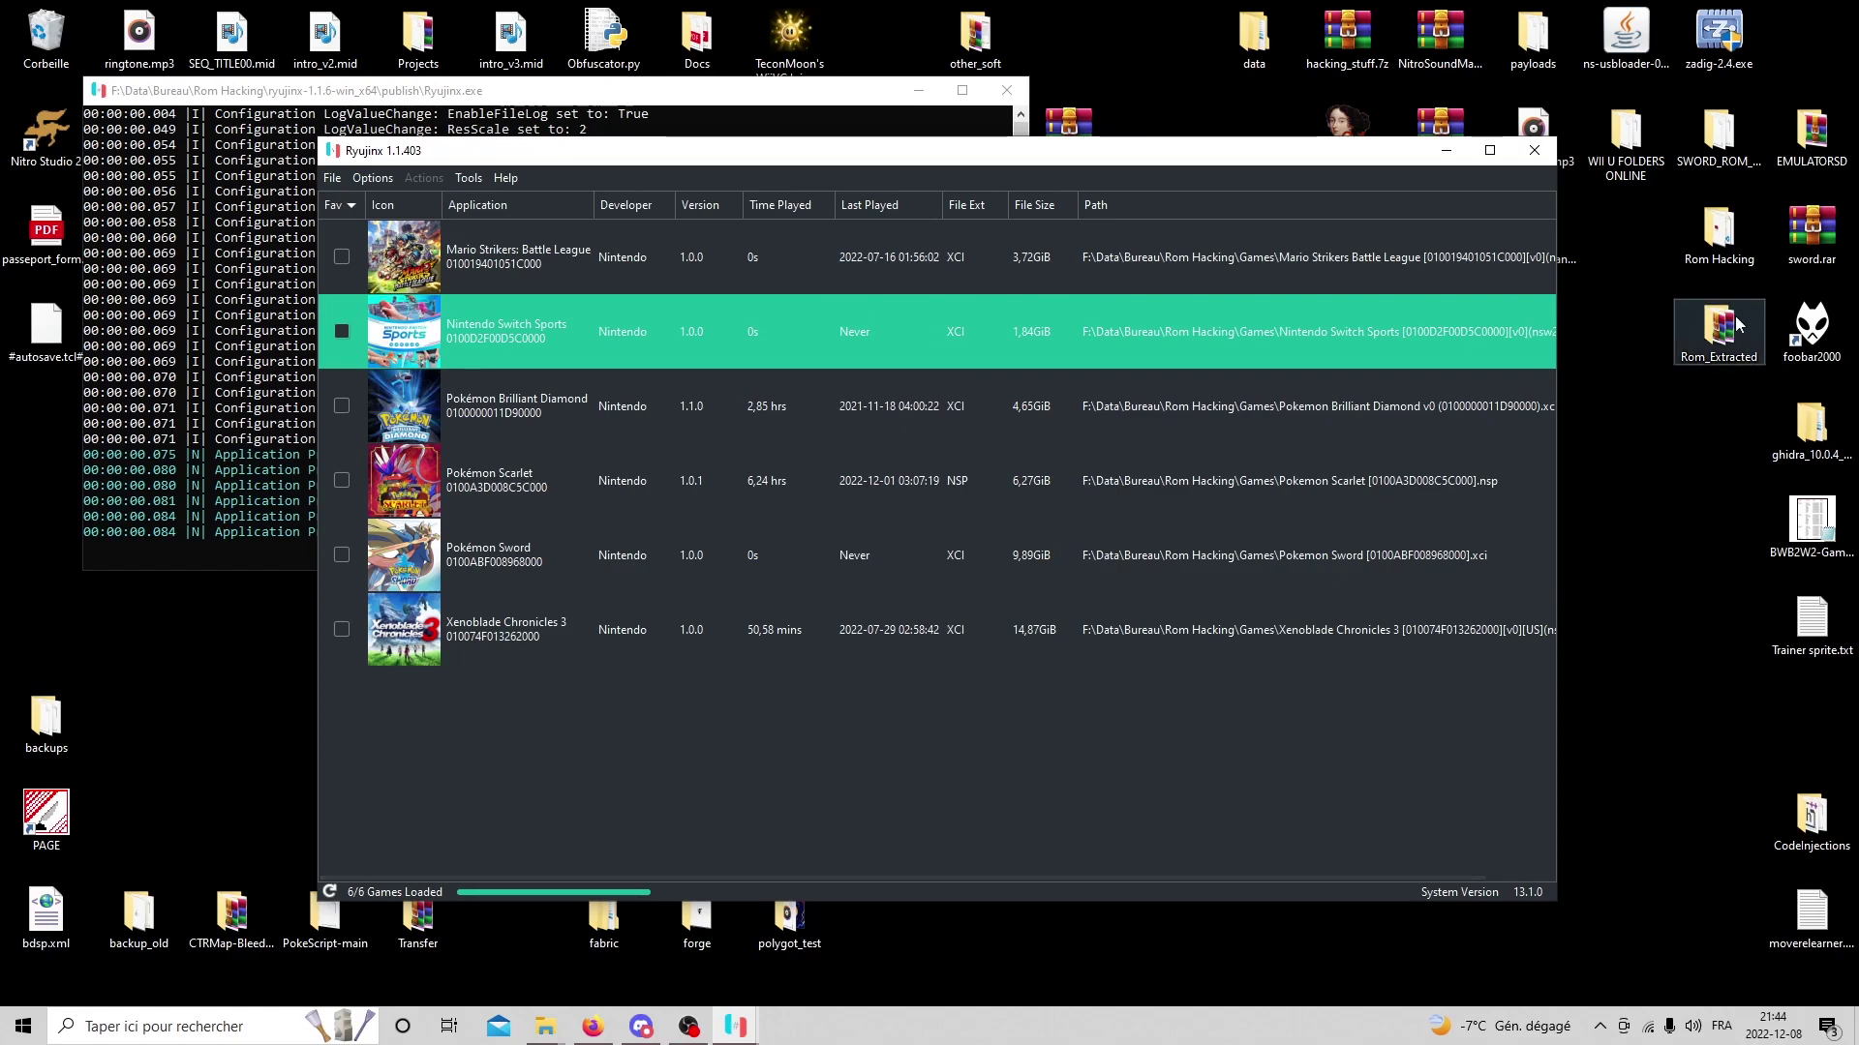
Inspect data.trpfs in the arc folder of Rom Hacking\Games\scarlet, and close that folder window and Ryujinx.
double_click(1718, 233)
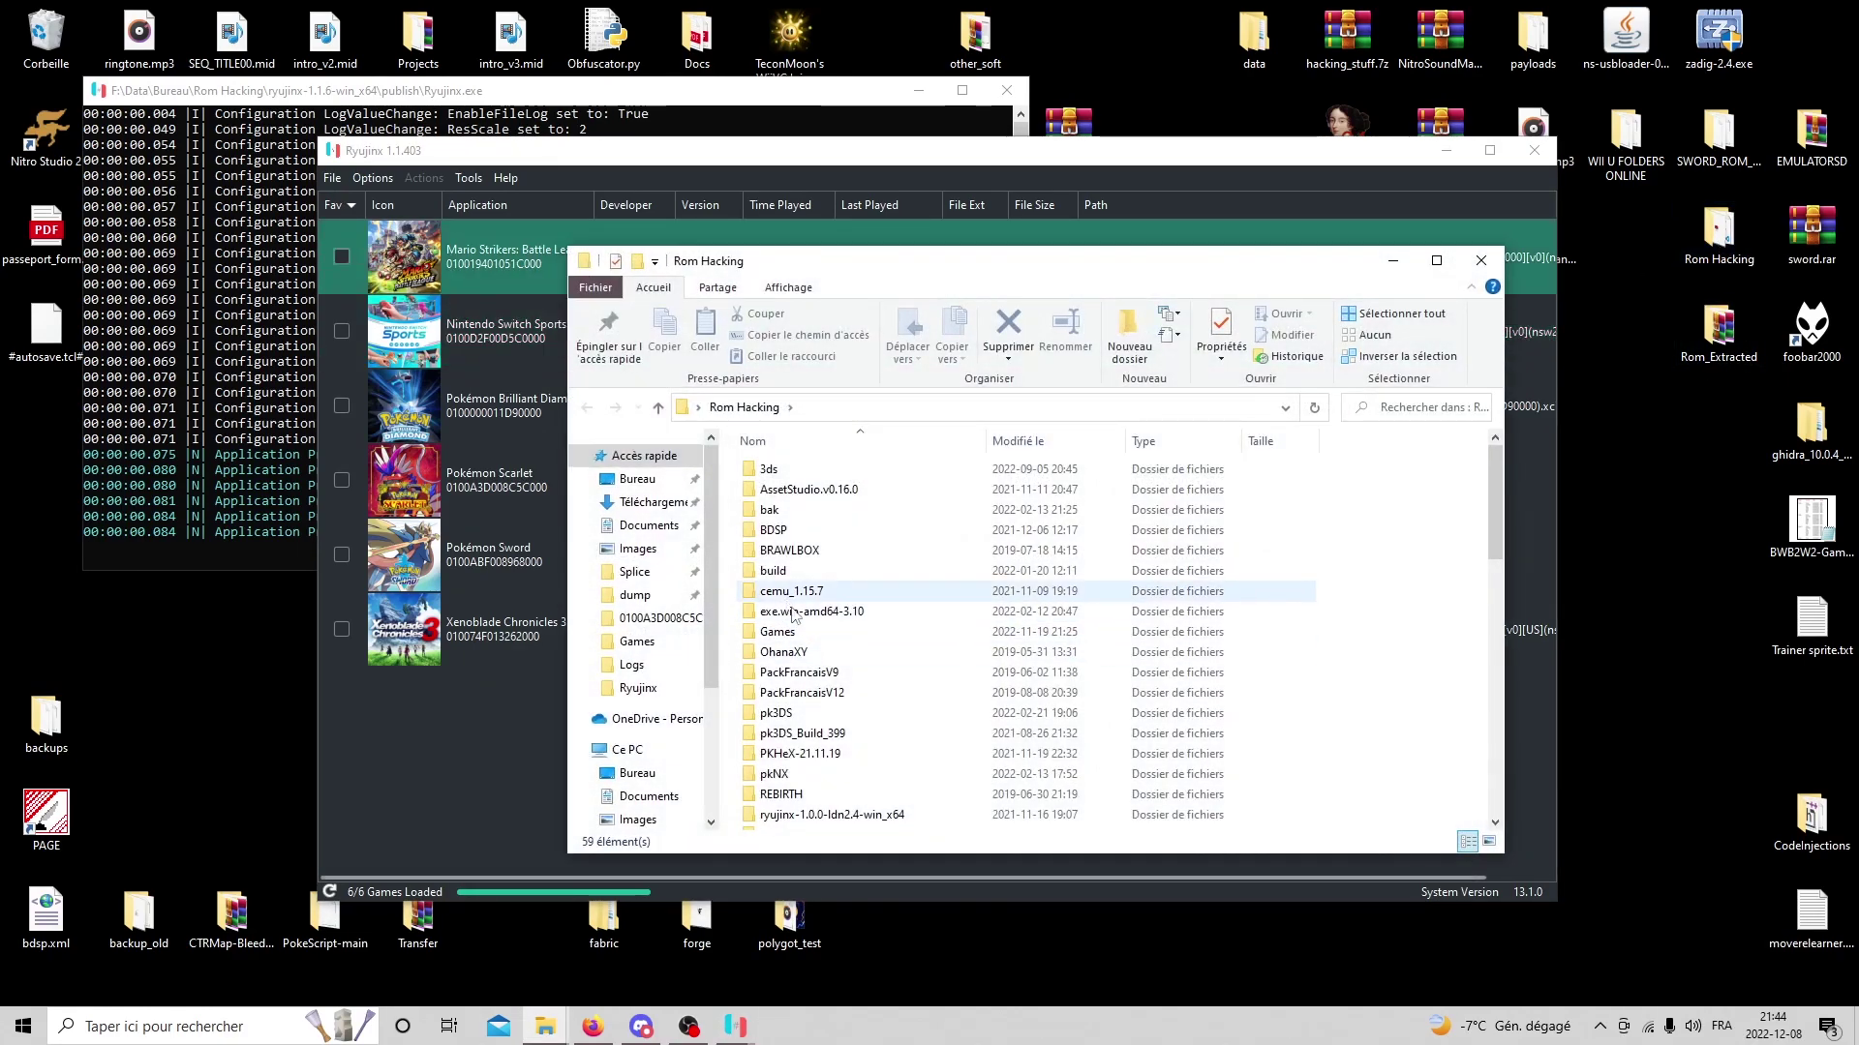
left_click(779, 632)
double_click(779, 632)
double_click(804, 470)
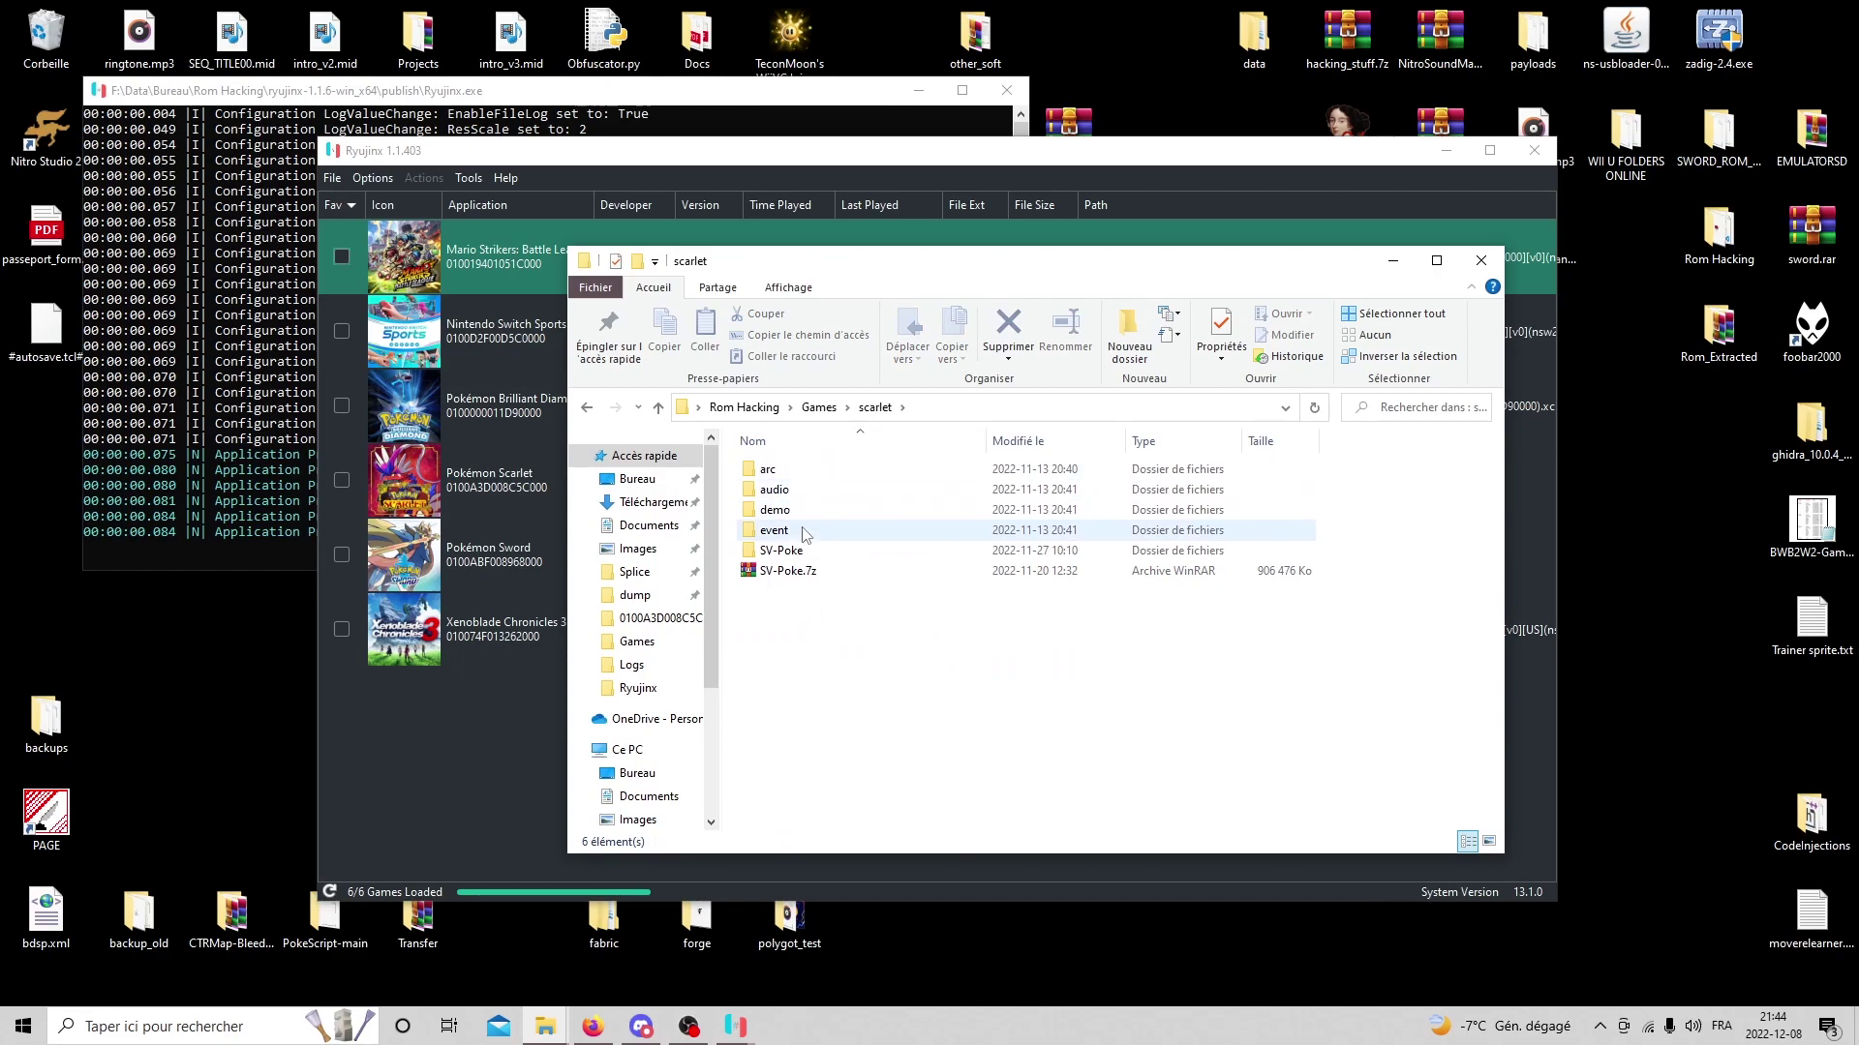
double_click(811, 470)
mouse_move(1362, 523)
left_mouse_down()
mouse_move(979, 473)
mouse_move(1369, 514)
left_mouse_up()
left_click(891, 492)
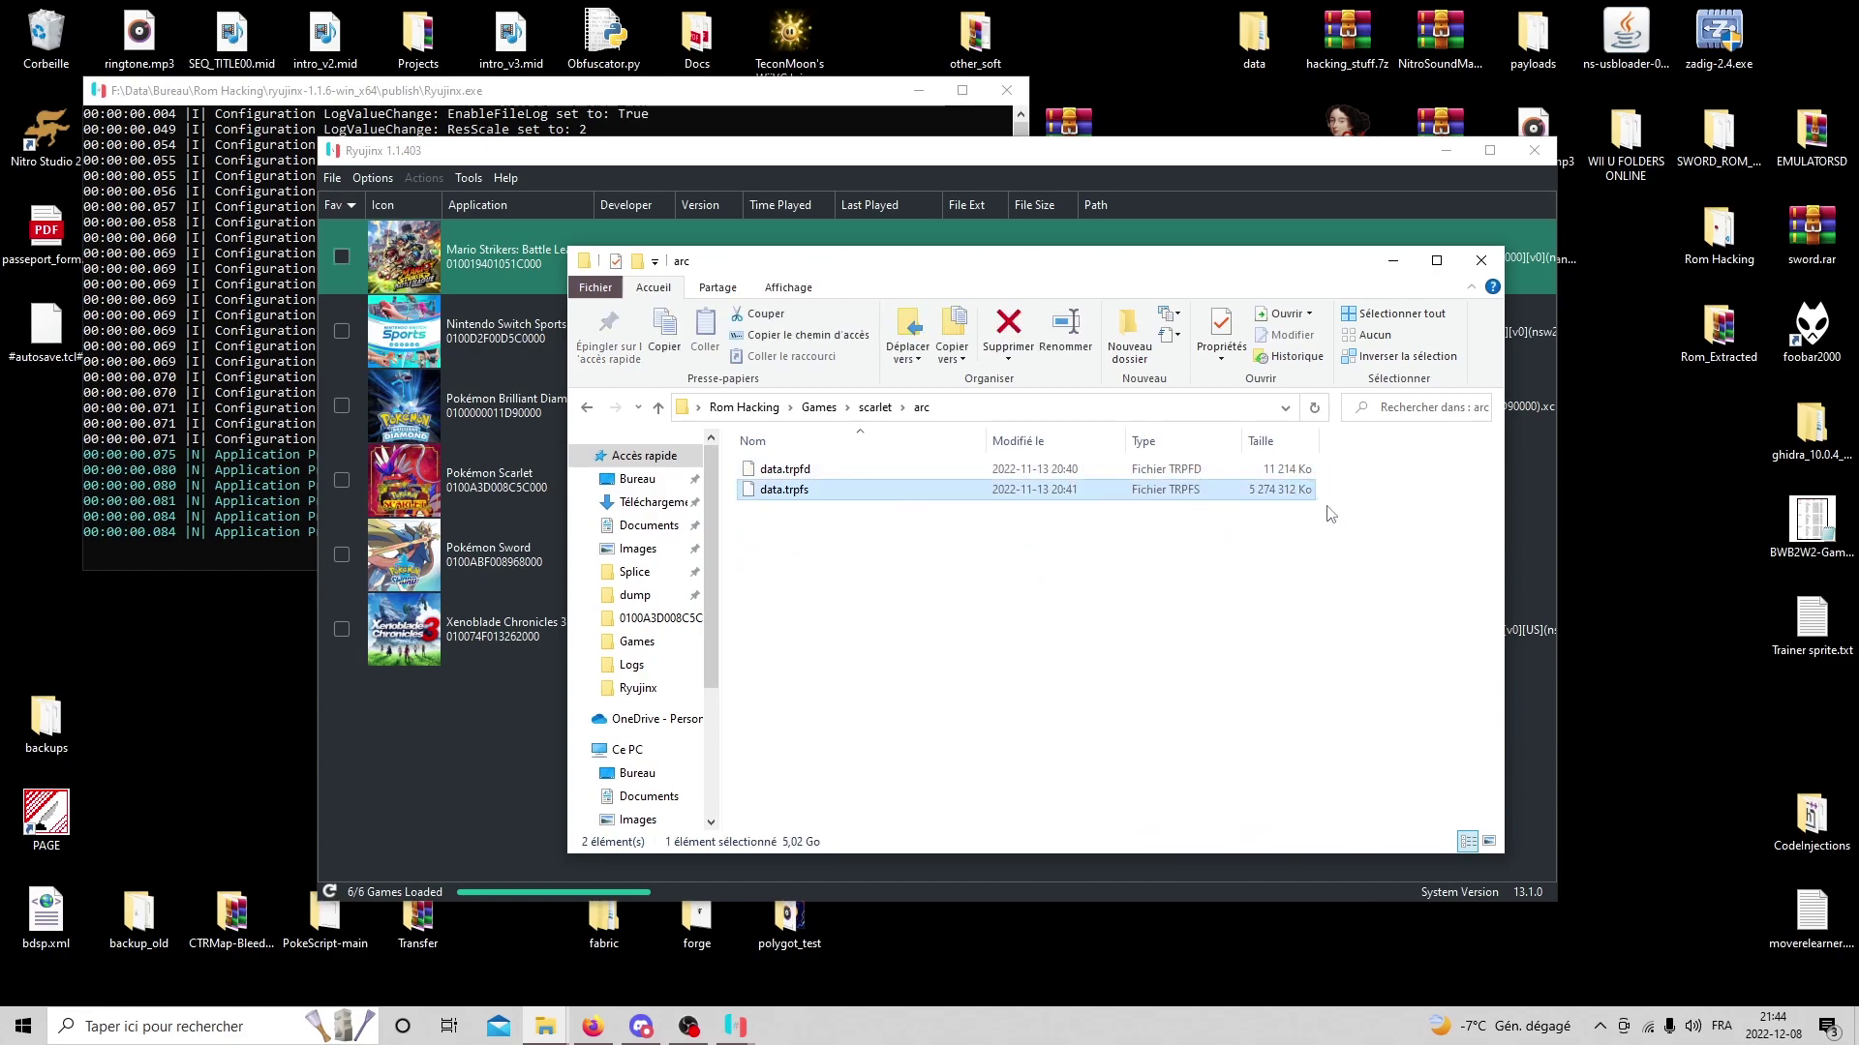
left_click(1481, 260)
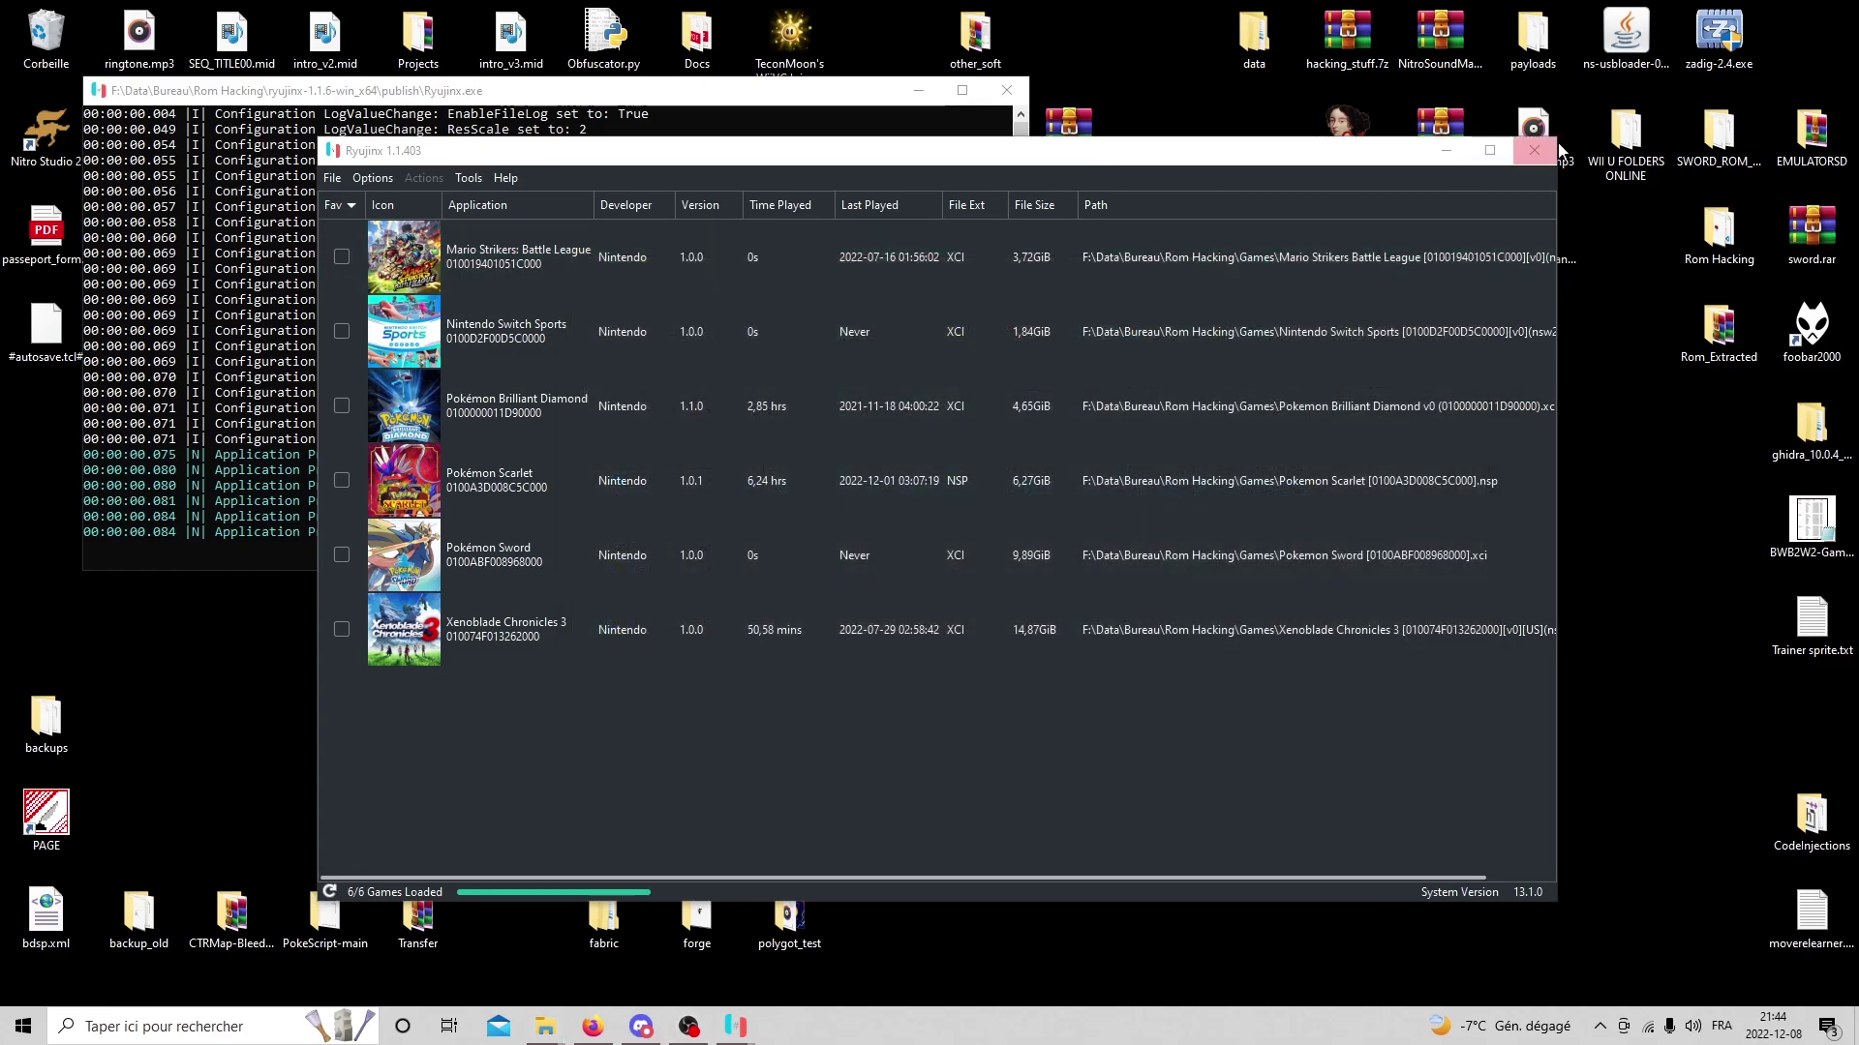
left_click(1534, 150)
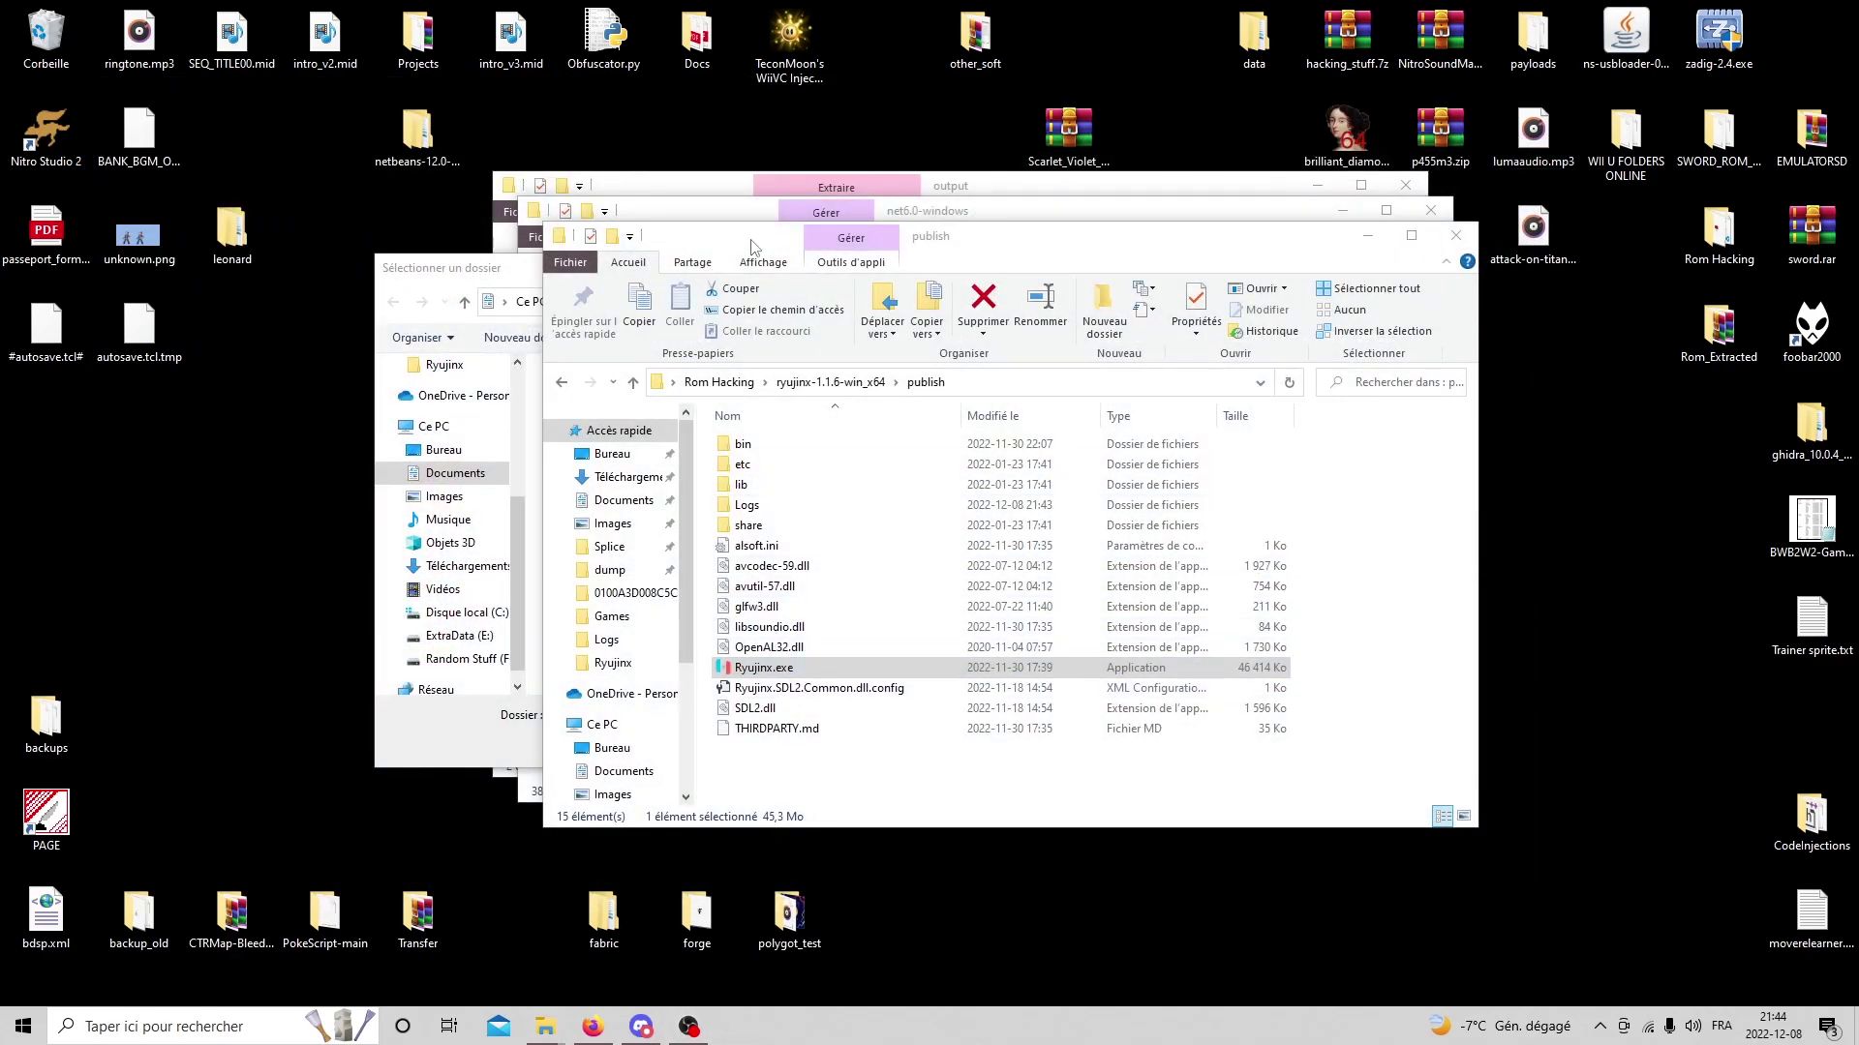
Return to the pending folder selection and choose the scarlet folder in Rom Hacking\Games on the desktop as the game's RomFS folder.
left_click_drag(752, 244, 1353, 333)
left_click(808, 280)
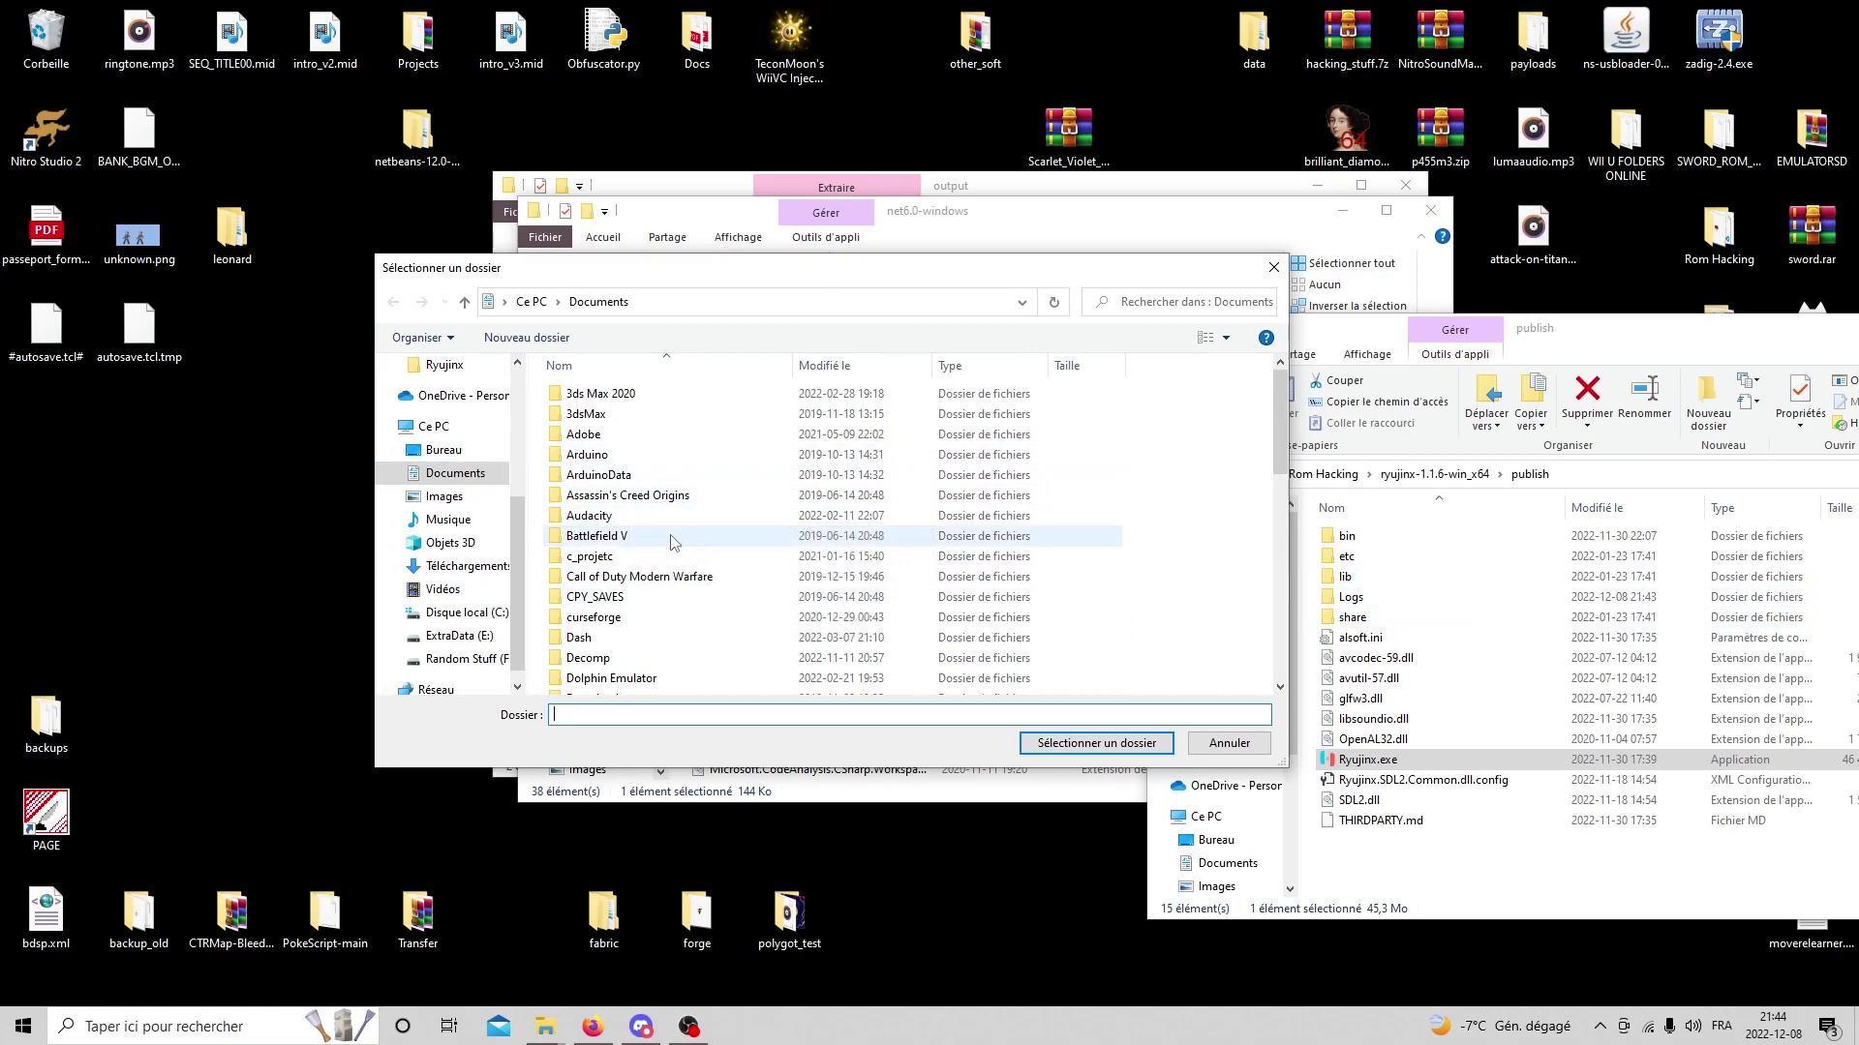
left_click(443, 450)
scroll(910, 523, "down", 2)
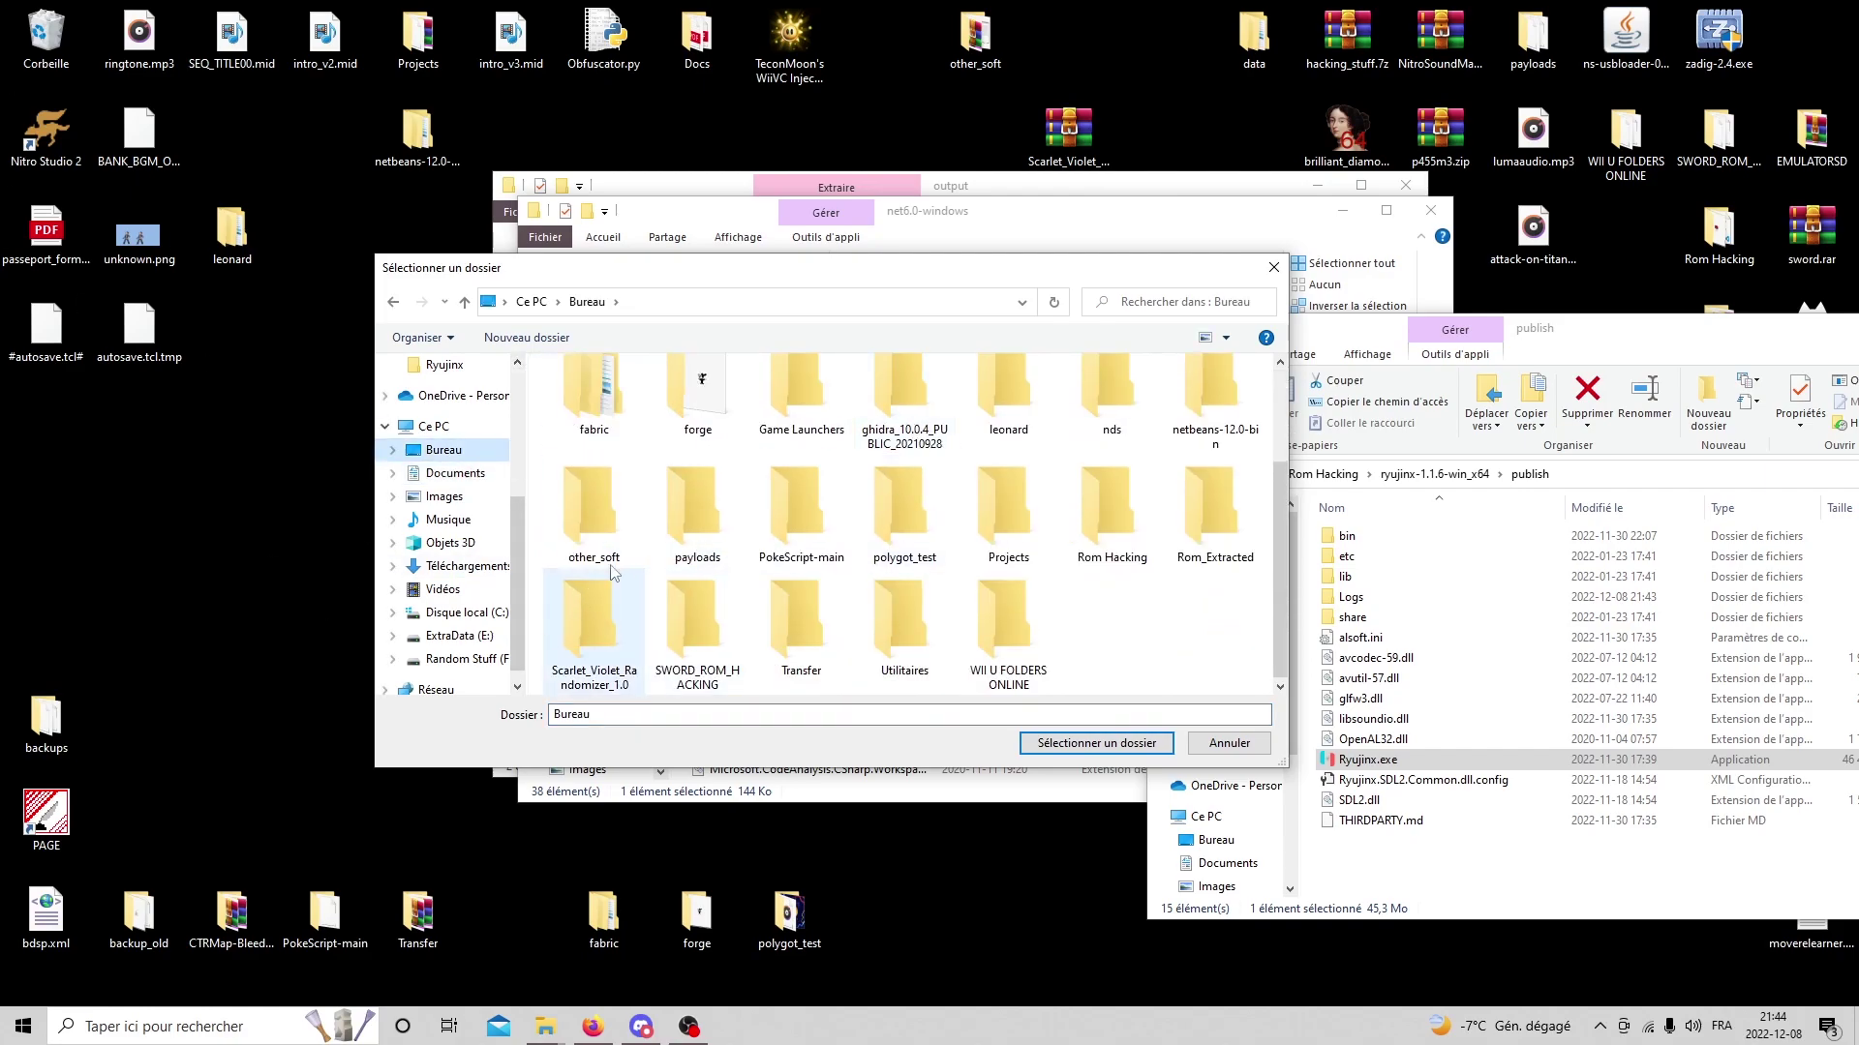
double_click(1111, 508)
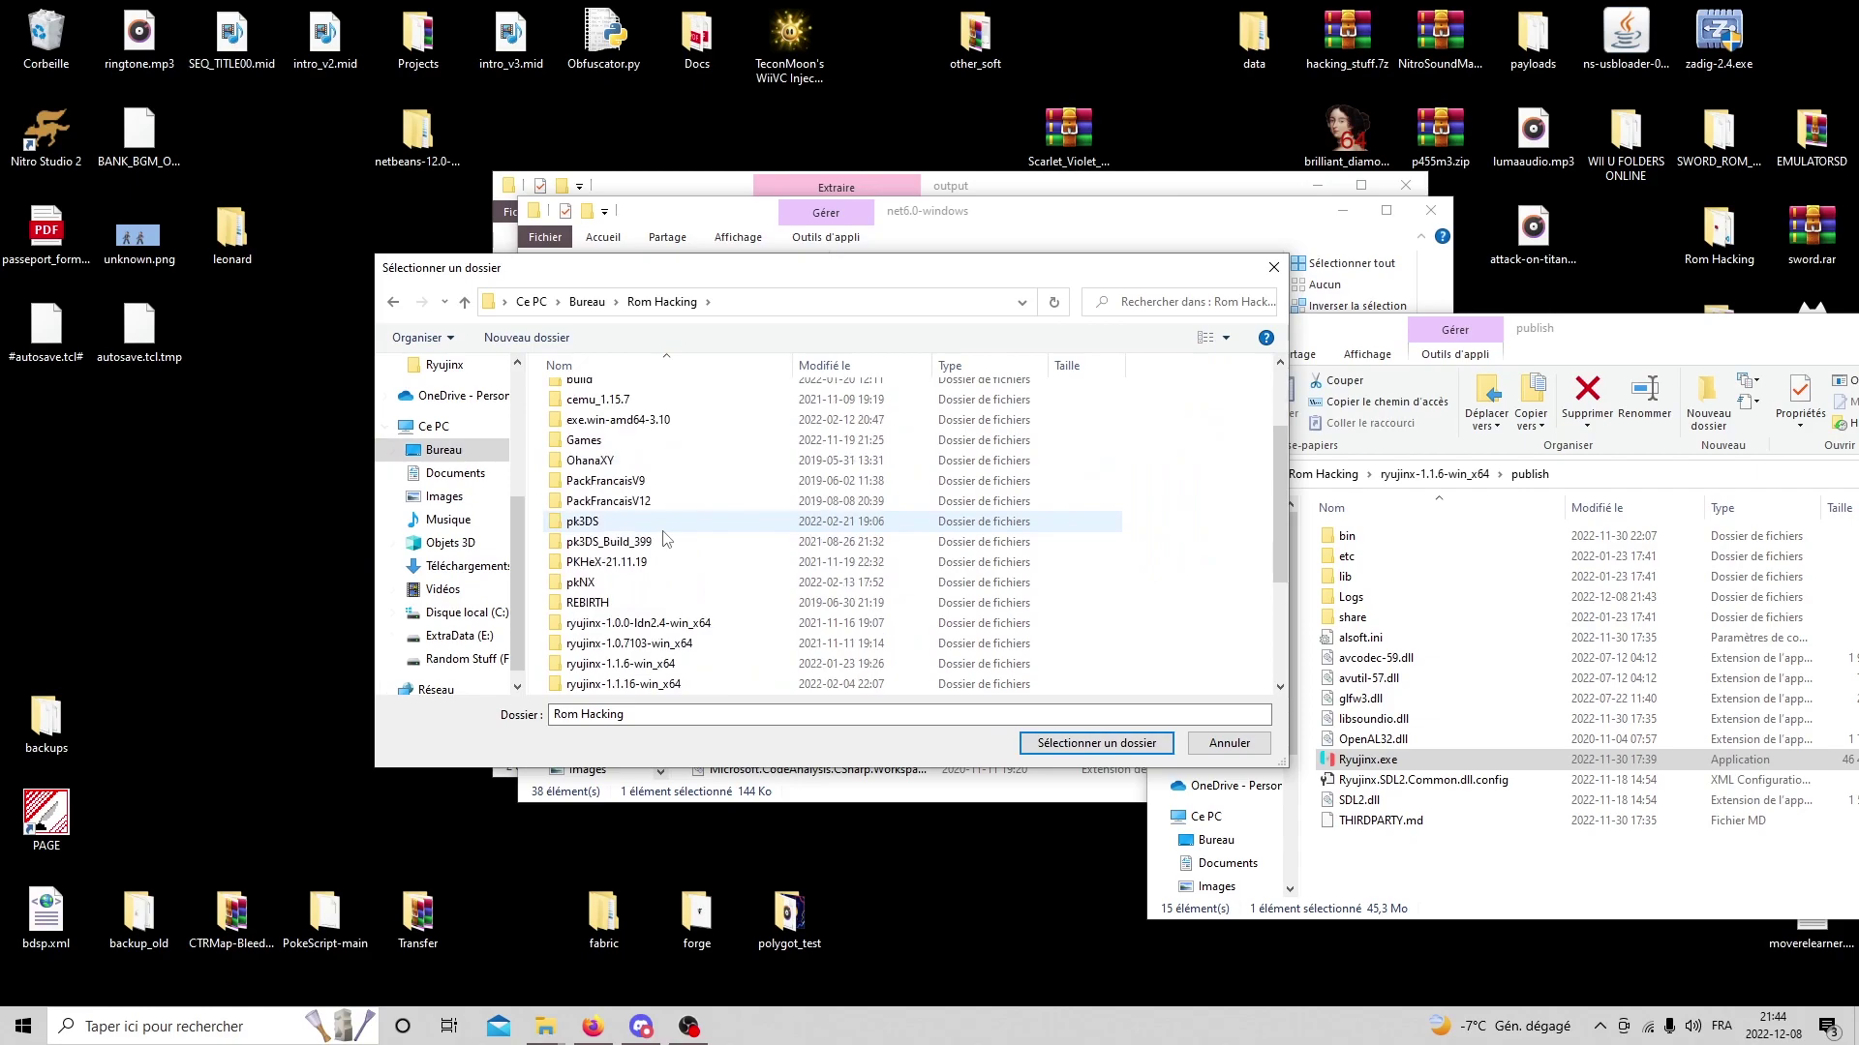
scroll(620, 503, "up", 2)
double_click(590, 490)
double_click(600, 394)
left_click(1097, 744)
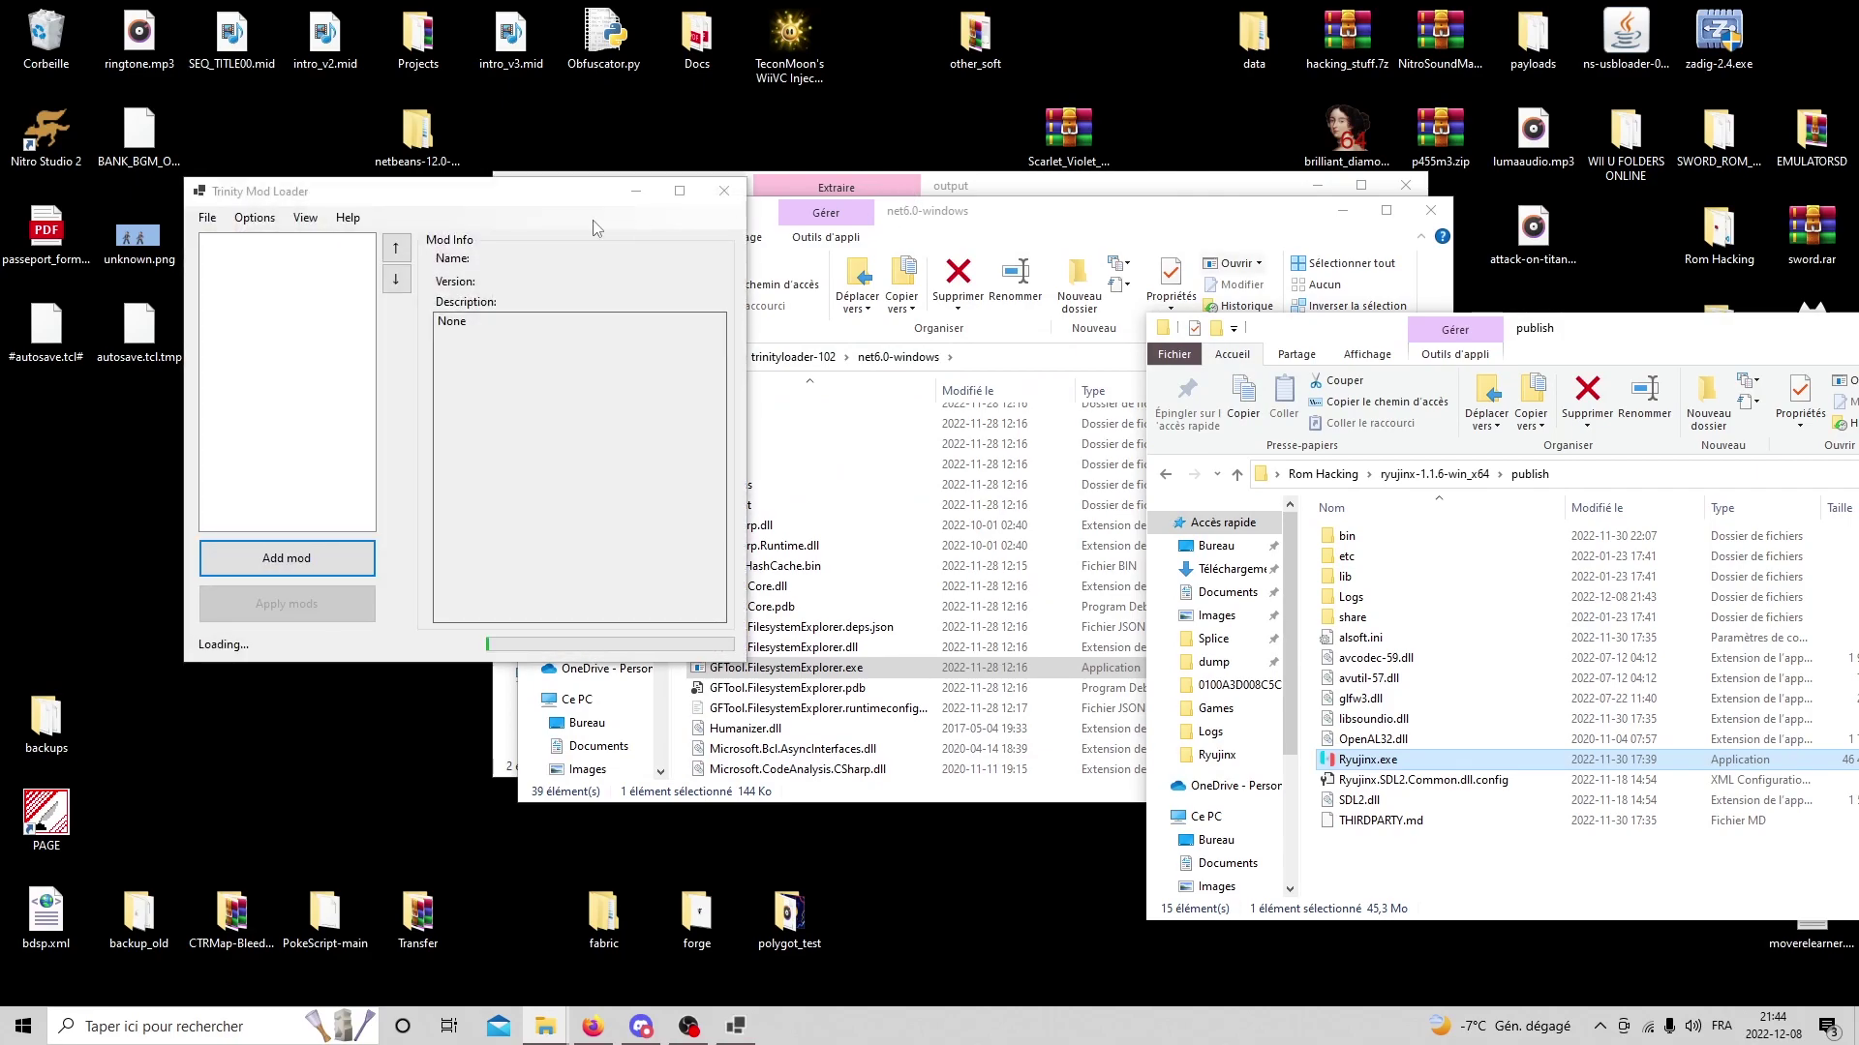
Add randomizer.zip from the output folder of Scarlet_Violet_Randomizer_1.0 to the mod list and enable it.
left_click_drag(419, 194, 828, 298)
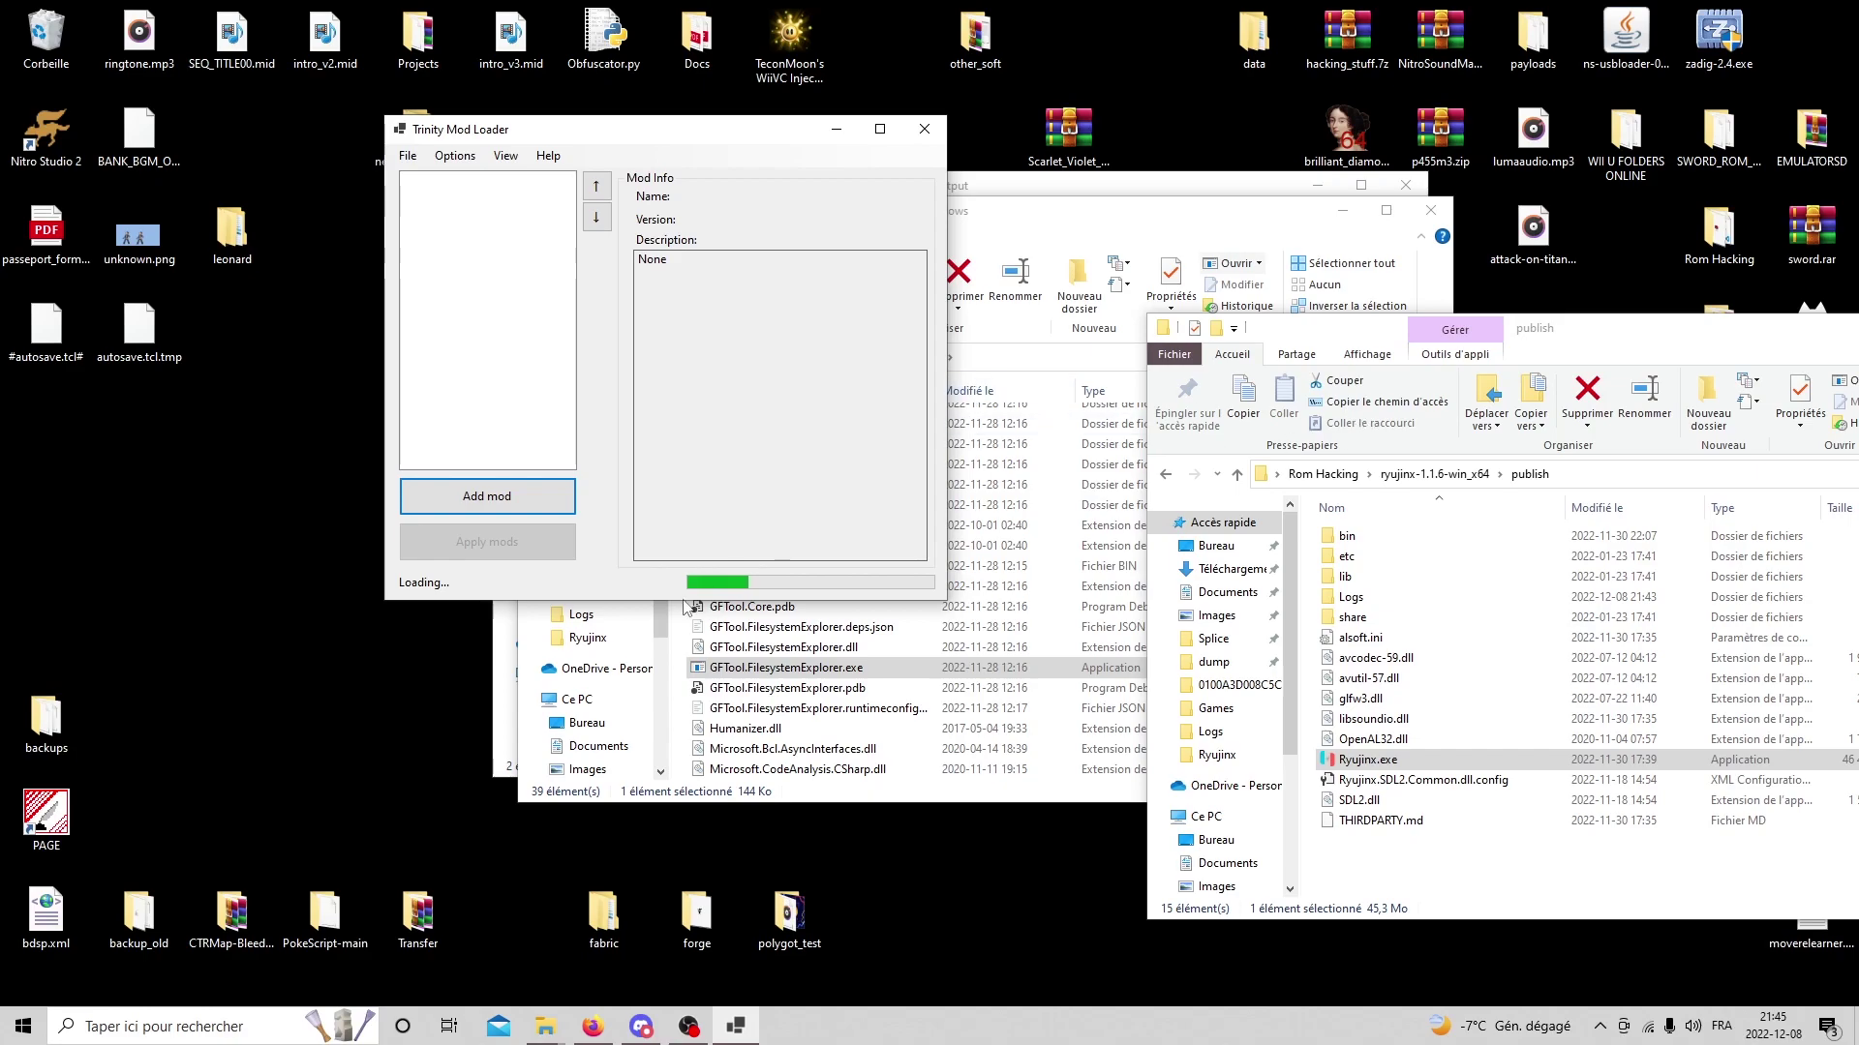
left_click(507, 505)
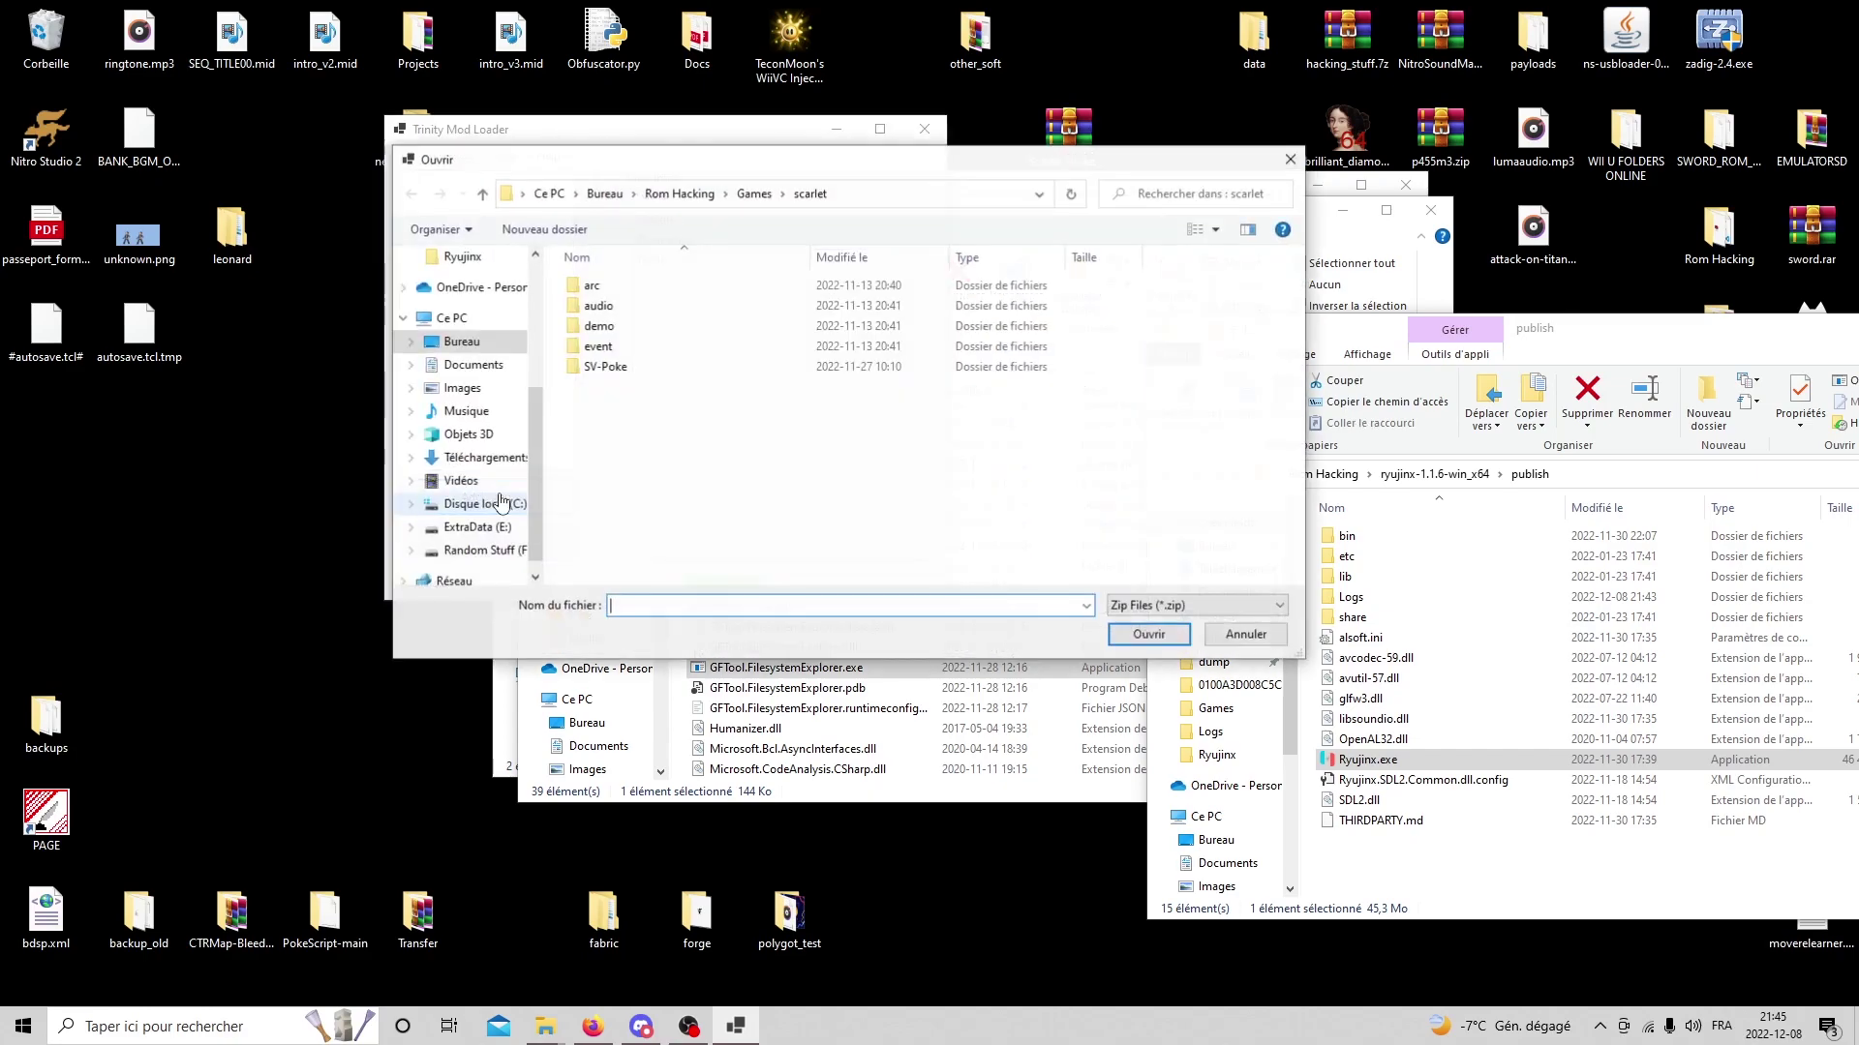
left_click(604, 194)
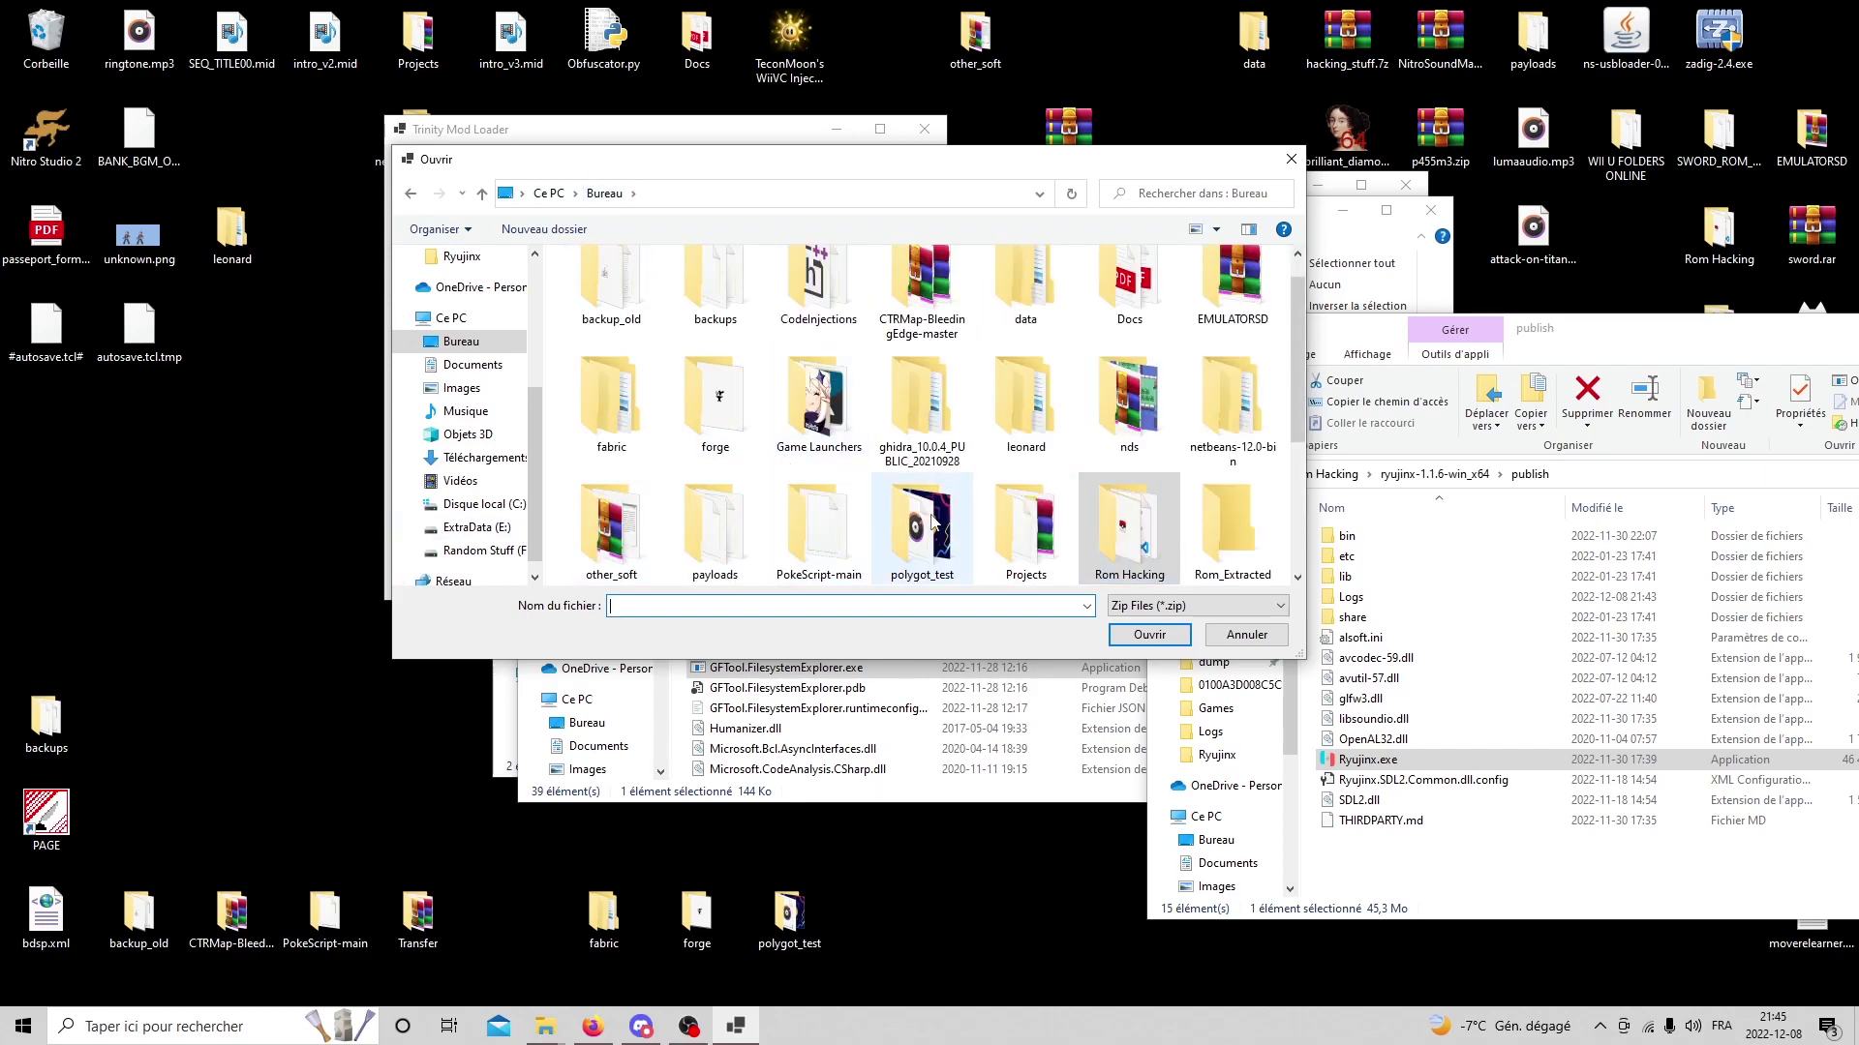
scroll(910, 472, "down", 1)
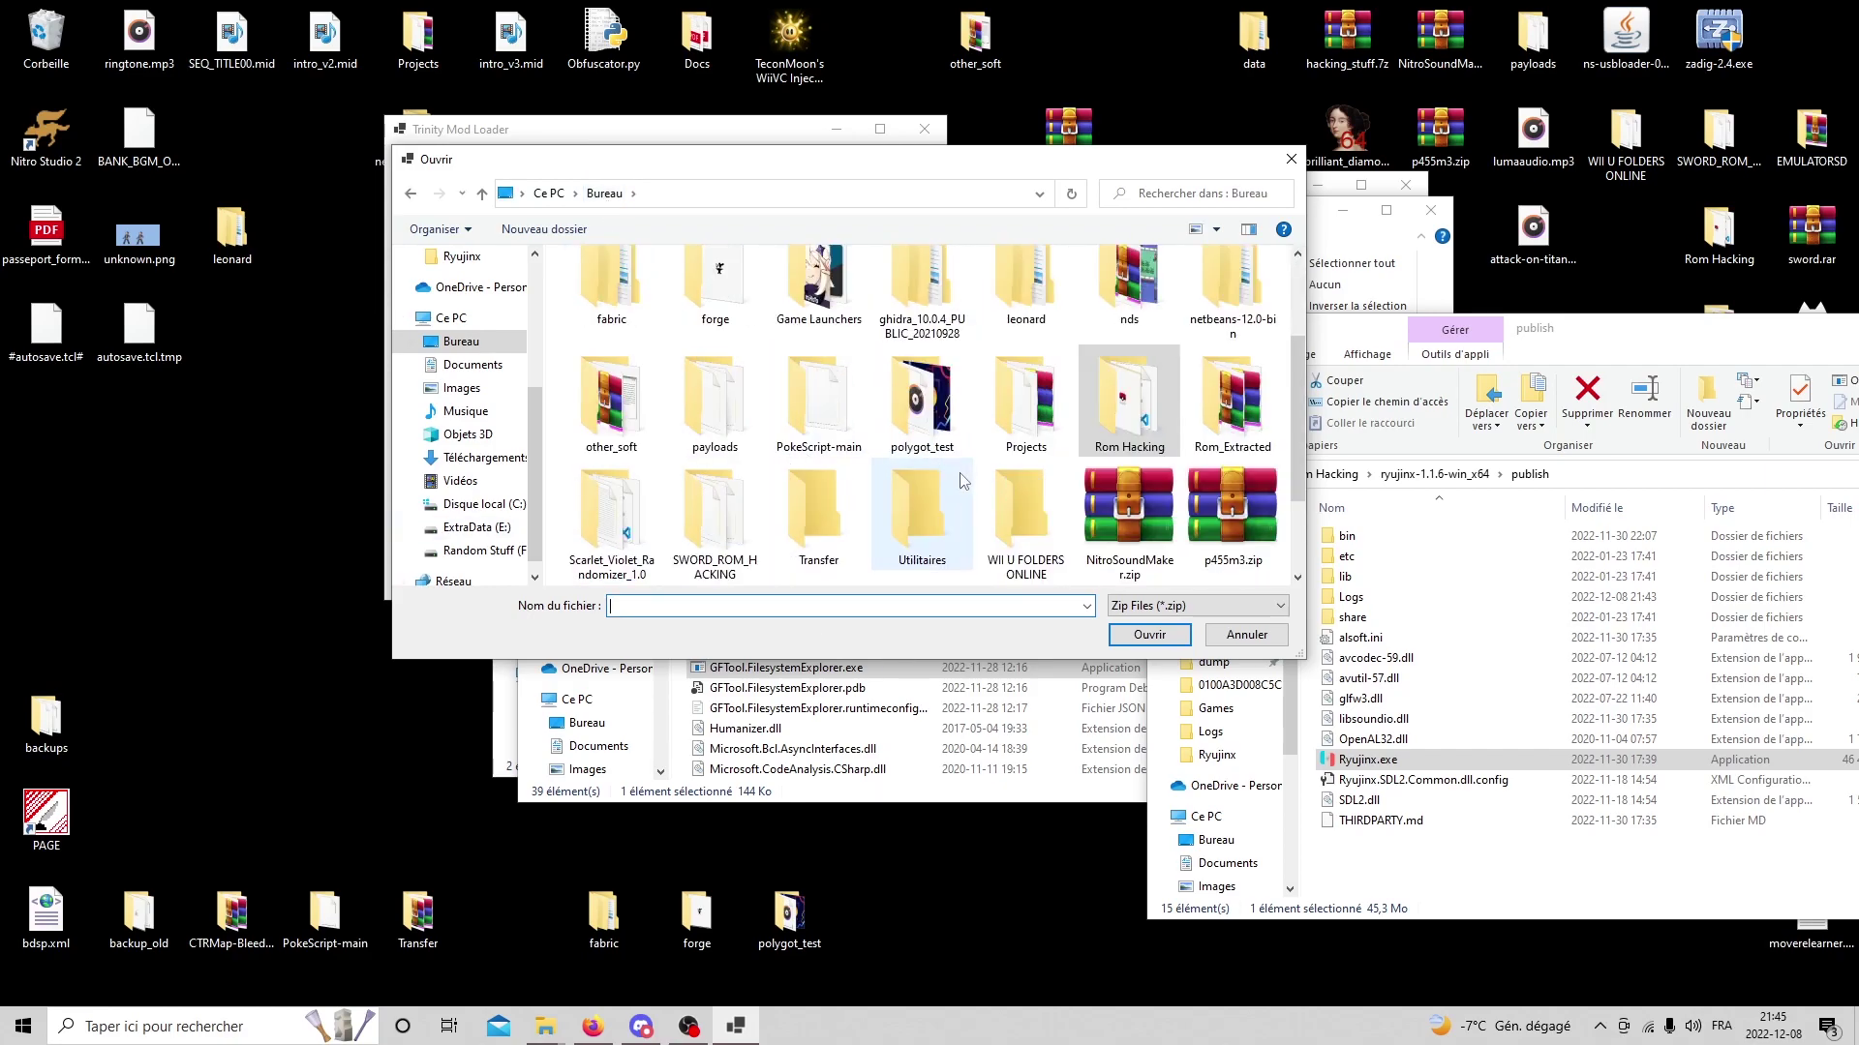
double_click(639, 513)
double_click(668, 308)
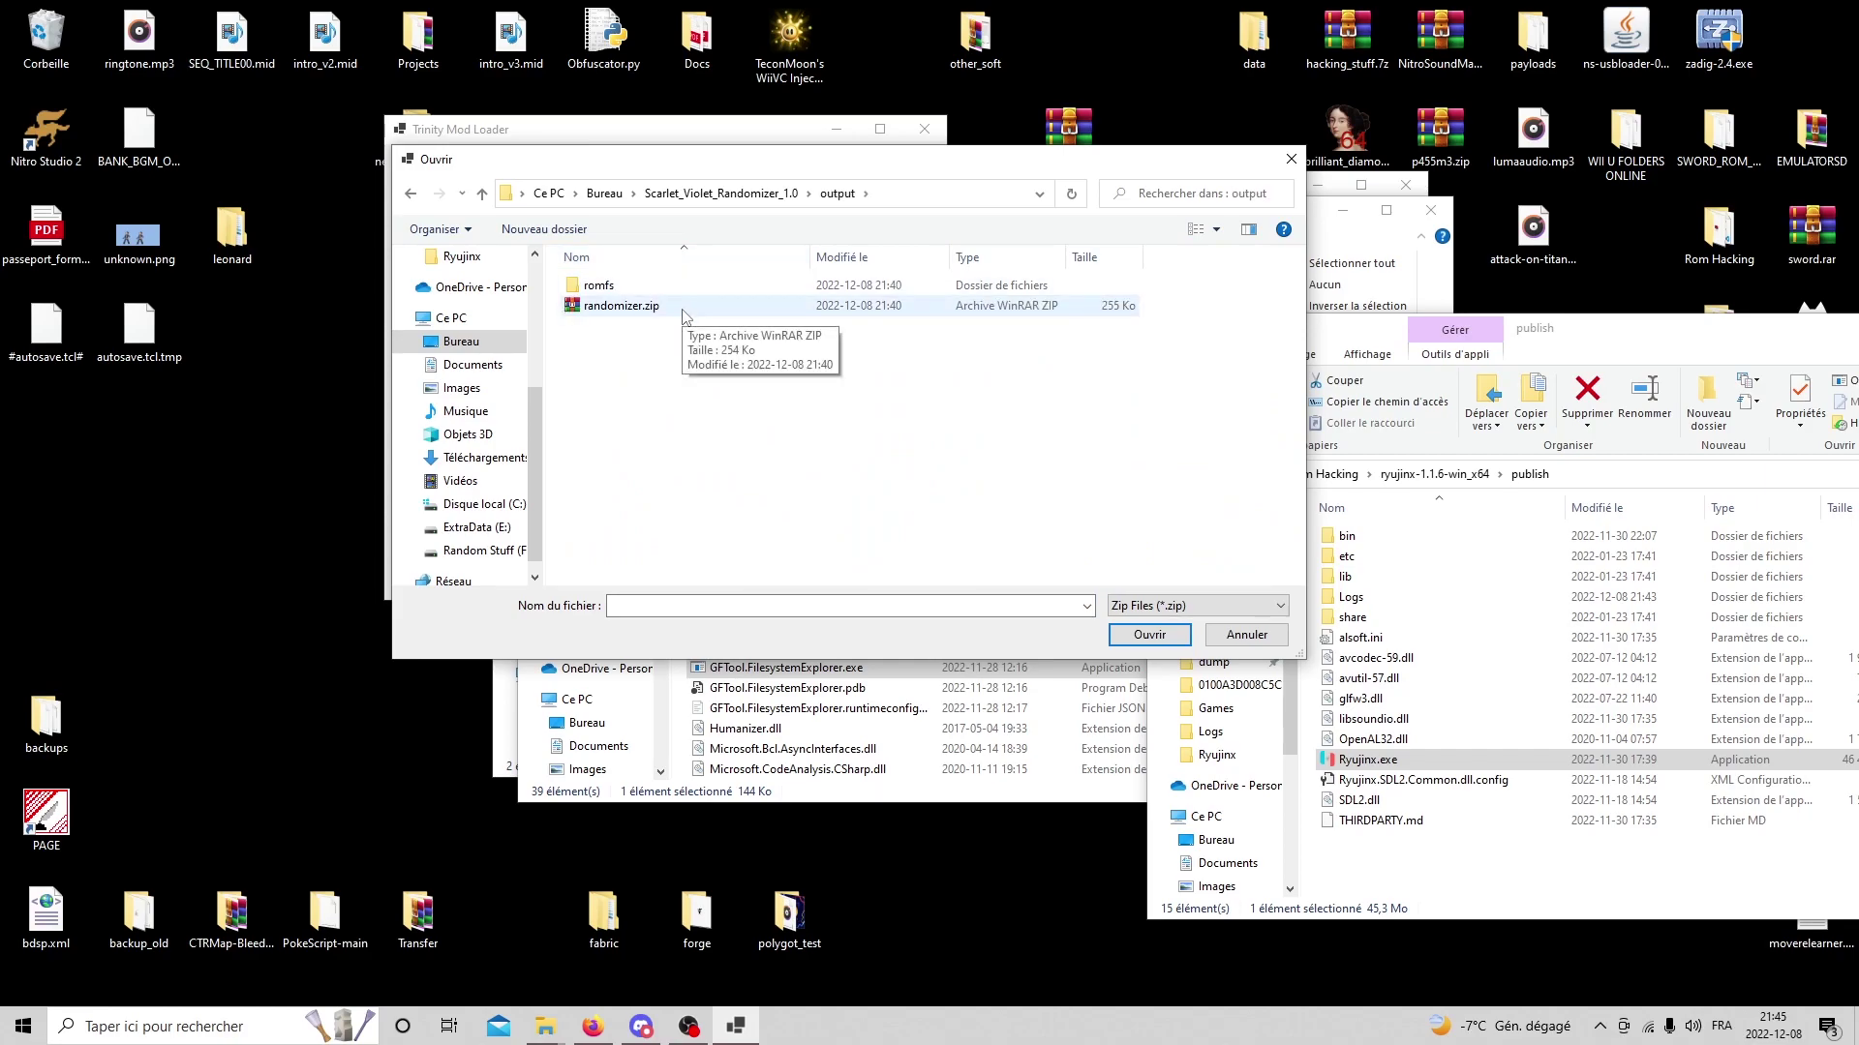
double_click(678, 307)
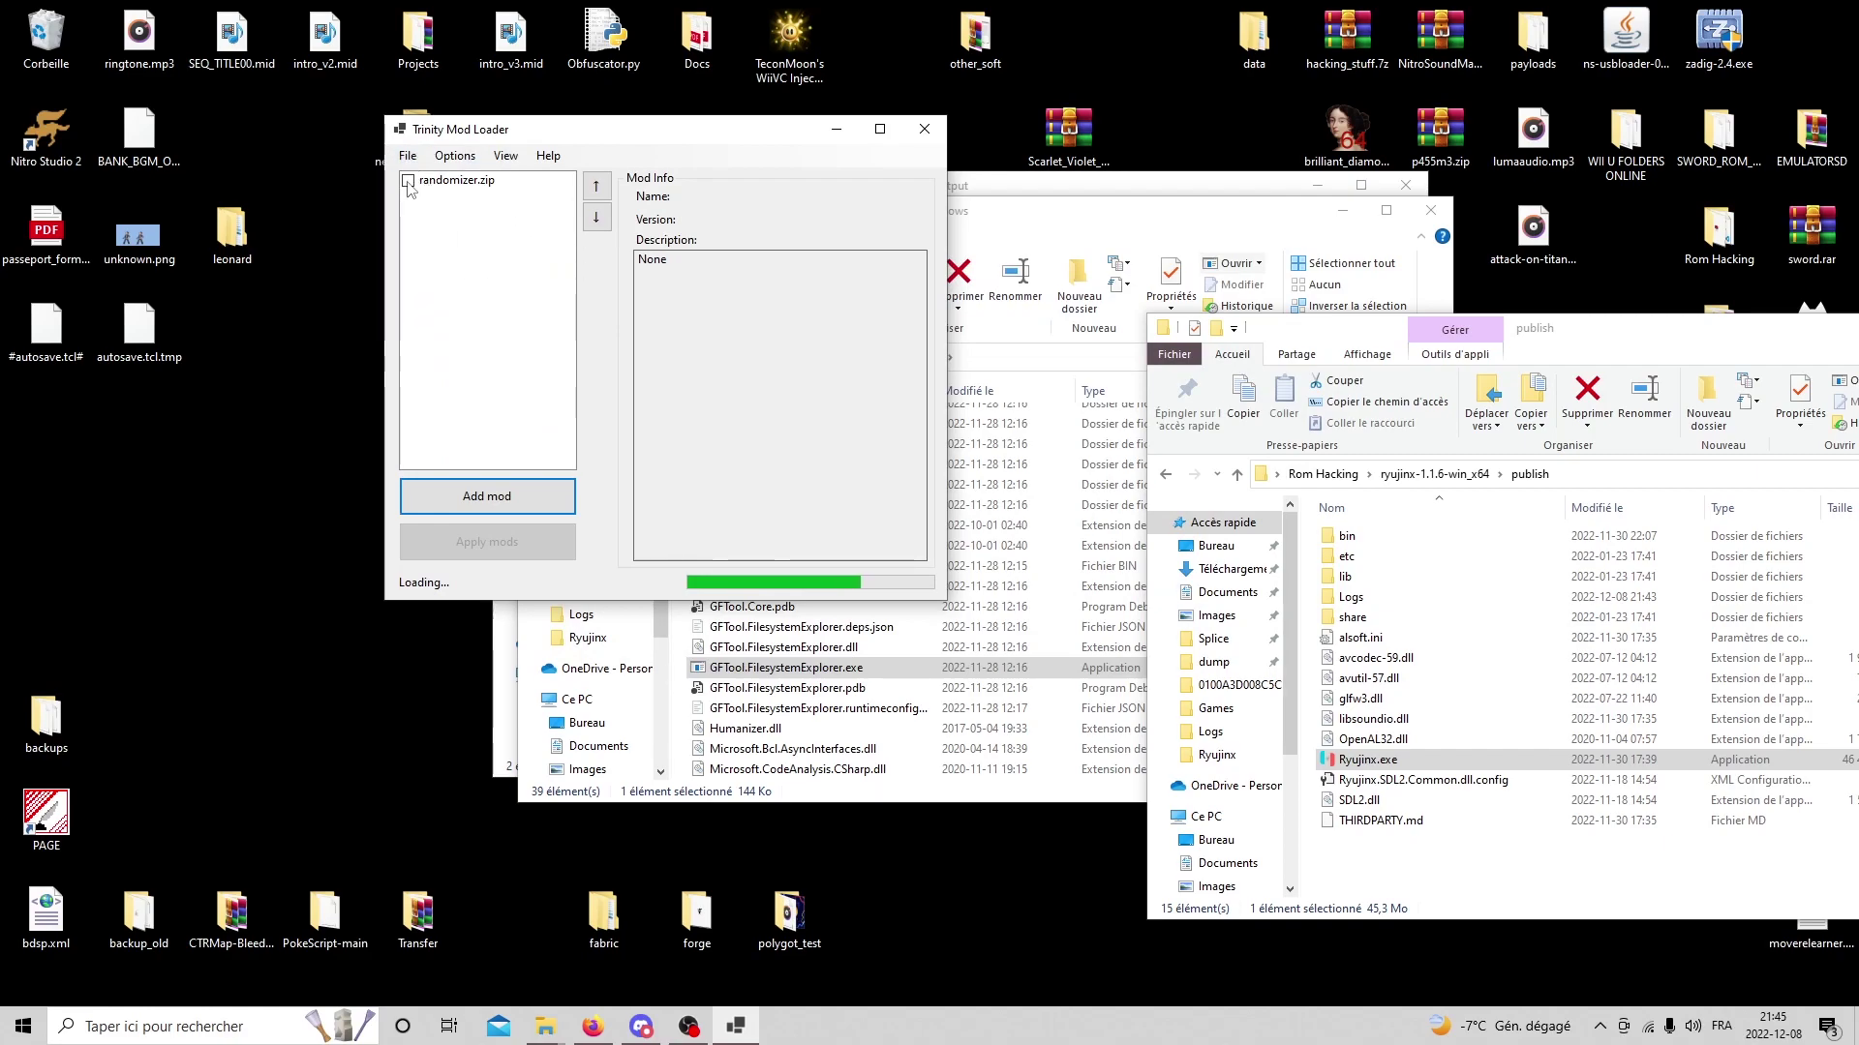
left_click(407, 182)
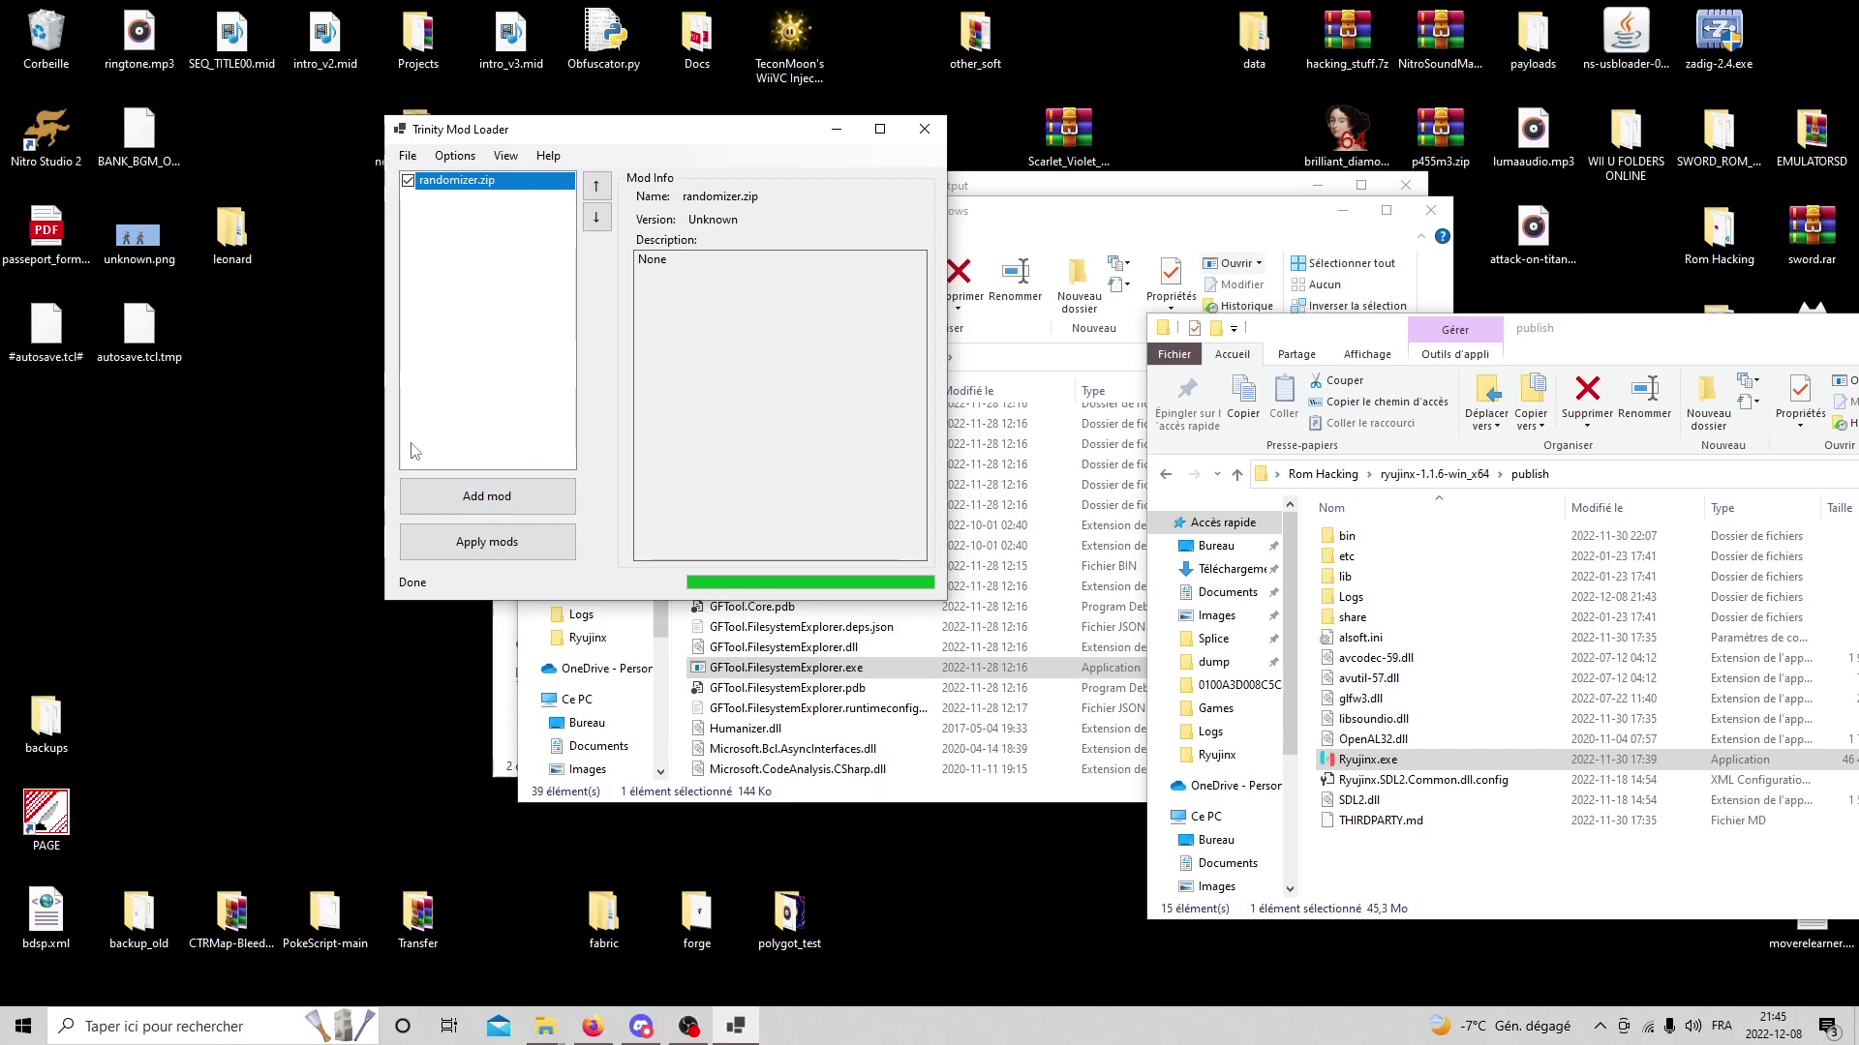
Create a modpack folder in Scarlet_Violet_Randomizer_1.0, set it as the output folder and apply the mods to it.
left_click(407, 156)
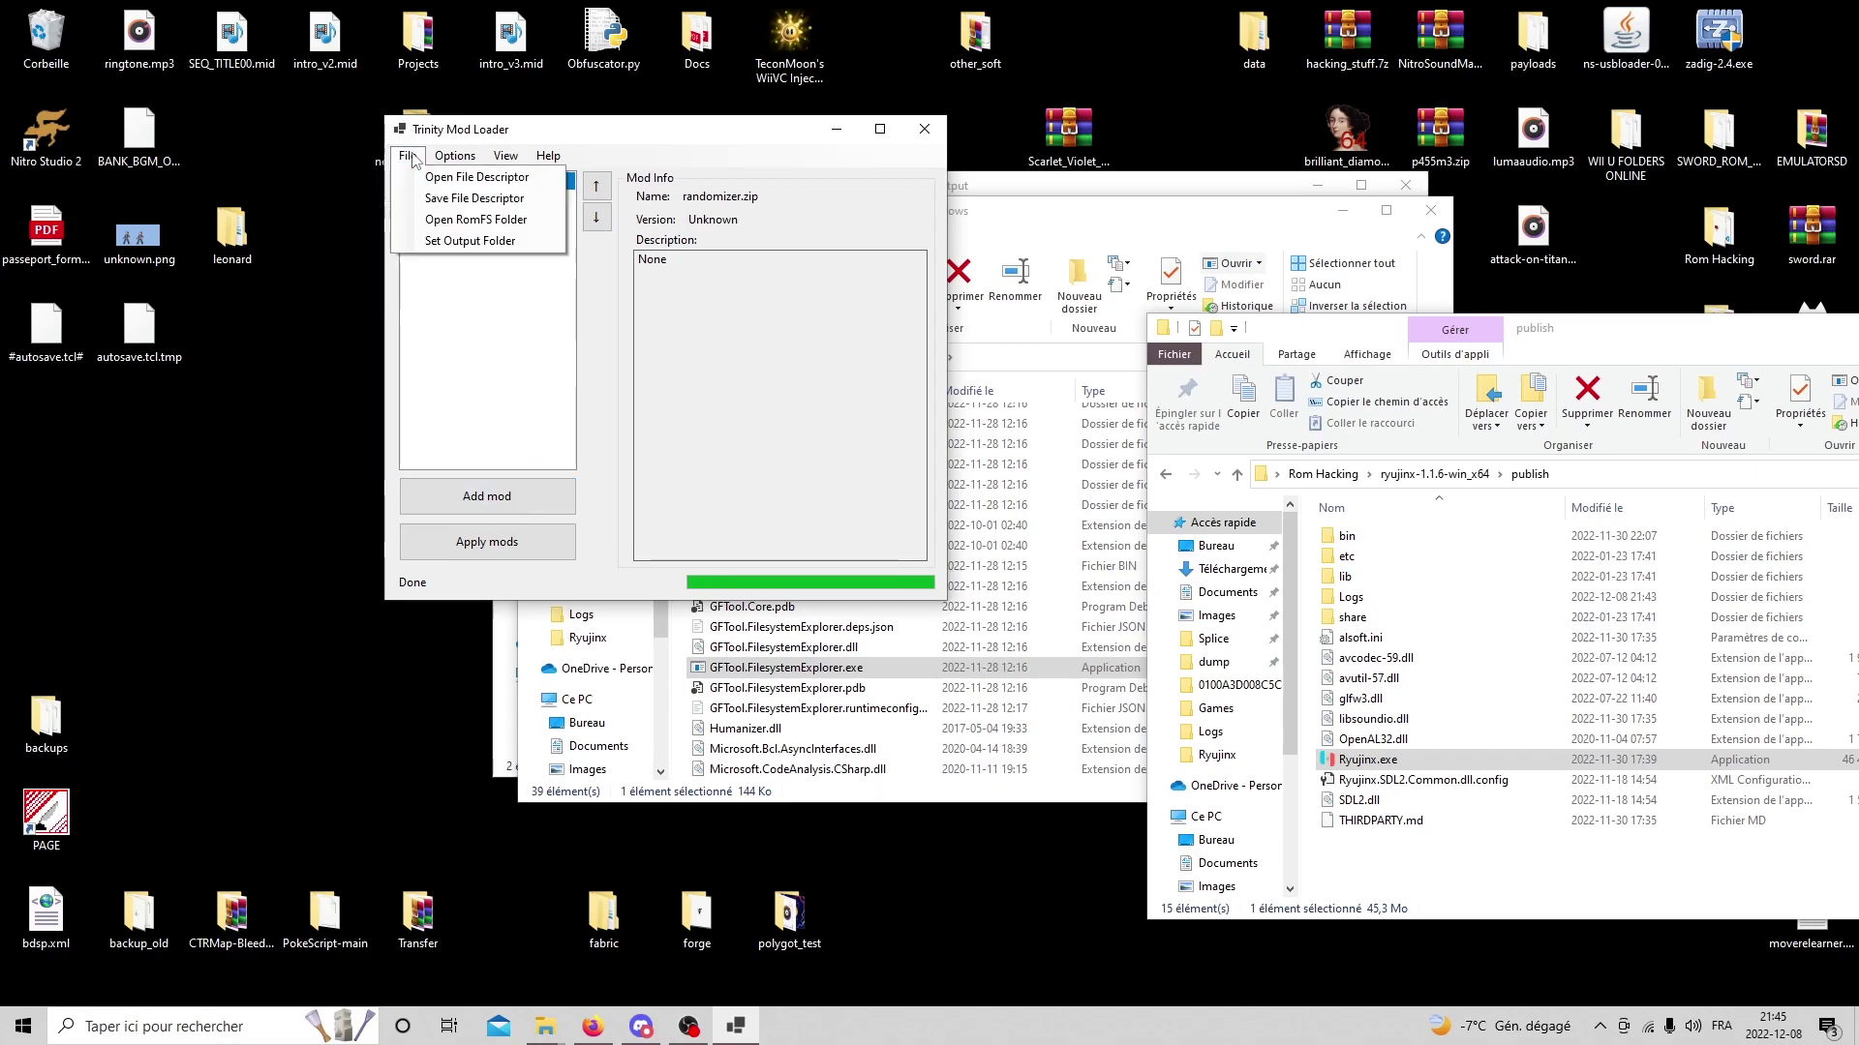
left_click(472, 241)
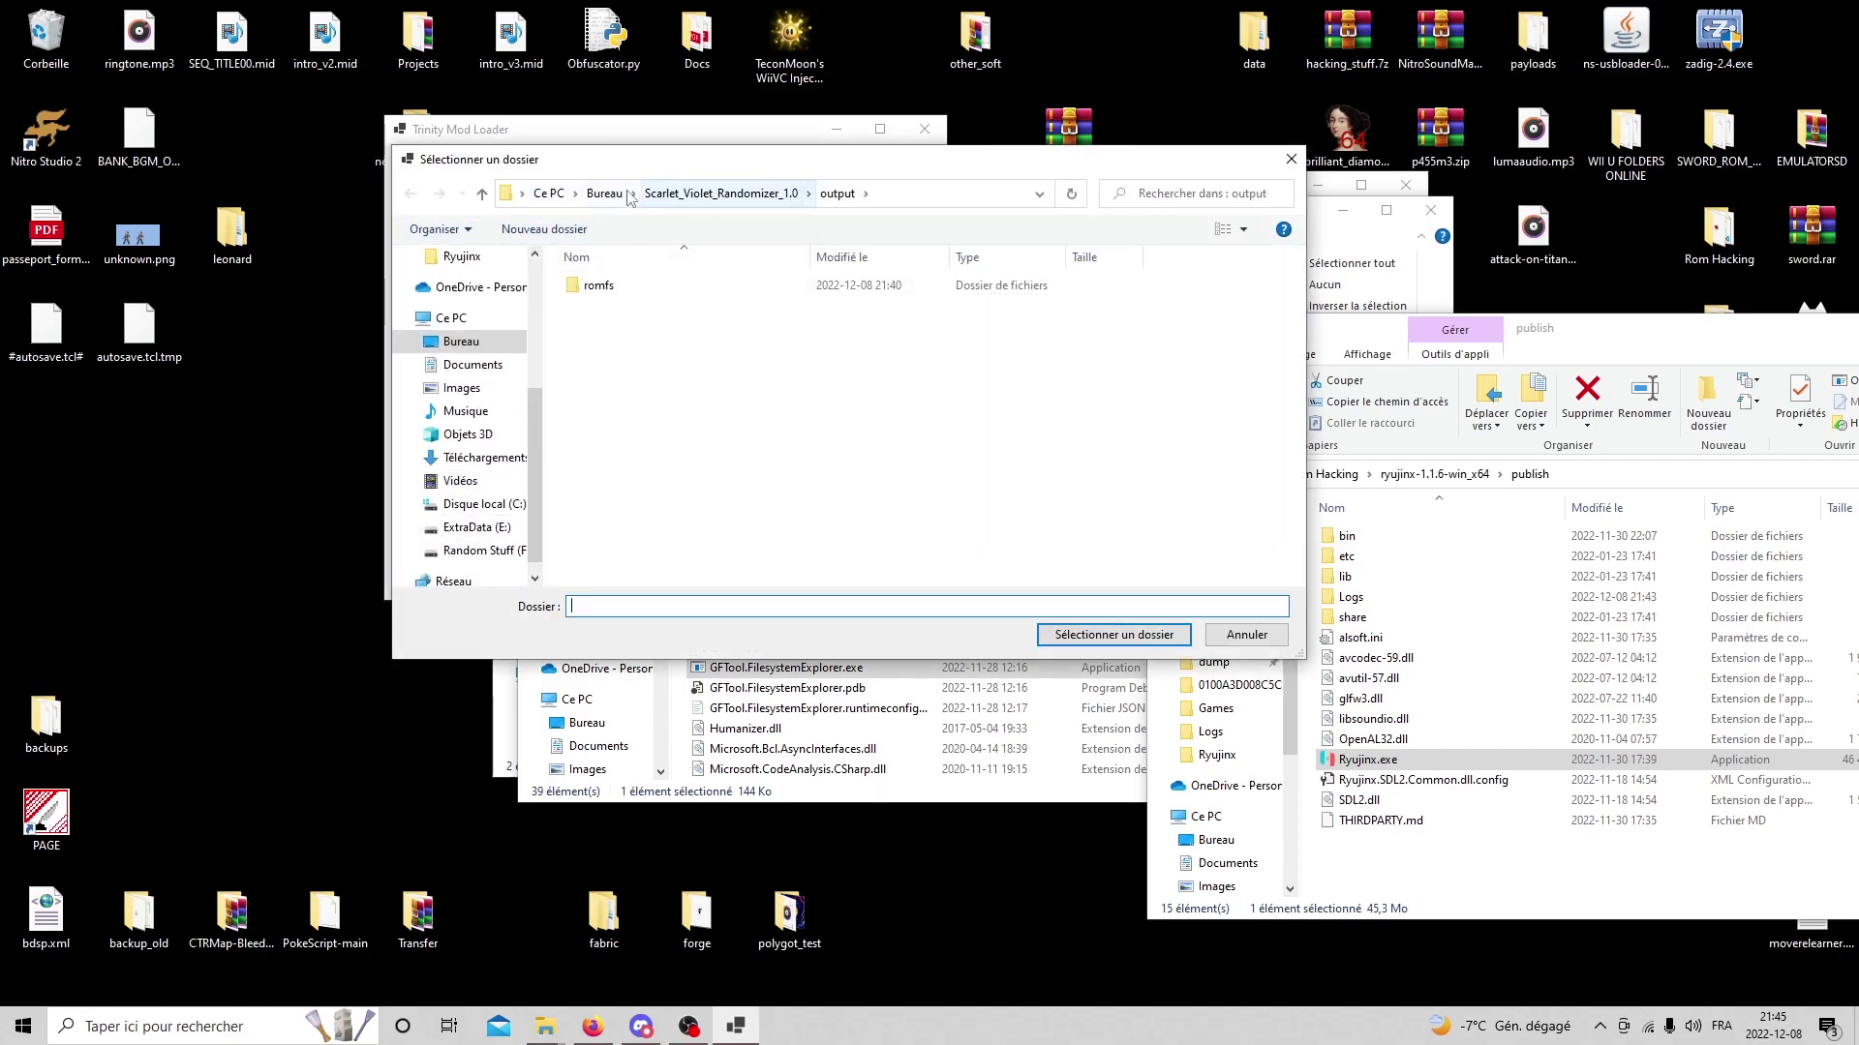
left_click(721, 193)
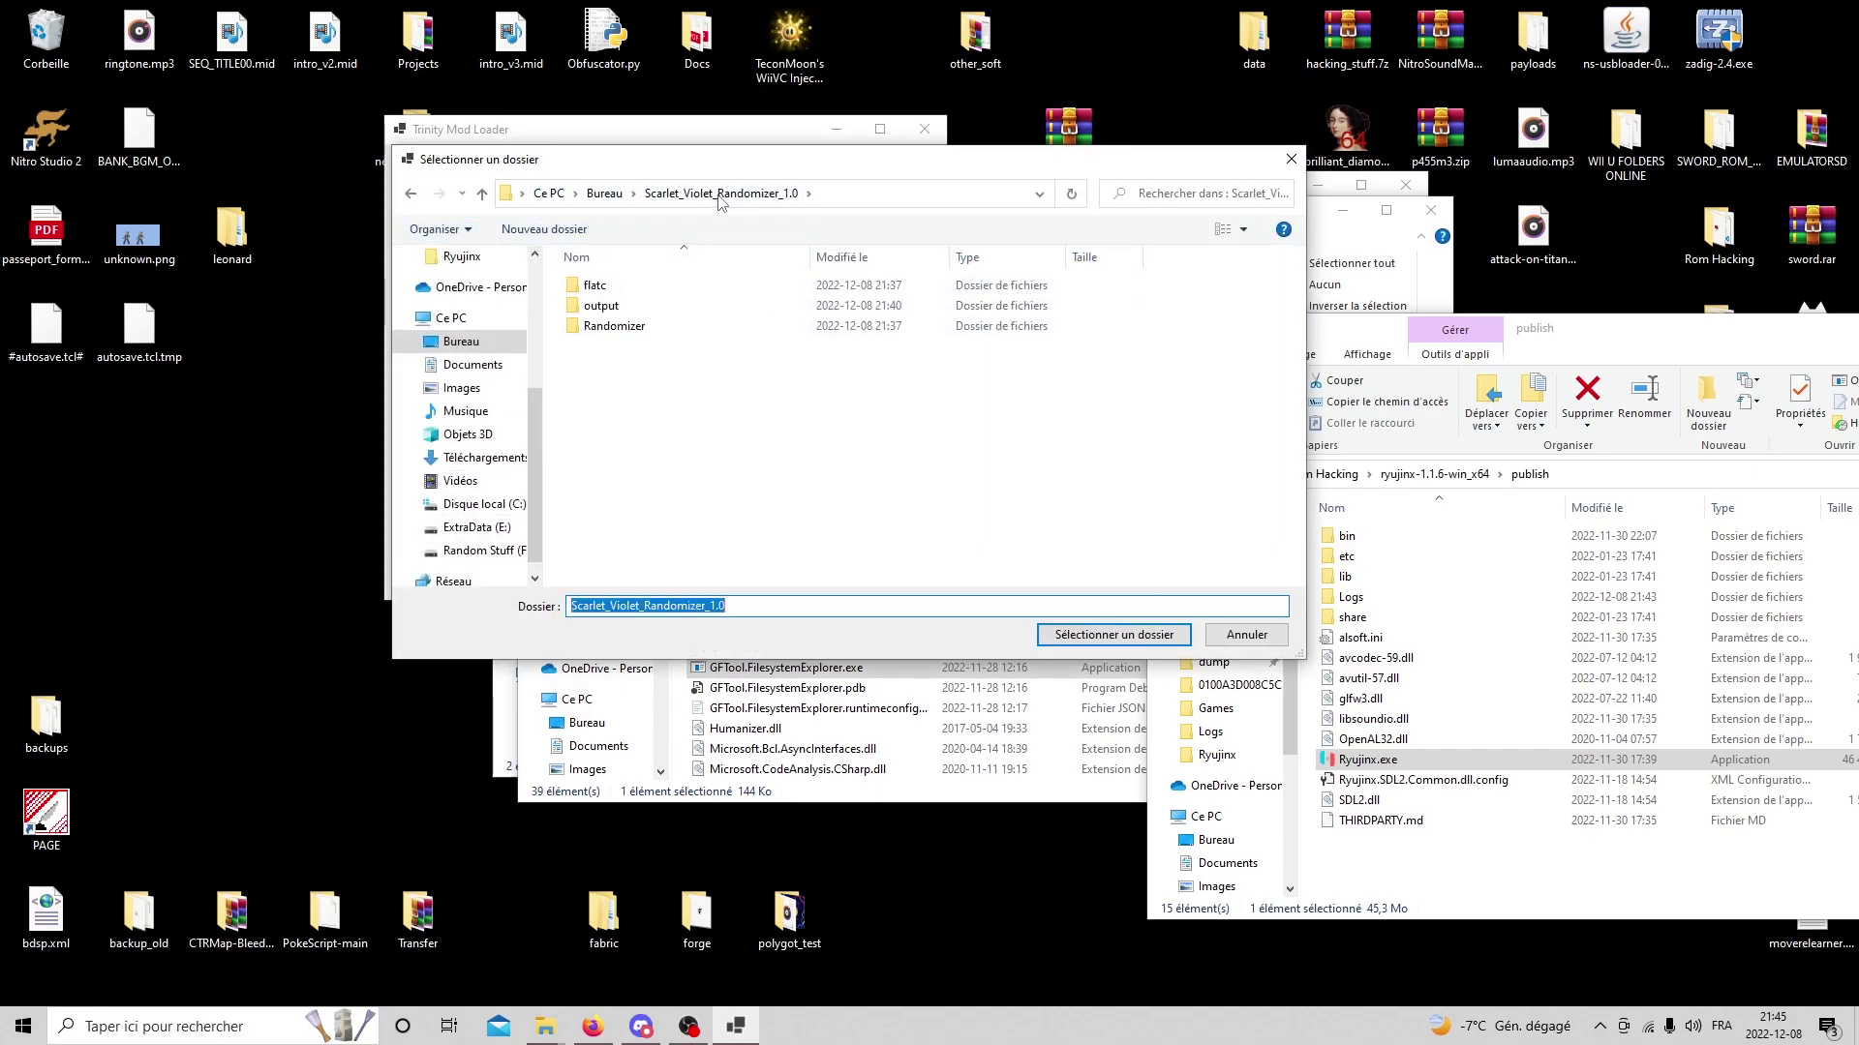
right_click(657, 402)
mouse_move(852, 683)
left_click(937, 697)
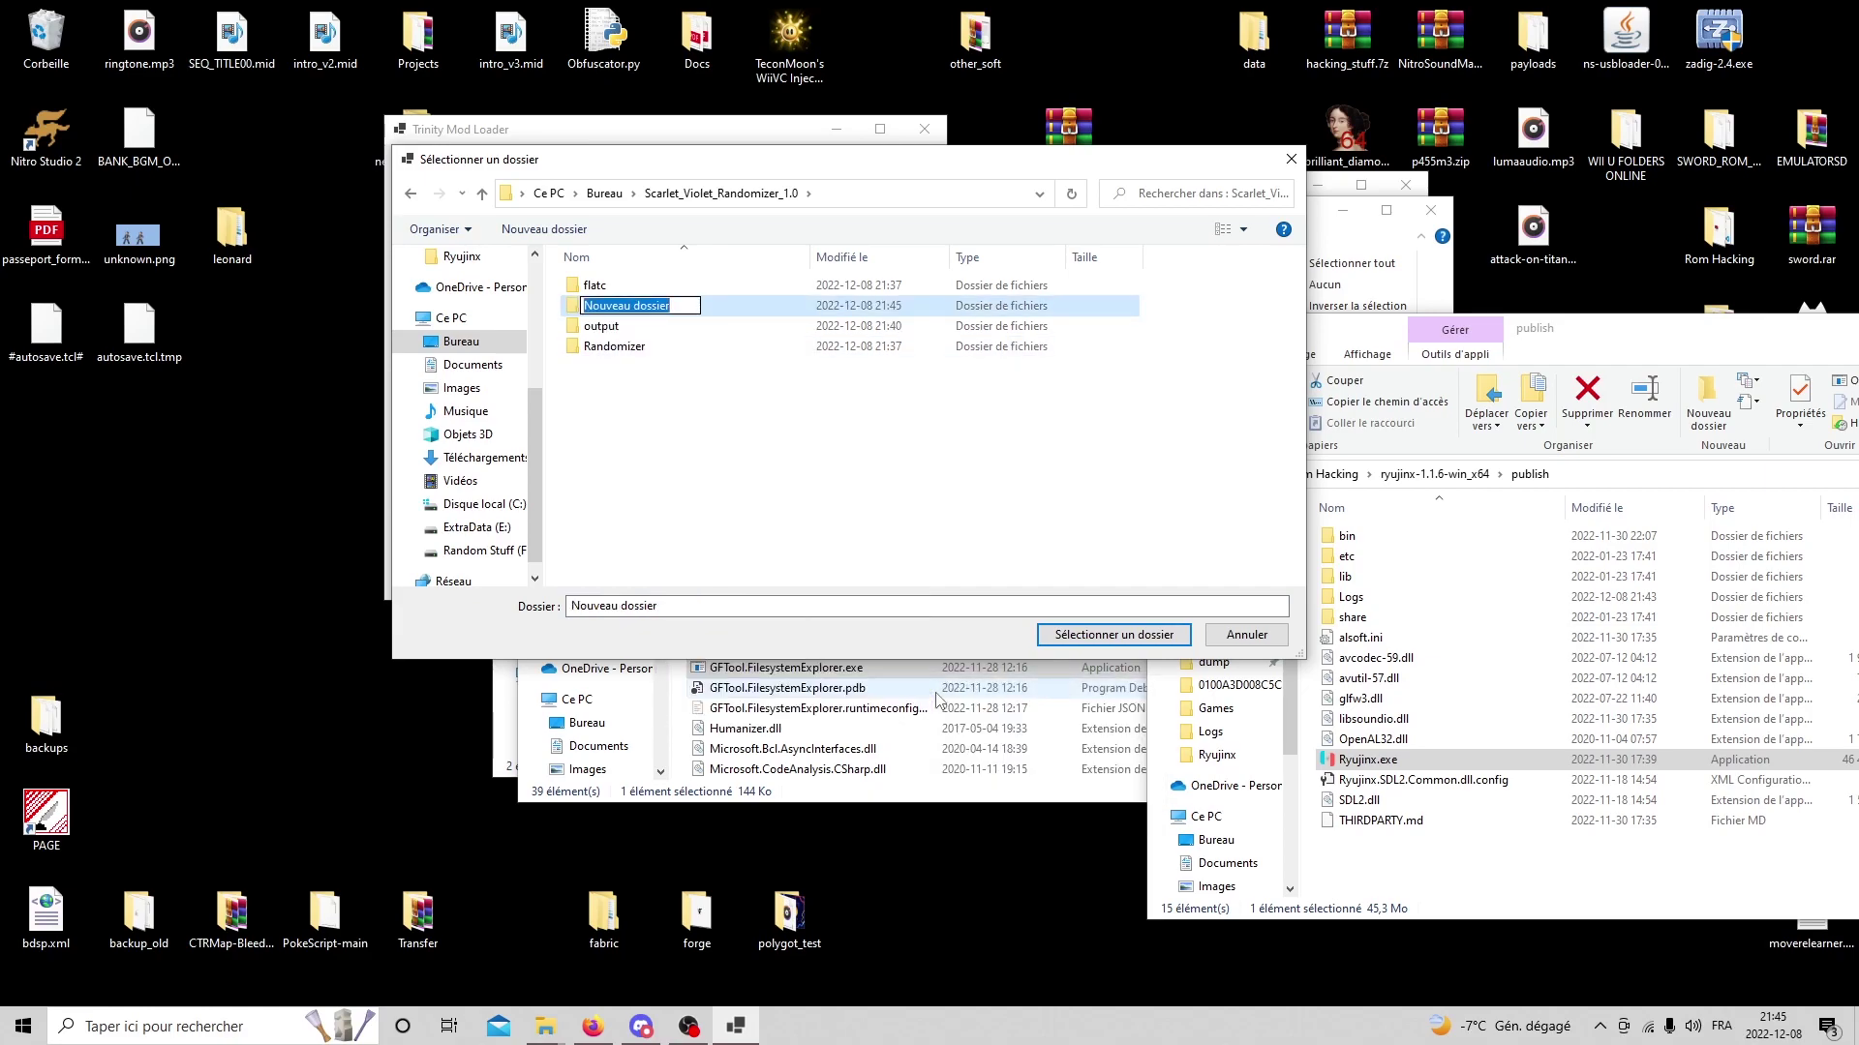
type("modpack")
key("Return")
left_click(1114, 634)
left_click(540, 538)
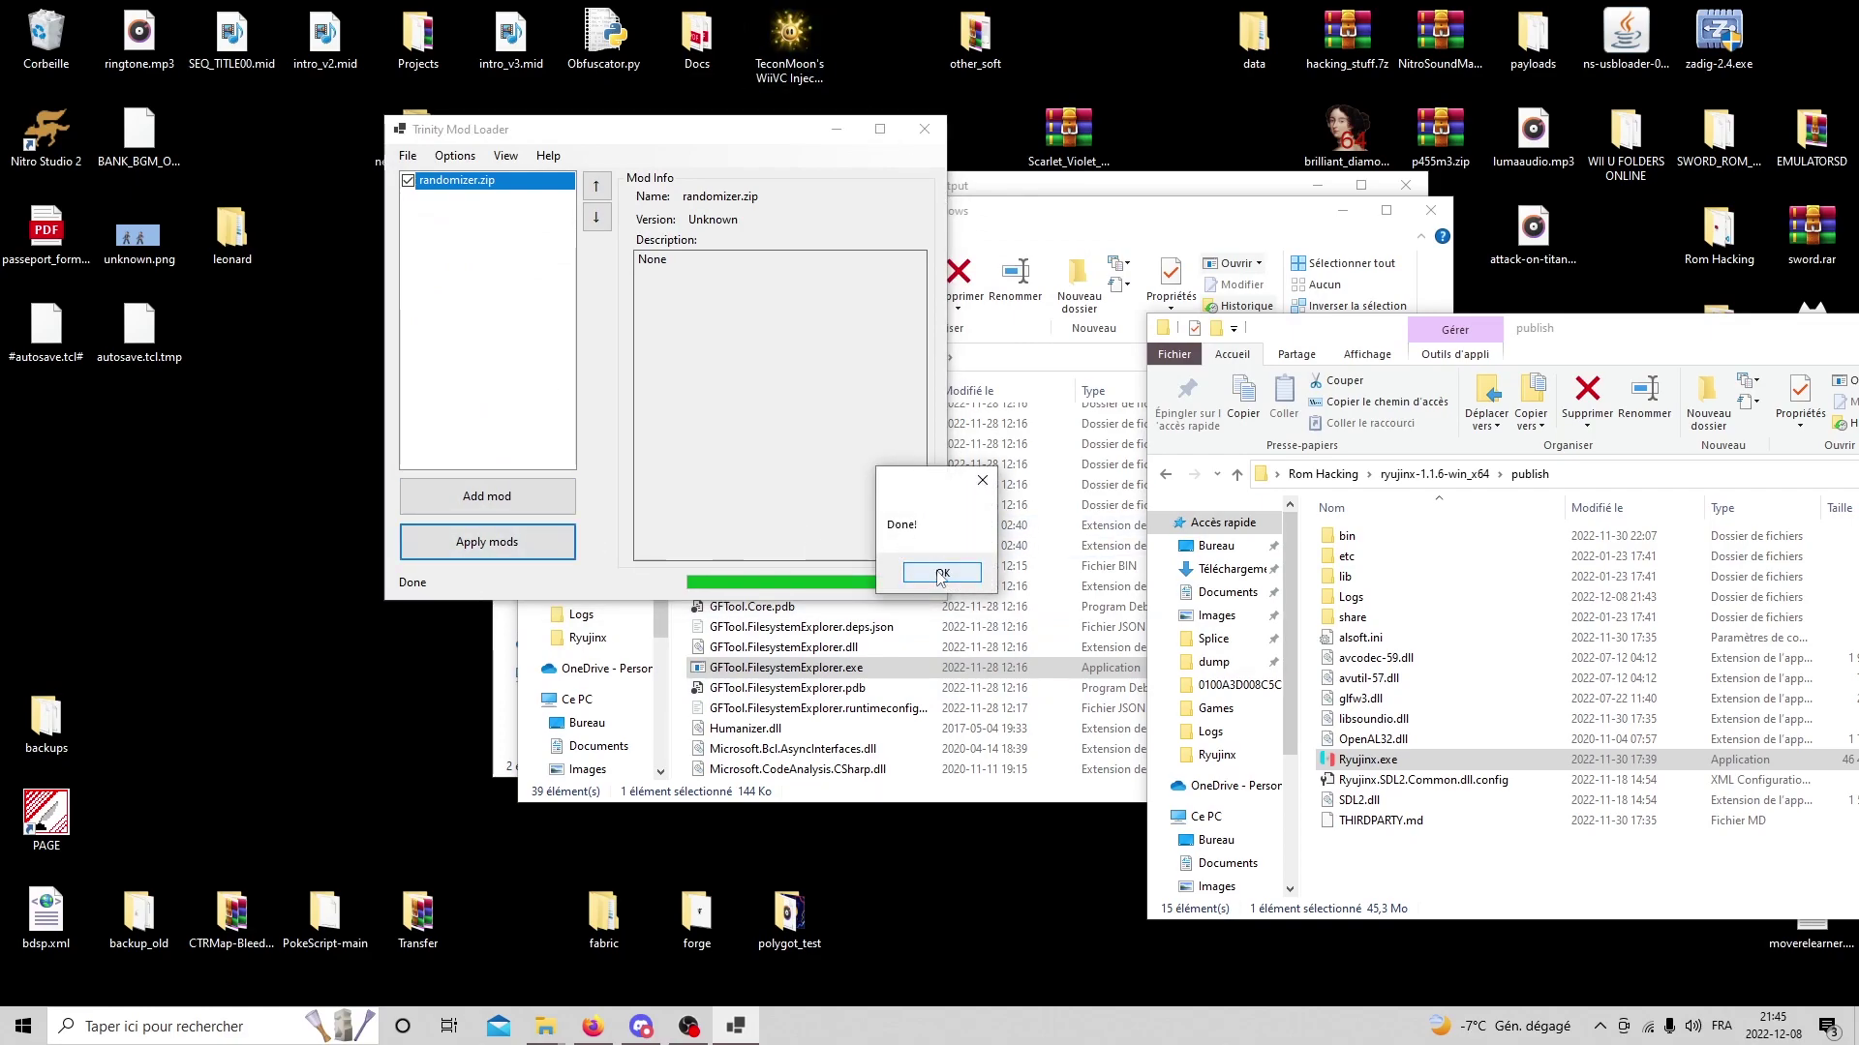
left_click(941, 574)
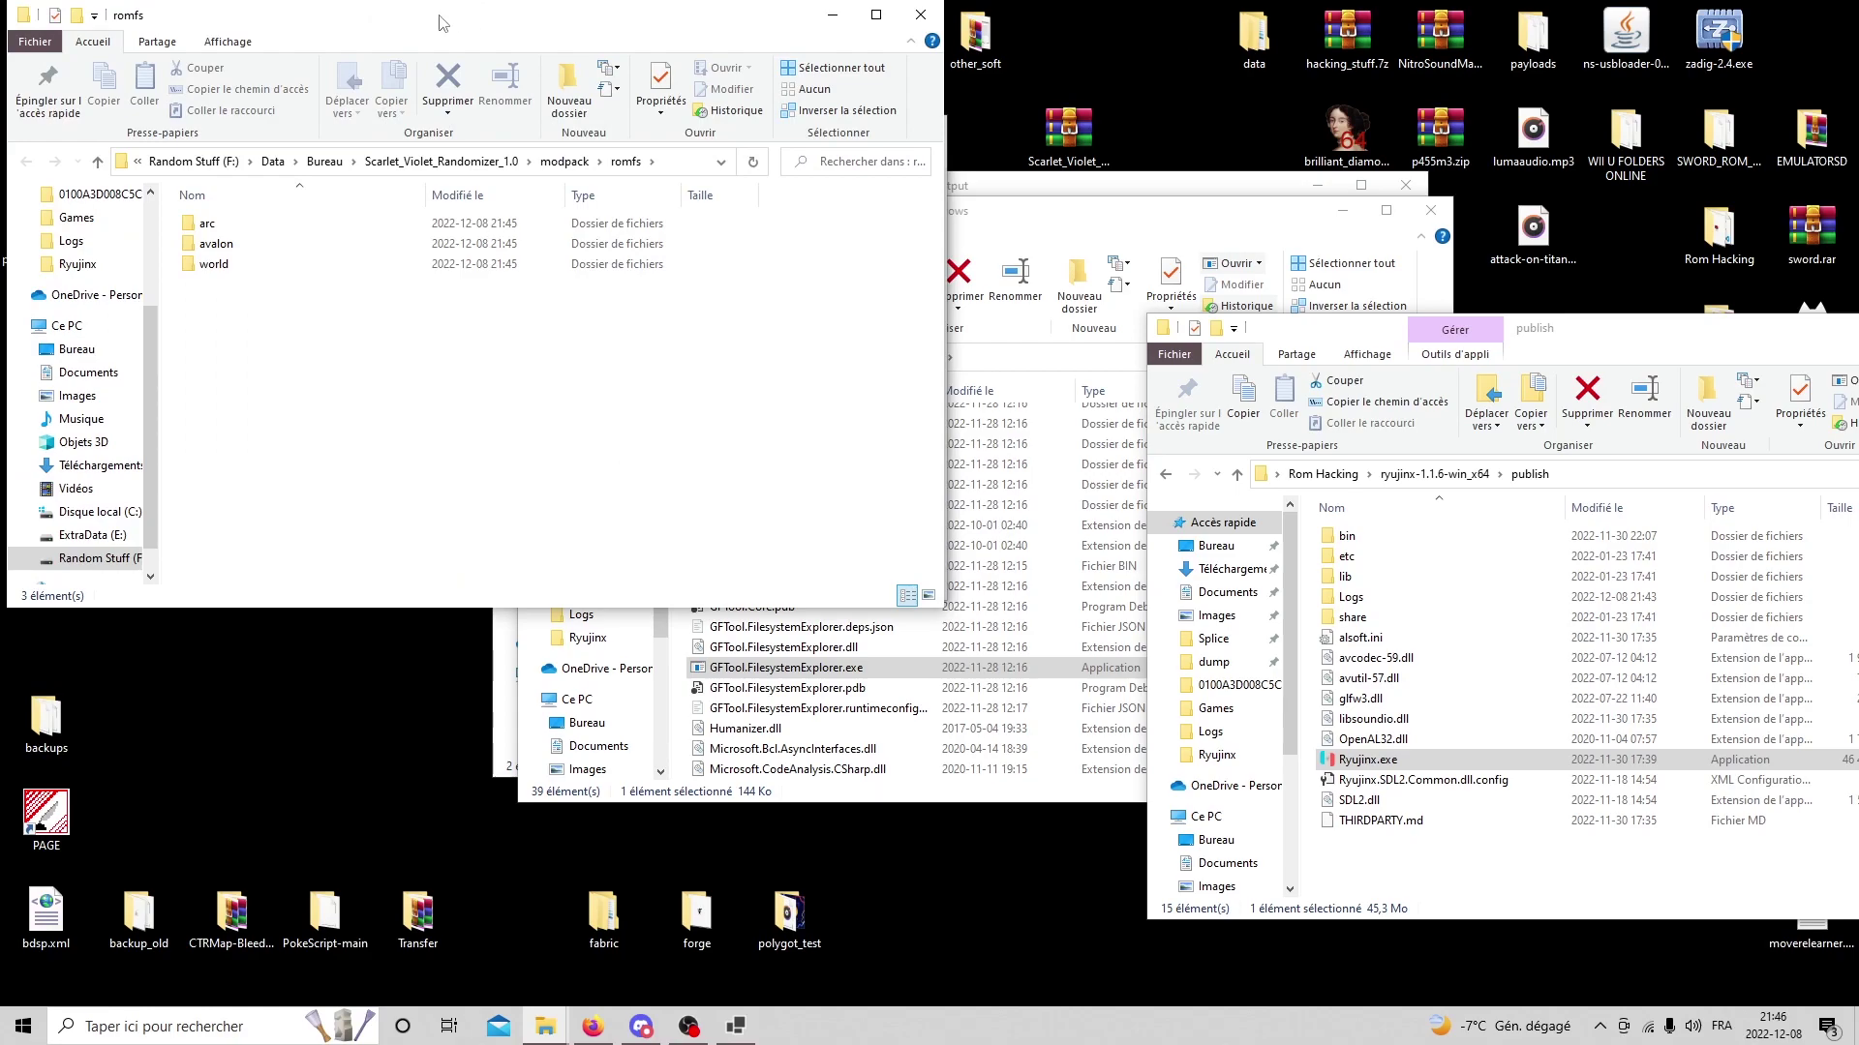
Inspect the arc, avalon and world folders inside the generated modpack's romfs folder, and return to the modpack folder.
left_click_drag(433, 23, 768, 186)
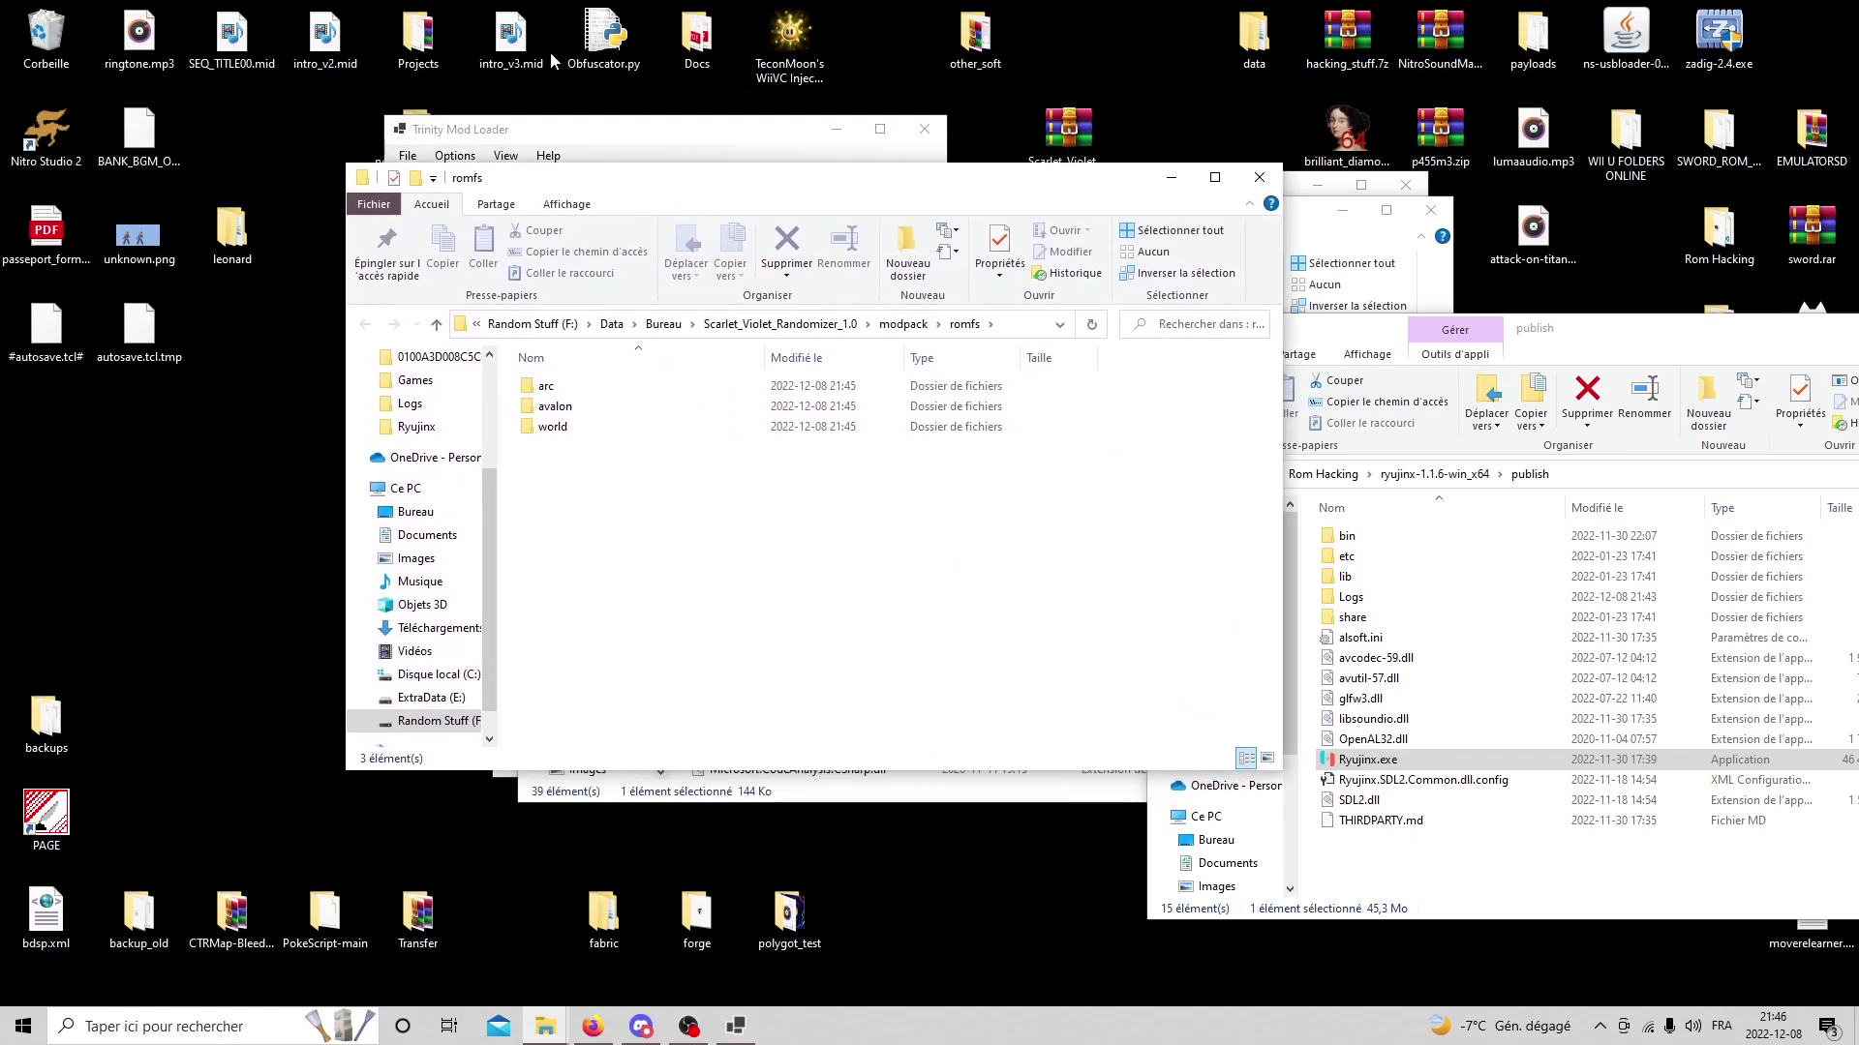
left_click(904, 324)
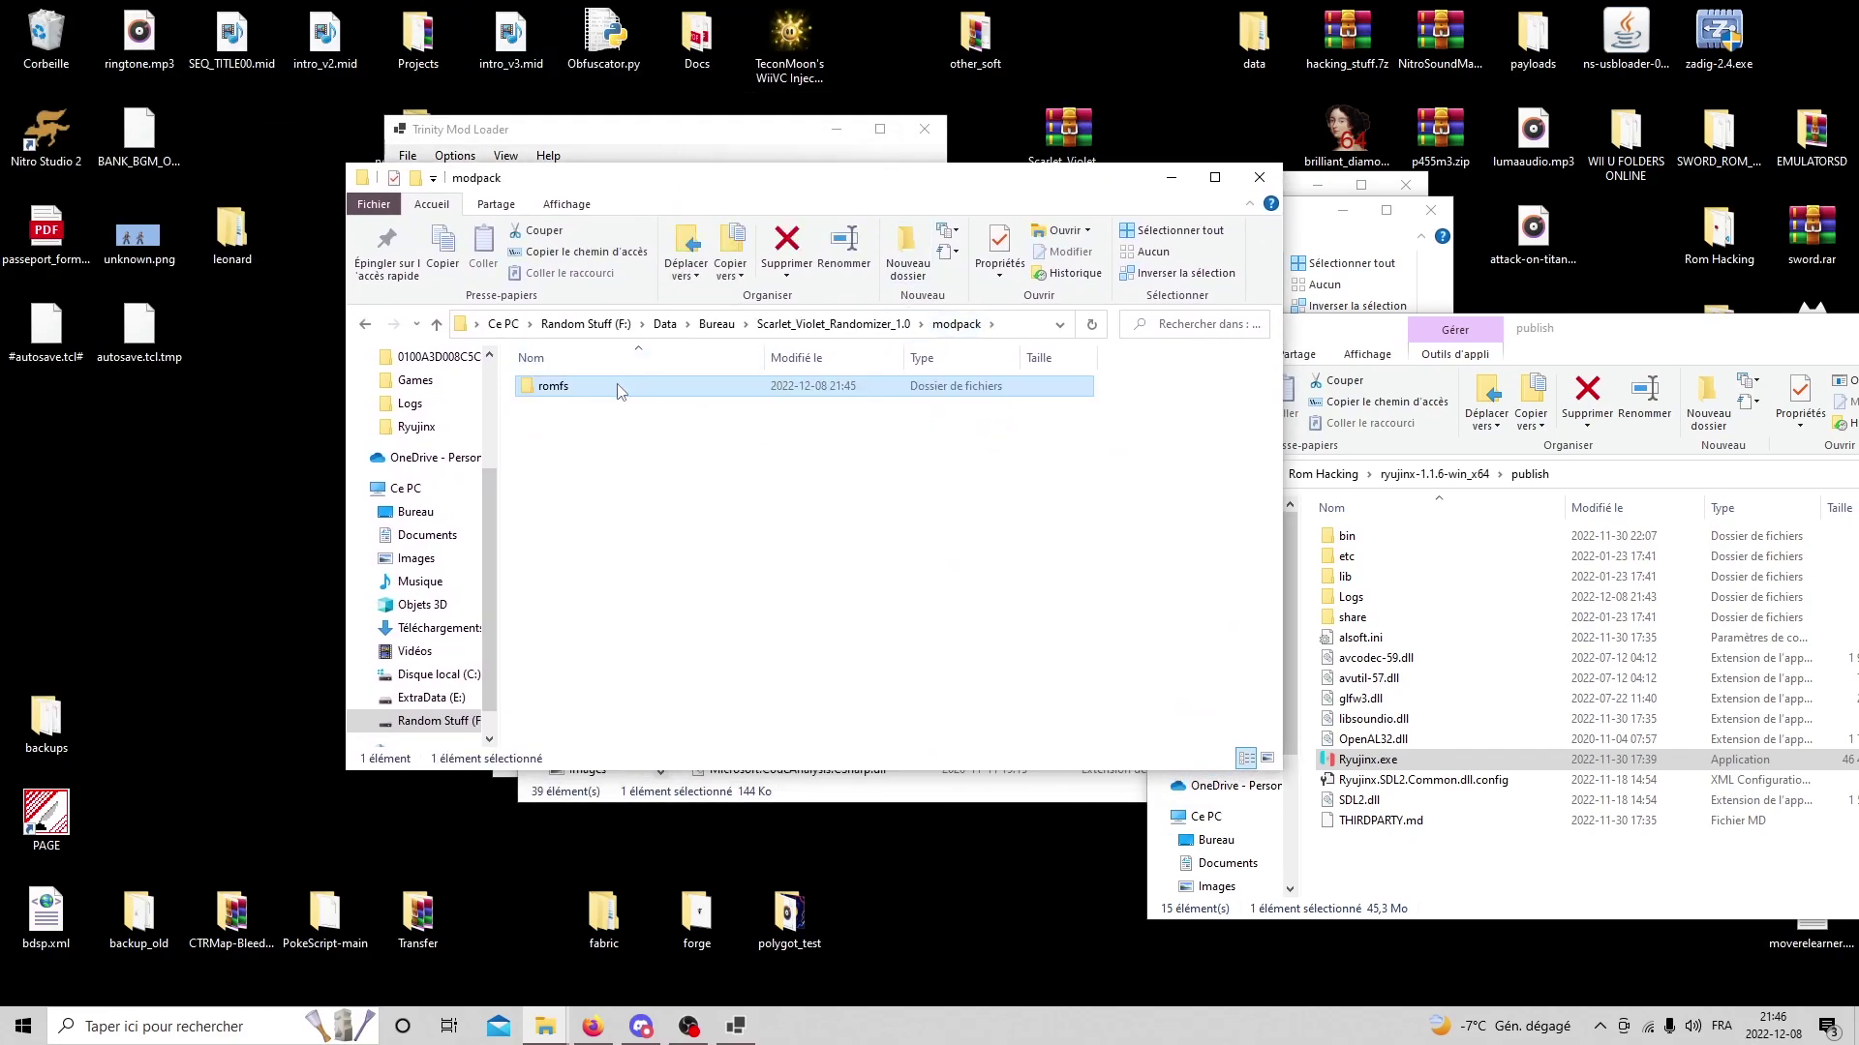
double_click(620, 387)
double_click(601, 386)
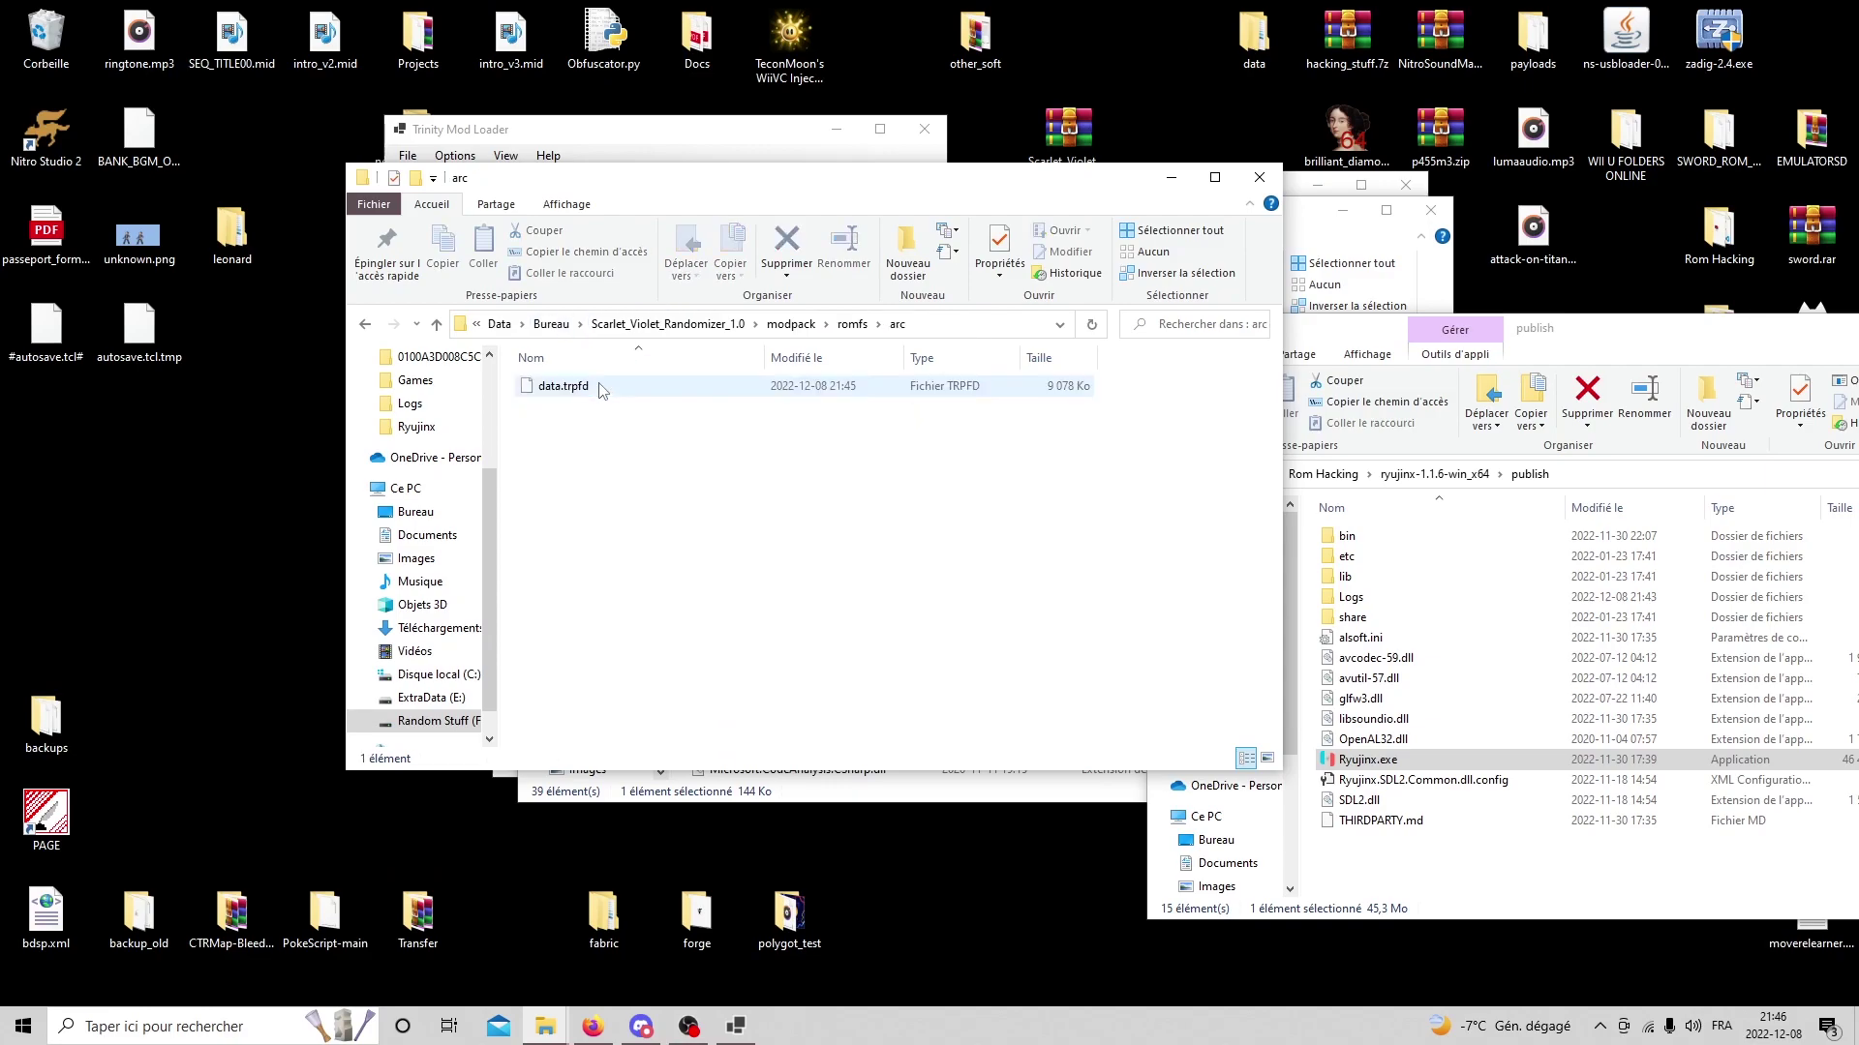
left_click(364, 325)
double_click(582, 408)
double_click(571, 387)
left_click(365, 325)
left_click(366, 326)
left_click(366, 325)
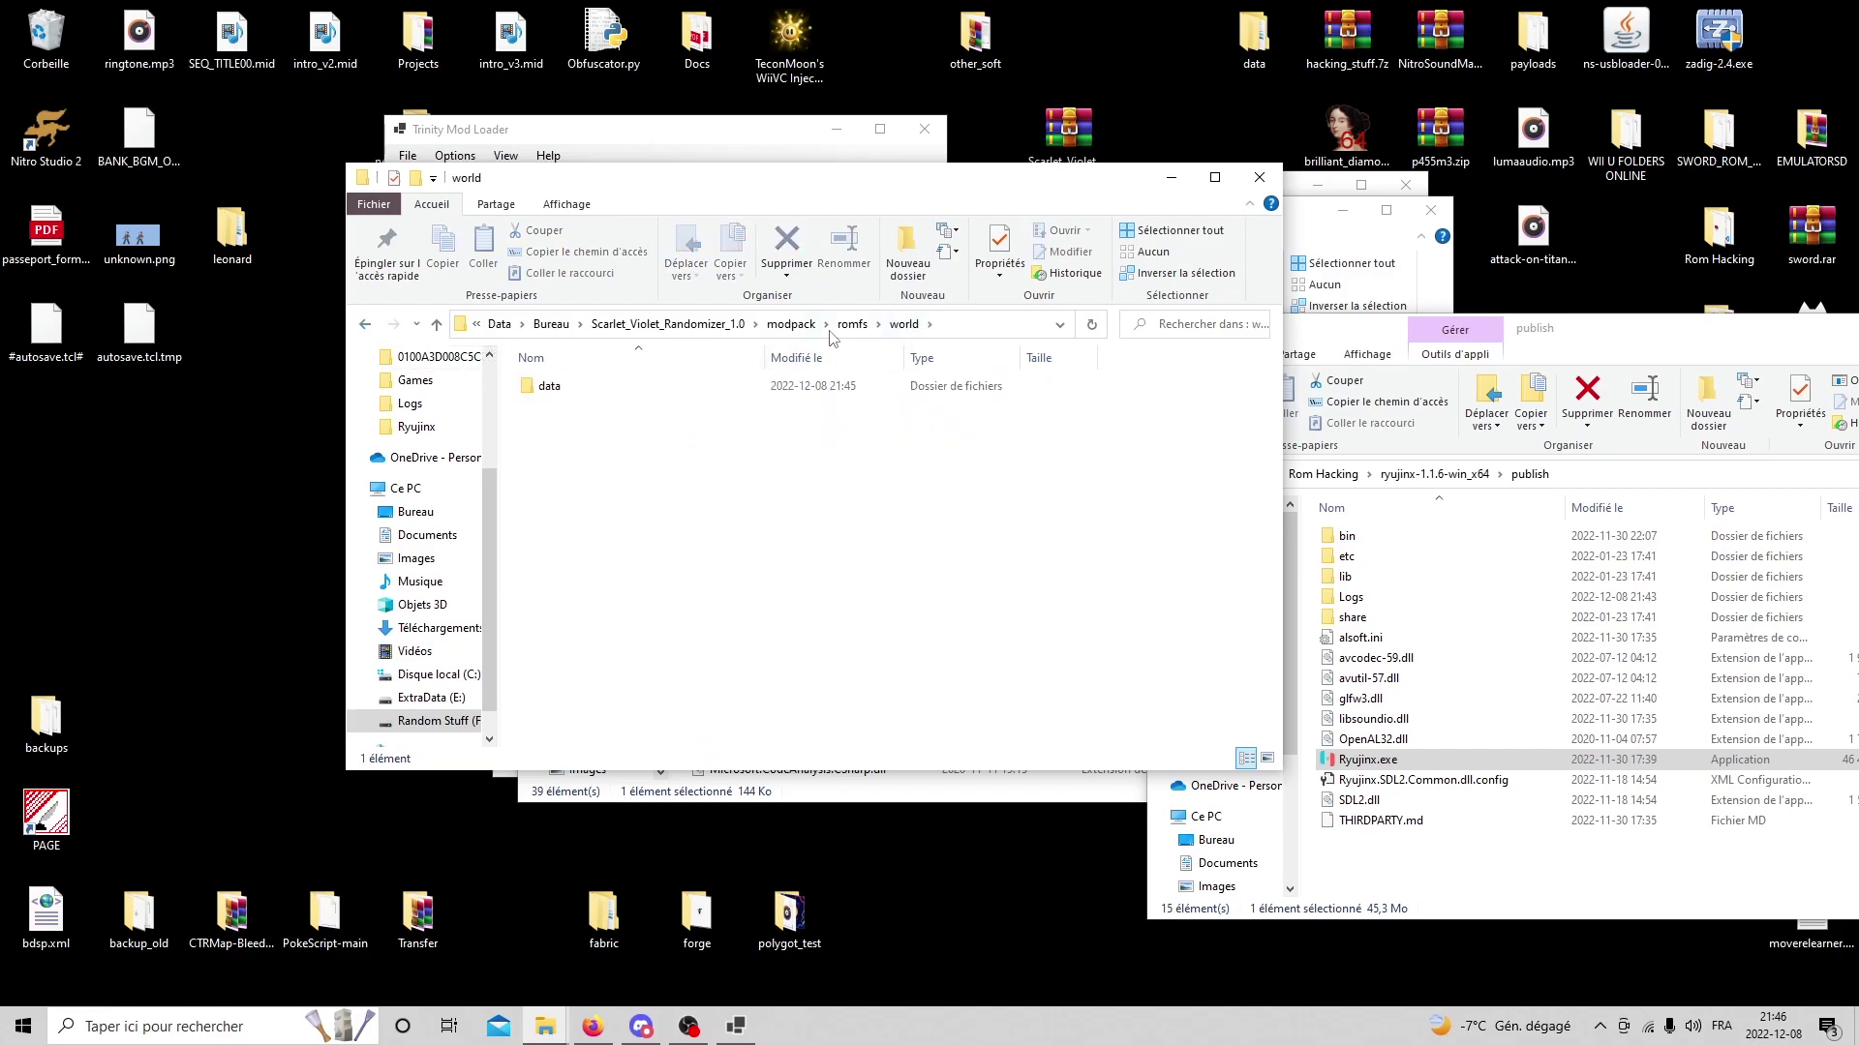
Launch Ryujinx.exe from the publish folder and arrange its windows so the modpack folder stays reachable beside the game list.
left_click(1615, 360)
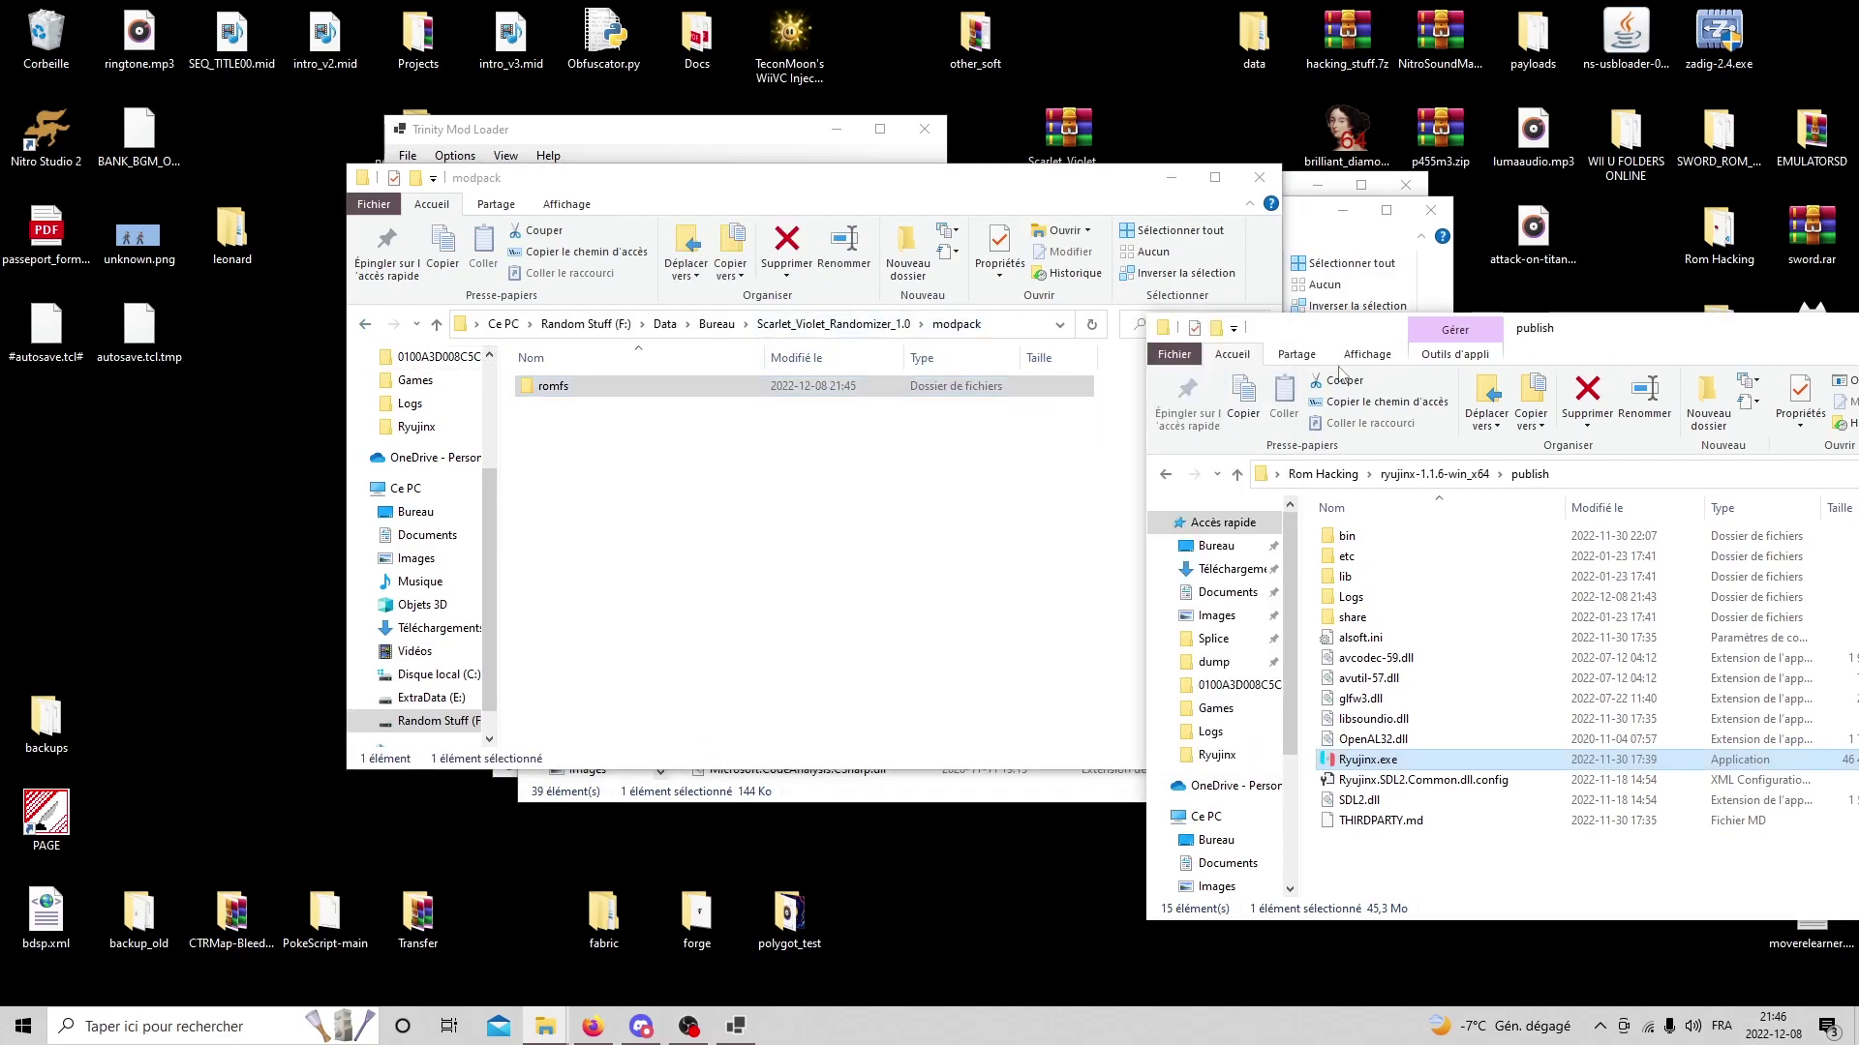
left_click(627, 391)
double_click(1417, 761)
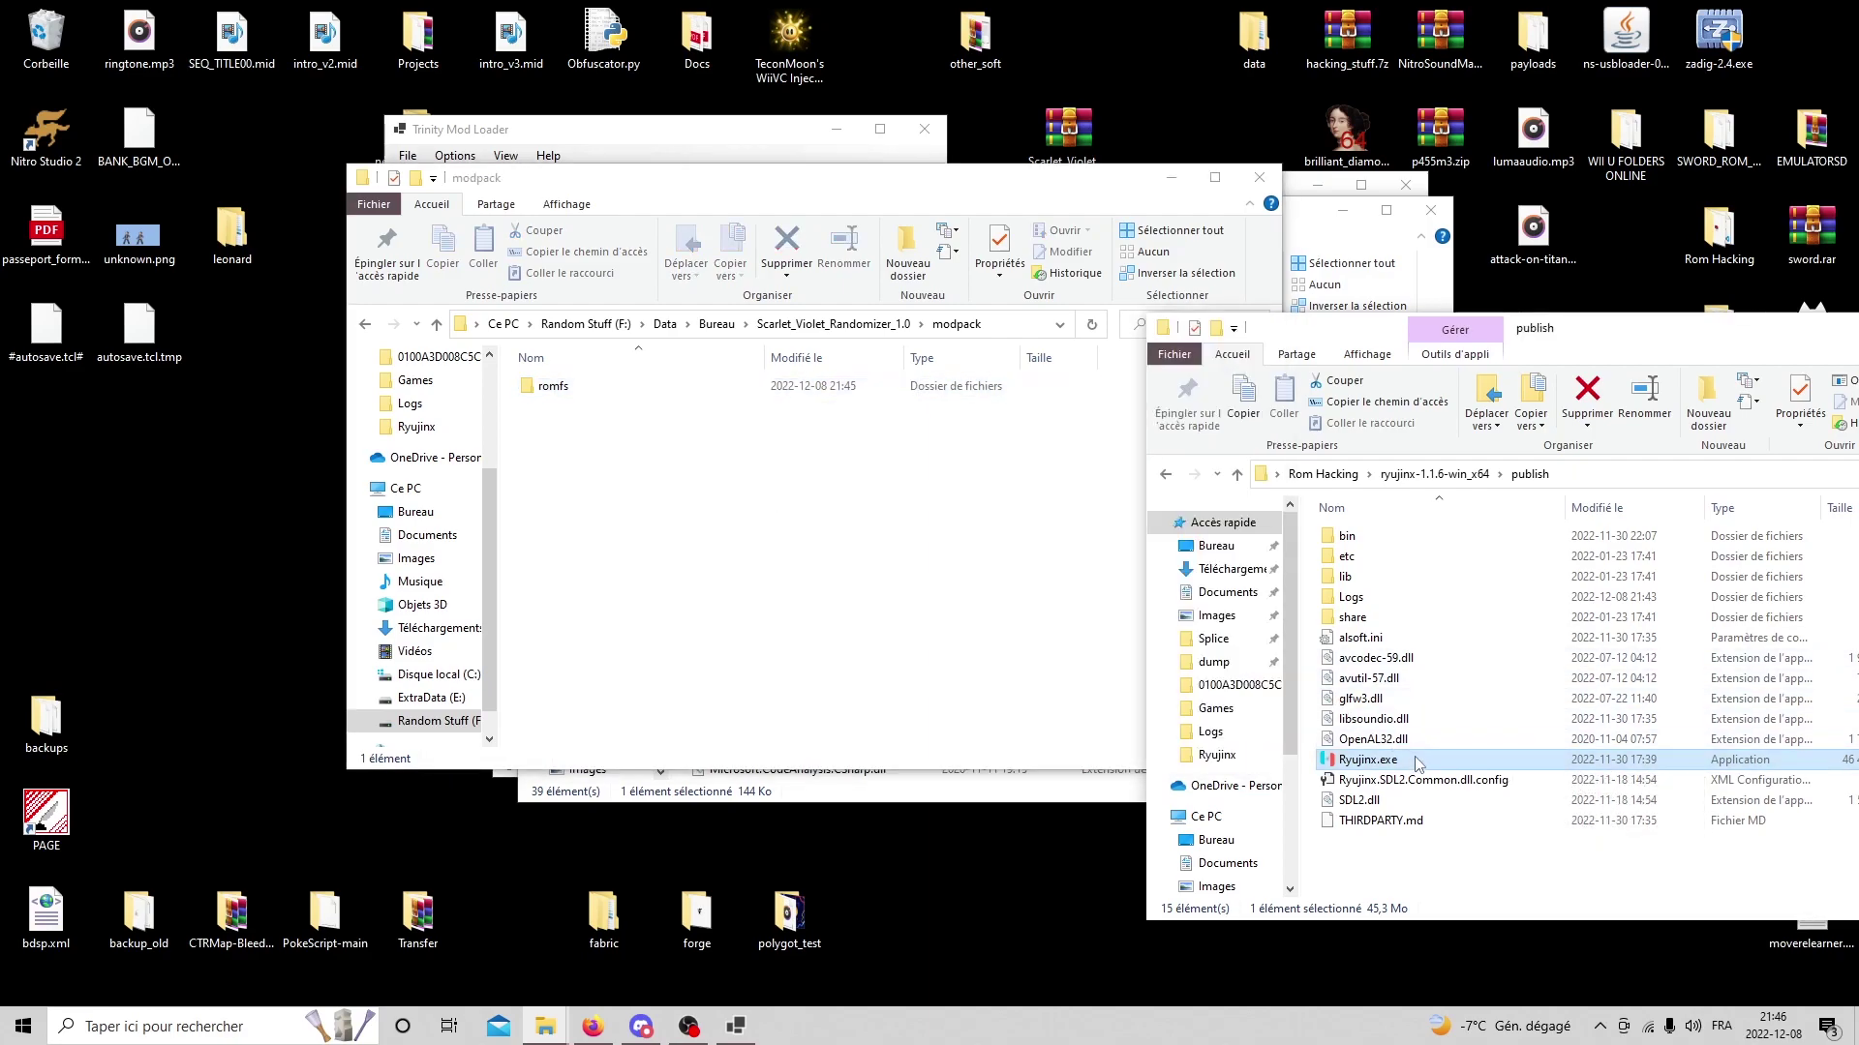
left_click_drag(666, 219, 404, 97)
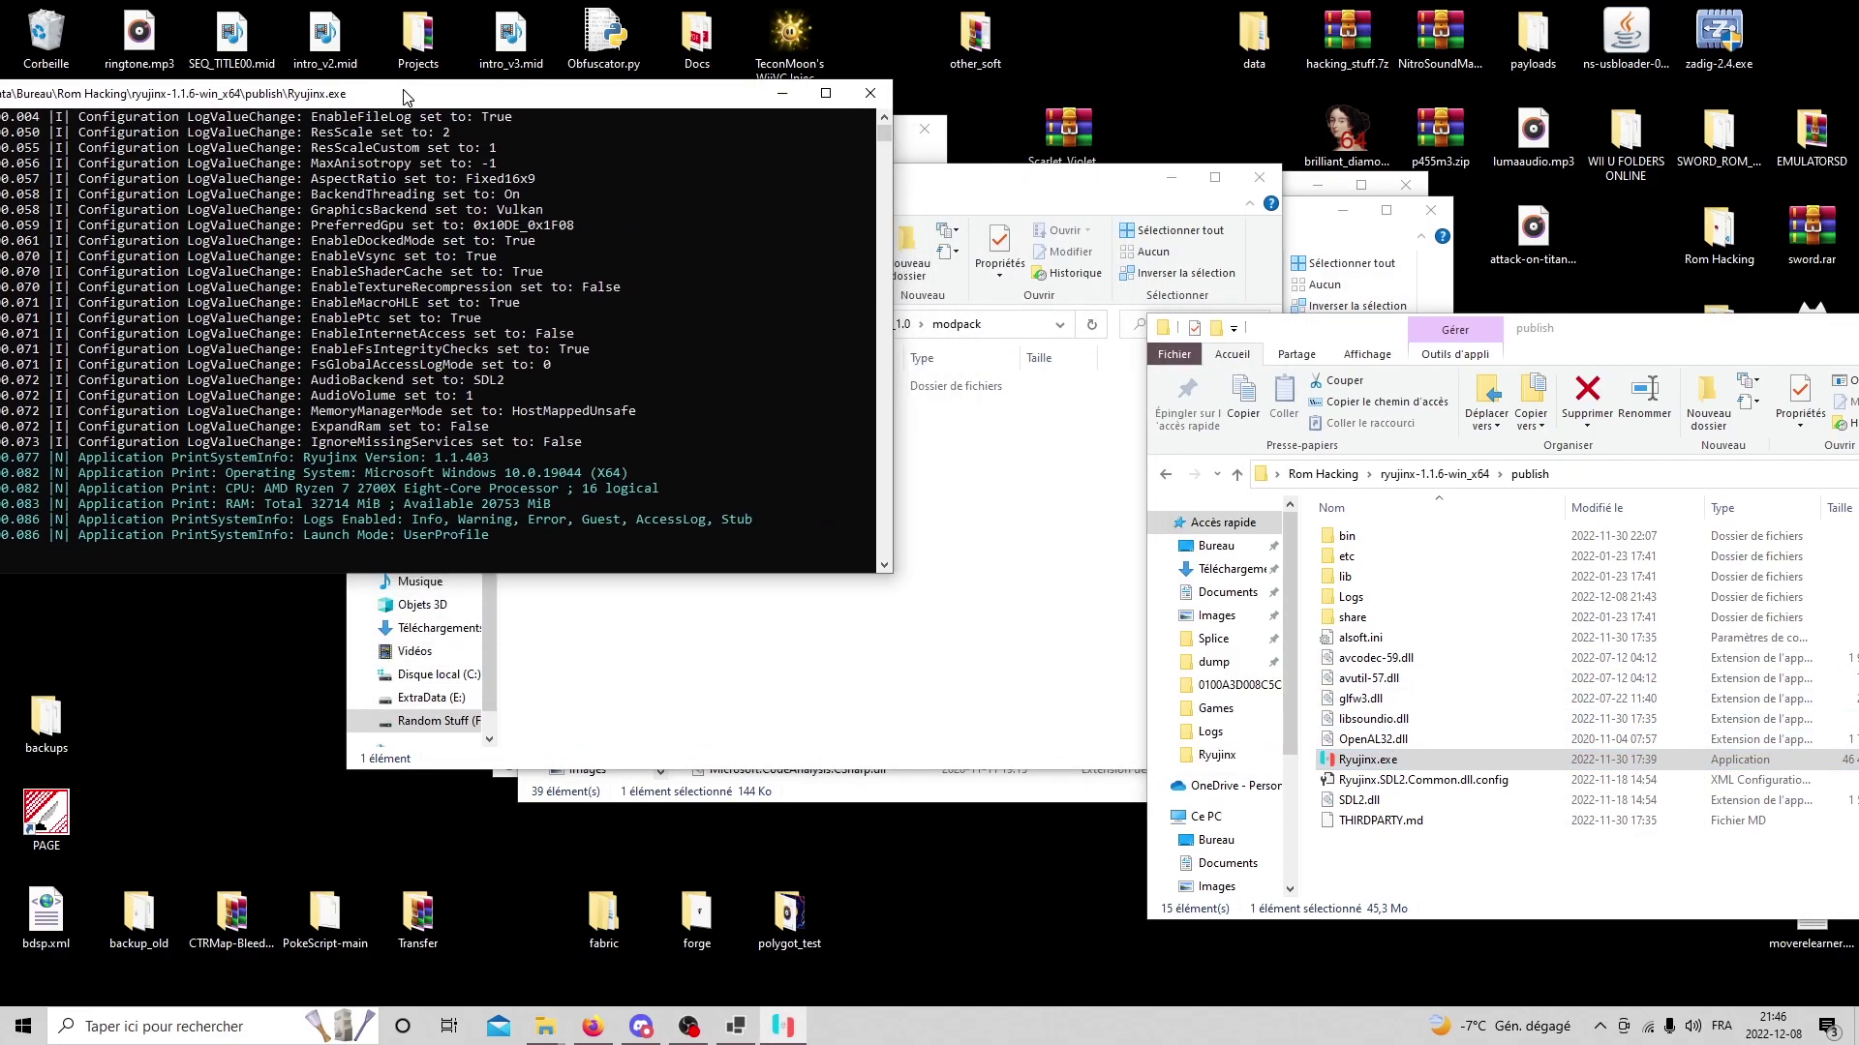
left_click(991, 683)
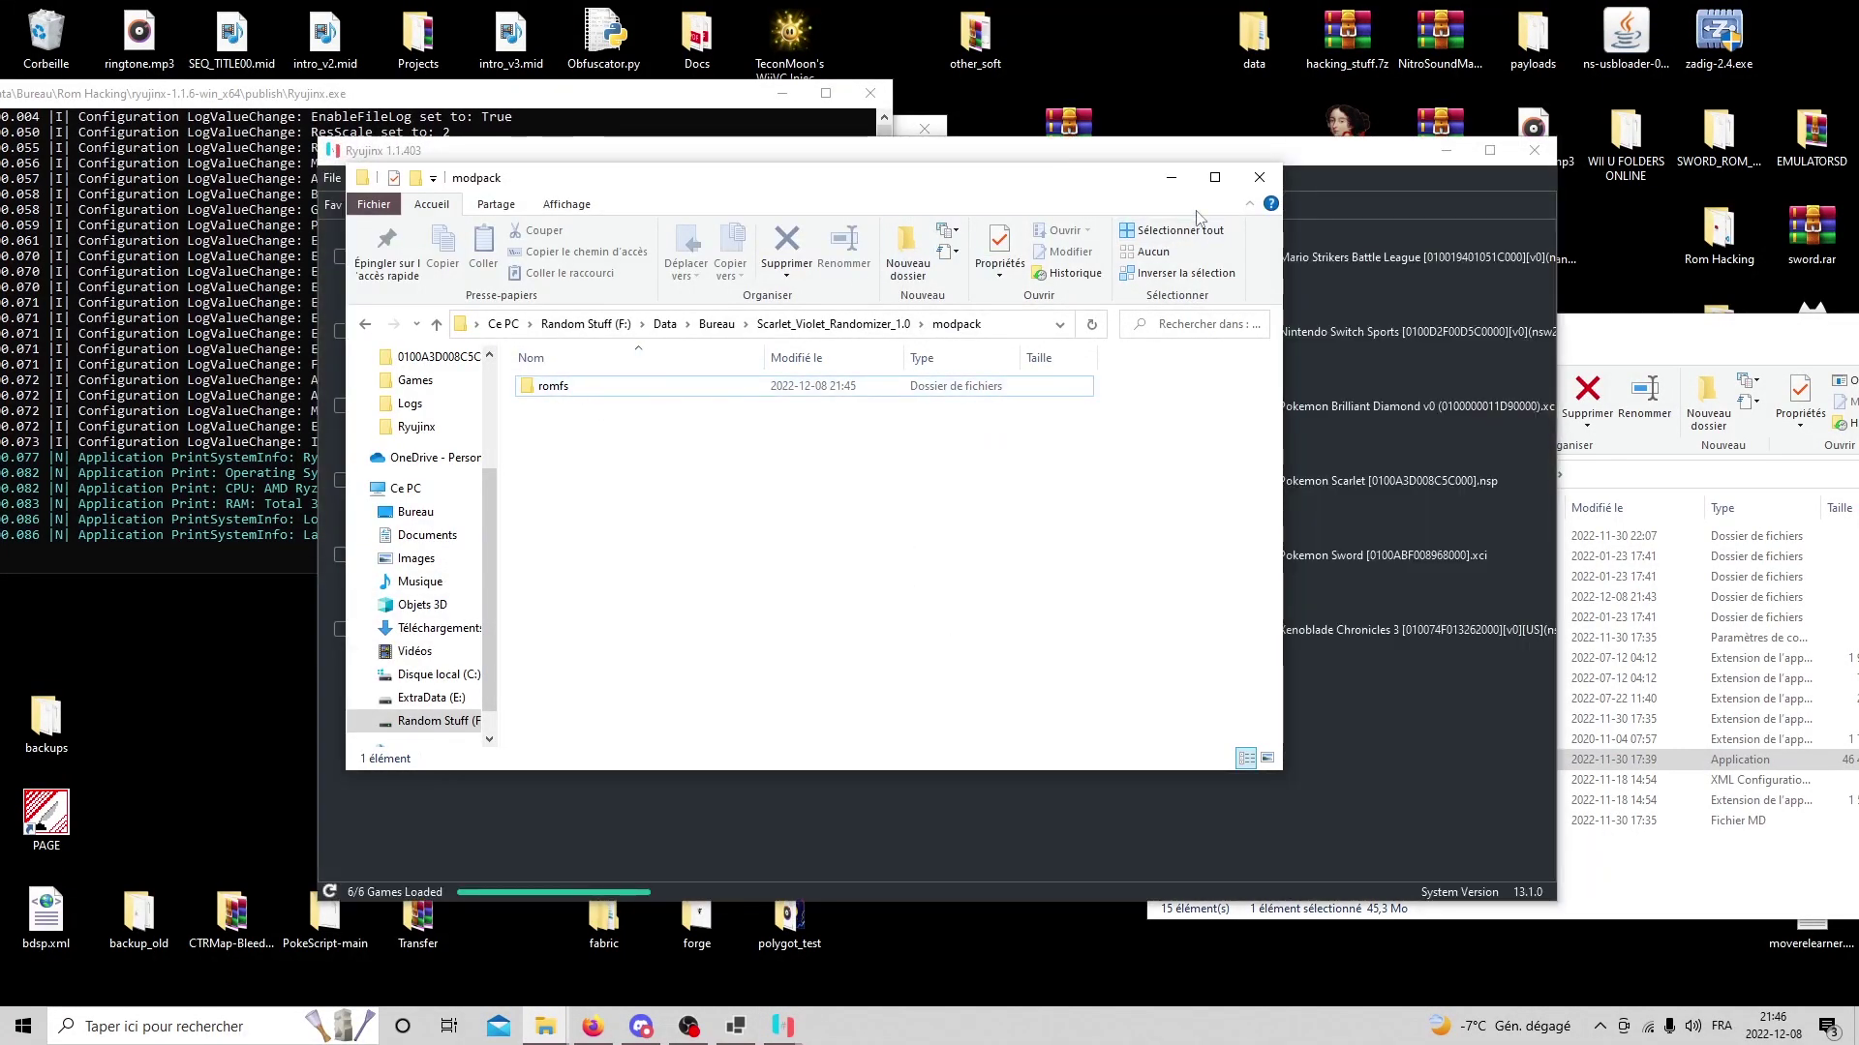
left_click(1091, 158)
left_click_drag(747, 158, 968, 182)
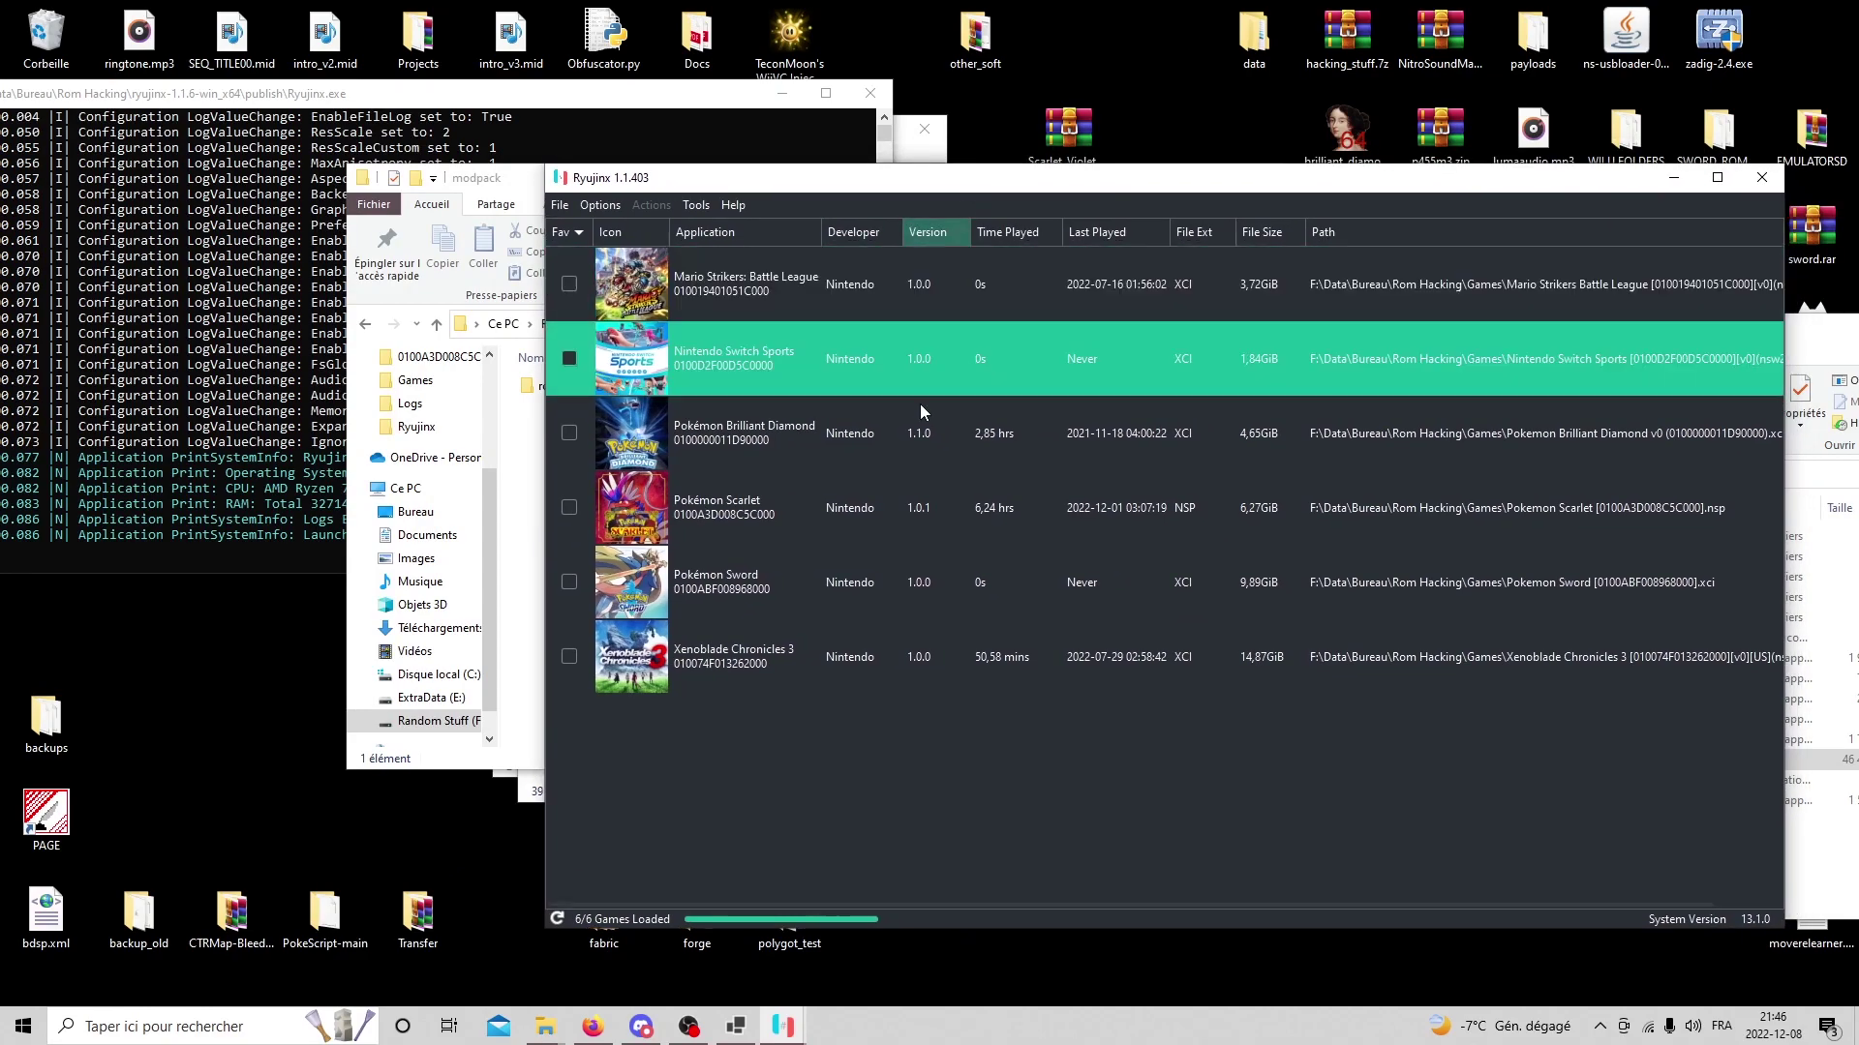
left_click(524, 492)
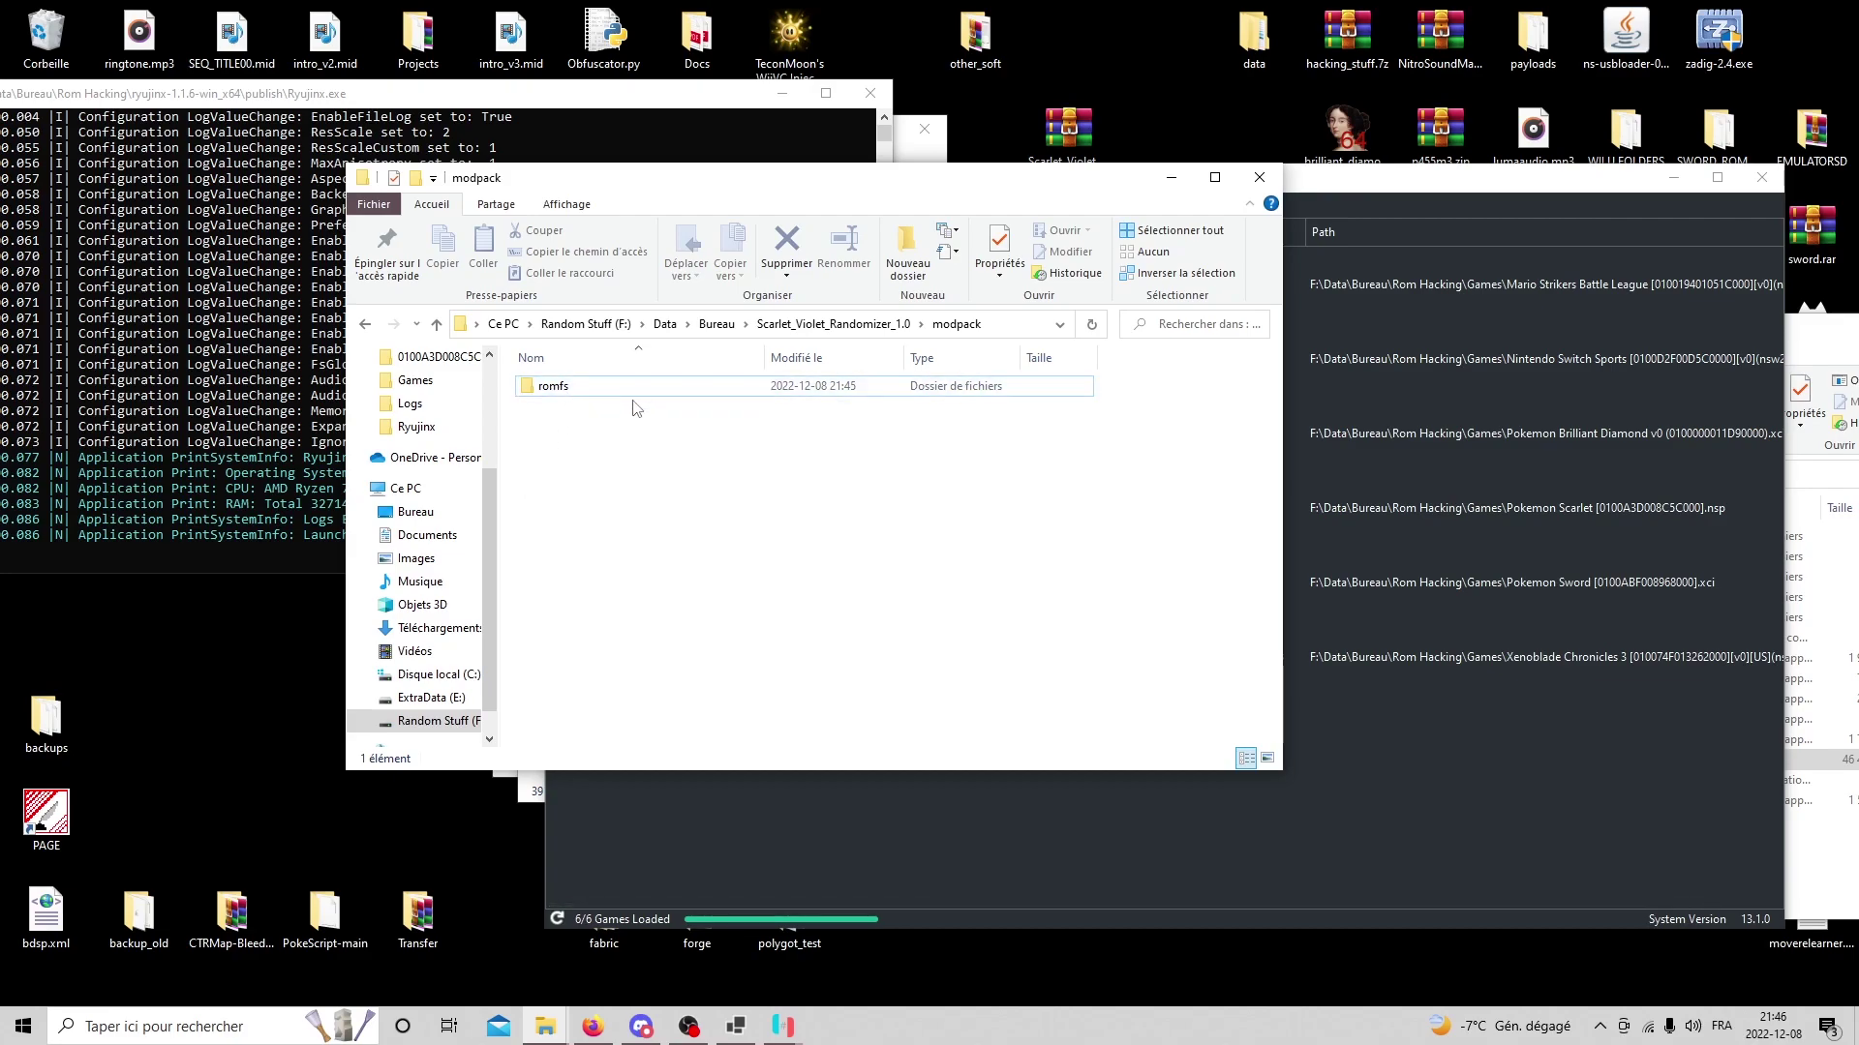
left_click(980, 873)
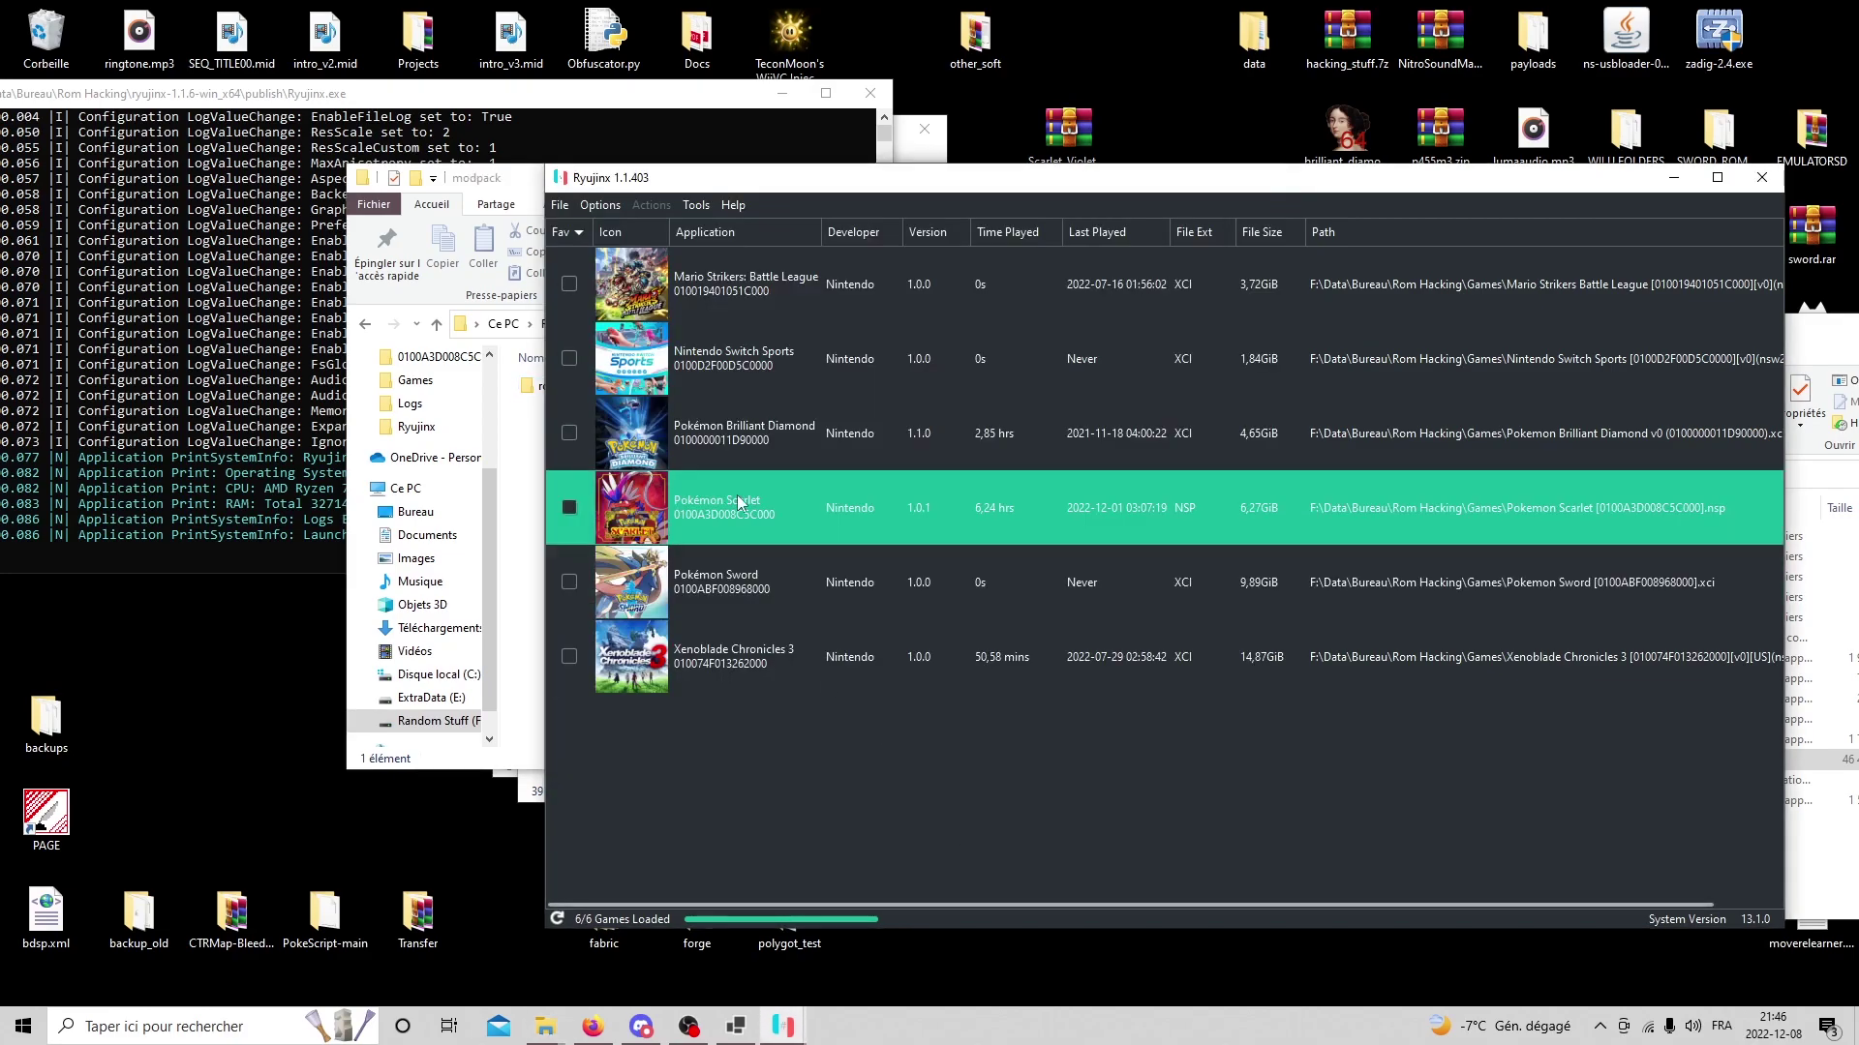
Open the mods directory of Pokémon Scarlet from Ryujinx and place its window beside the modpack folder.
right_click(819, 513)
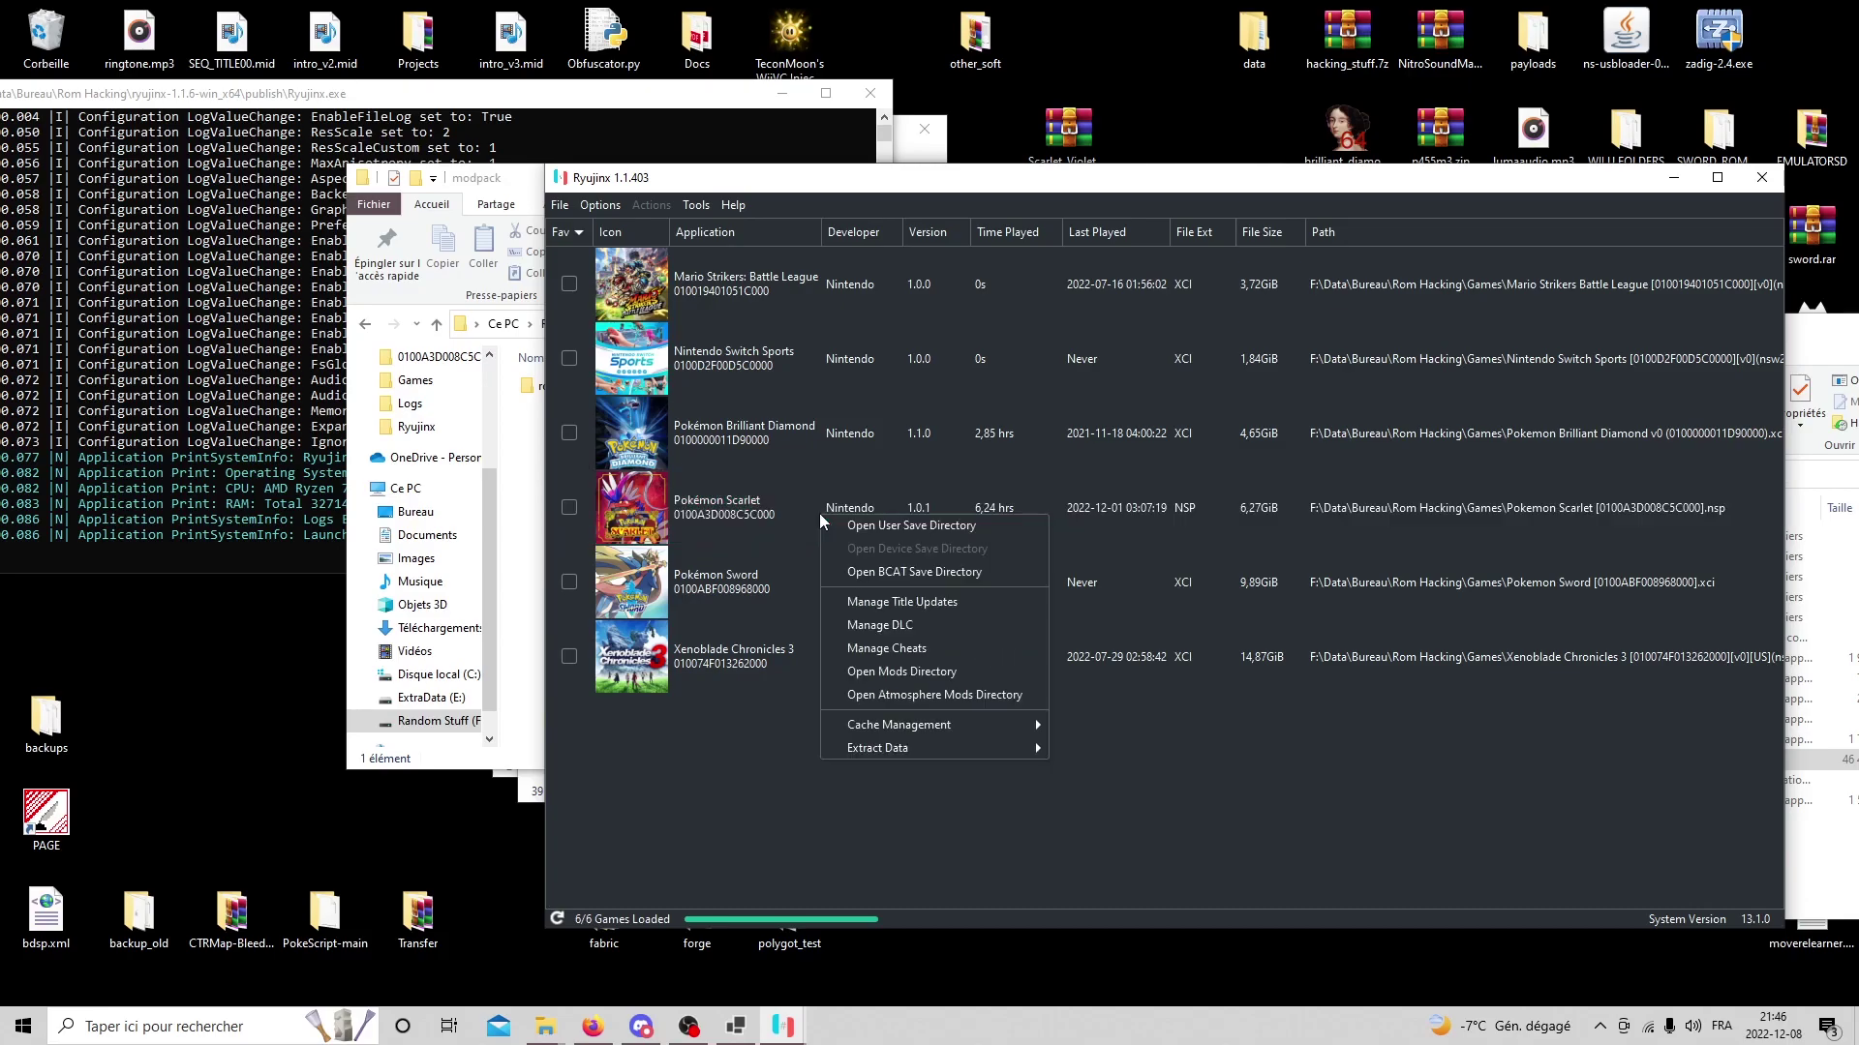
left_click(956, 672)
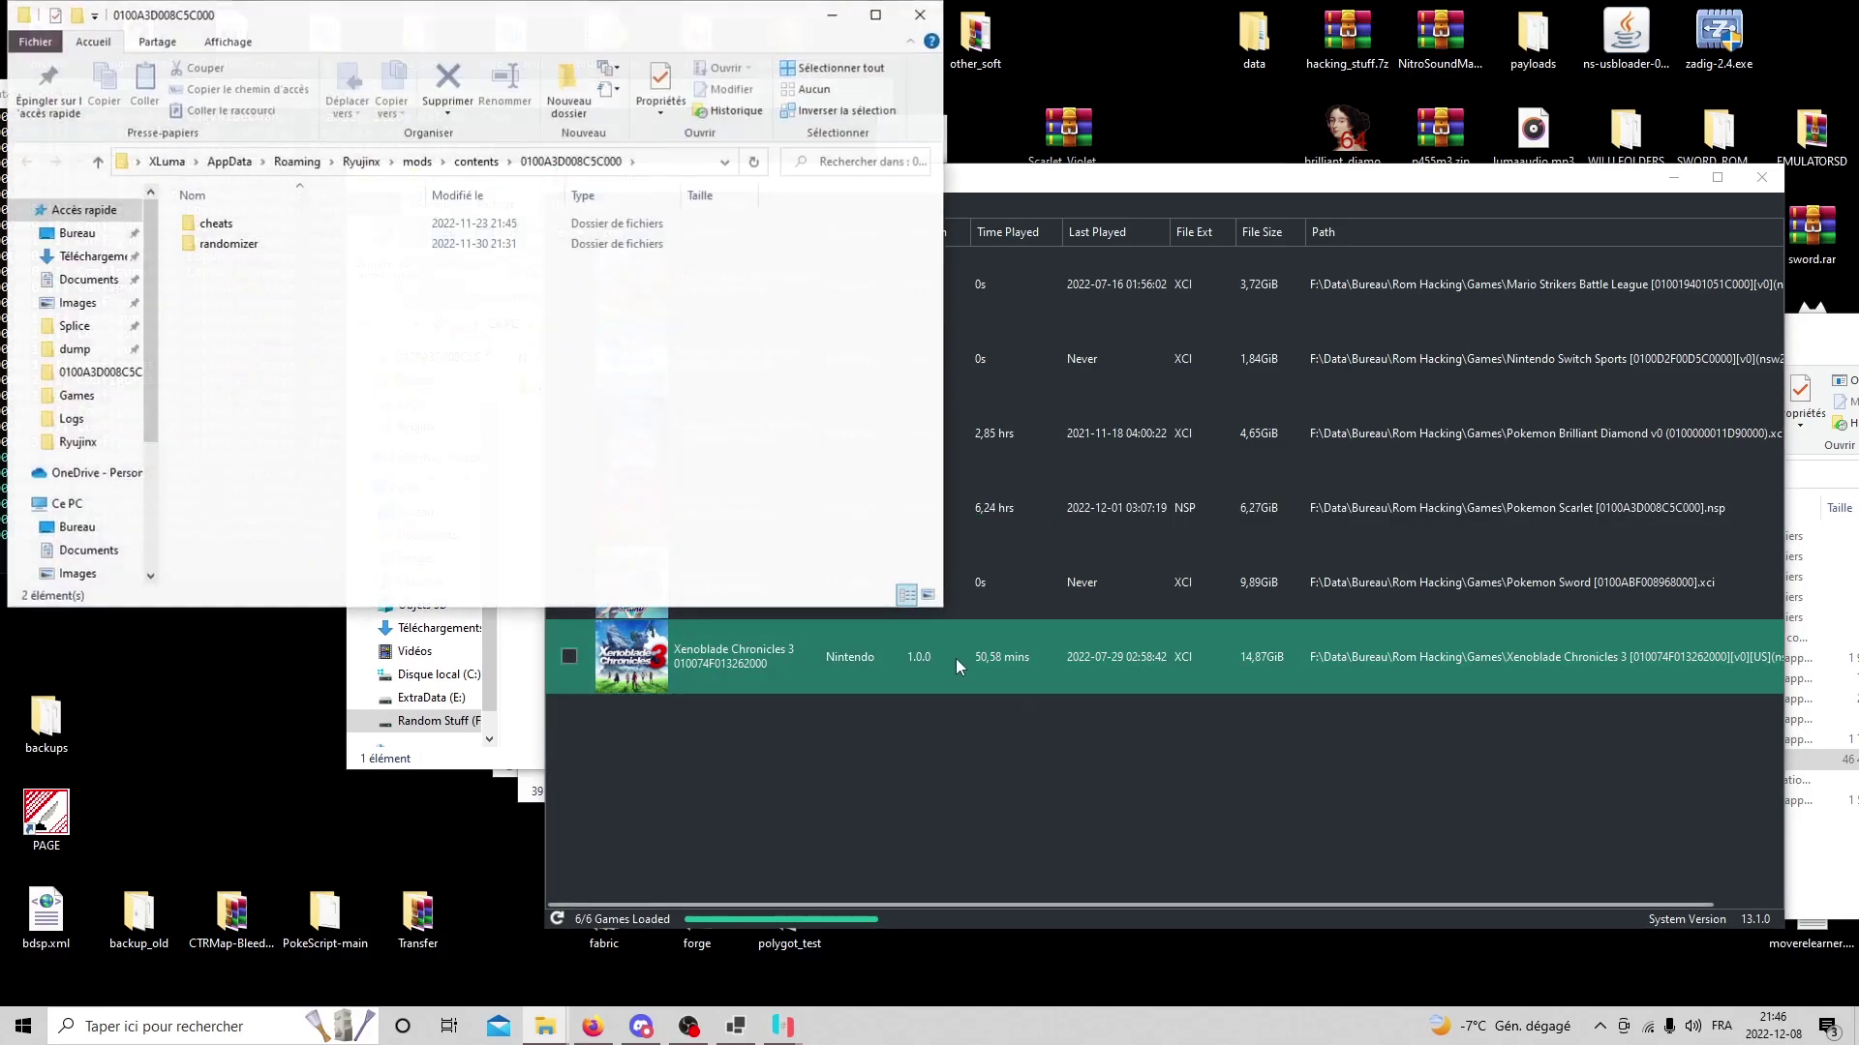
left_click_drag(351, 27, 934, 193)
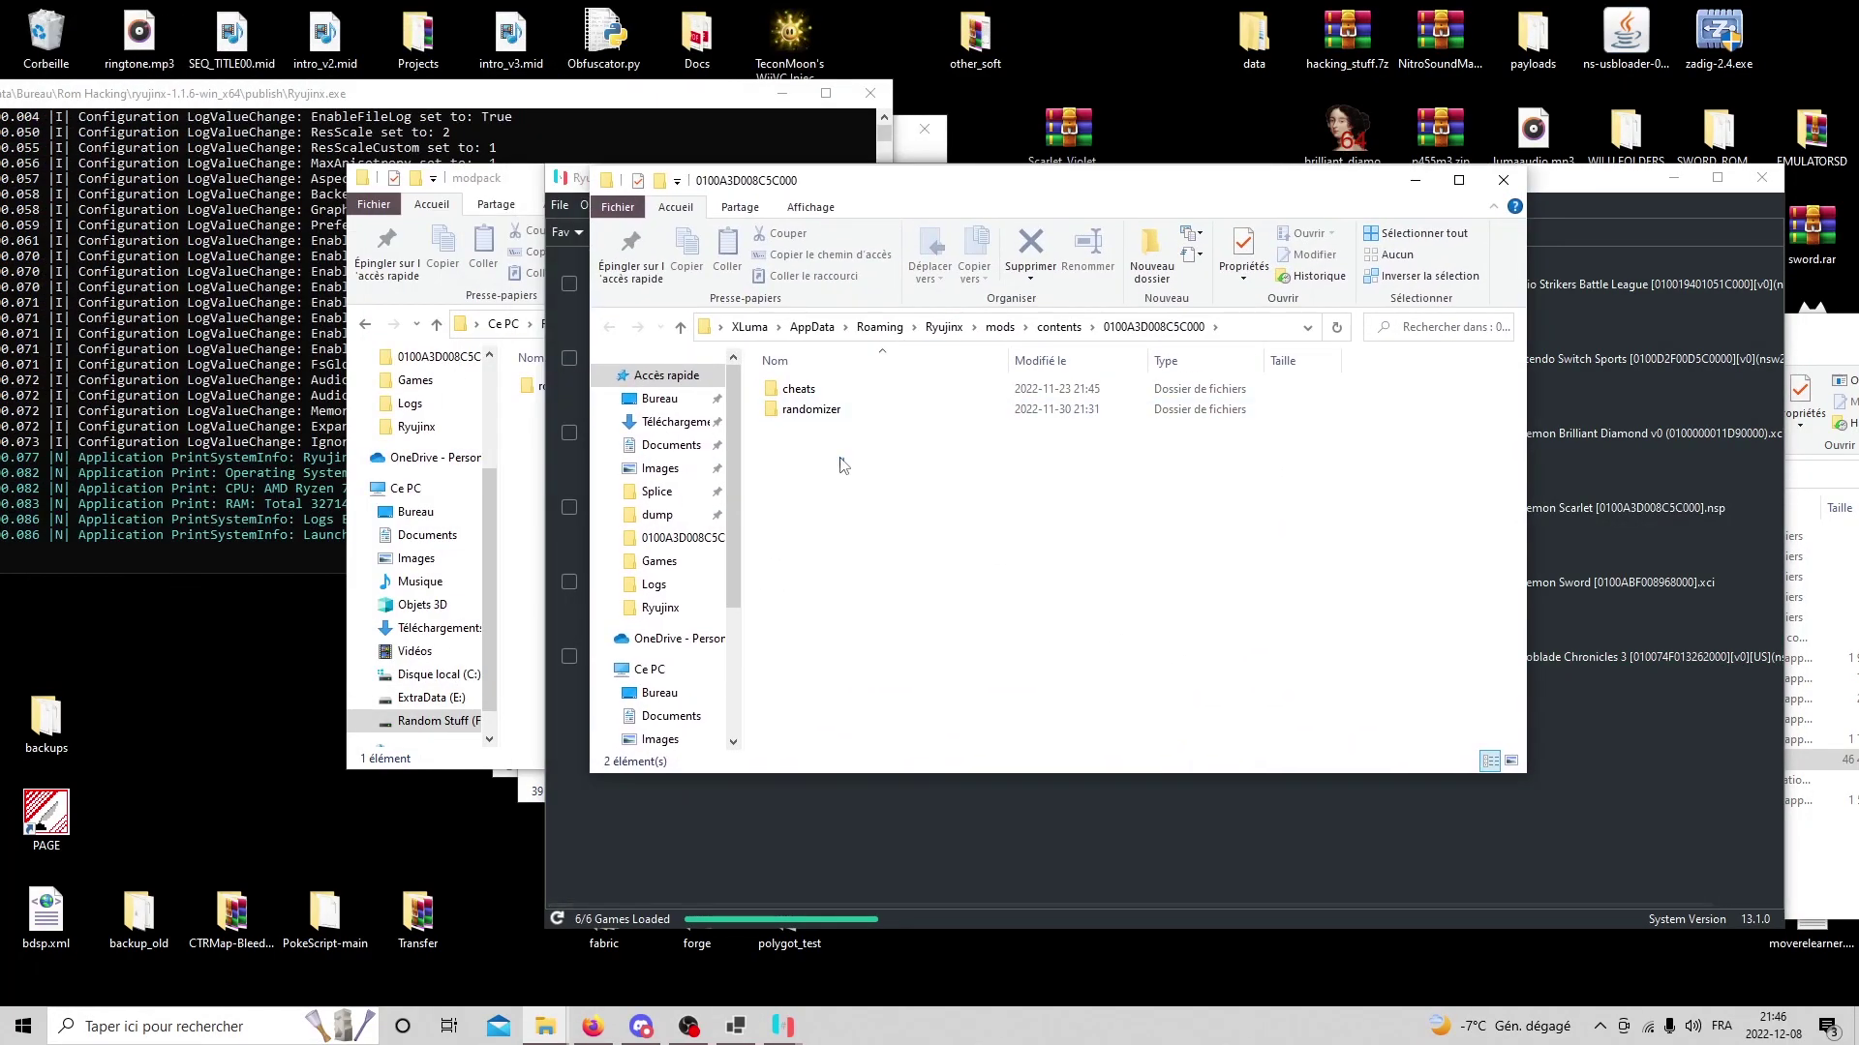
left_click_drag(844, 467, 801, 389)
right_click(801, 389)
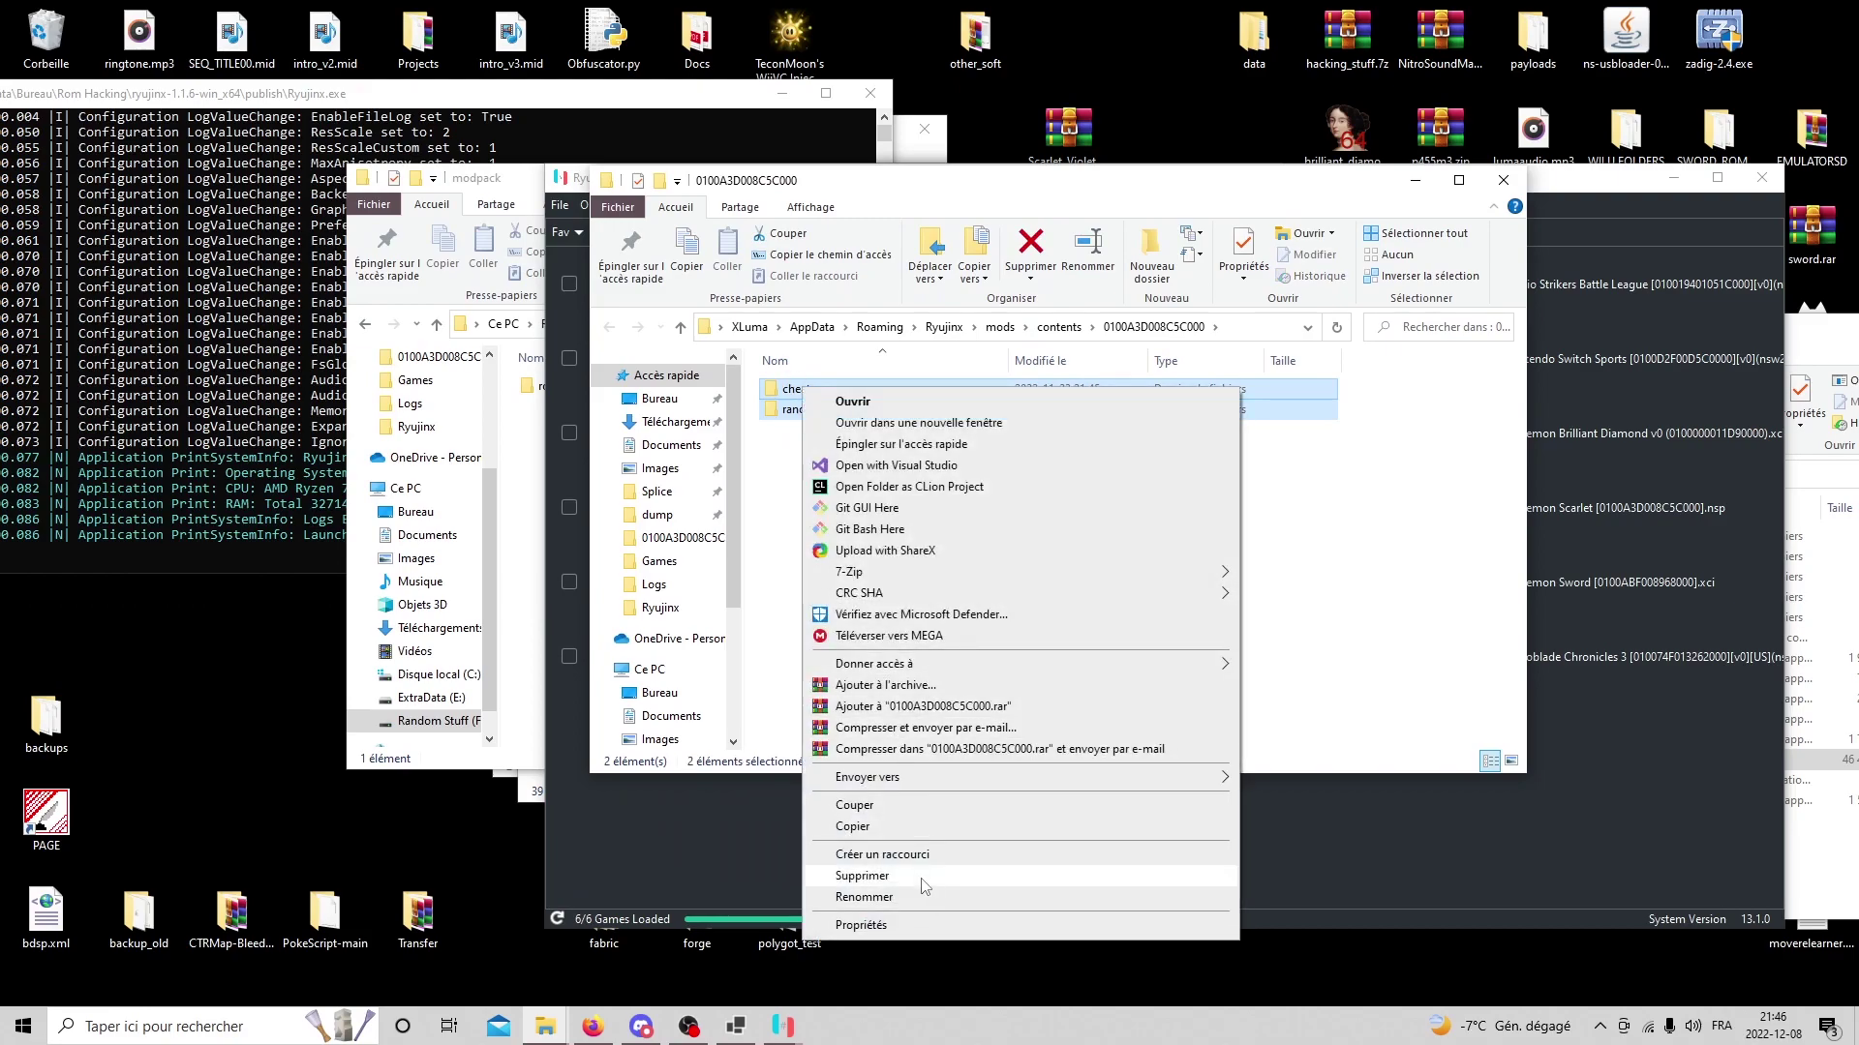
left_click(920, 706)
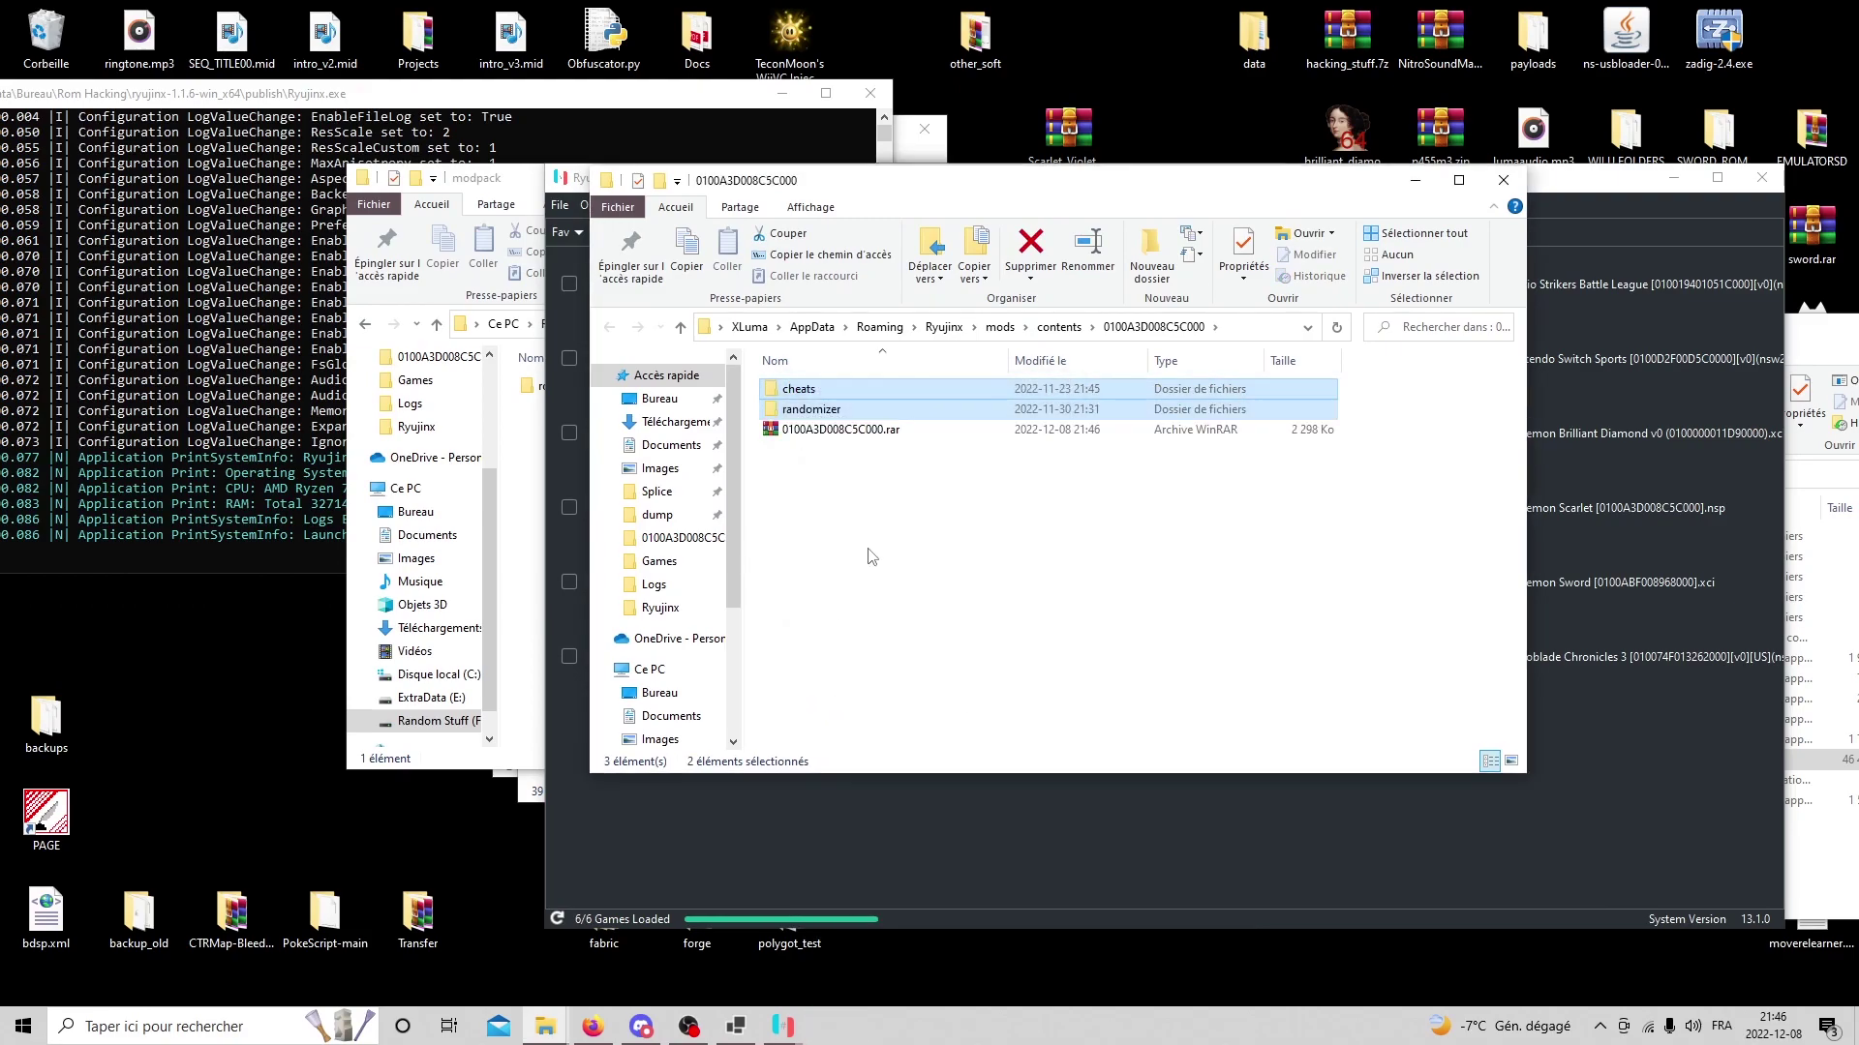
left_click(864, 433)
right_click(865, 433)
left_click(925, 944)
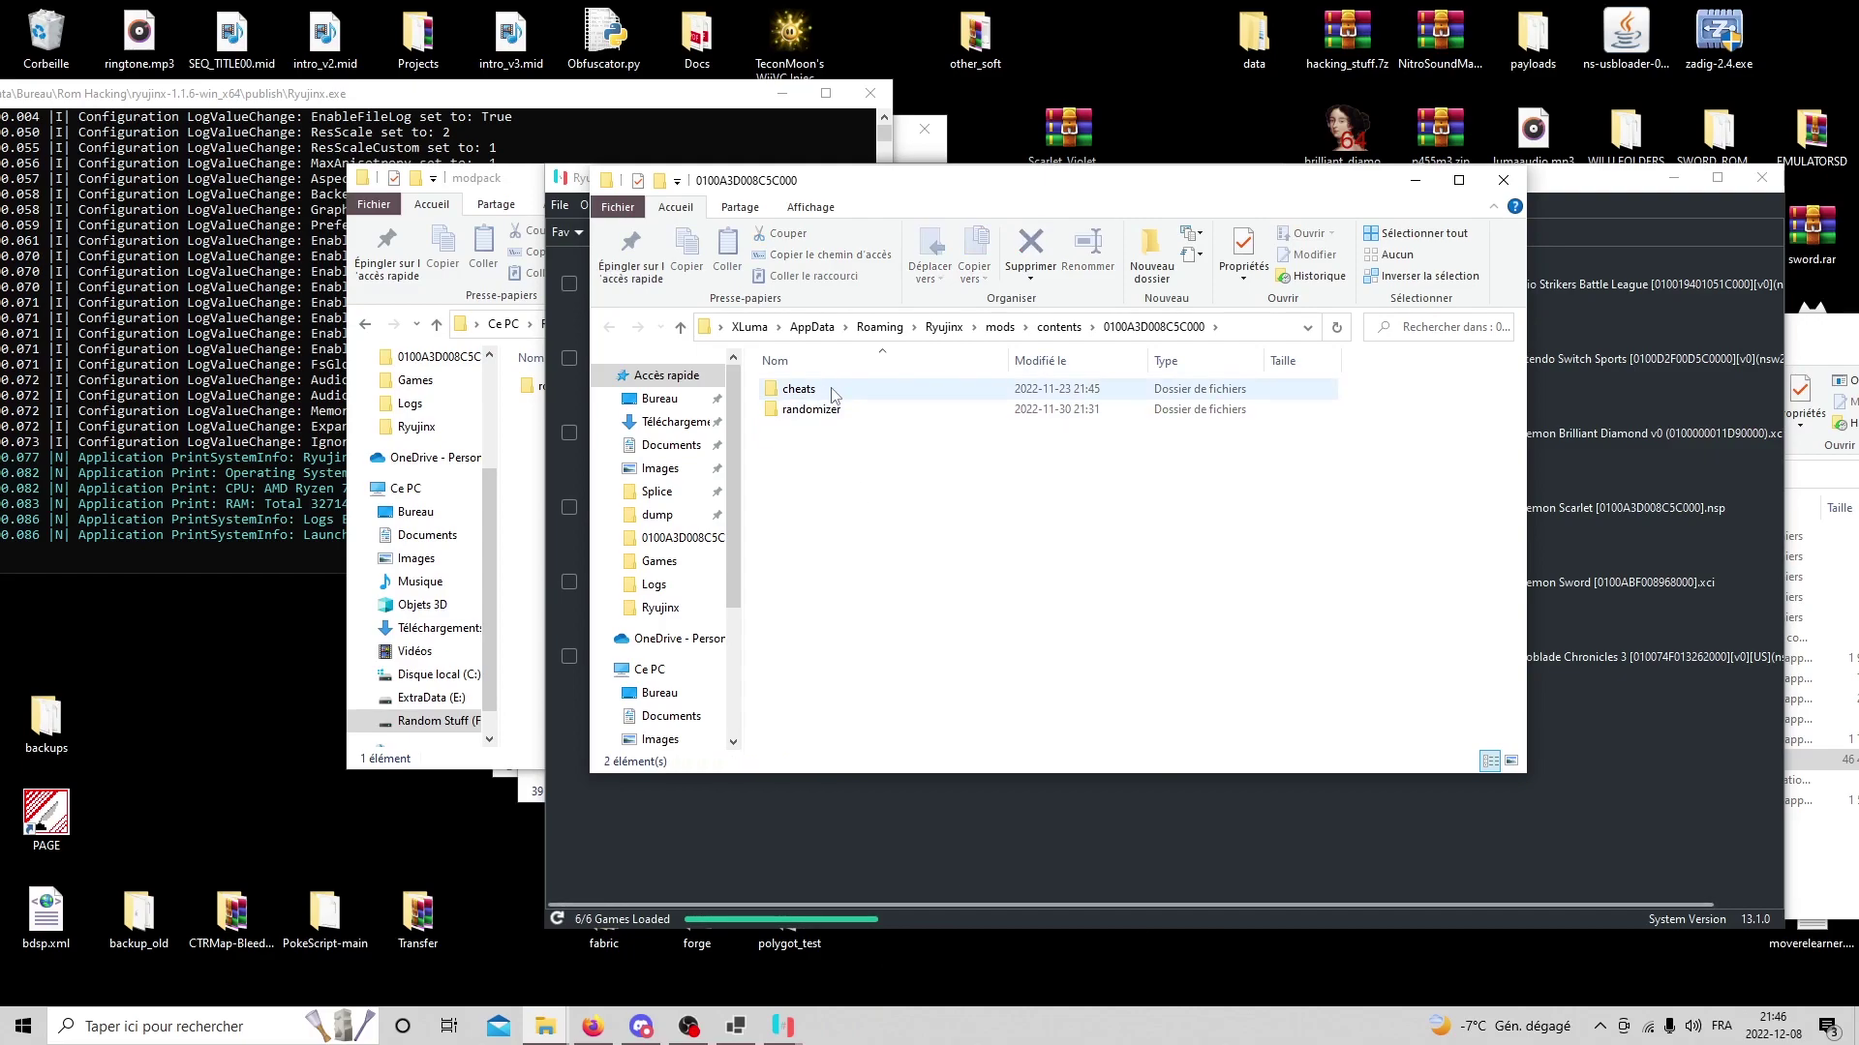
Check the cheats and randomizer folders in the 0100A3D008C5C000 mods directory and delete both.
double_click(799, 389)
key("alt+Left")
key("shift+F10")
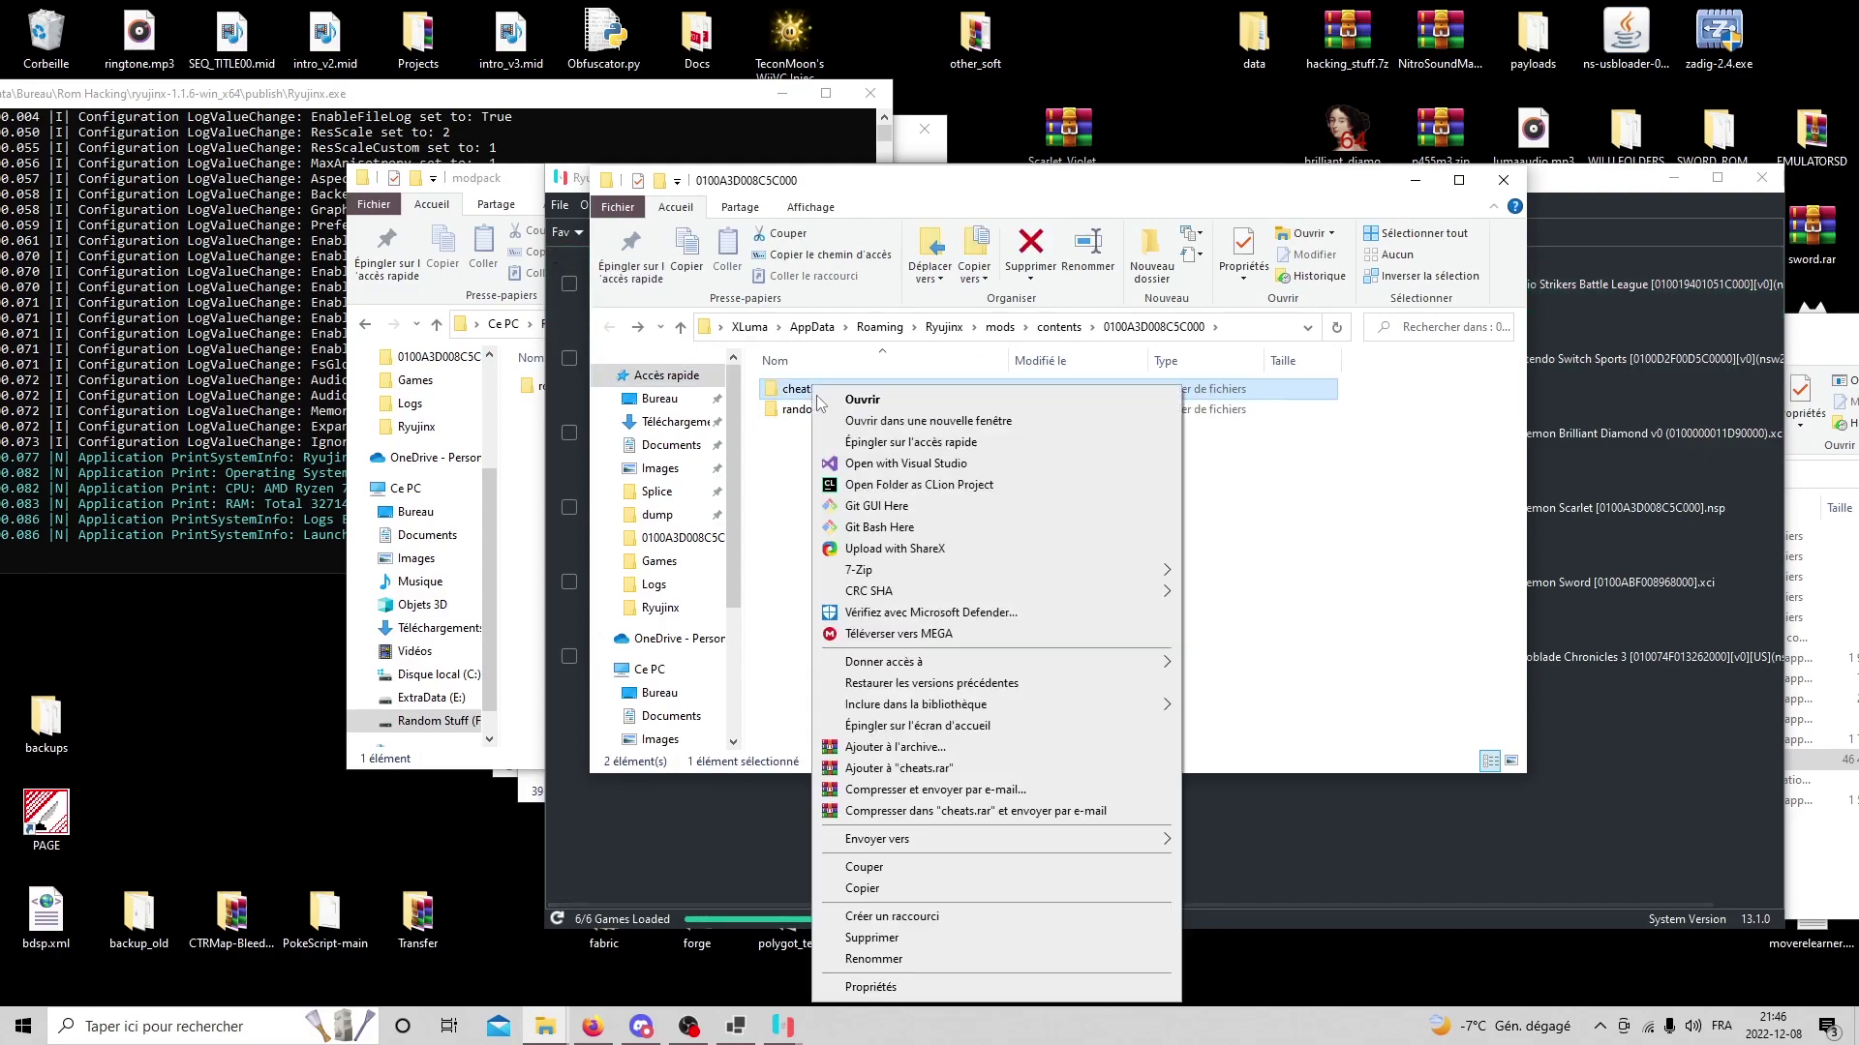
key("Escape")
key("Down")
key("Return")
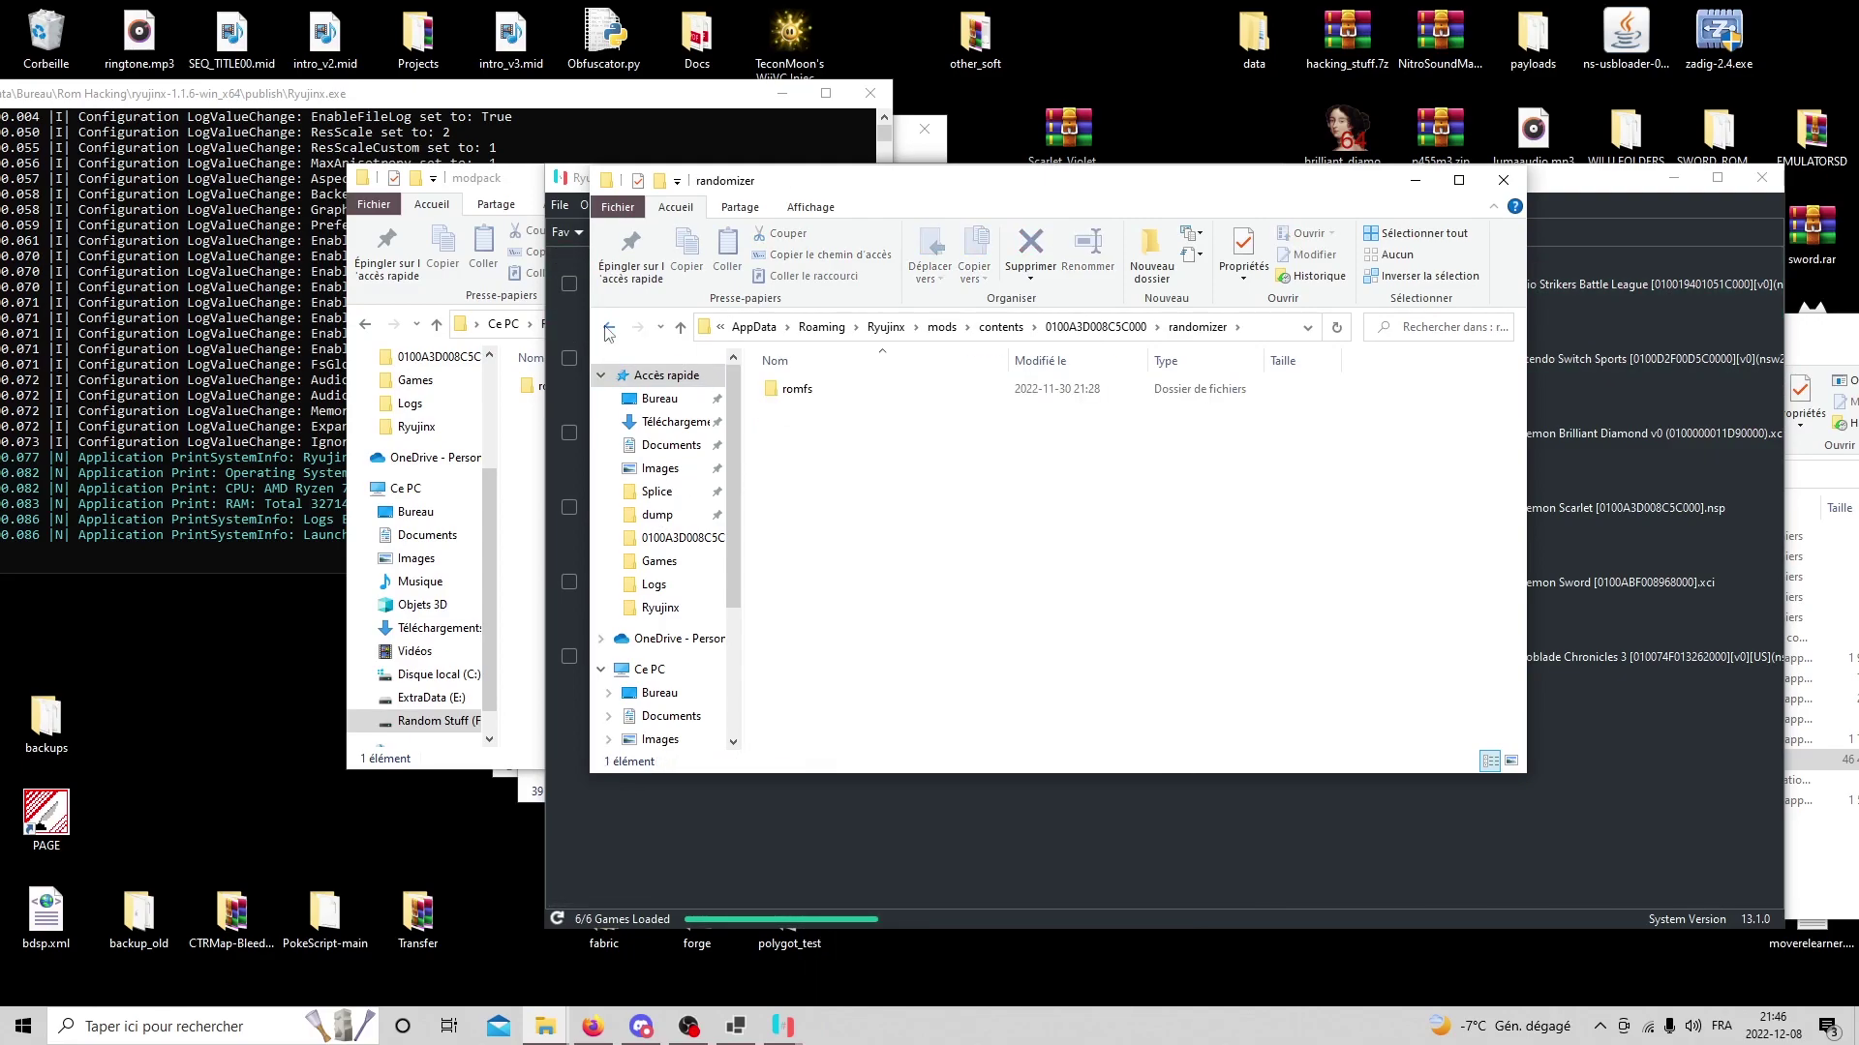
left_click(608, 333)
left_click_drag(919, 478, 813, 391)
right_click(774, 388)
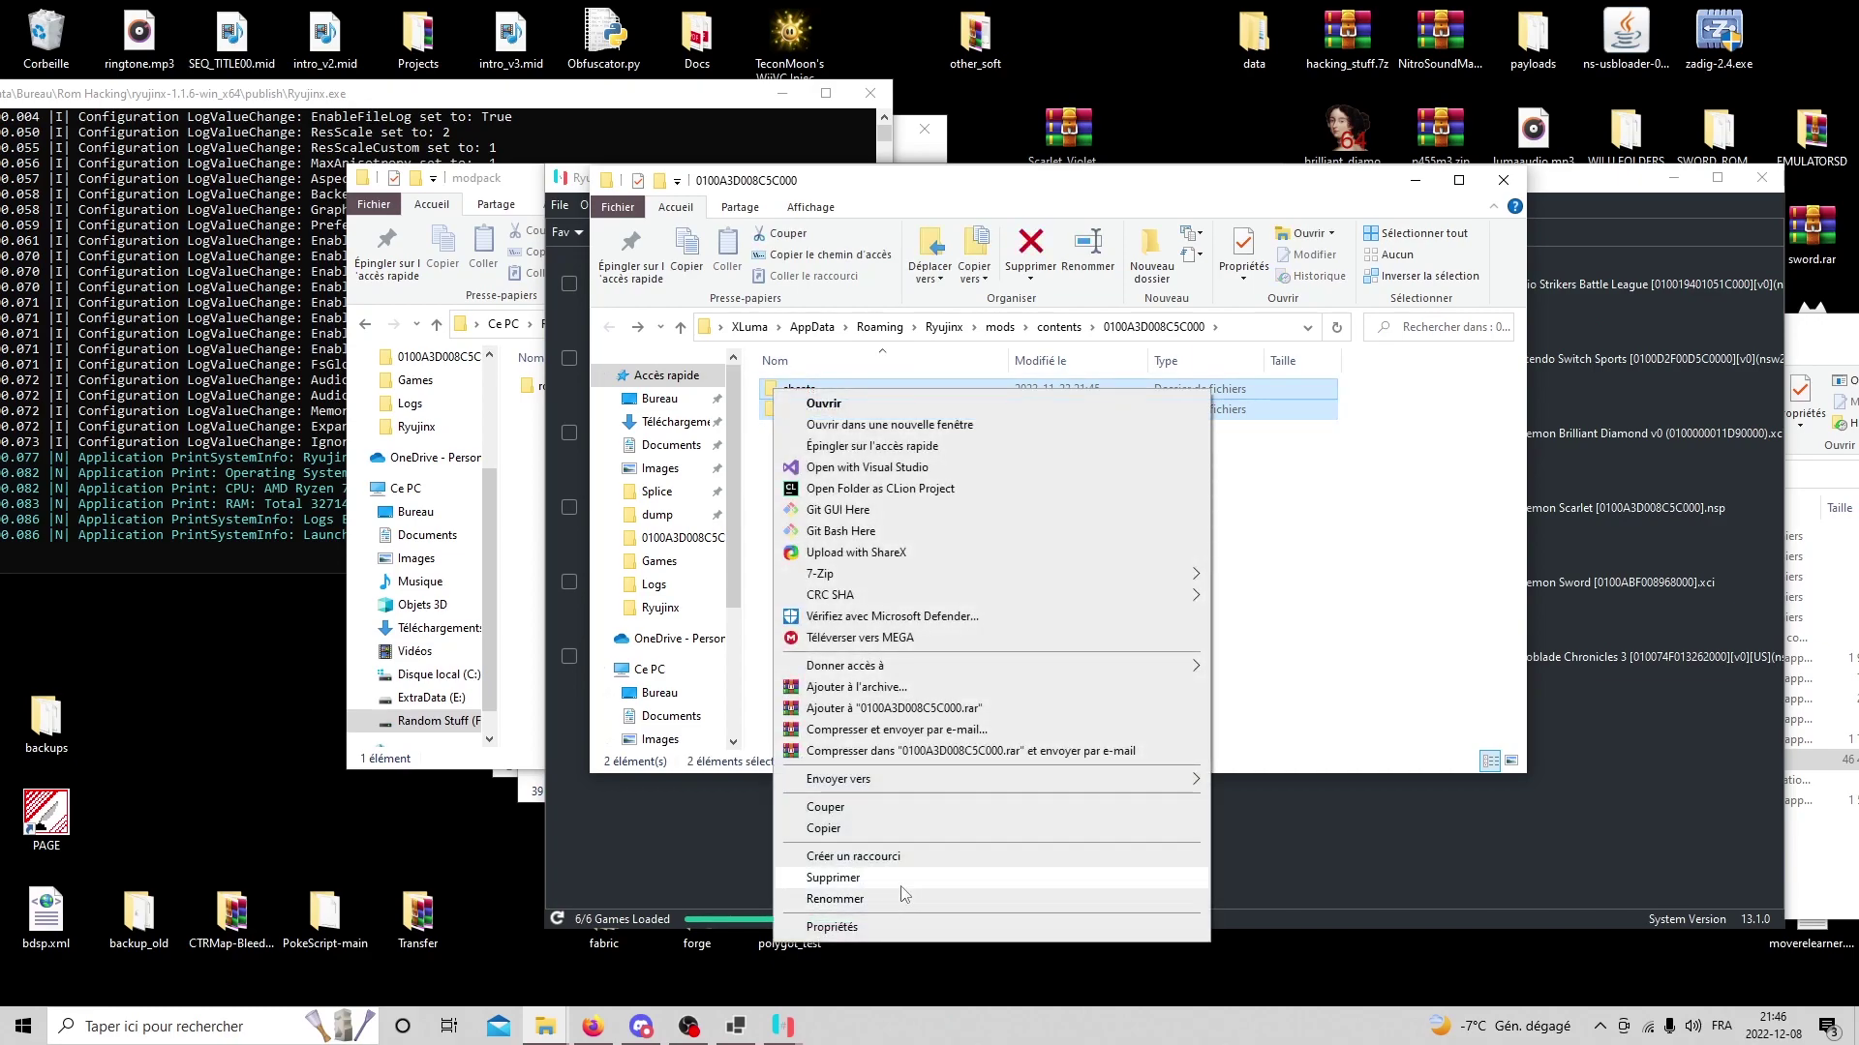
left_click(900, 886)
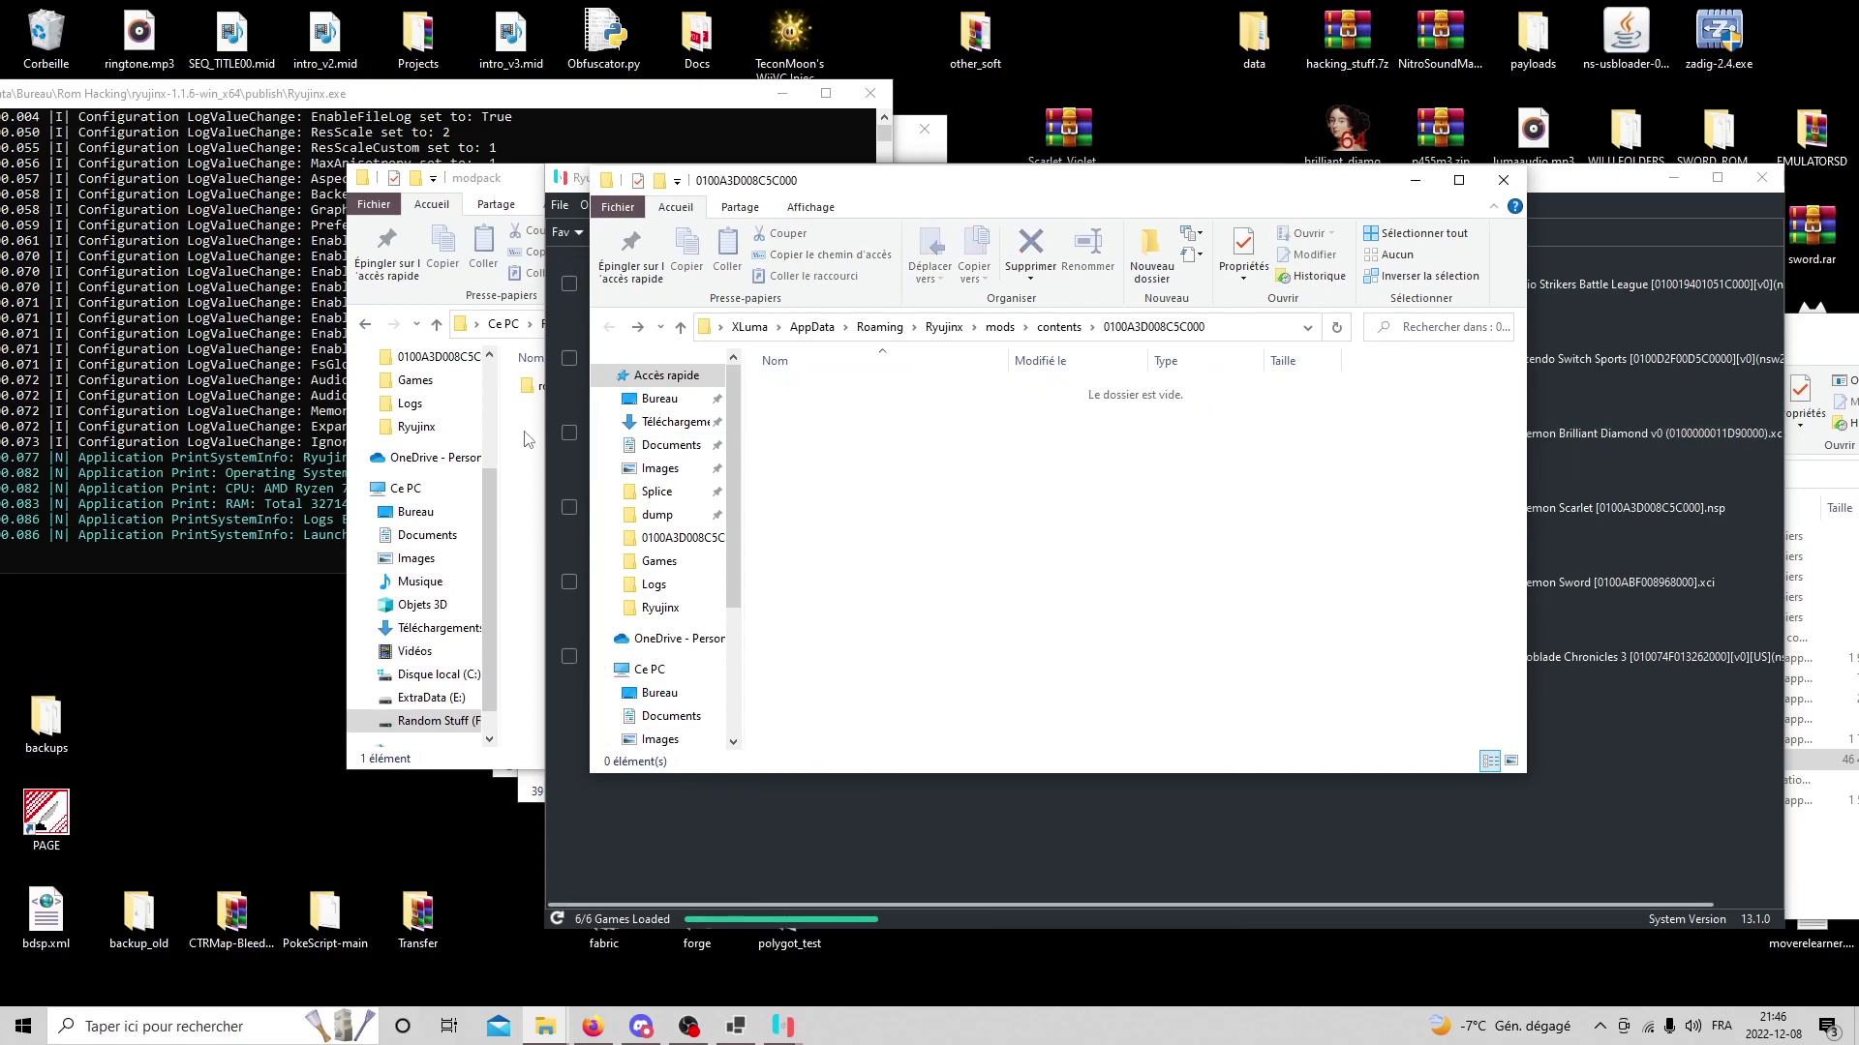
Copy the romfs folder from modpack into Pokémon Scarlet's 0100A3D008C5C000 mods directory.
left_click(531, 386)
right_click(554, 385)
left_click(666, 884)
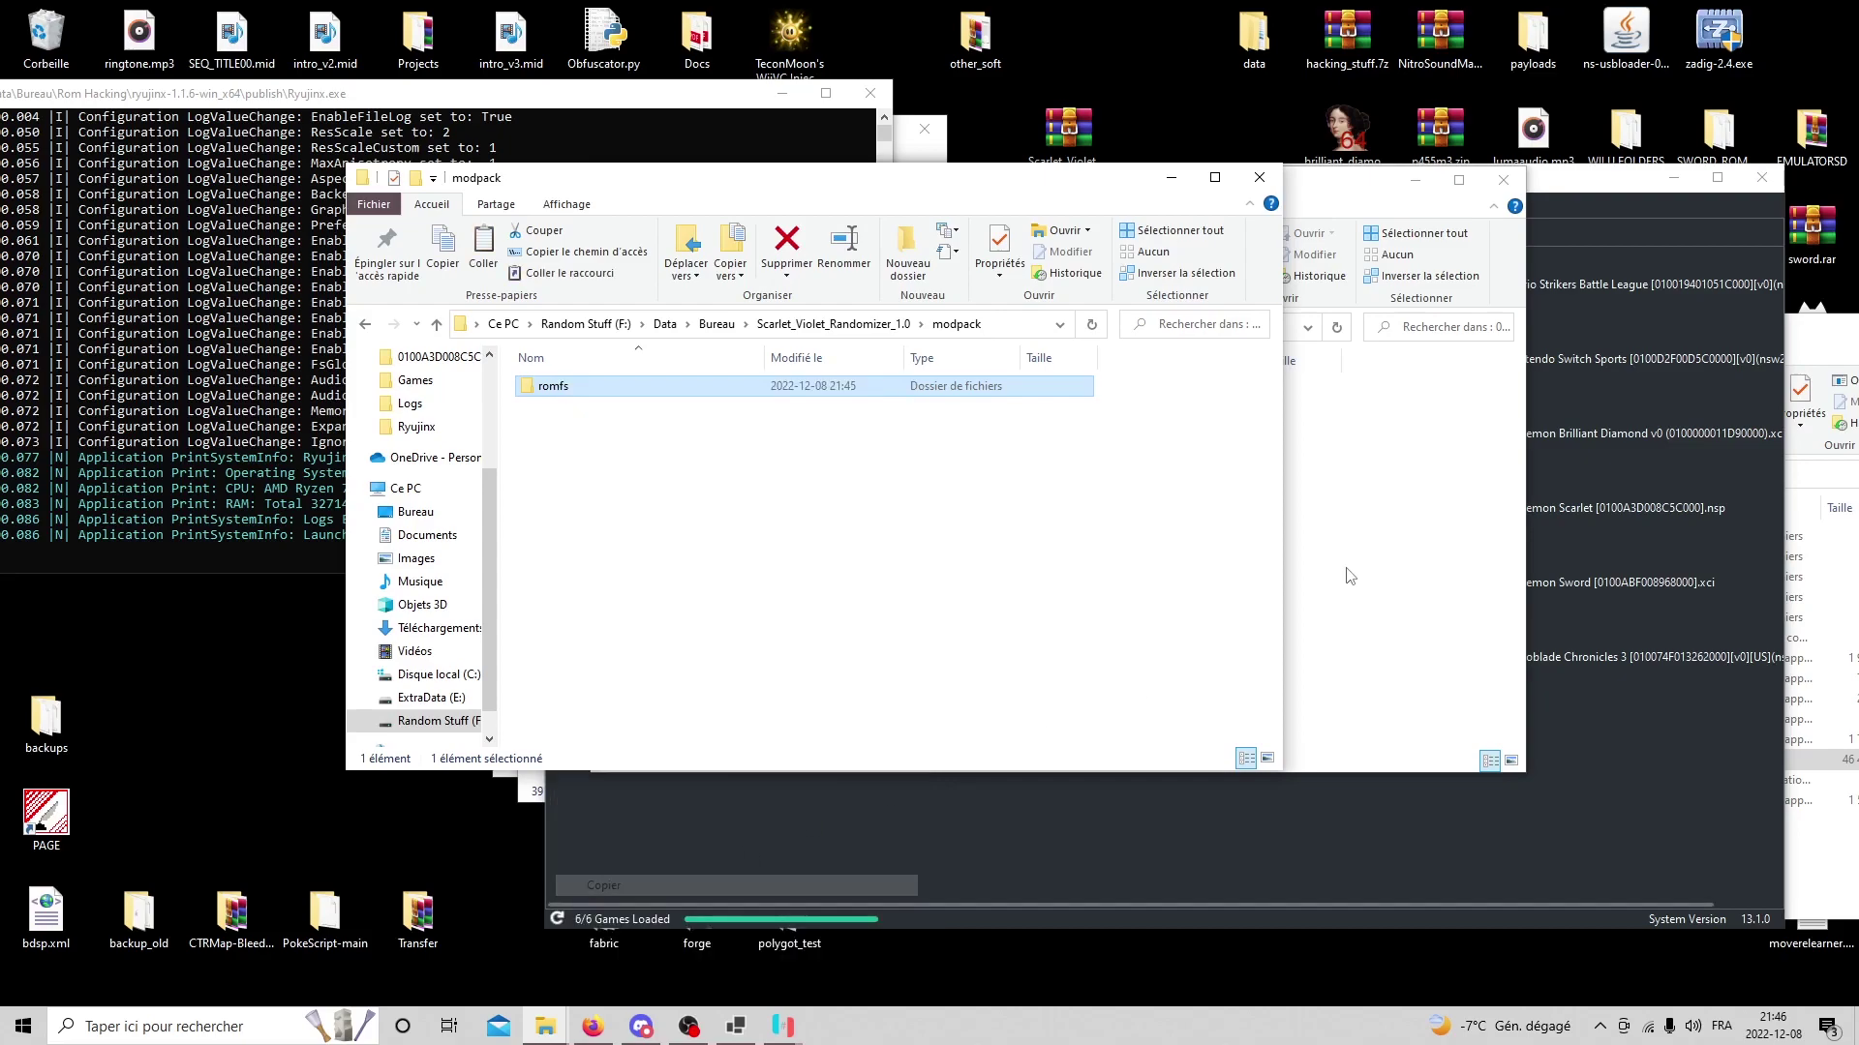
right_click(1125, 530)
left_click(1213, 672)
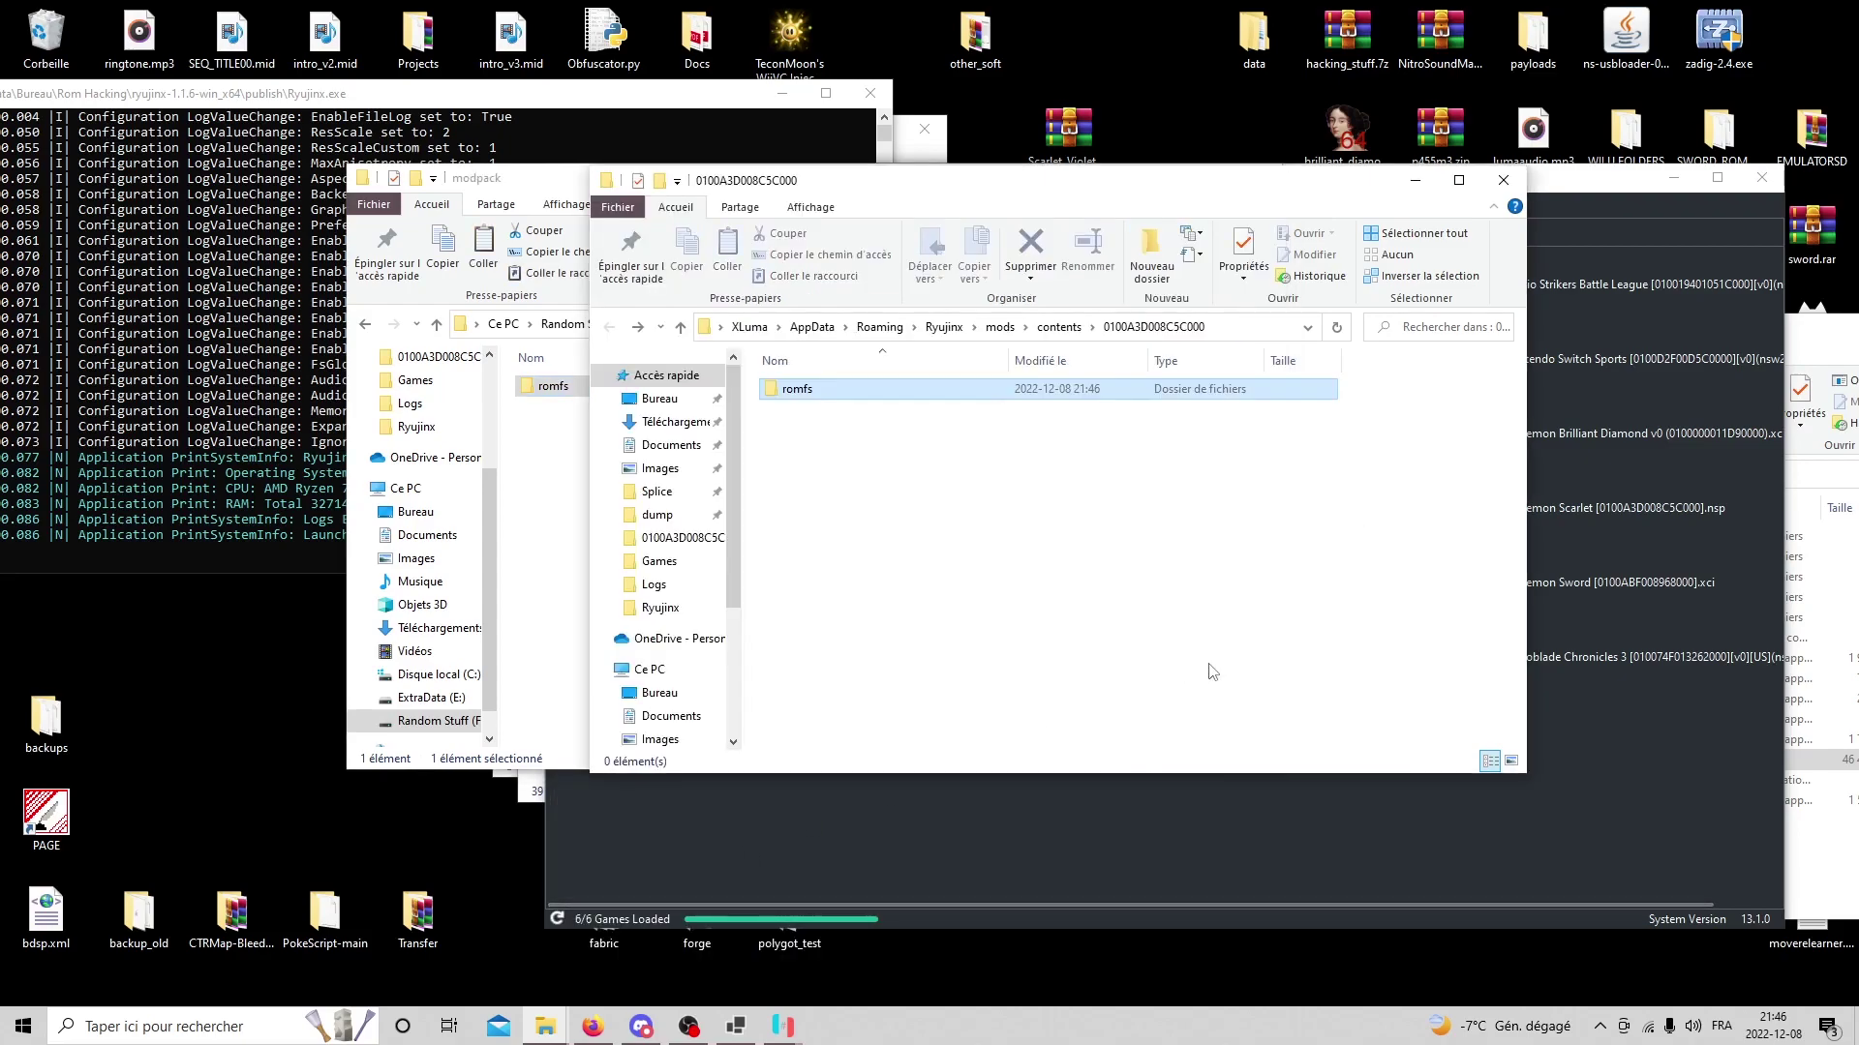
Return to Ryujinx and start Pokémon Scarlet from the game list.
left_click(1136, 819)
left_click(787, 489)
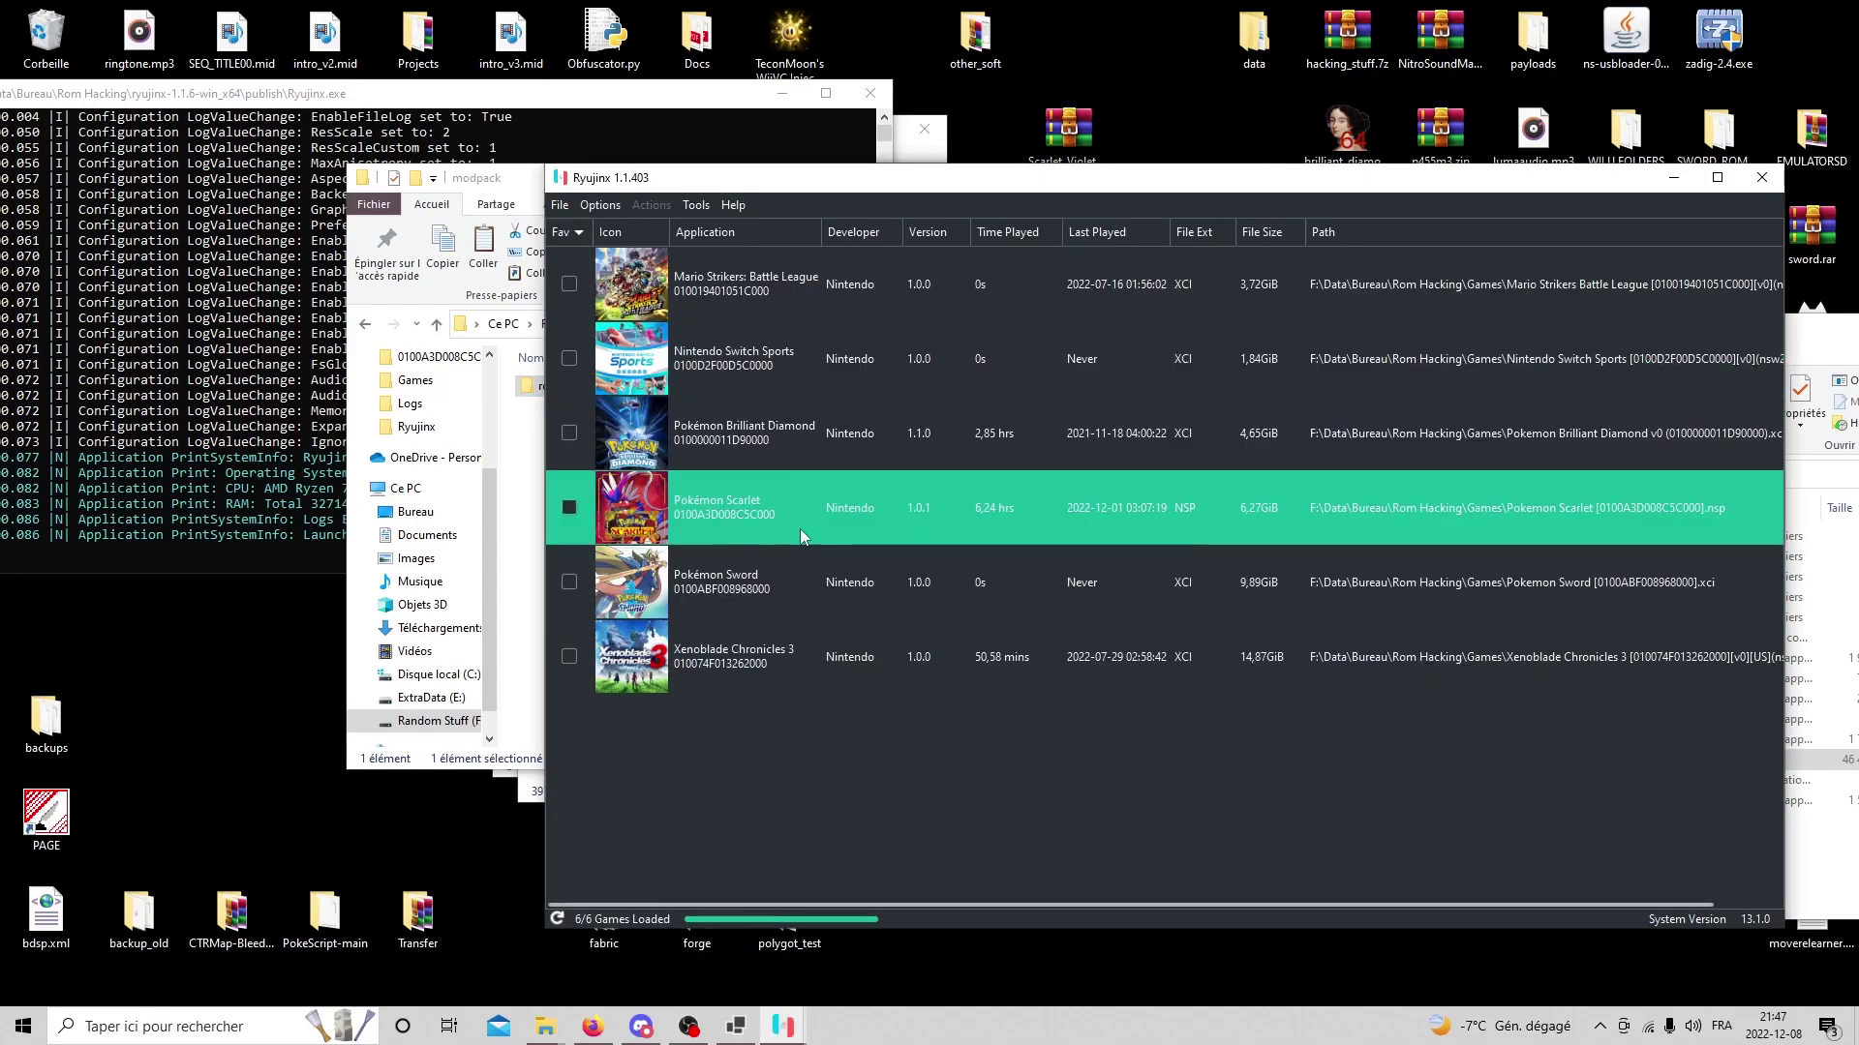
double_click(807, 515)
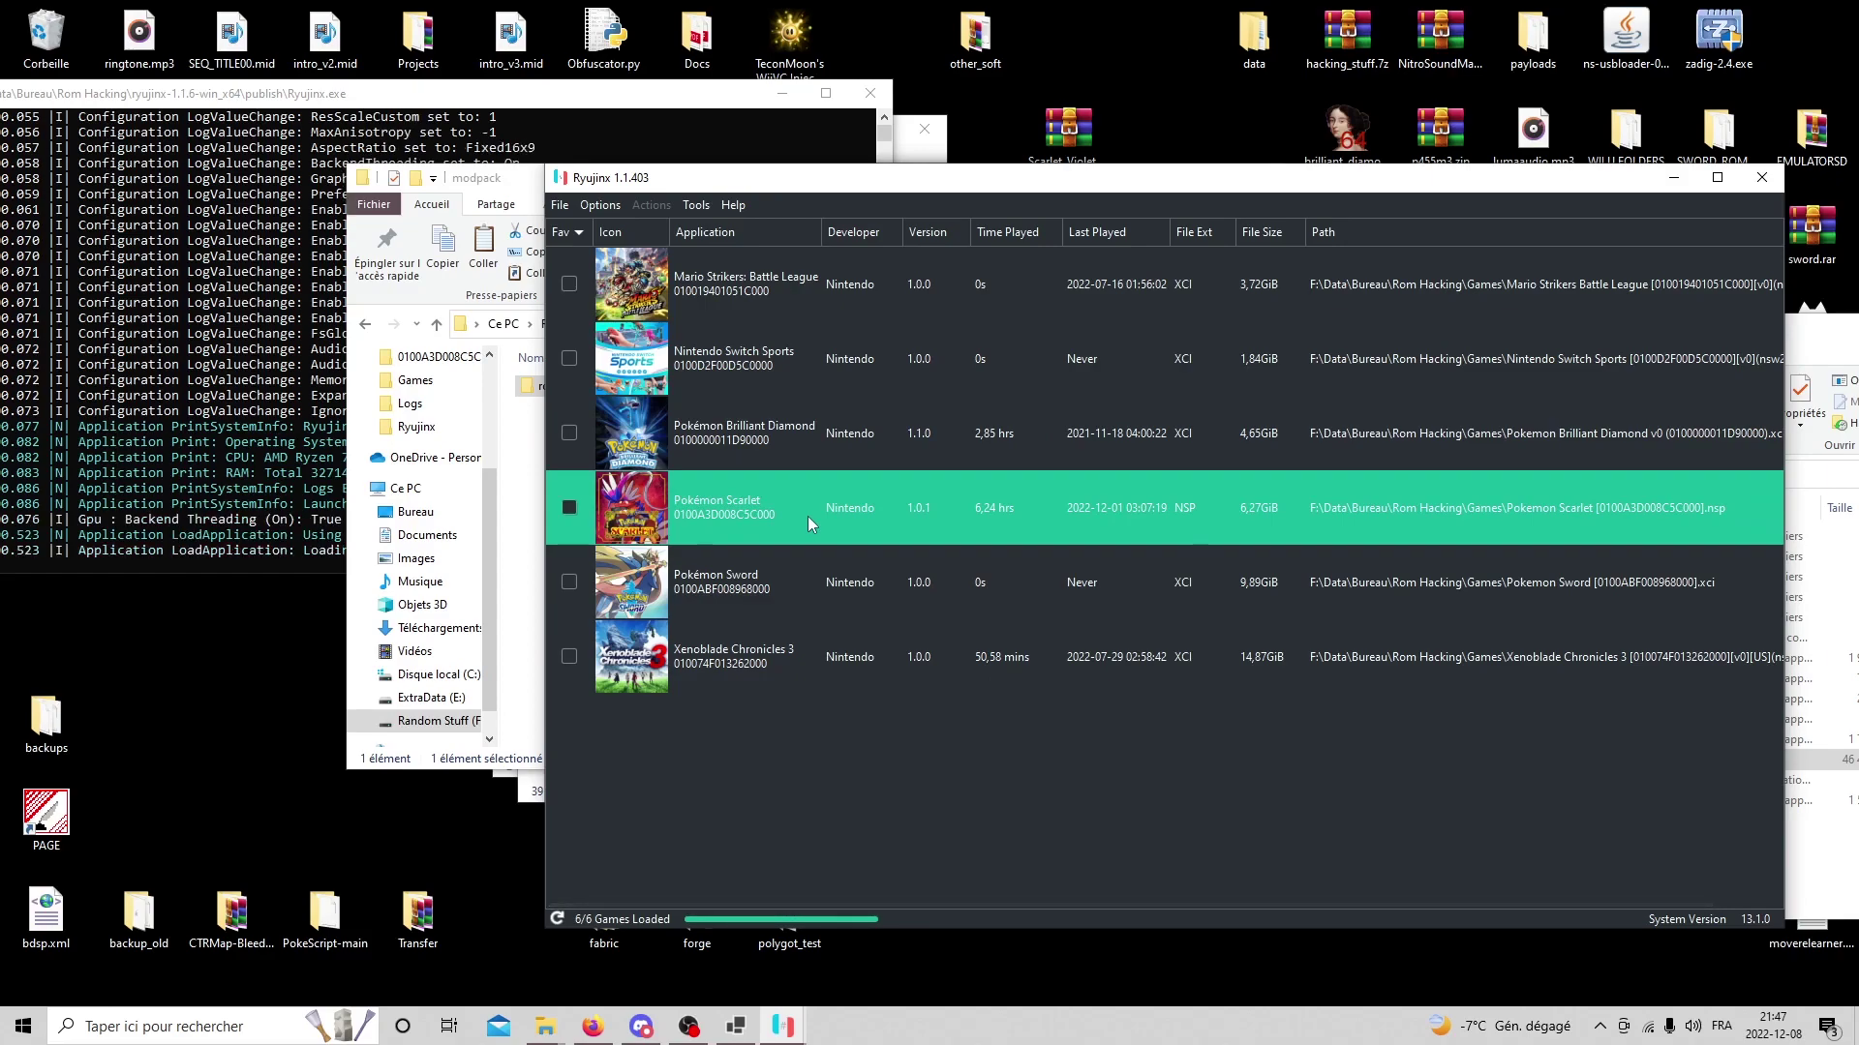